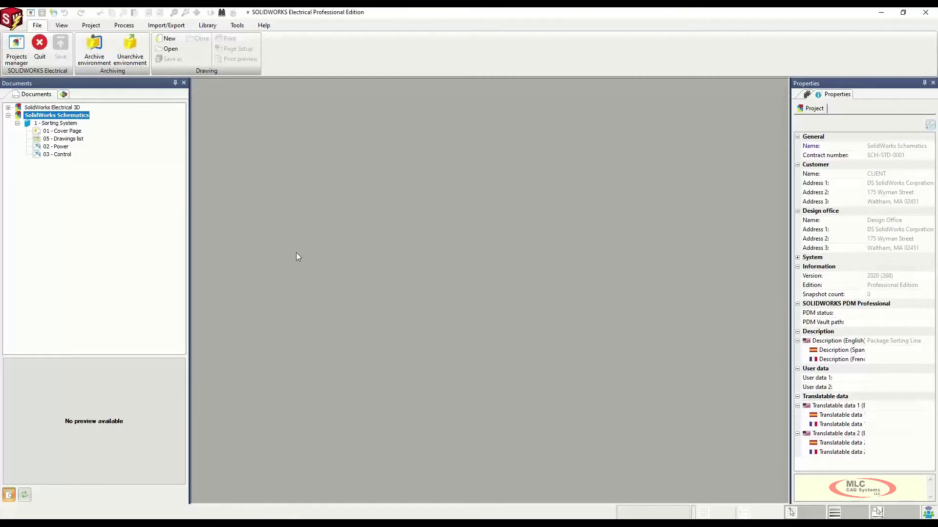
Open the 02 - Power drawing of the Sorting System book in the SolidWorks Schematics project.
{"action": "left_click", "coordinate": [61, 147]}
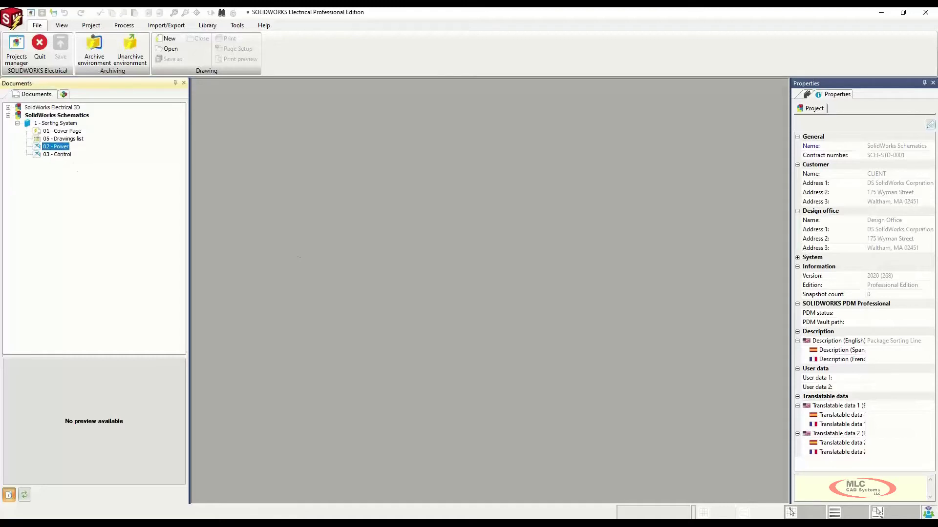
{"action": "double_click", "coordinate": [61, 147]}
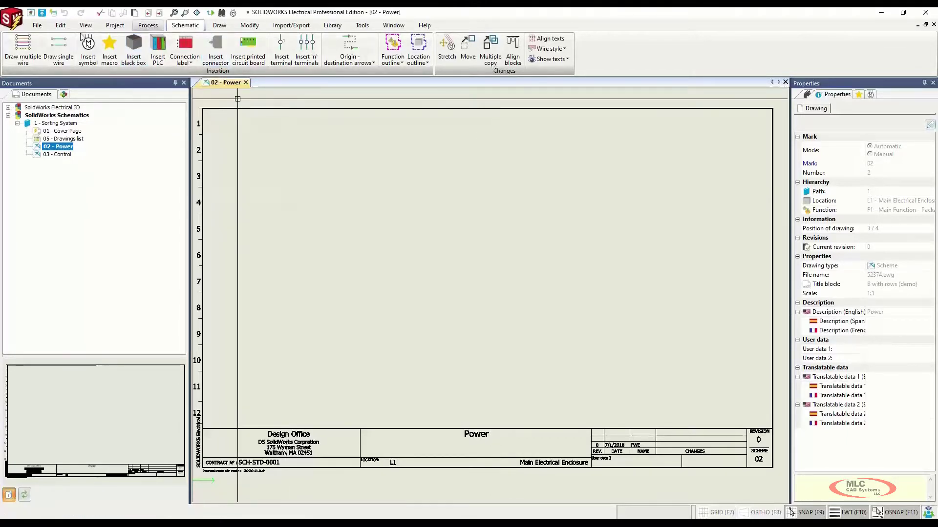
Try a bent multiple-wire run with inverted phases and changed bend direction, and delete it from the sheet.
{"action": "left_click", "coordinate": [22, 54]}
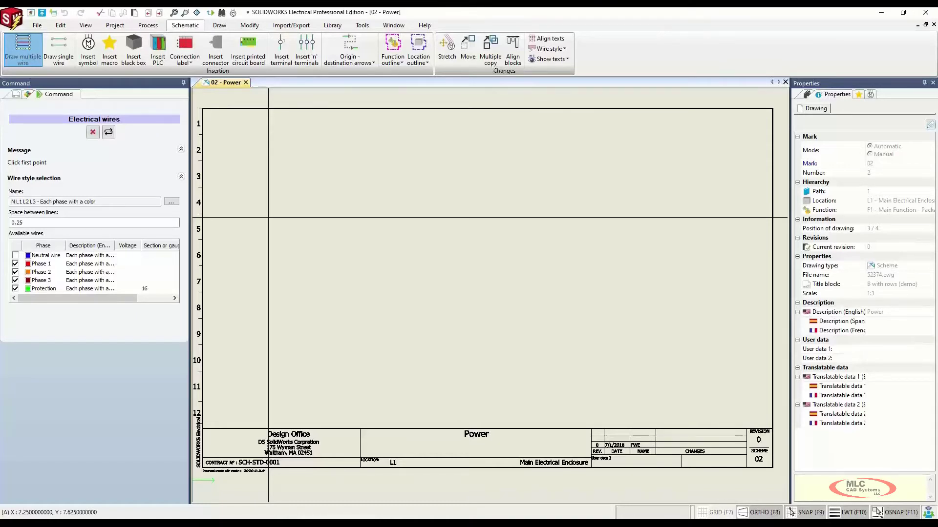
{"action": "left_click", "coordinate": [325, 300]}
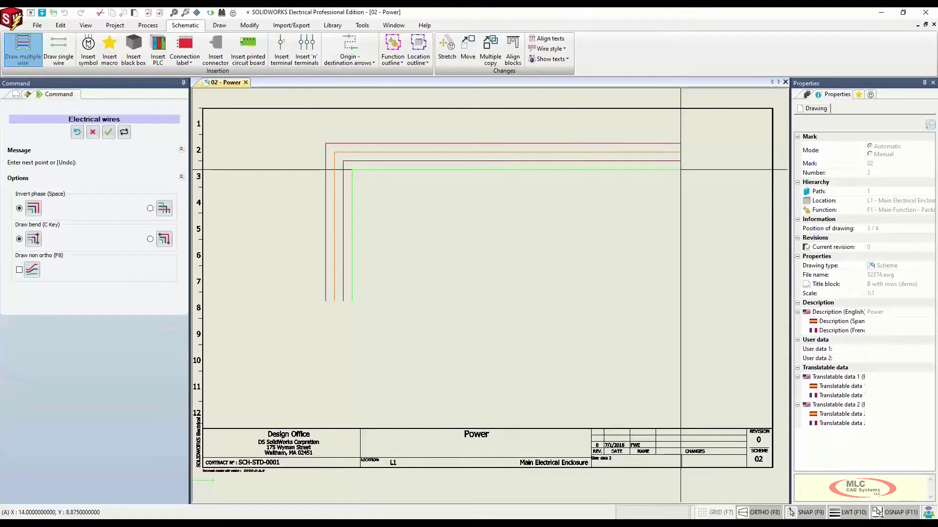
{"action": "key", "text": "space"}
{"action": "key", "text": "c"}
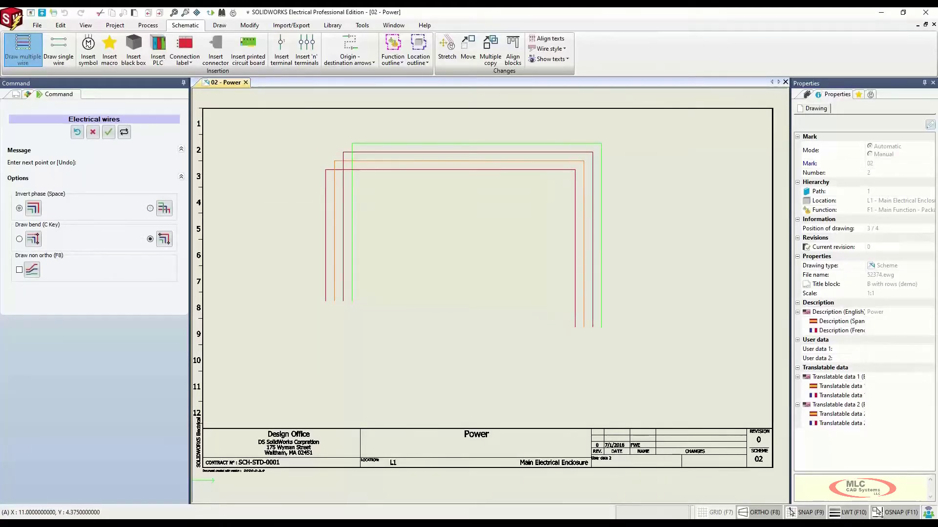
{"action": "key", "text": "space"}
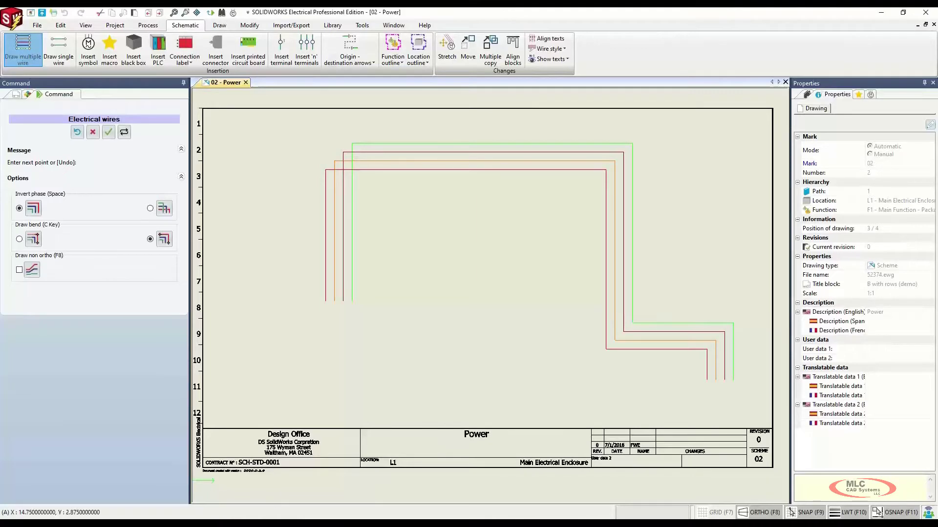
{"action": "key", "text": "Escape"}
{"action": "left_click_drag", "start_coordinate": [705, 380], "coordinate": [264, 125]}
{"action": "key", "text": "Delete"}
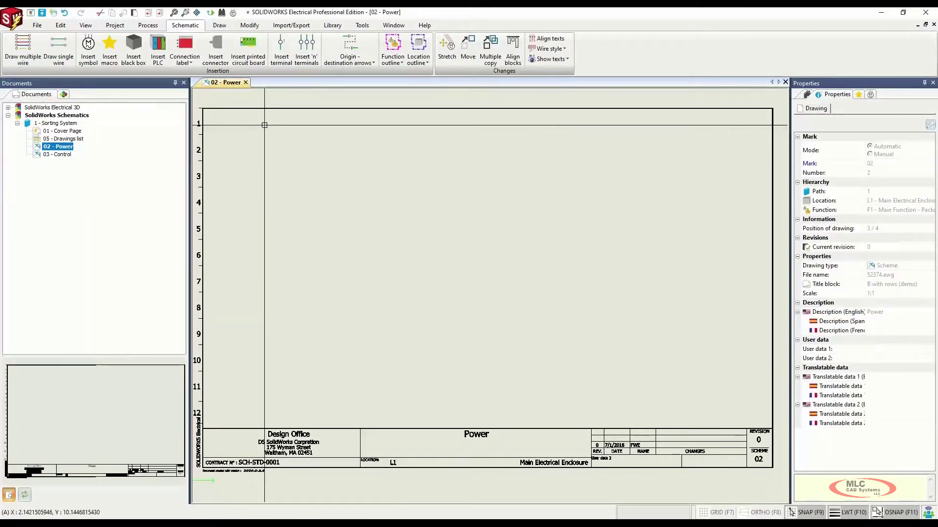
Draw a vertical multiple-wire run about 6.5 long near the sheet's left side, with three phases and protection at 0.25 spacing.
{"action": "left_click", "coordinate": [23, 48]}
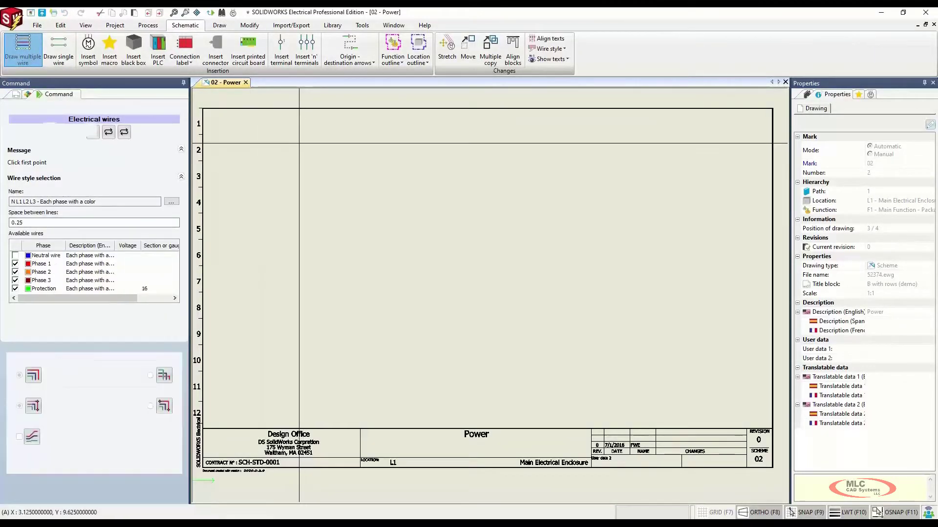
{"action": "left_click", "coordinate": [321, 239]}
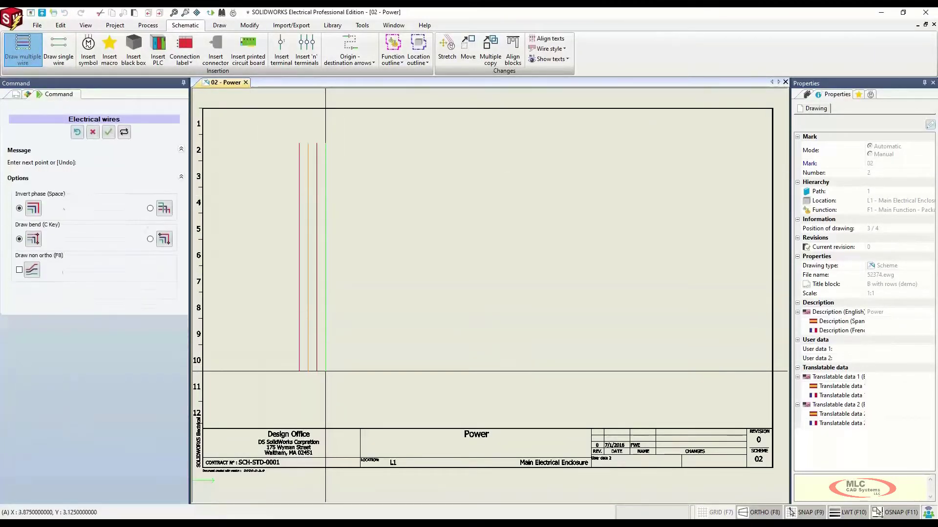
{"action": "left_click", "coordinate": [334, 367]}
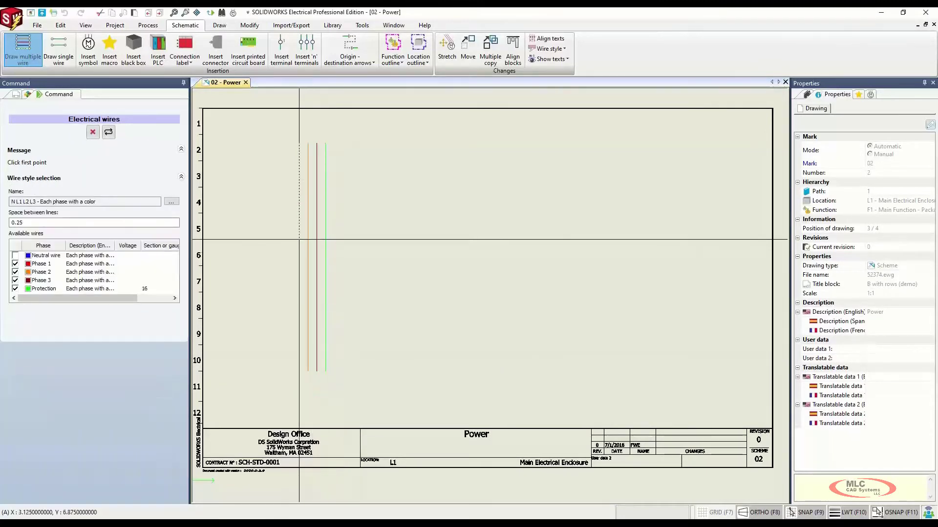
Branch a horizontal four-wire run from the middle of the vertical wires, ending near the sheet's right side.
{"action": "left_click", "coordinate": [299, 239]}
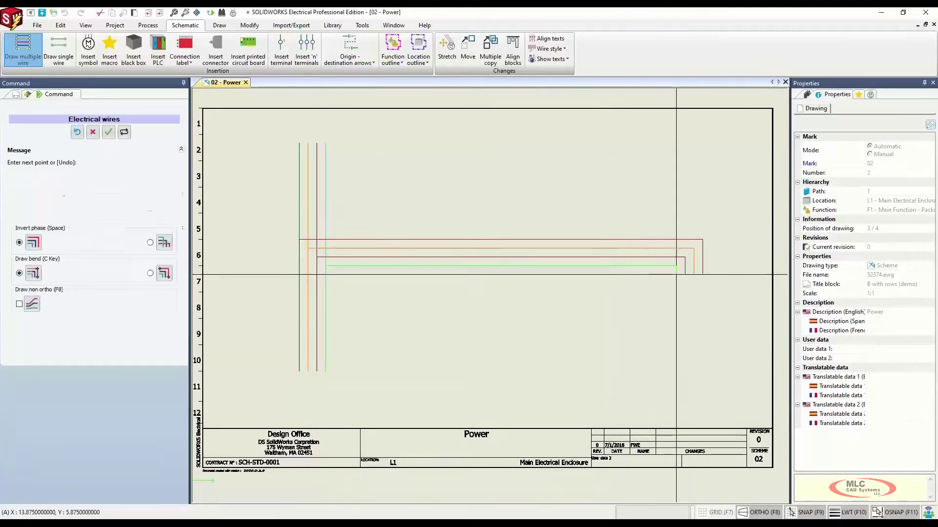
{"action": "right_click", "coordinate": [694, 322]}
{"action": "key", "text": "Escape"}
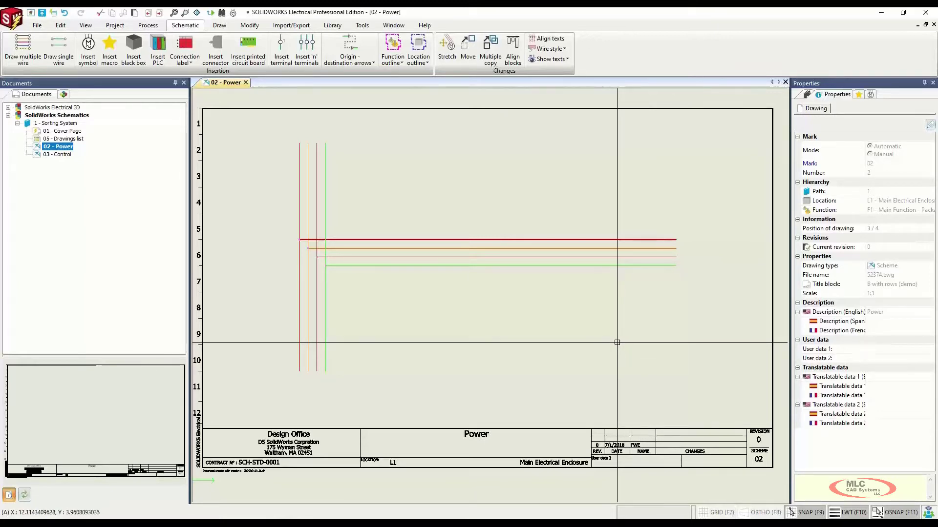
Review the Hydraulic and Pneumatic groups in the project's wire style manager and close it.
{"action": "left_click", "coordinate": [115, 25]}
{"action": "left_click", "coordinate": [76, 54]}
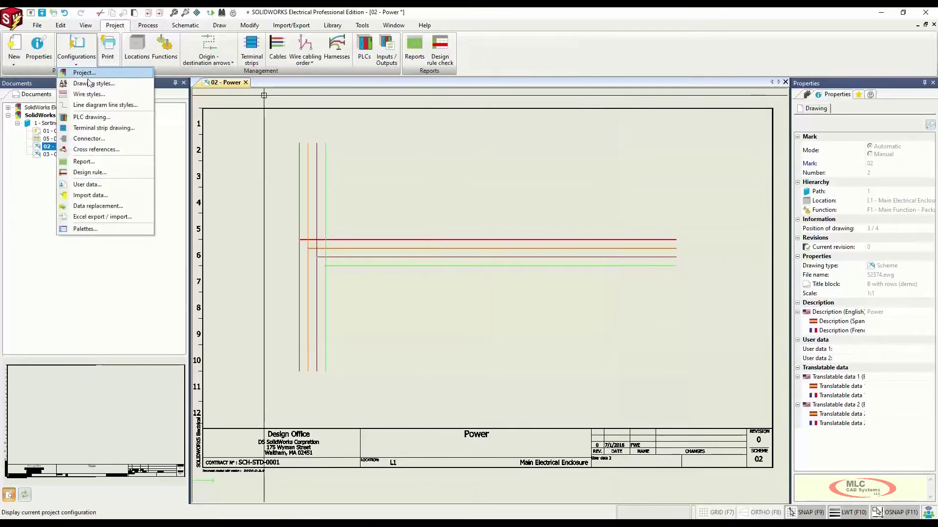
{"action": "left_click", "coordinate": [98, 101]}
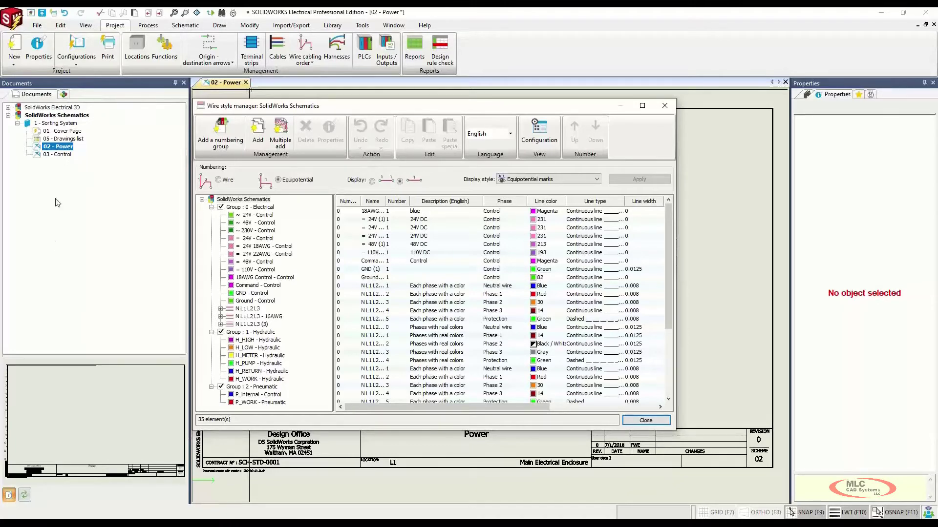
{"action": "left_click", "coordinate": [244, 334]}
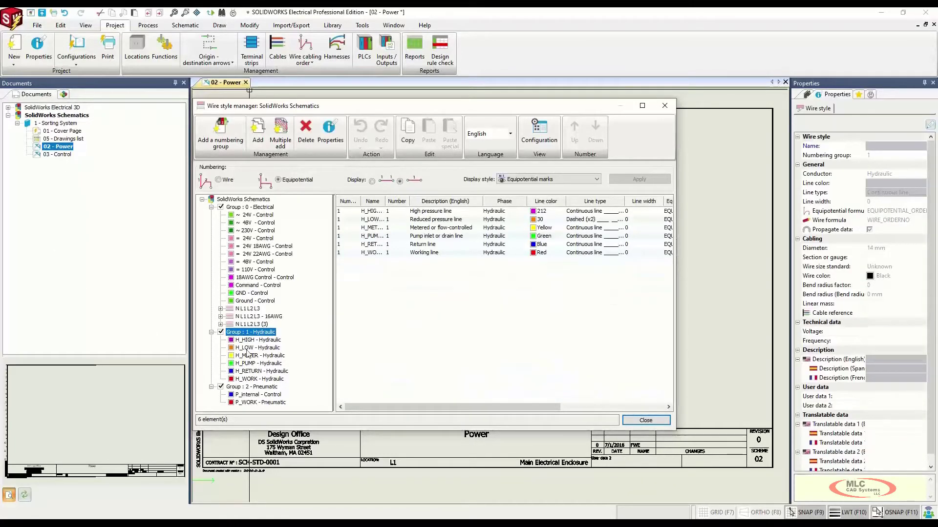
{"action": "left_click", "coordinate": [250, 387]}
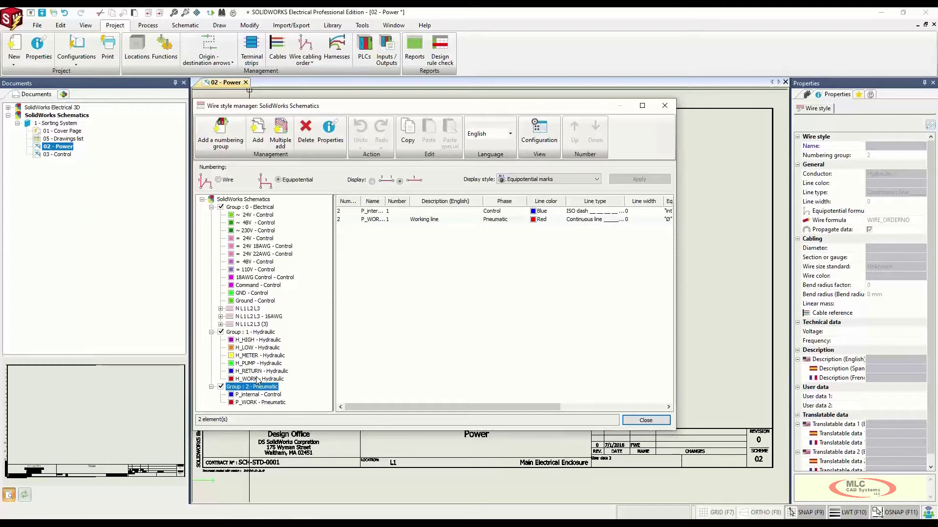
{"action": "left_click", "coordinate": [665, 106]}
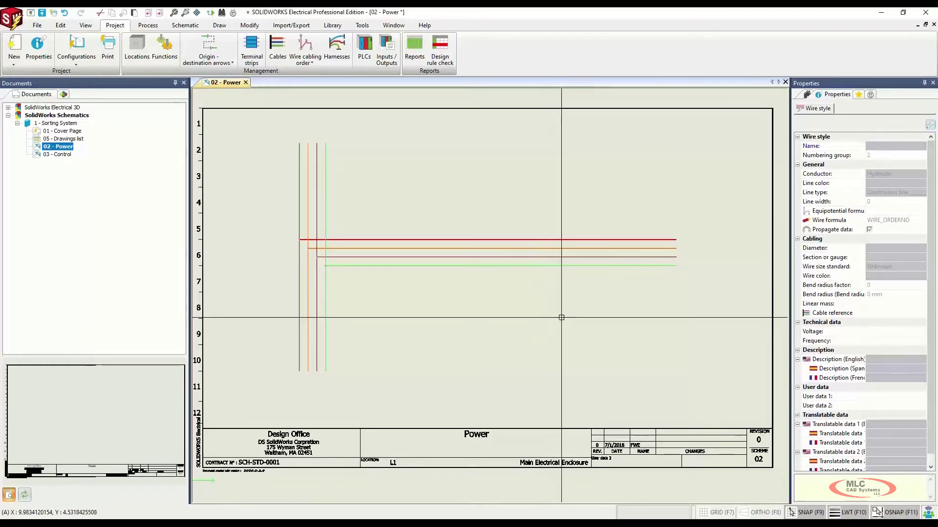
Search the symbols for "motor" and insert the 3 phase motor EW_ANSI_MOTOR3P on the horizontal wires near their right end.
{"action": "left_click", "coordinate": [871, 95]}
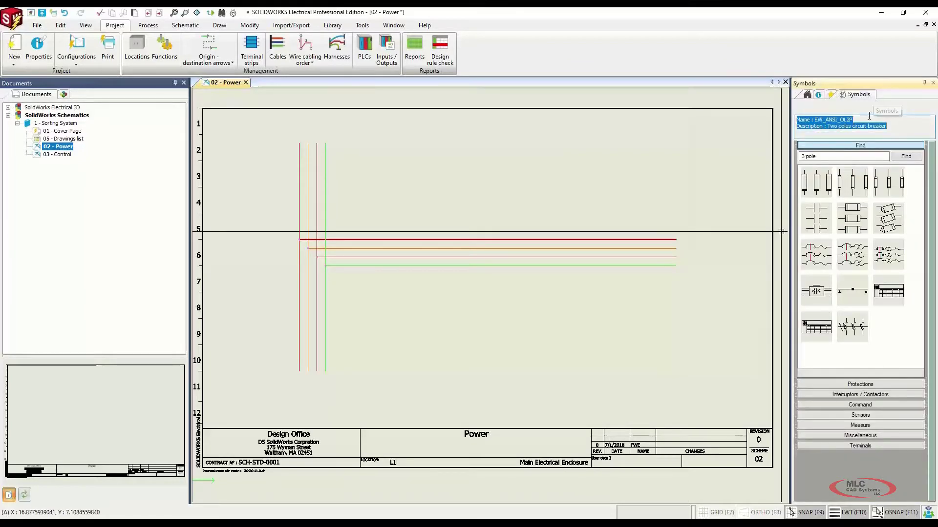
{"action": "left_click", "coordinate": [847, 156]}
{"action": "key", "text": "BackSpace"}
{"action": "key", "text": "BackSpace"}
{"action": "key", "text": "BackSpace"}
{"action": "key", "text": "BackSpace"}
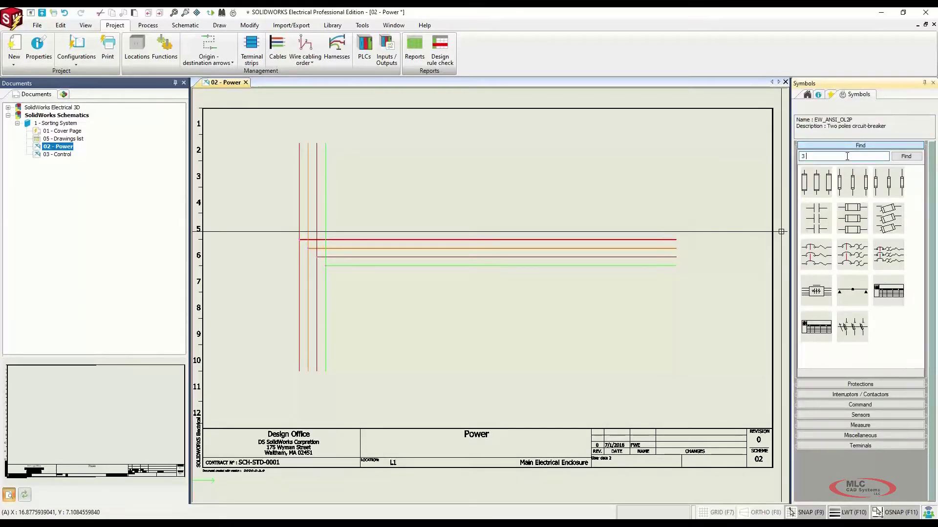
{"action": "key", "text": "BackSpace"}
{"action": "type", "text": "motor"}
{"action": "key", "text": "Return"}
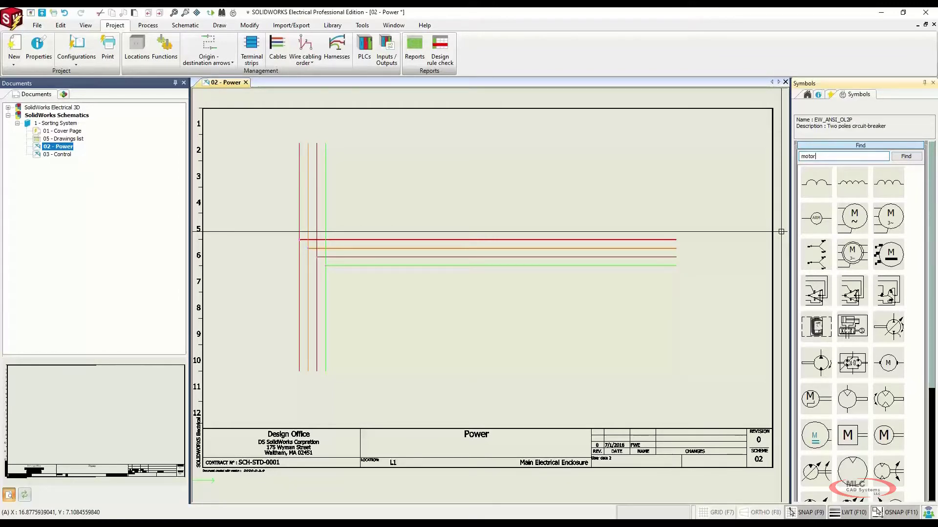
{"action": "double_click", "coordinate": [890, 222]}
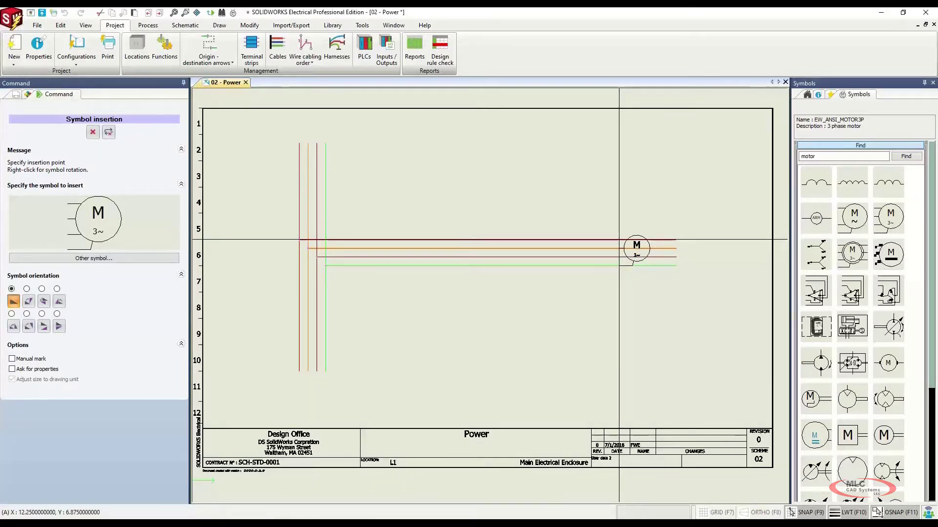
{"action": "left_click", "coordinate": [619, 239]}
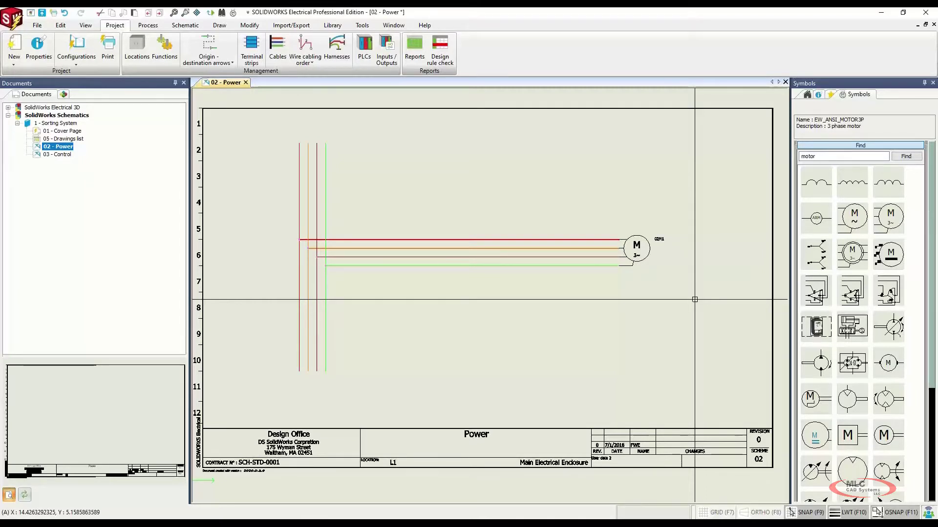
Inspect the inserted motor and its mark in the drawing, and check its location in the project's component tree.
{"action": "scroll", "coordinate": [640, 262], "scroll_direction": "up", "scroll_amount": 3}
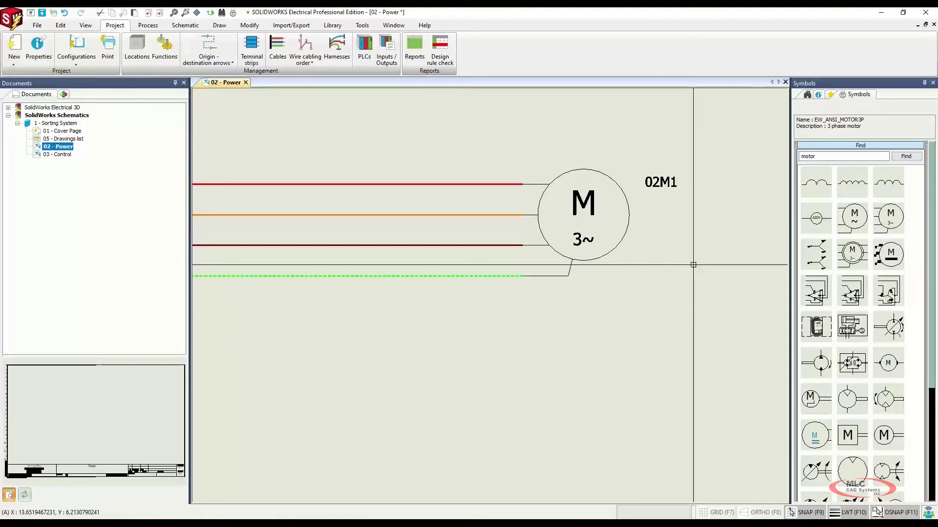
{"action": "scroll", "coordinate": [693, 265], "scroll_direction": "down", "scroll_amount": 3}
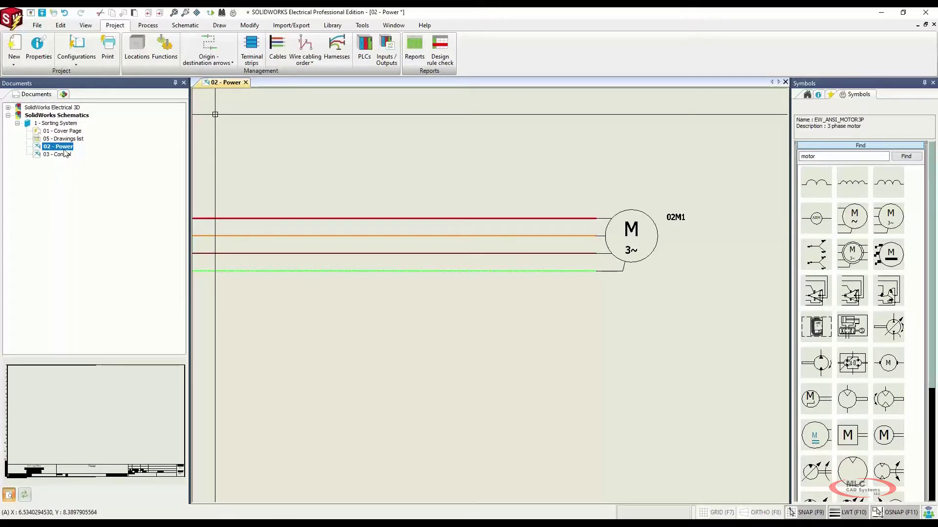
{"action": "left_click", "coordinate": [65, 94]}
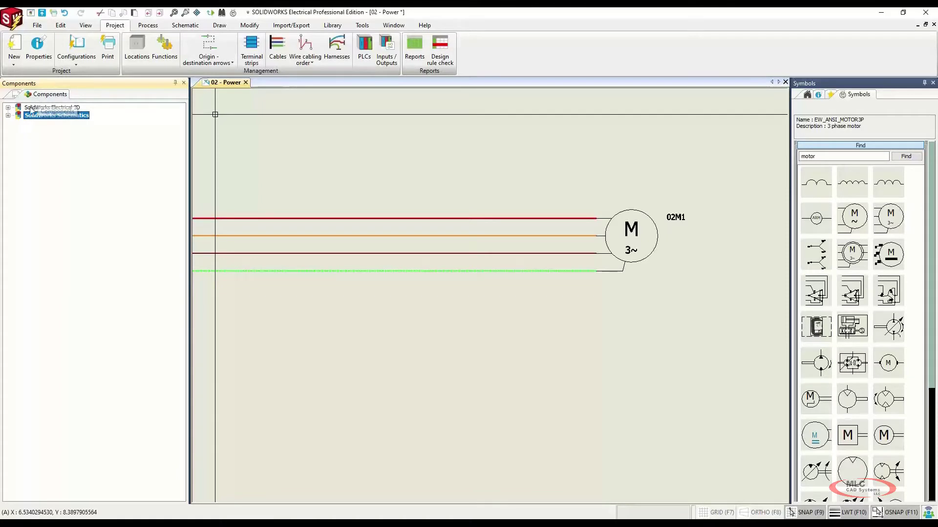
{"action": "left_click", "coordinate": [8, 116]}
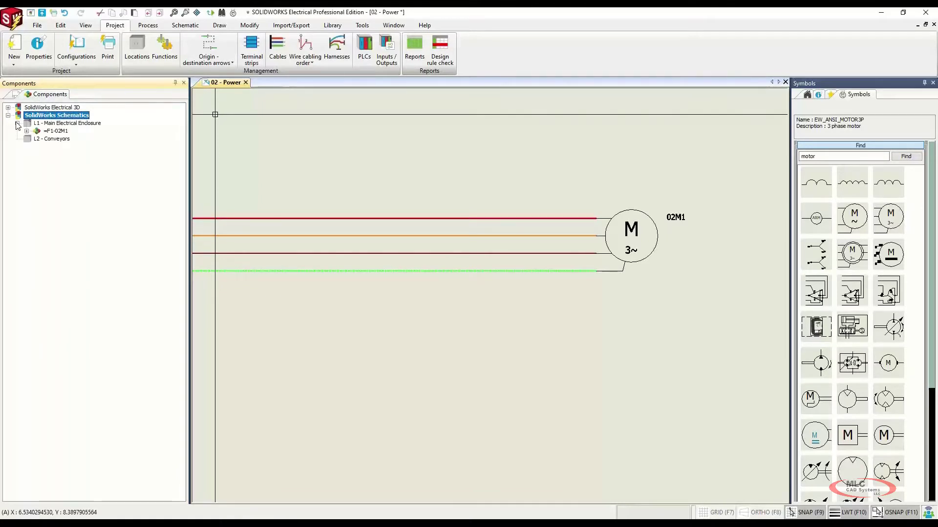
{"action": "left_click", "coordinate": [57, 131]}
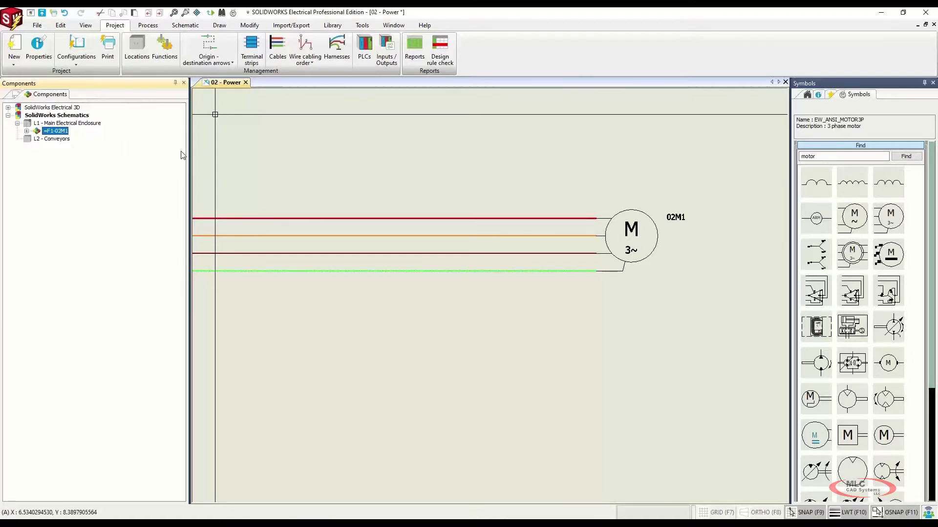
Draw a location outline around the motor, assign it to L2 - Conveyors, and change the enclosed component's location to match.
{"action": "left_click", "coordinate": [185, 25]}
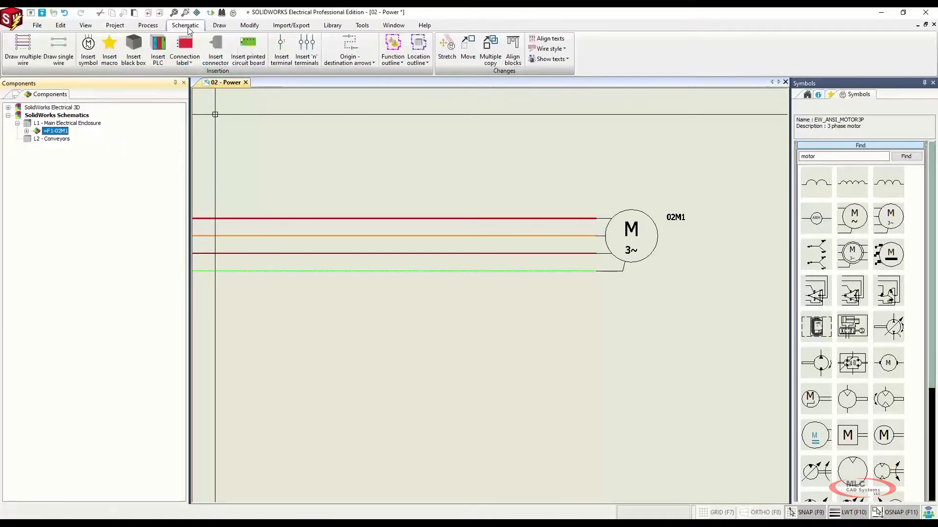
{"action": "left_click", "coordinate": [419, 46]}
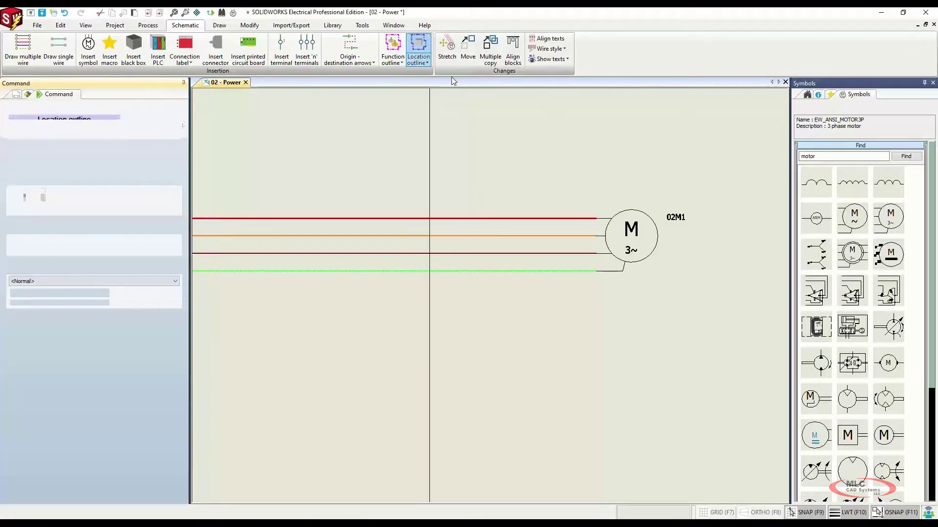
{"action": "left_click", "coordinate": [719, 314]}
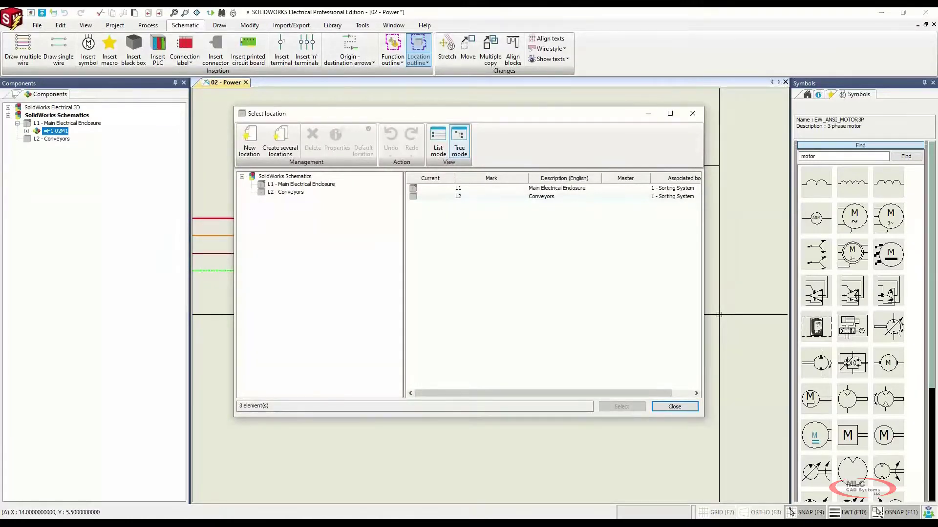
{"action": "left_click", "coordinate": [545, 197]}
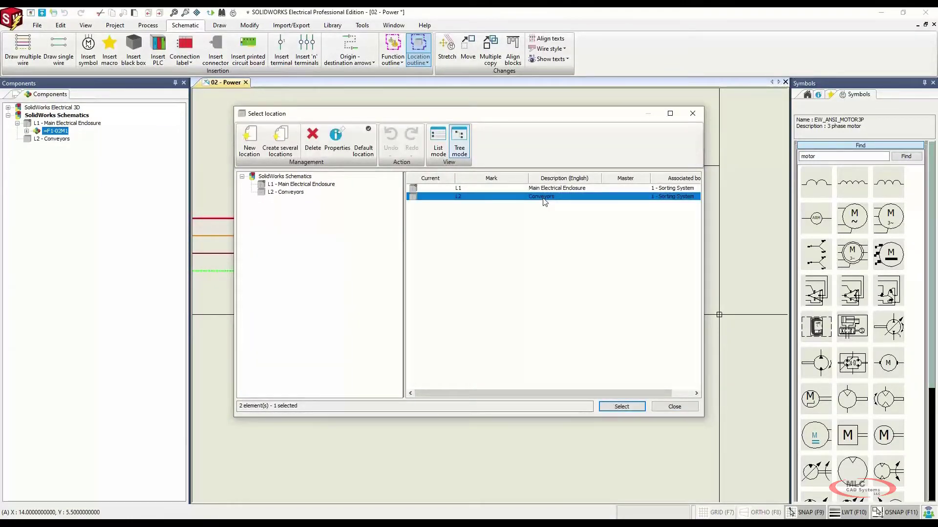
{"action": "left_click", "coordinate": [622, 406]}
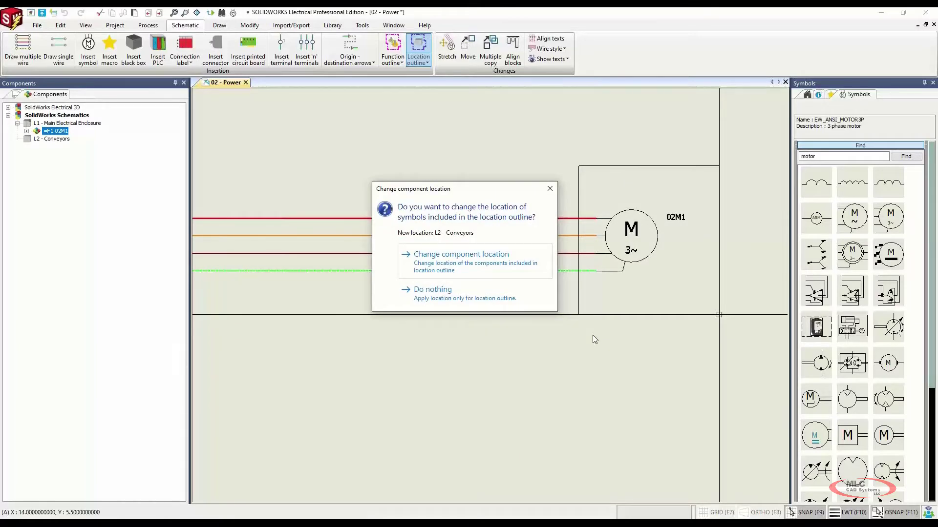
{"action": "left_click", "coordinate": [502, 272]}
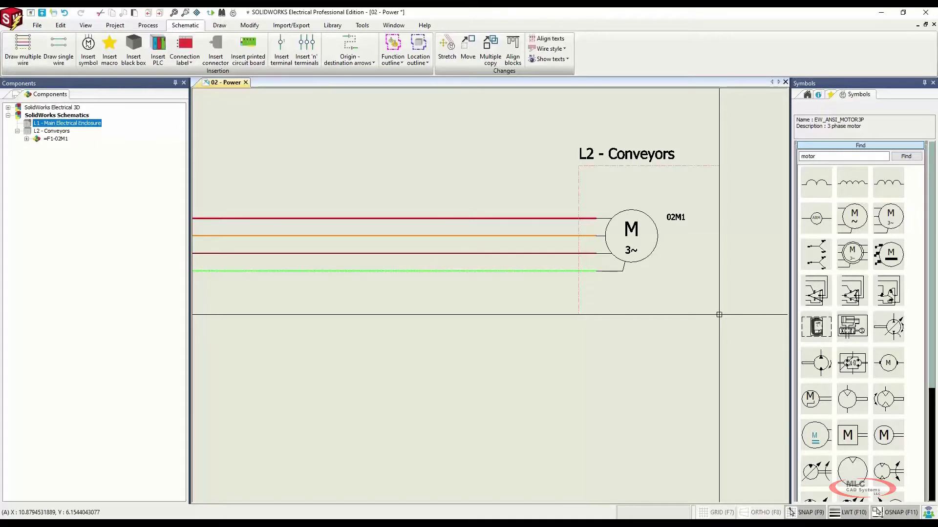
{"action": "scroll", "coordinate": [474, 274], "scroll_direction": "down", "scroll_amount": 1}
{"action": "middle_click_drag", "start_coordinate": [416, 240], "coordinate": [508, 244]}
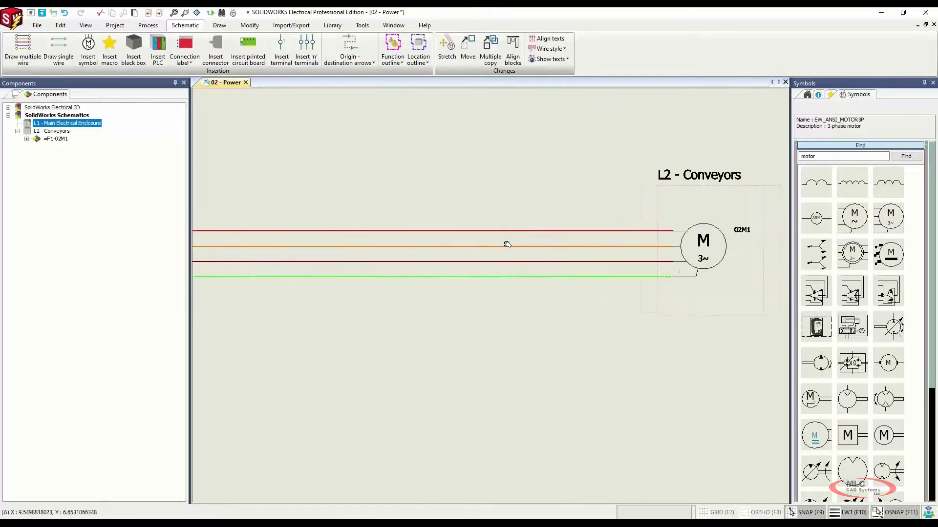
{"action": "scroll", "coordinate": [505, 247], "scroll_direction": "down", "scroll_amount": 1}
{"action": "scroll", "coordinate": [400, 212], "scroll_direction": "down", "scroll_amount": 1}
{"action": "middle_click_drag", "start_coordinate": [400, 212], "coordinate": [448, 235]}
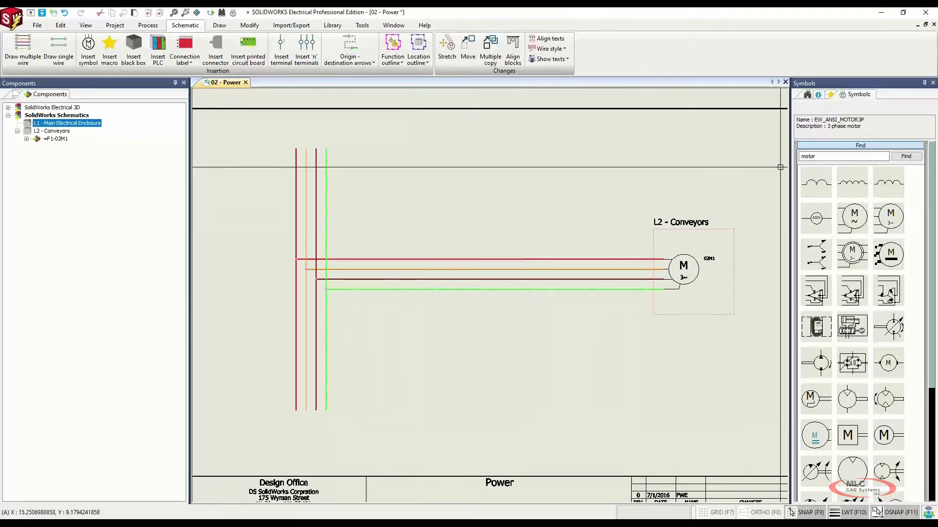
Search the symbols for "discon" and insert the 4 poles disconnector-fuse EW_ANSI_FUSE_IS_4PH on the vertical wires above the horizontal branches.
{"action": "double_click", "coordinate": [822, 158]}
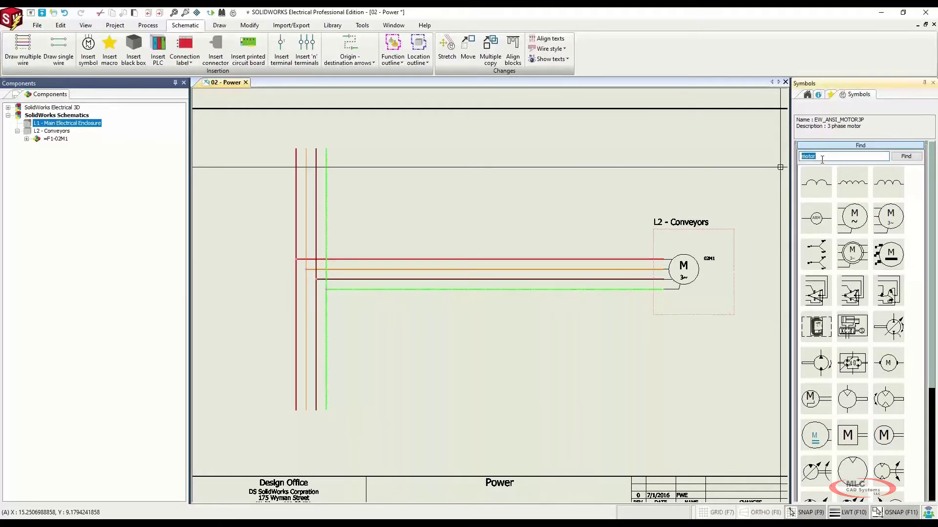
{"action": "type", "text": "dicon"}
{"action": "key", "text": "Return"}
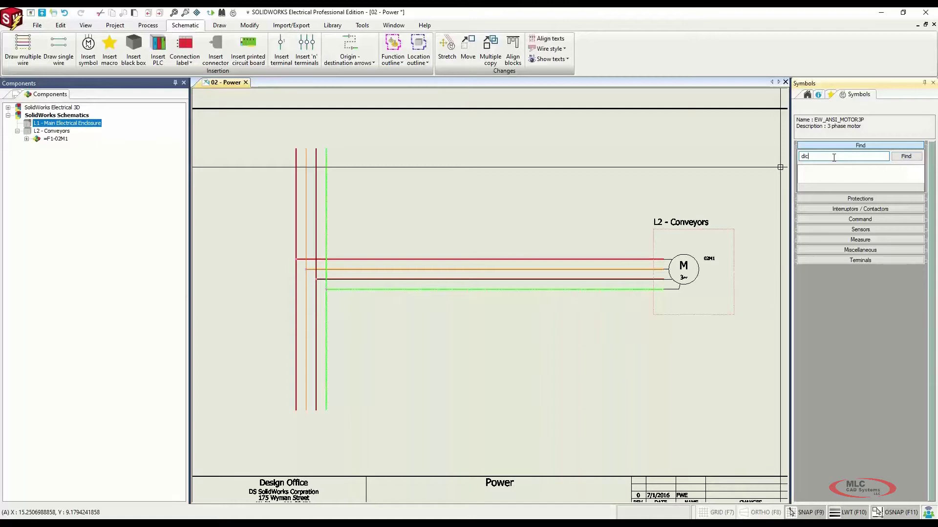
{"action": "key", "text": "BackSpace"}
{"action": "type", "text": "iscon"}
{"action": "key", "text": "Return"}
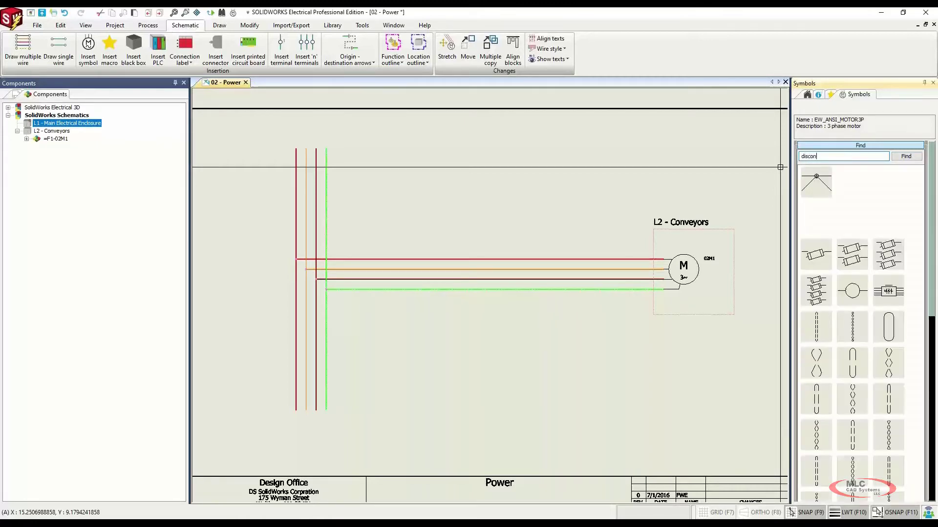
{"action": "double_click", "coordinate": [822, 295]}
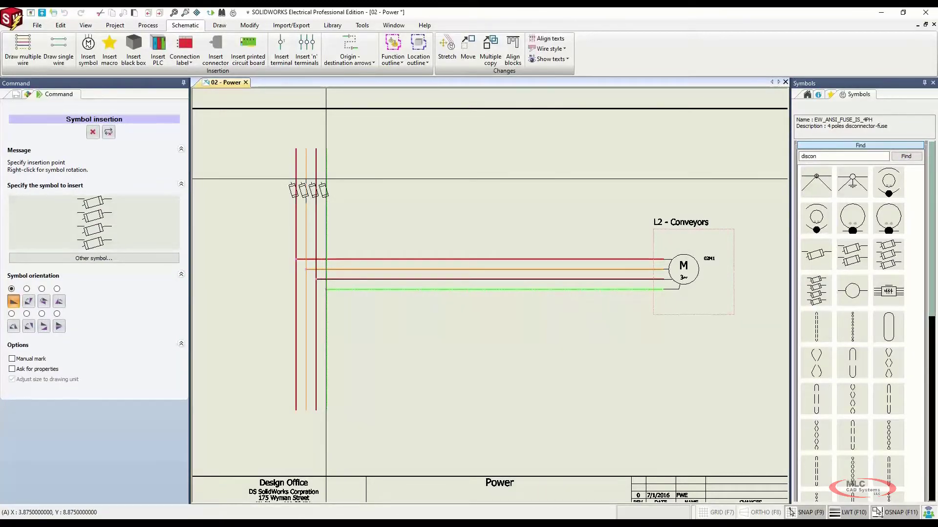
{"action": "left_click", "coordinate": [326, 180]}
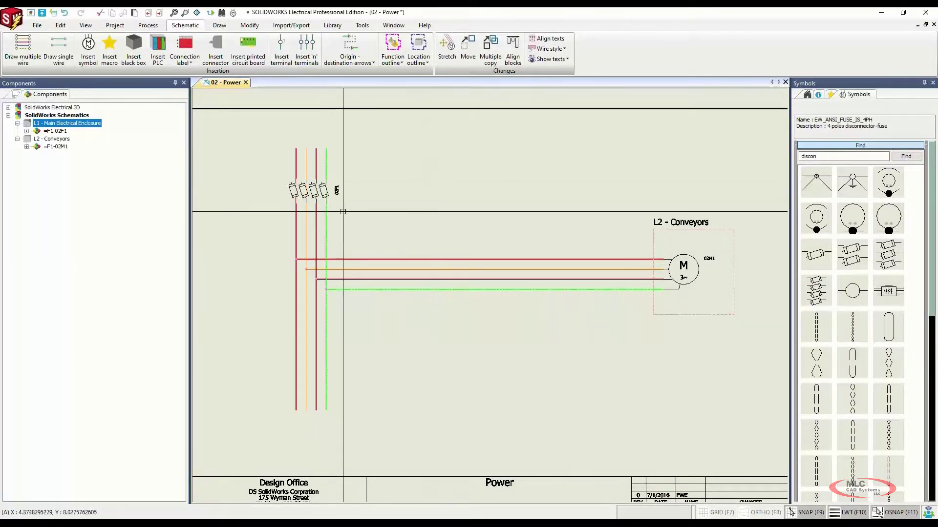
{"action": "scroll", "coordinate": [386, 209], "scroll_direction": "up", "scroll_amount": 5}
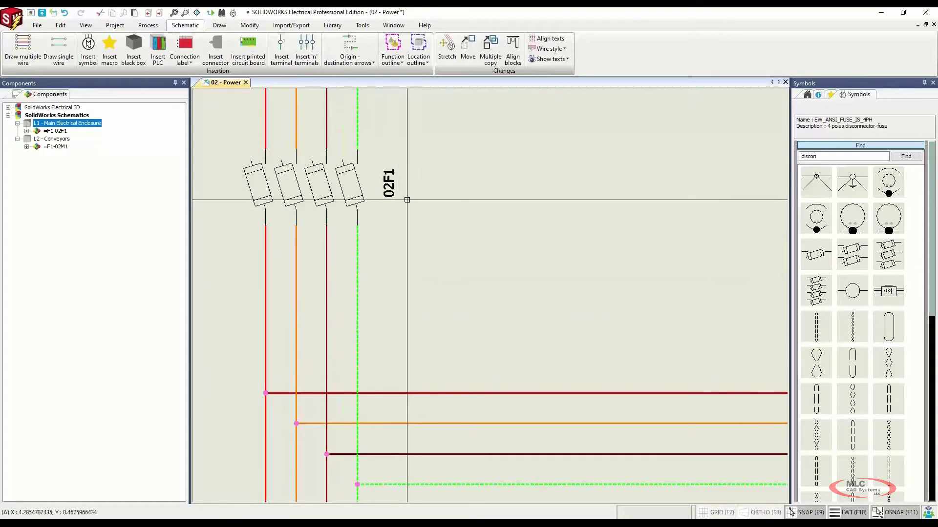
{"action": "scroll", "coordinate": [406, 198], "scroll_direction": "down", "scroll_amount": 2}
{"action": "scroll", "coordinate": [414, 198], "scroll_direction": "down", "scroll_amount": 2}
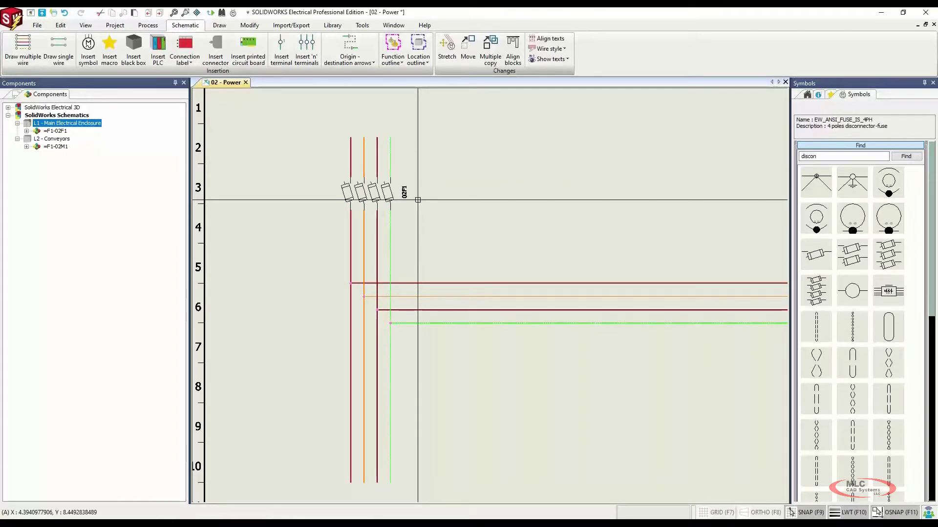
Search the symbols for "3 pole" and insert the magneto-thermal circuit breaker EW_ANSI_OLTM3P on the three horizontal phase wires near the vertical wires.
{"action": "middle_click_drag", "start_coordinate": [560, 274], "coordinate": [394, 258]}
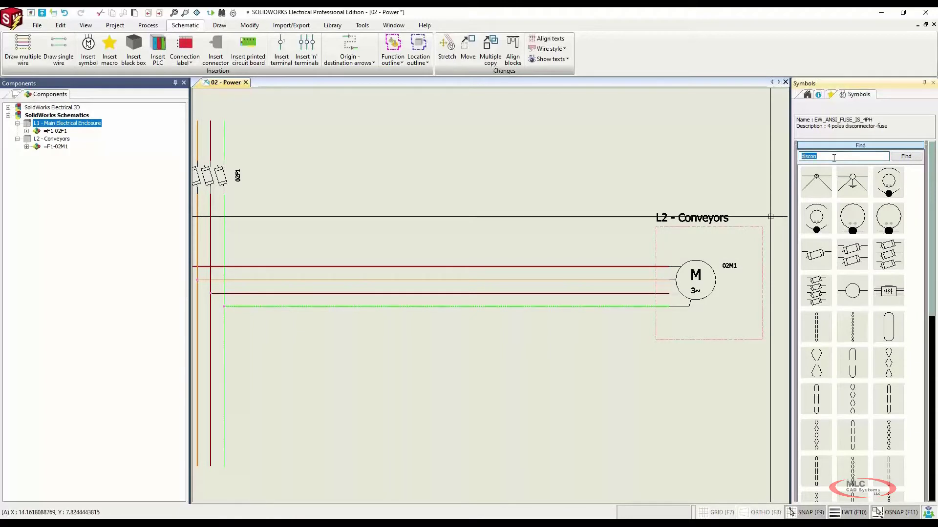
{"action": "type", "text": "3pol"}
{"action": "key", "text": "BackSpace"}
{"action": "key", "text": "BackSpace"}
{"action": "type", "text": "pole"}
{"action": "key", "text": "Return"}
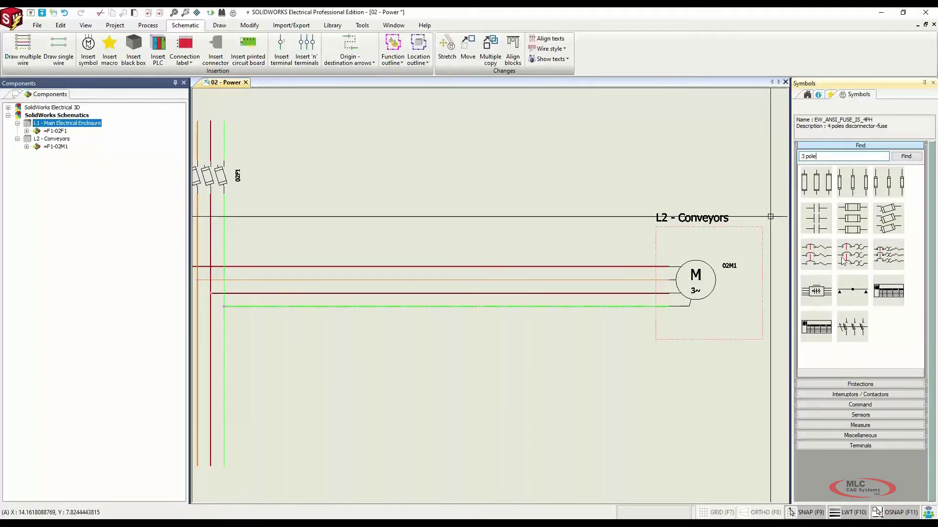
{"action": "left_click", "coordinate": [896, 260]}
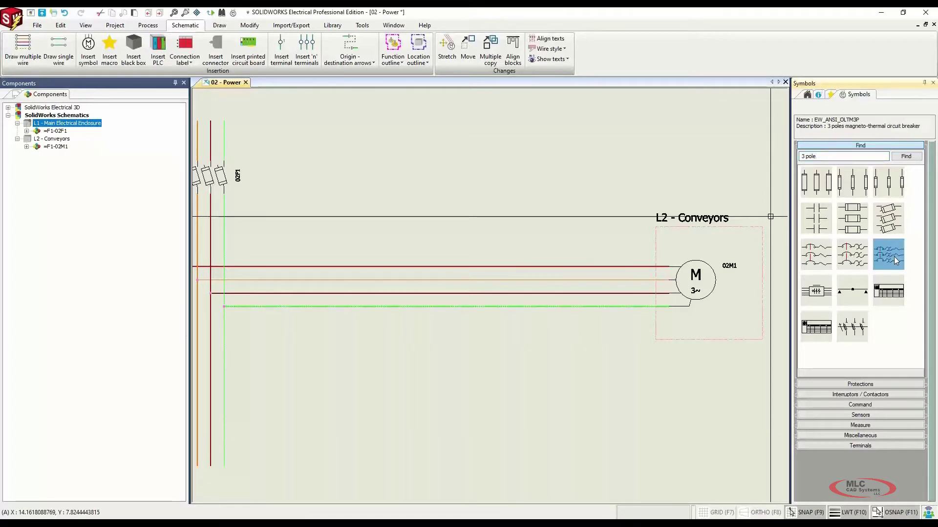
{"action": "double_click", "coordinate": [896, 261]}
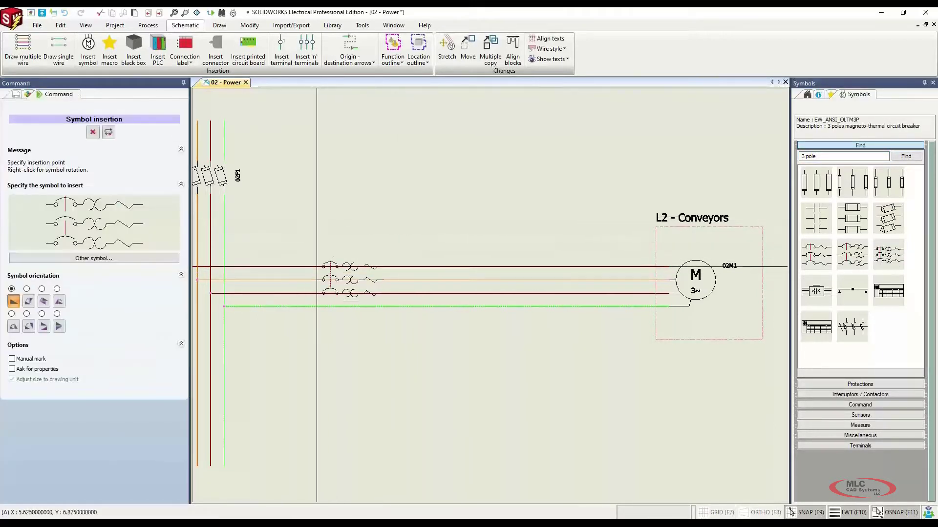
{"action": "left_click", "coordinate": [317, 266]}
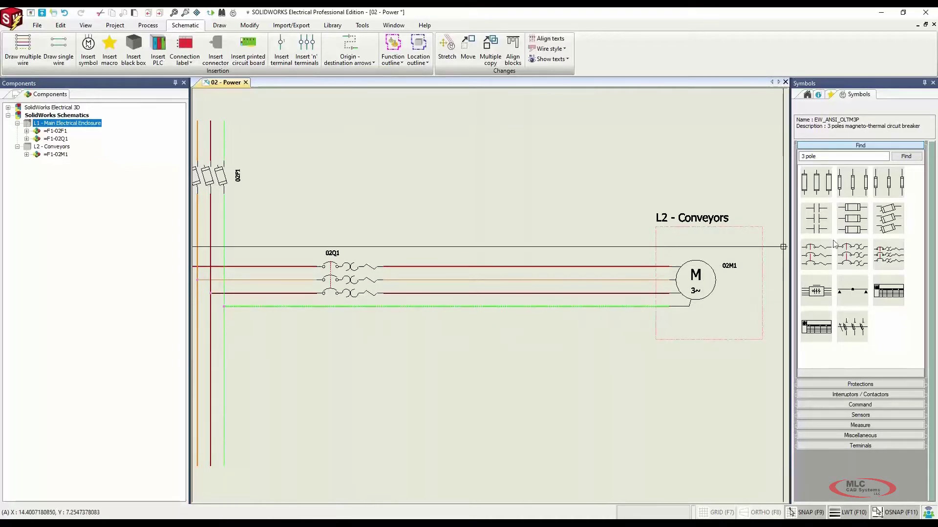
Insert the 3 poles NO power contact EW_ANSI_CONTS_3P on the phase wires between the circuit breaker and the motor.
{"action": "left_click", "coordinate": [826, 218]}
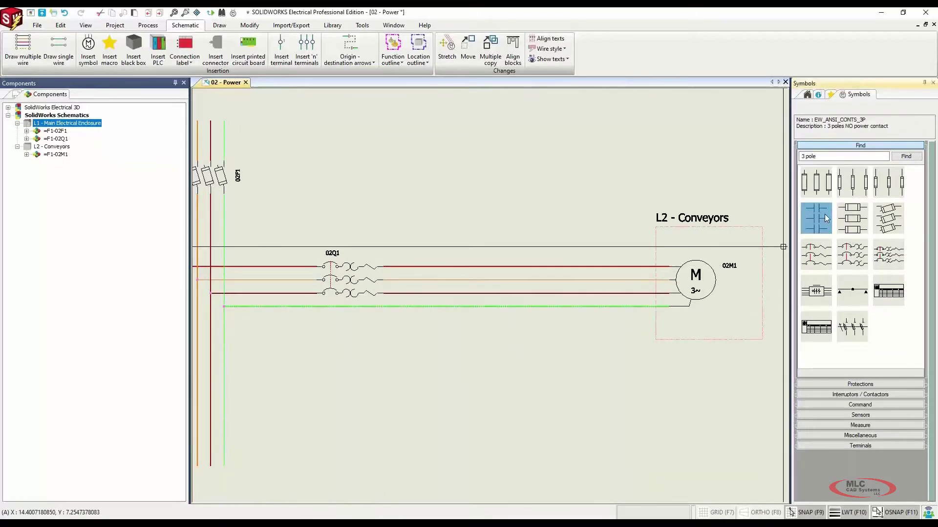
{"action": "double_click", "coordinate": [820, 219]}
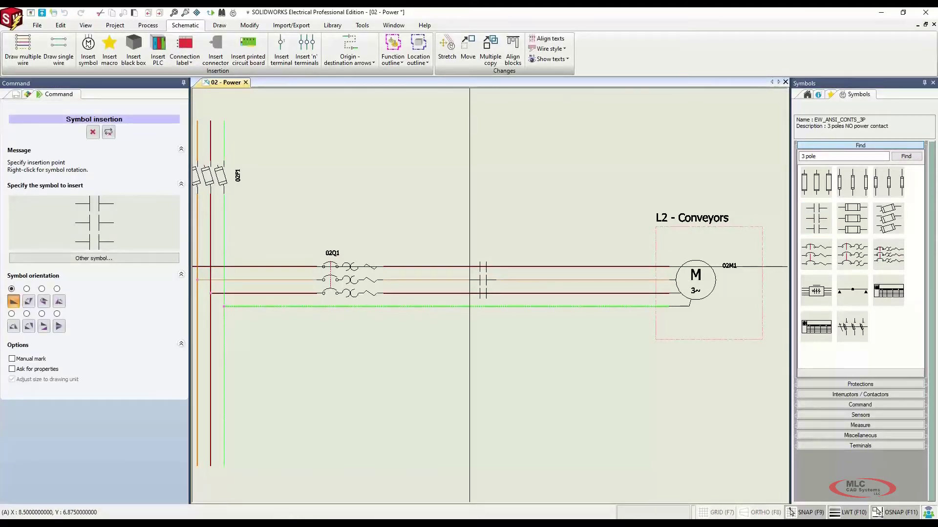
{"action": "left_click", "coordinate": [469, 280]}
{"action": "scroll", "coordinate": [333, 267], "scroll_direction": "up", "scroll_amount": 1}
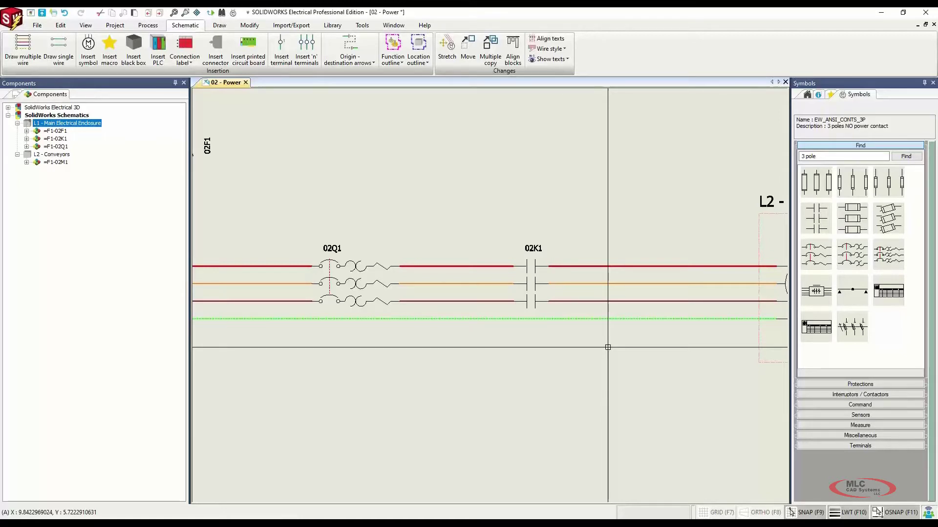
{"action": "scroll", "coordinate": [607, 348], "scroll_direction": "down", "scroll_amount": 3}
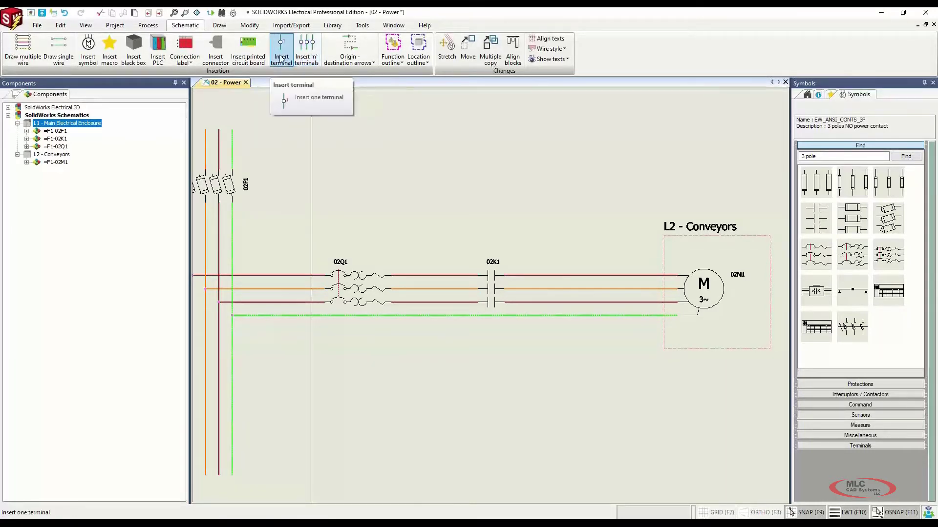
Insert multiple terminals along a vertical axis line across all four horizontal wires between the power contact and the motor, and specify their orientation.
{"action": "left_click", "coordinate": [309, 58]}
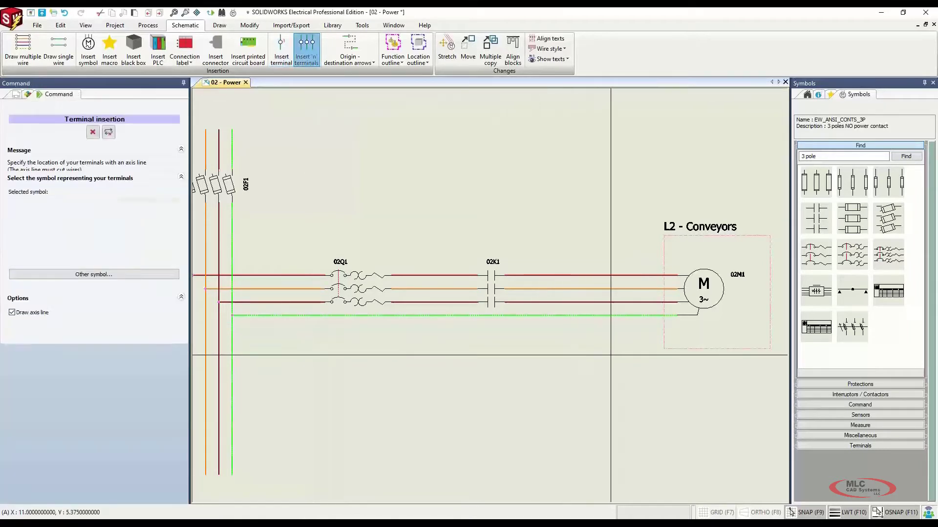
{"action": "scroll", "coordinate": [618, 355], "scroll_direction": "up", "scroll_amount": 2}
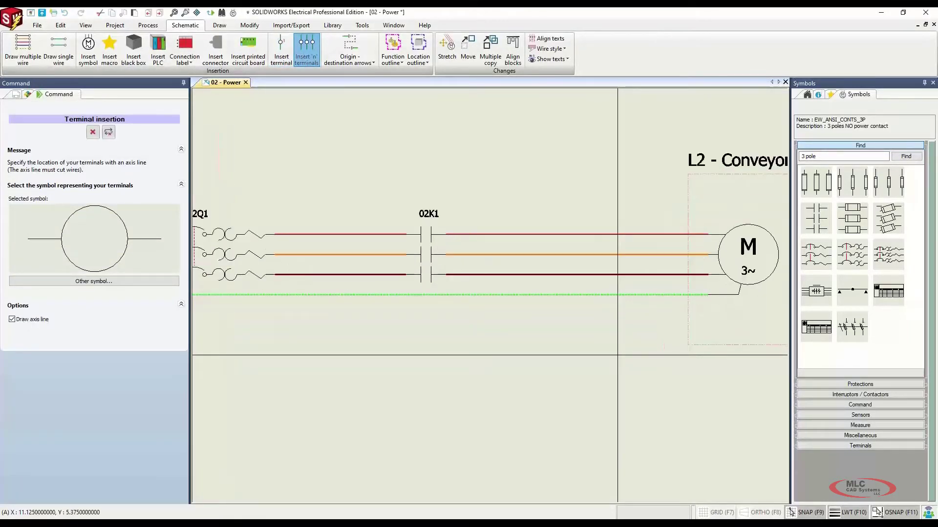
{"action": "left_click", "coordinate": [557, 225]}
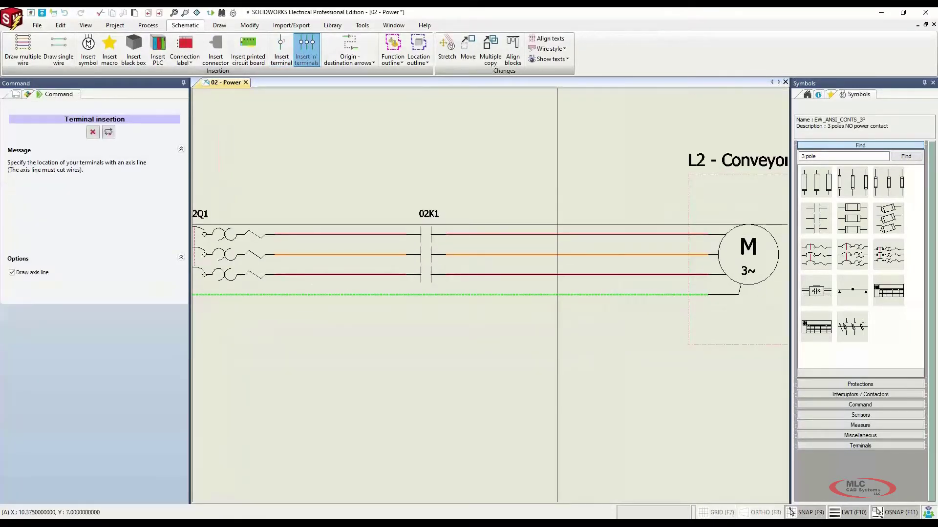
{"action": "left_click", "coordinate": [557, 305]}
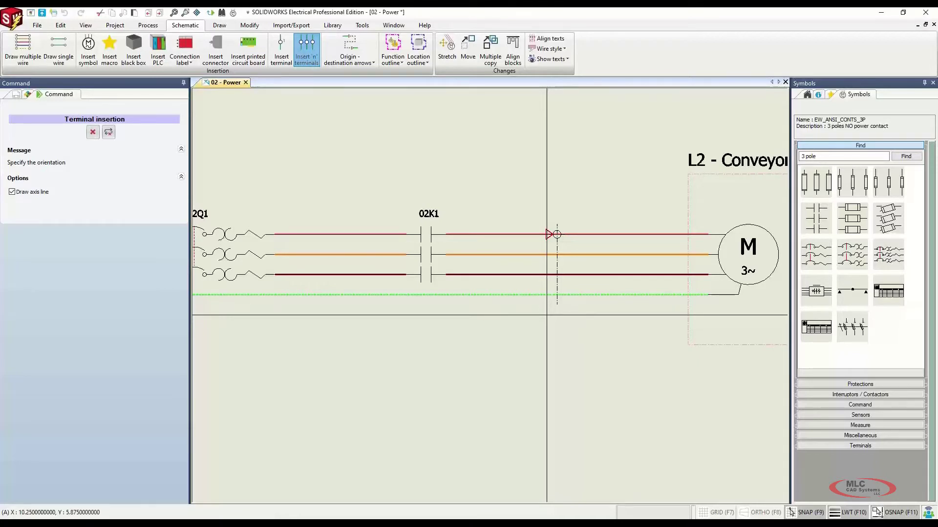
{"action": "left_click", "coordinate": [557, 234]}
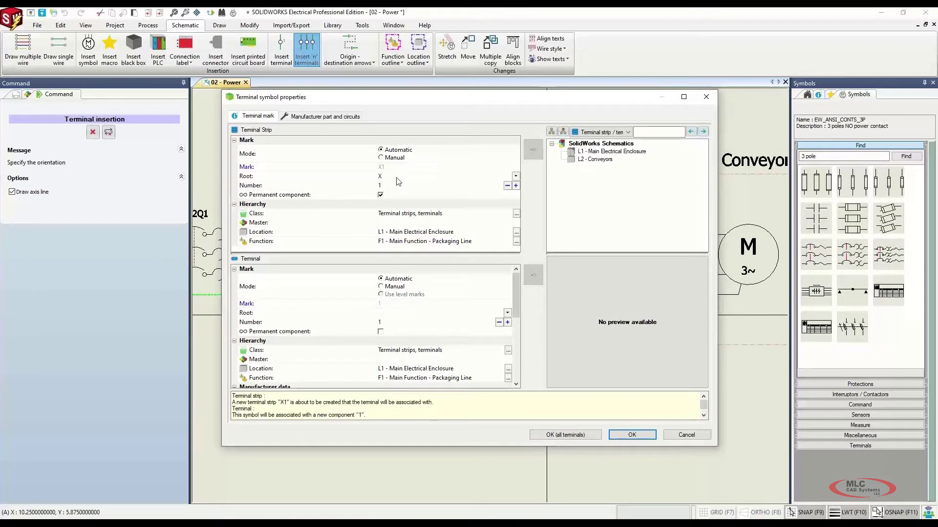
Set the terminal strip's mark root to TB, keeping number 1, and apply the properties to all terminals.
{"action": "left_click", "coordinate": [423, 179]}
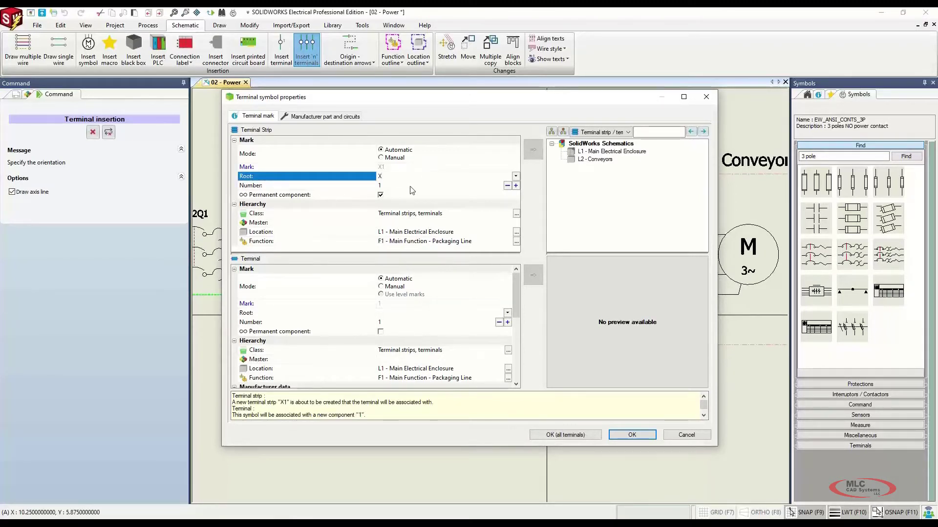
{"action": "left_click", "coordinate": [410, 185]}
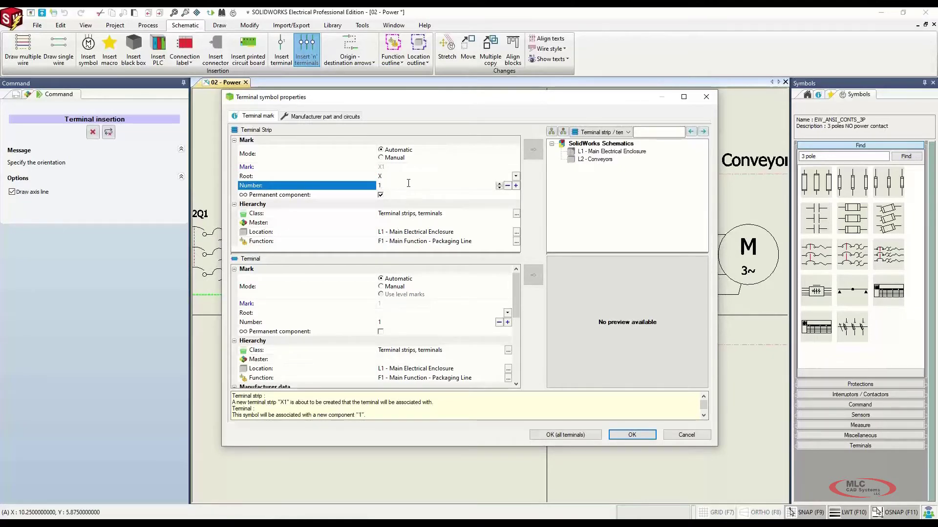
{"action": "left_click", "coordinate": [402, 176]}
{"action": "double_click", "coordinate": [402, 176]}
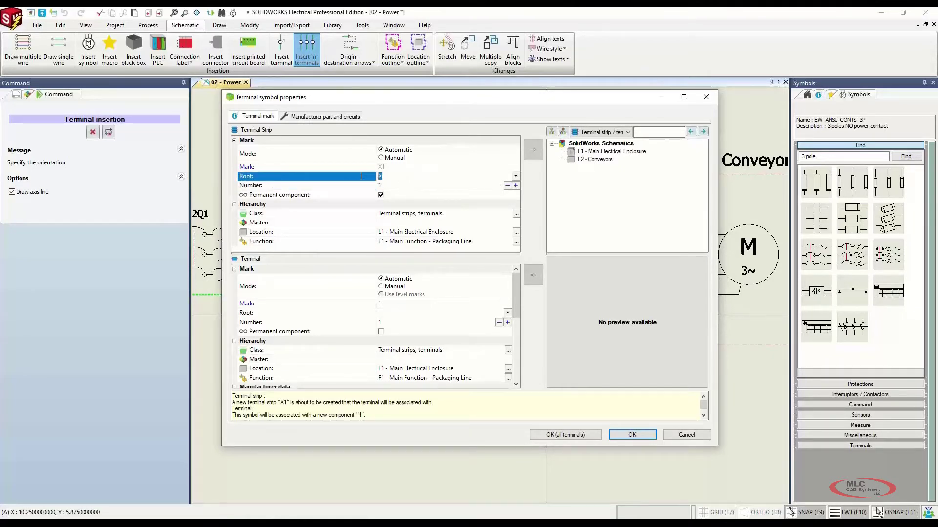
{"action": "type", "text": "TB"}
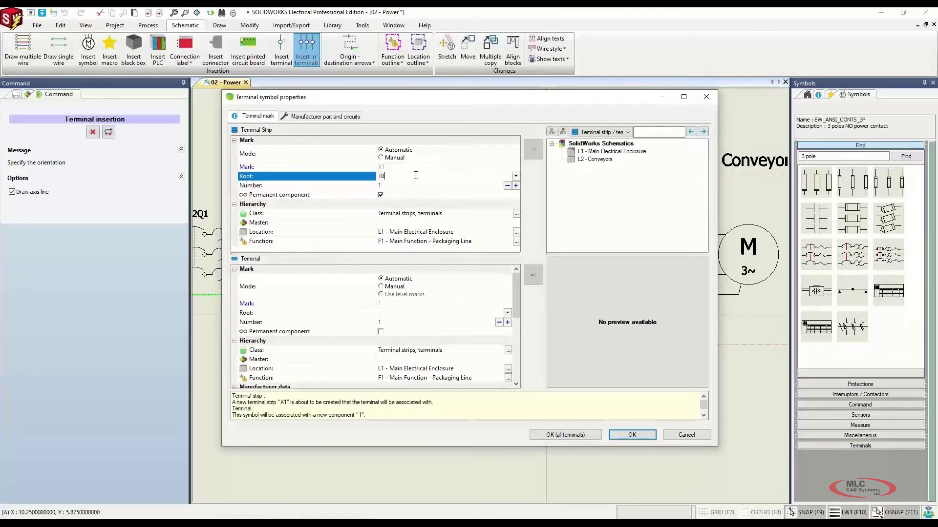
{"action": "left_click", "coordinate": [415, 188]}
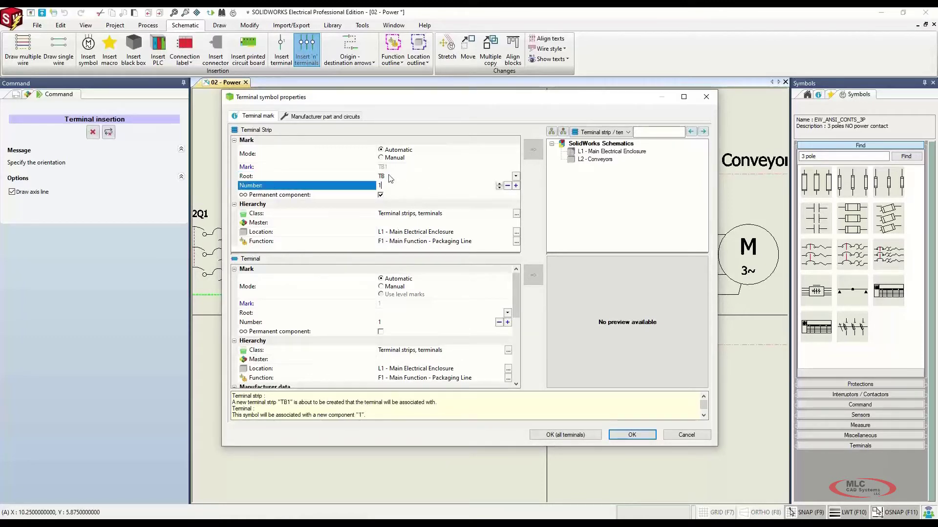
{"action": "left_click", "coordinate": [391, 177]}
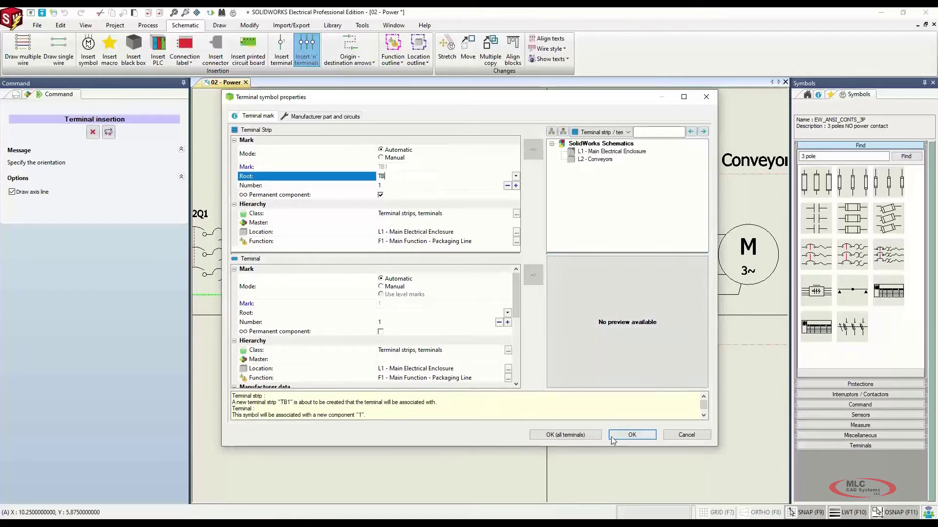
{"action": "left_click", "coordinate": [565, 434]}
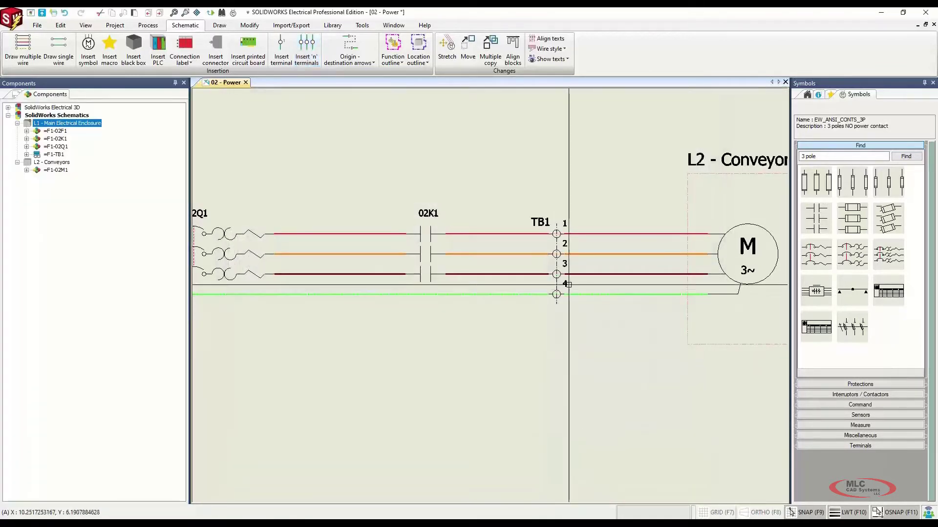
{"action": "scroll", "coordinate": [577, 280], "scroll_direction": "up", "scroll_amount": 2}
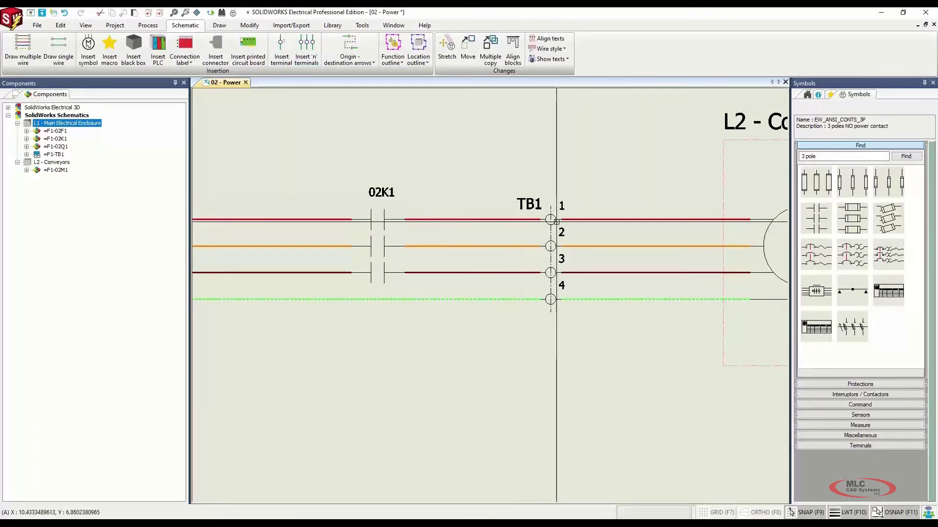
{"action": "scroll", "coordinate": [553, 220], "scroll_direction": "up", "scroll_amount": 1}
{"action": "scroll", "coordinate": [556, 221], "scroll_direction": "up", "scroll_amount": 2}
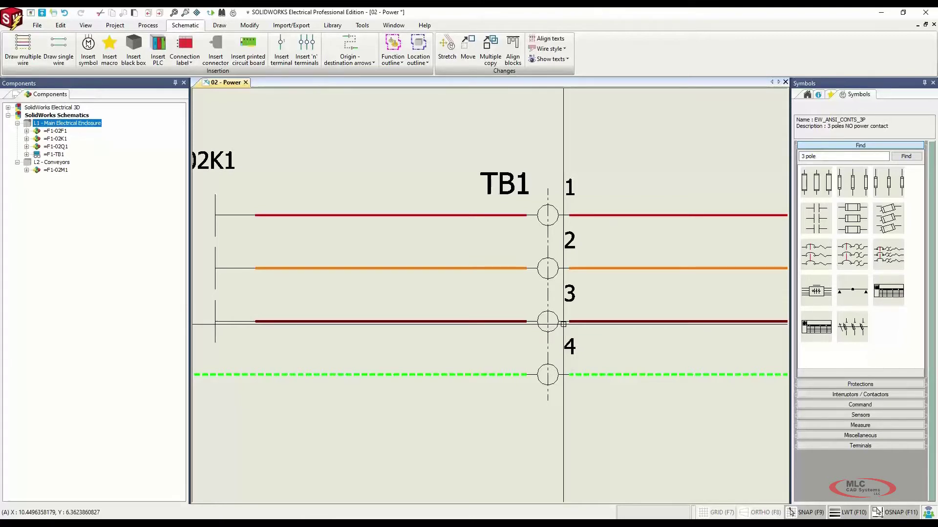
Search the manufacturer parts for the disconnector-fuse 02F1 and add the SWST 4-Pole, 60A Fuse Disconnector FD4-2352798 to it.
{"action": "scroll", "coordinate": [563, 324], "scroll_direction": "down", "scroll_amount": 4}
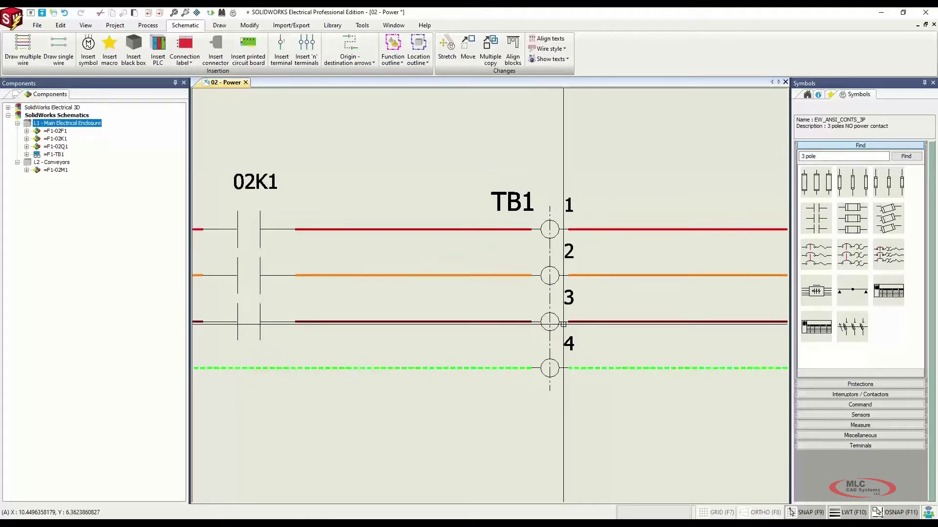
{"action": "scroll", "coordinate": [563, 324], "scroll_direction": "down", "scroll_amount": 2}
{"action": "middle_click_drag", "start_coordinate": [493, 323], "coordinate": [522, 293]}
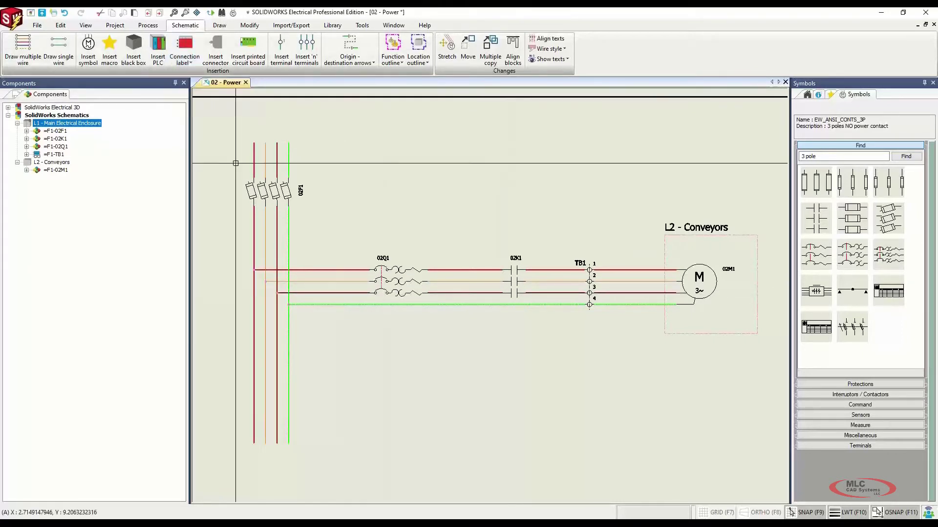
{"action": "right_click", "coordinate": [268, 191]}
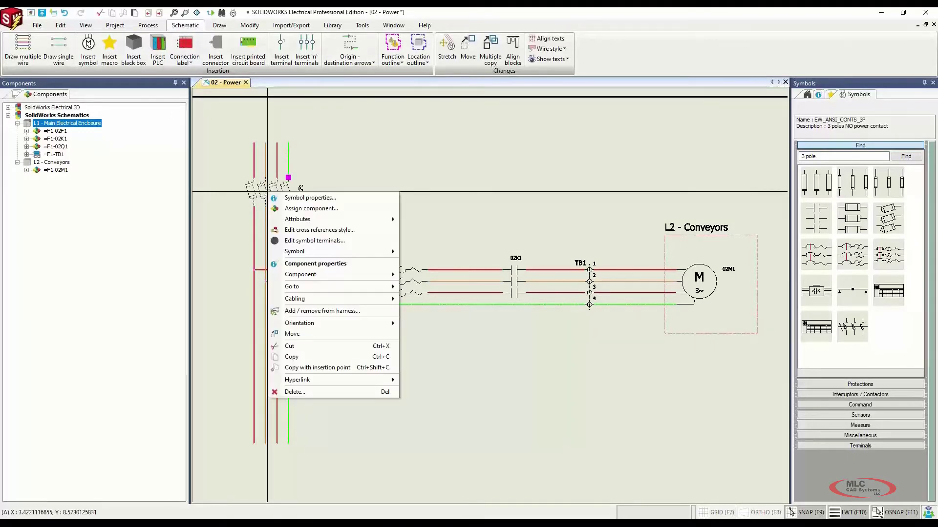
{"action": "mouse_move", "coordinate": [373, 276]}
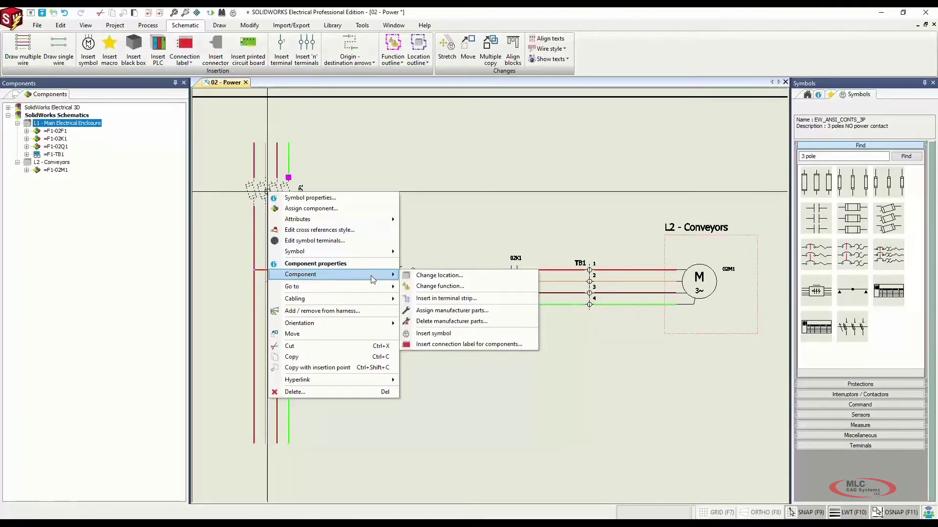
{"action": "left_click", "coordinate": [469, 314]}
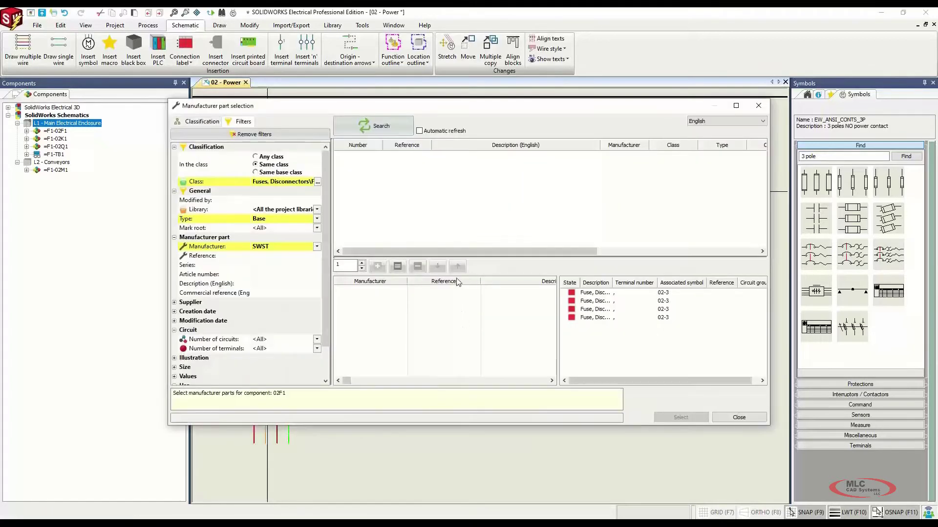
{"action": "left_click", "coordinate": [375, 122]}
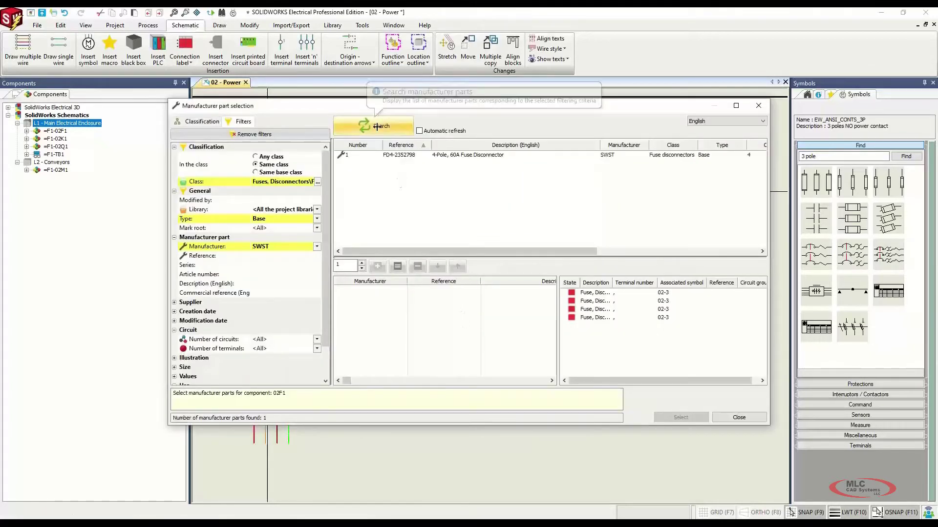
{"action": "double_click", "coordinate": [400, 155]}
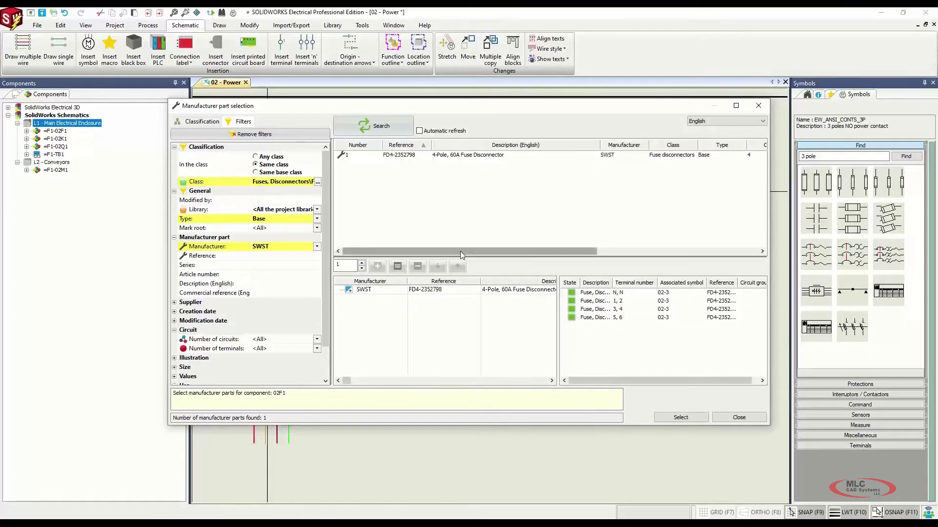
{"action": "left_click", "coordinate": [368, 292]}
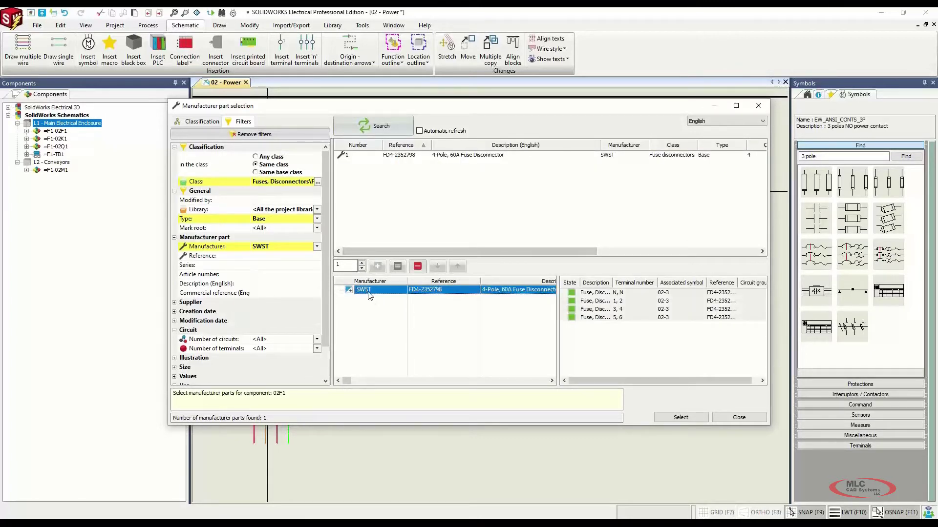
Review the properties and circuits of part FD4-2352798, and confirm its assignment to the disconnector-fuse 02F1.
{"action": "right_click", "coordinate": [405, 155]}
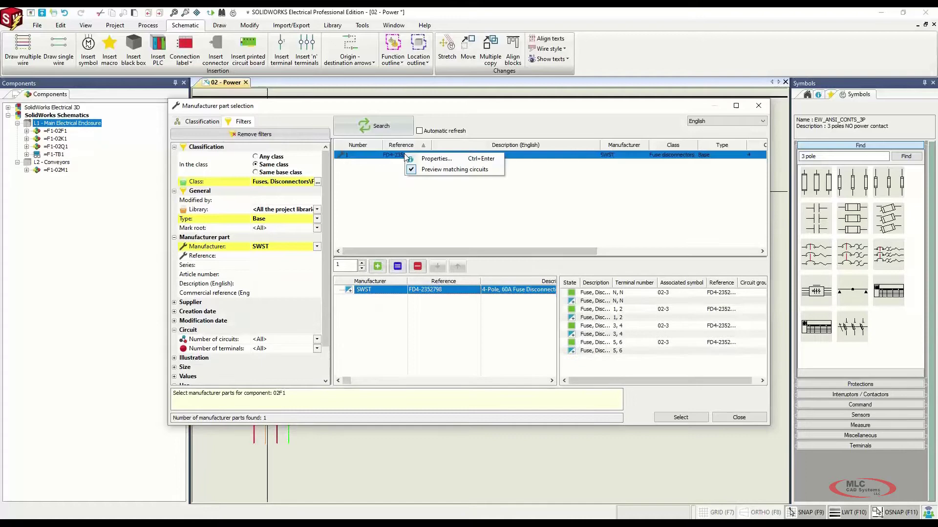
{"action": "left_click", "coordinate": [435, 169]}
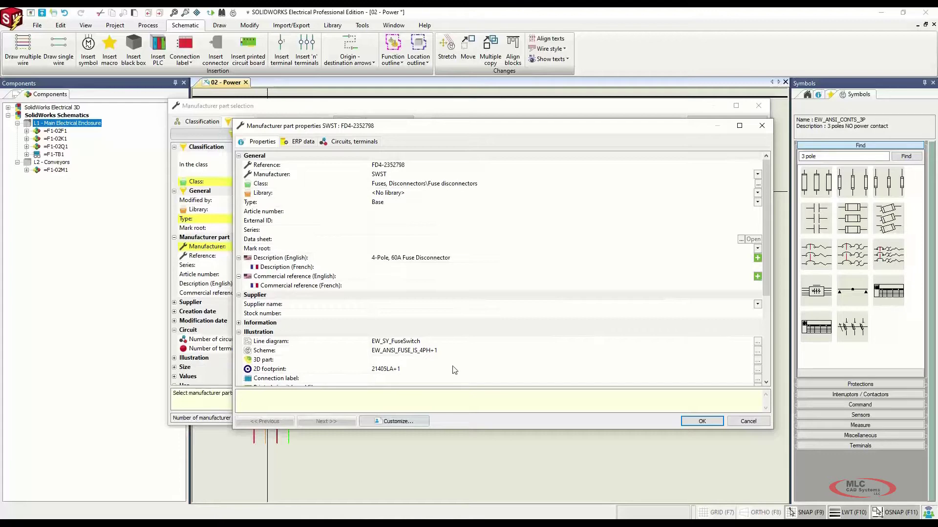
{"action": "scroll", "coordinate": [456, 368], "scroll_direction": "down", "scroll_amount": 4}
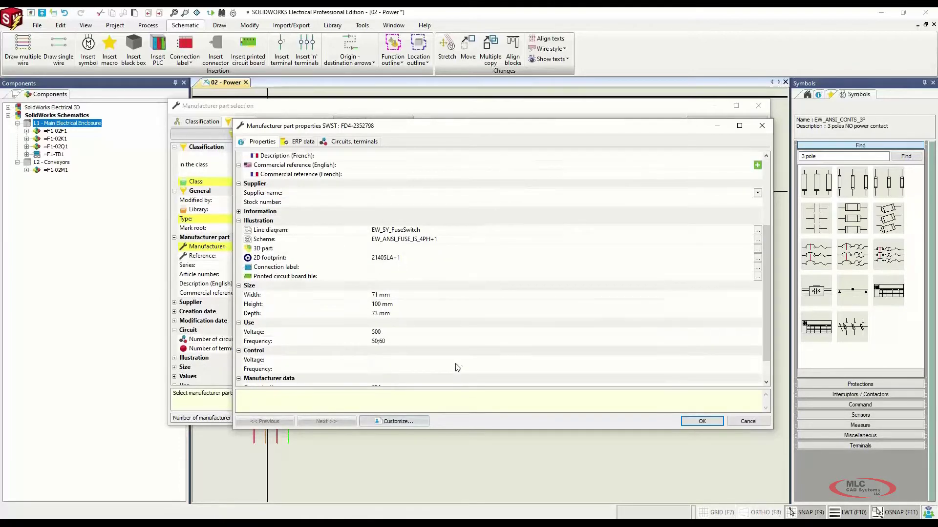
{"action": "scroll", "coordinate": [457, 367], "scroll_direction": "down", "scroll_amount": 1}
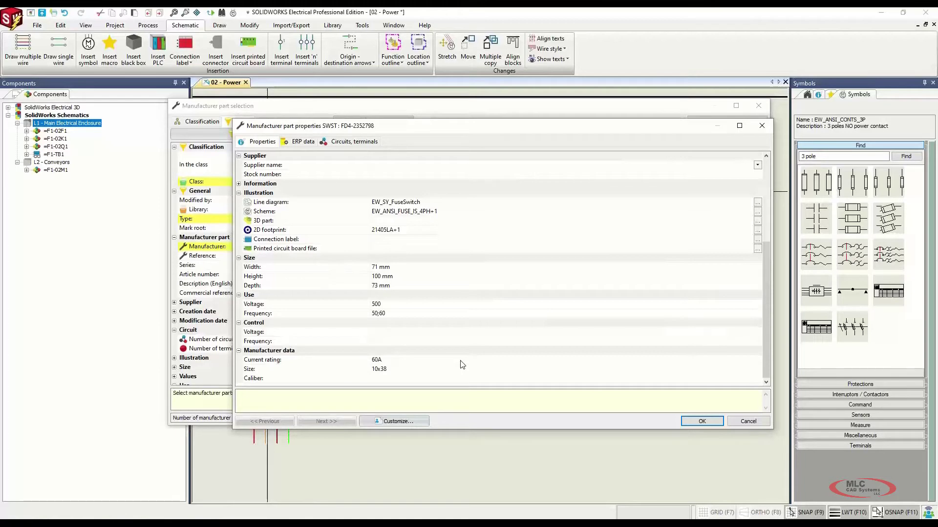
{"action": "scroll", "coordinate": [445, 330], "scroll_direction": "up", "scroll_amount": 5}
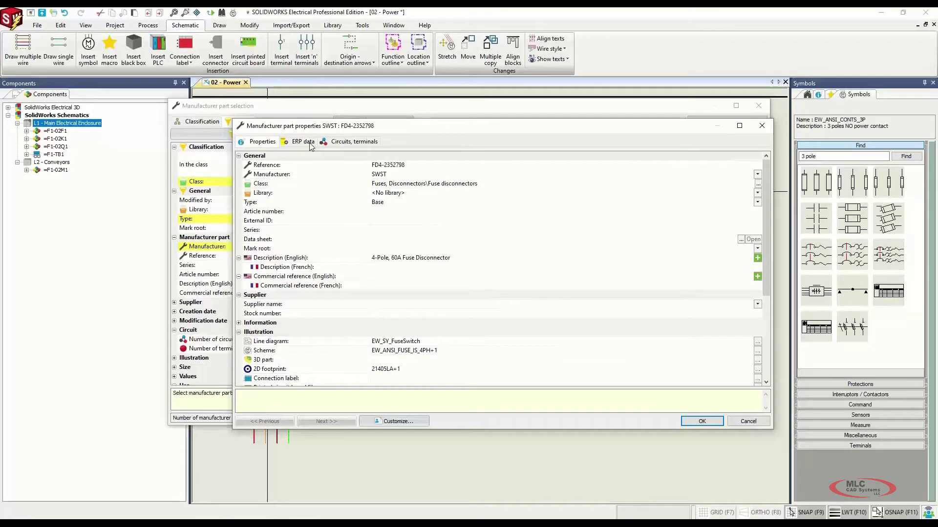
{"action": "left_click", "coordinate": [343, 141]}
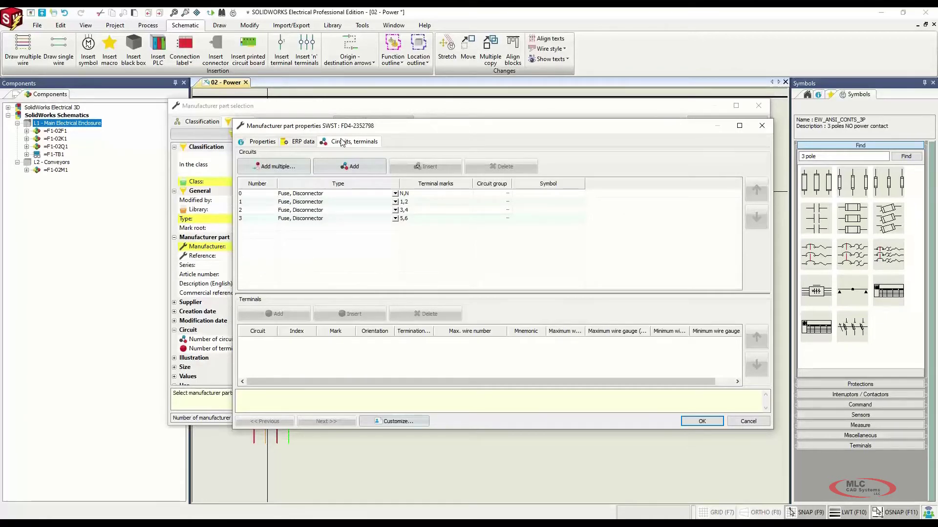
{"action": "left_click", "coordinate": [709, 421]}
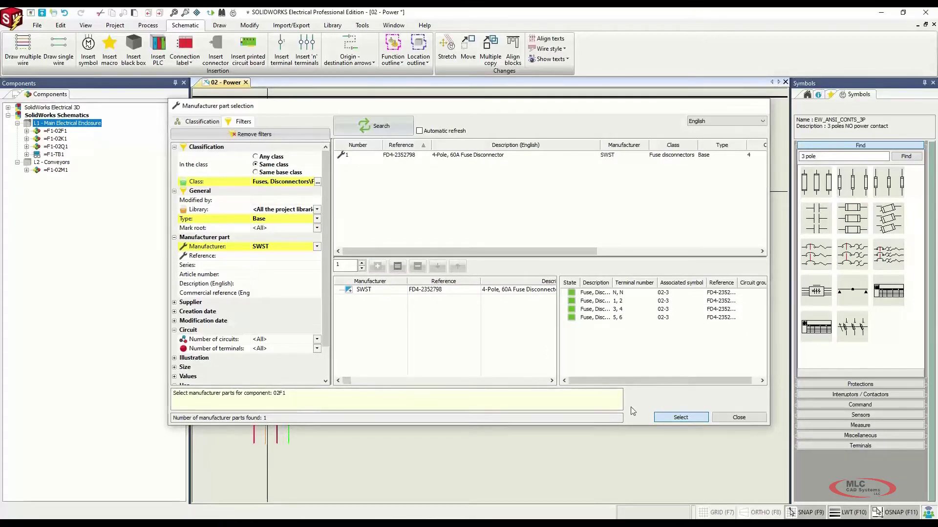
{"action": "left_click", "coordinate": [680, 417]}
Assign the SWST manufacturer part SWST-CB-3P-30A to the circuit breaker 02Q1.
{"action": "scroll", "coordinate": [257, 160], "scroll_direction": "up", "scroll_amount": 3}
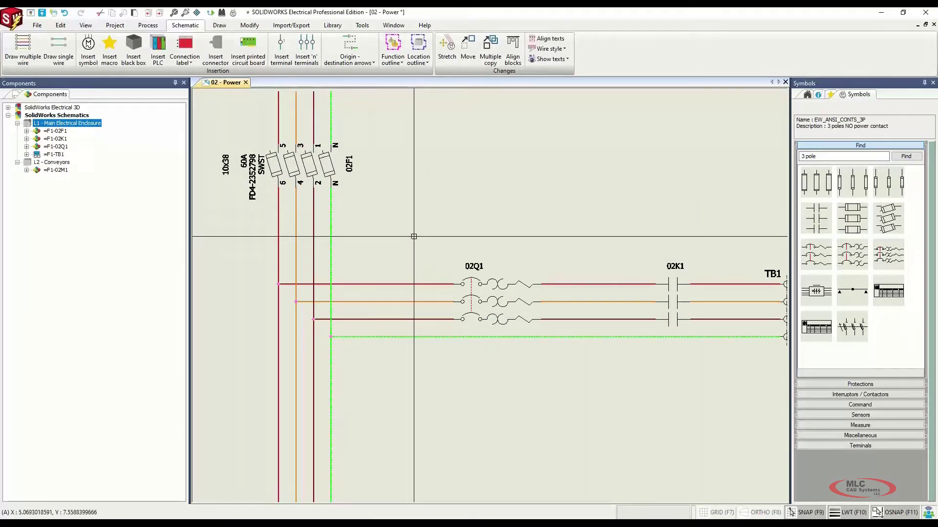
{"action": "middle_click_drag", "start_coordinate": [559, 290], "coordinate": [519, 275]}
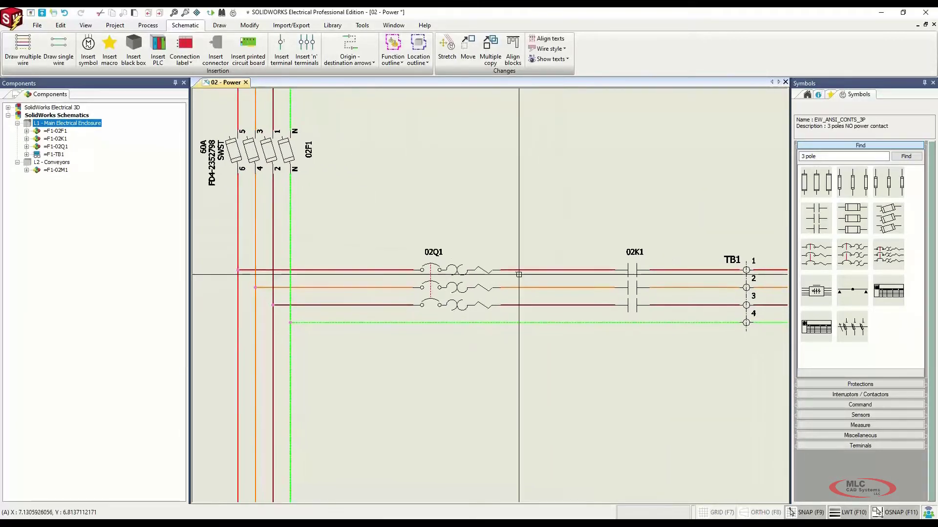
{"action": "right_click", "coordinate": [468, 272]}
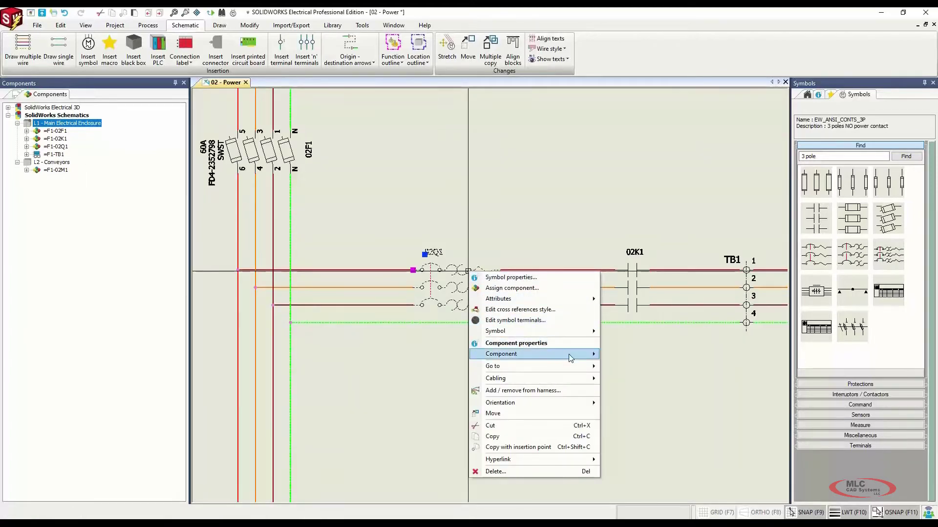
{"action": "mouse_move", "coordinate": [562, 354]}
{"action": "left_click", "coordinate": [657, 390]}
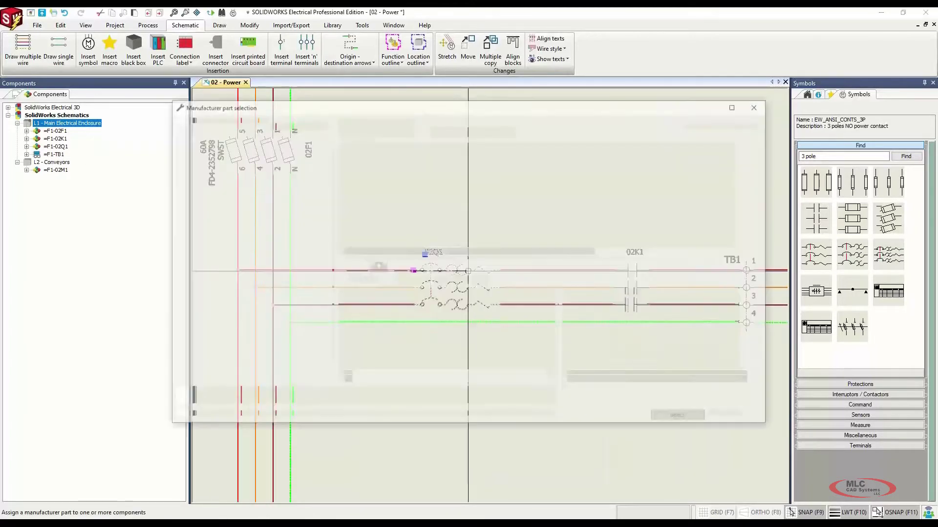
{"action": "left_click", "coordinate": [360, 130]}
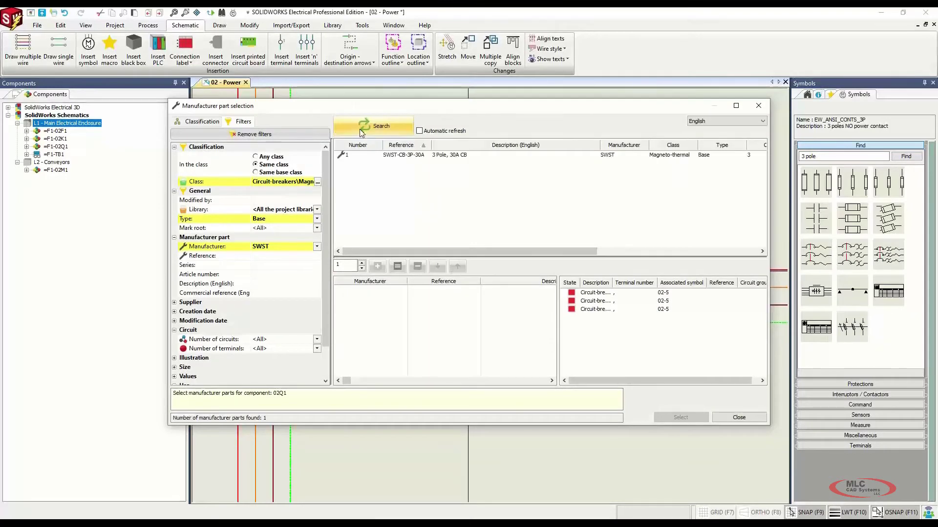
{"action": "left_click", "coordinate": [412, 156]}
{"action": "double_click", "coordinate": [411, 156]}
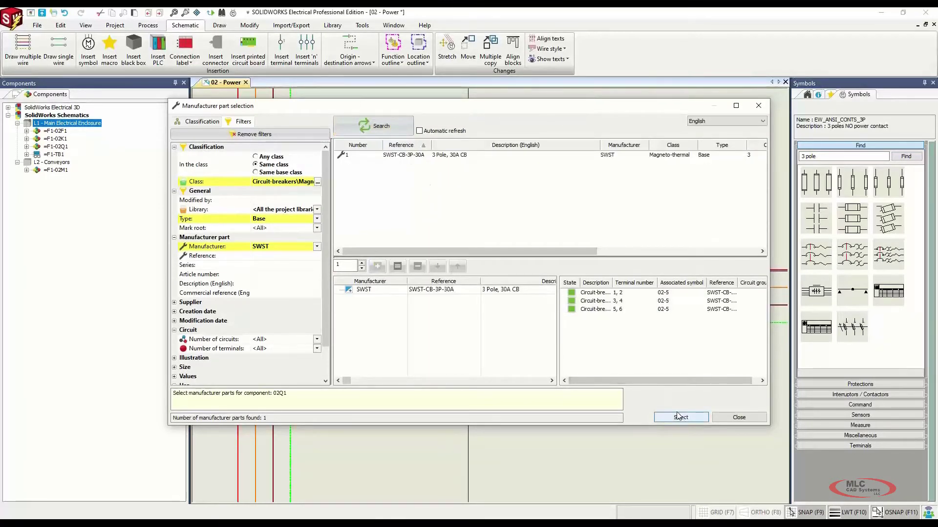
{"action": "left_click", "coordinate": [693, 419]}
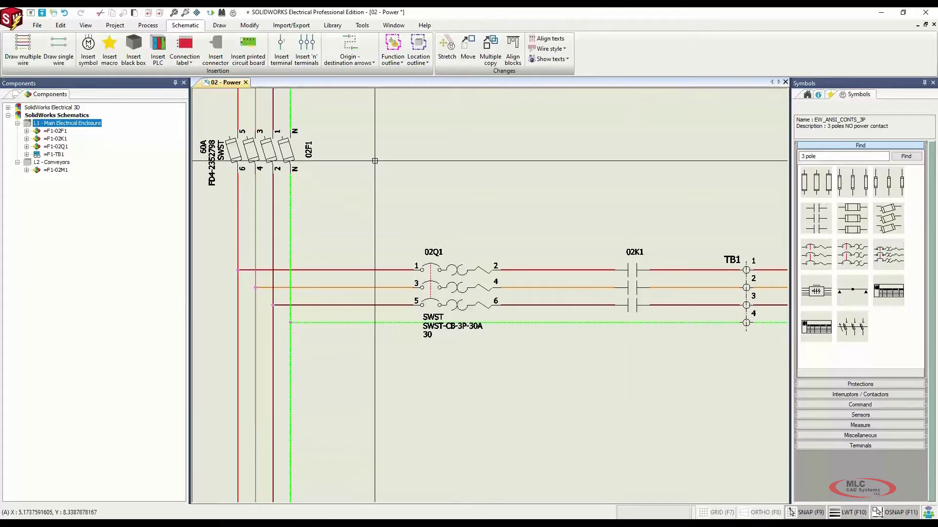
View the blank properties of a new Circuit-breakers part in the manufacturer parts manager, and close them without creating the part.
{"action": "left_click", "coordinate": [333, 27]}
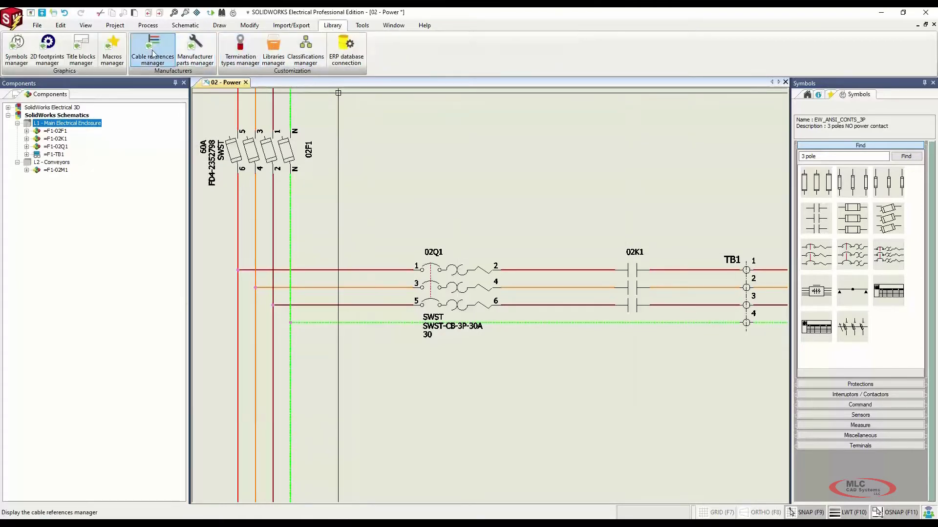
{"action": "left_click", "coordinate": [181, 55]}
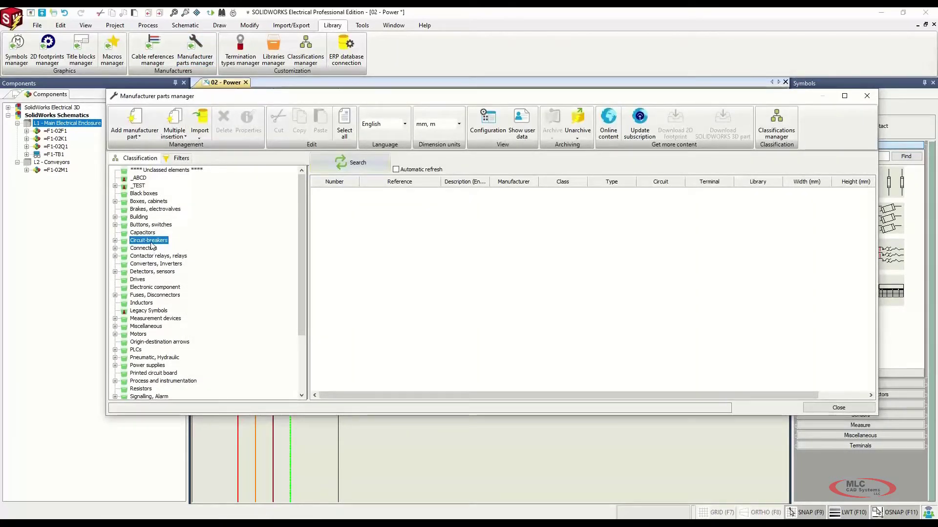
{"action": "left_click", "coordinate": [137, 118]}
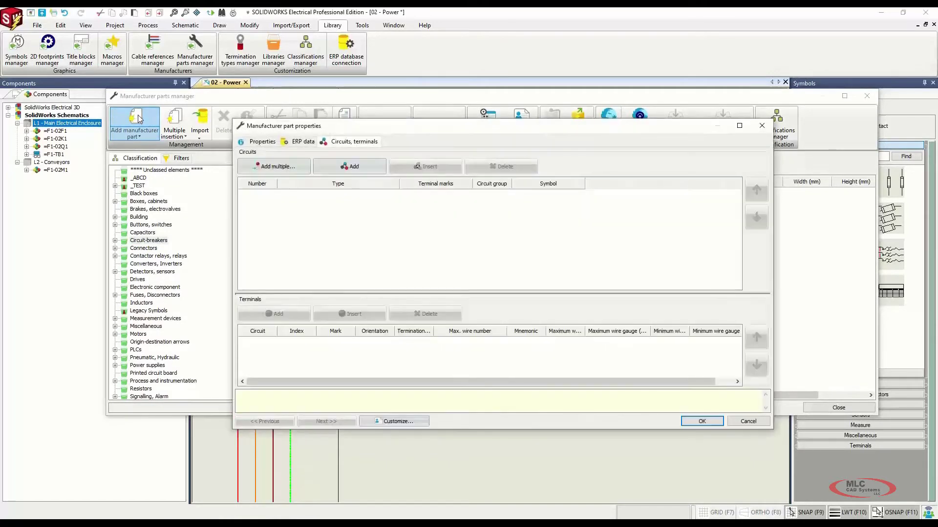
{"action": "left_click", "coordinate": [249, 143]}
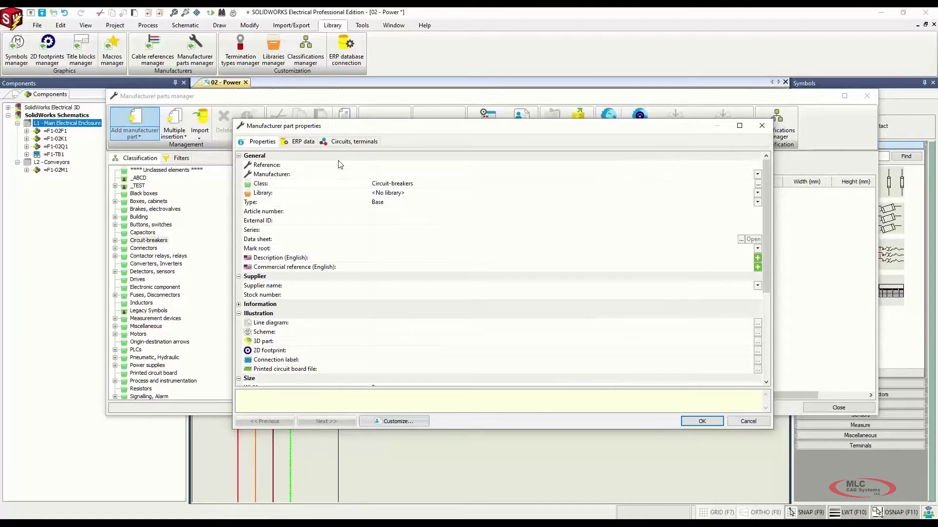
{"action": "left_click", "coordinate": [760, 127]}
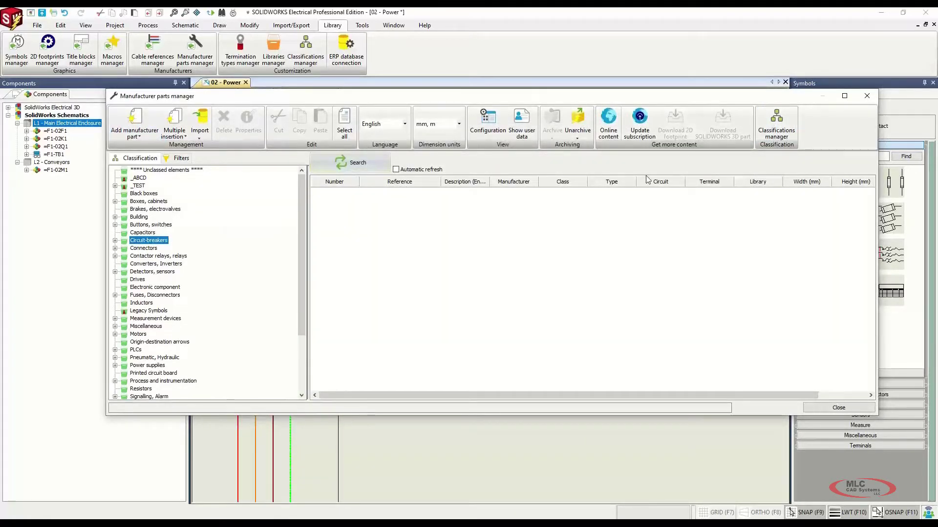
Switch to the online SOLIDWORKS Electrical Content Portal, log in and browse its manufacturer parts catalogs.
{"action": "left_click", "coordinate": [609, 137]}
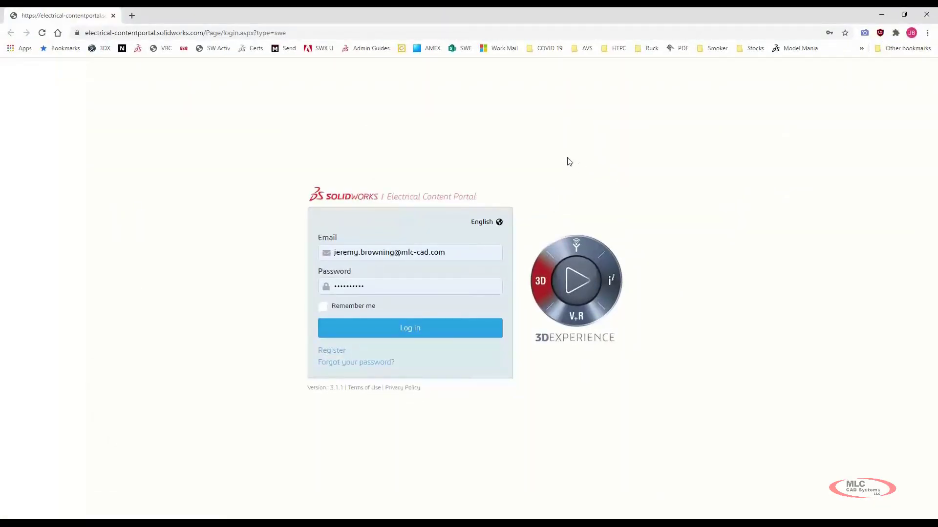
{"action": "left_click", "coordinate": [434, 332]}
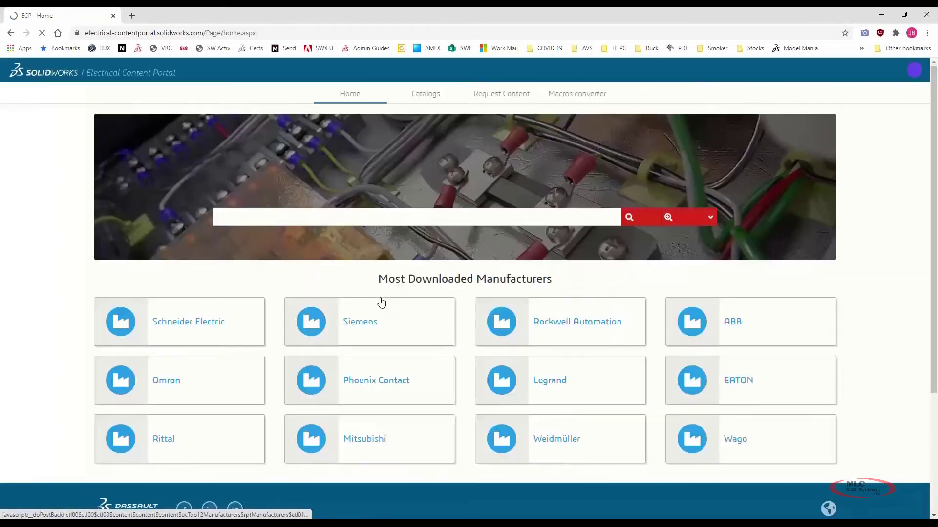
{"action": "left_click", "coordinate": [426, 96]}
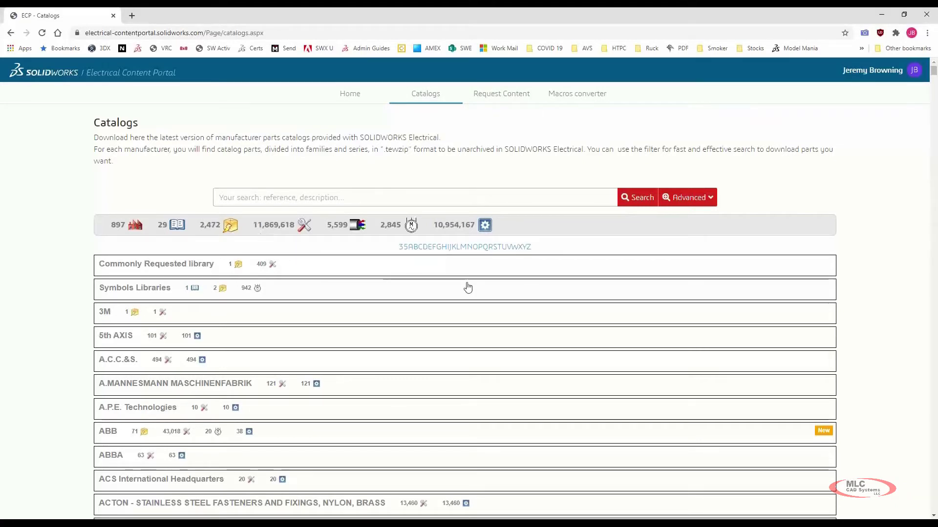
{"action": "scroll", "coordinate": [632, 278], "scroll_direction": "down", "scroll_amount": 1}
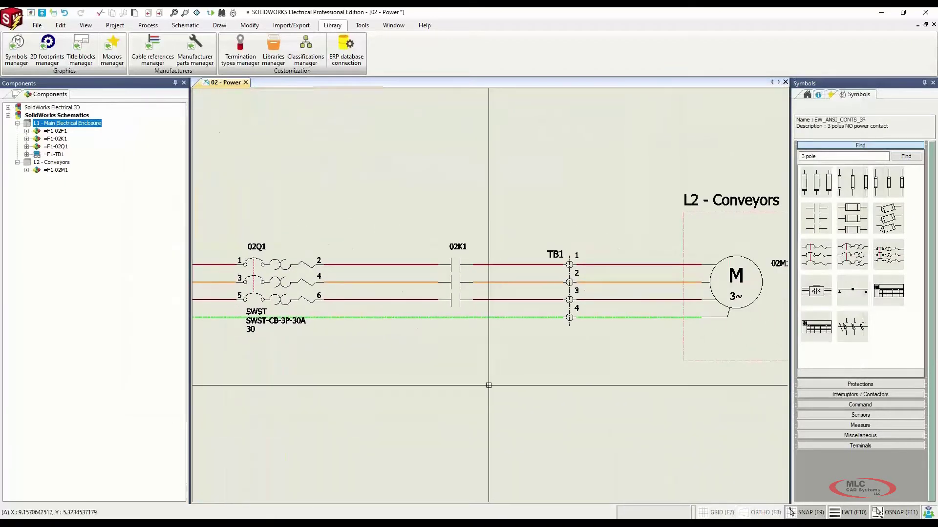
Search SWST parts in the same base class and assign part 34241 to the power contact 02K1.
{"action": "right_click", "coordinate": [461, 282]}
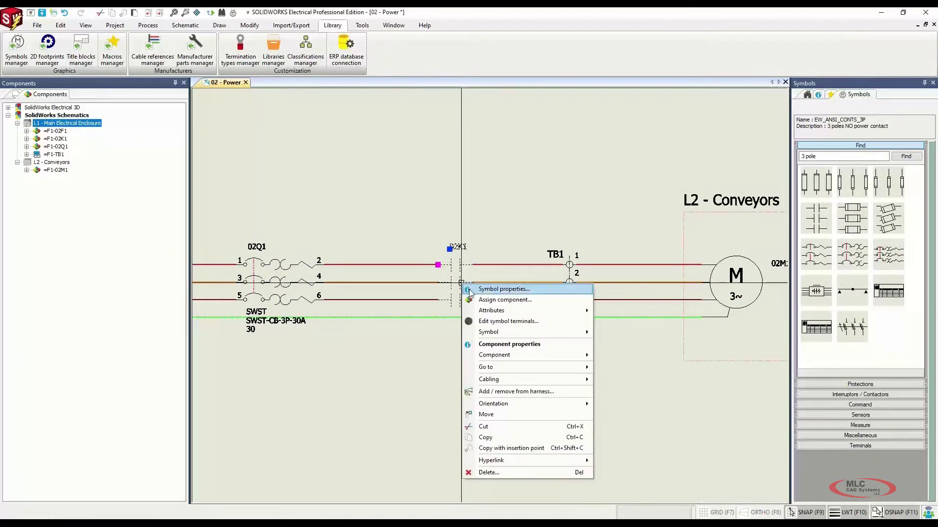
{"action": "mouse_move", "coordinate": [527, 355]}
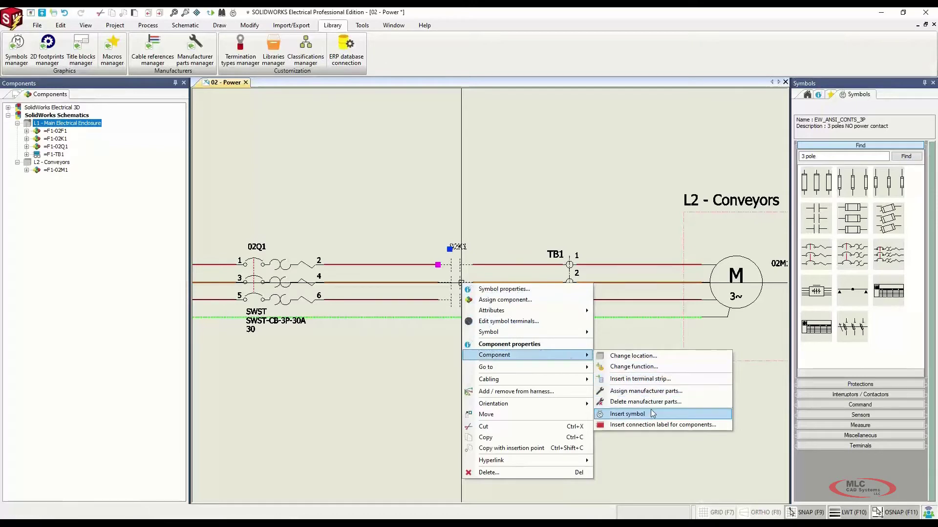
{"action": "left_click", "coordinate": [652, 390]}
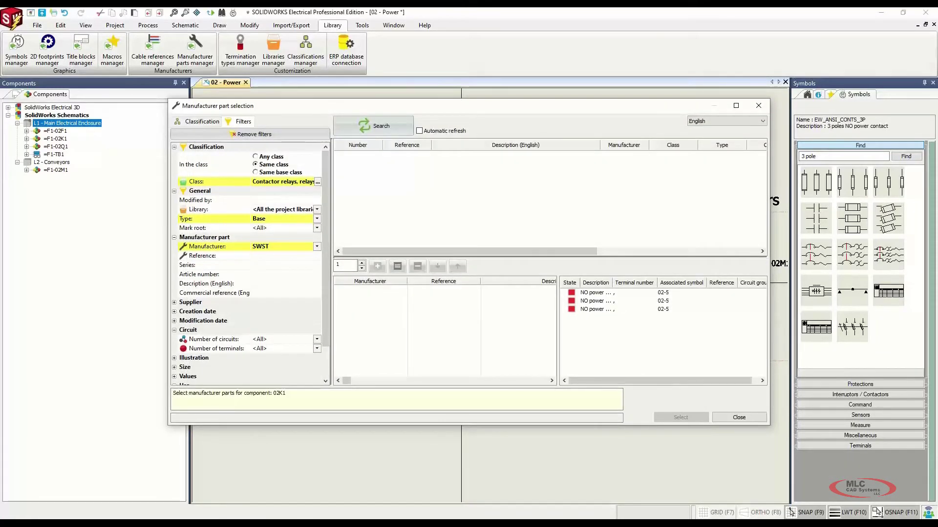
{"action": "left_click", "coordinate": [374, 126]}
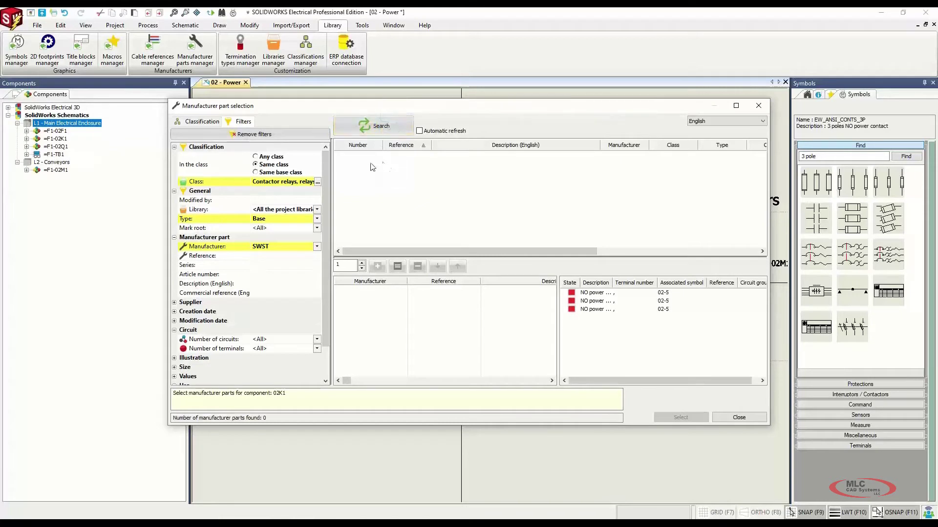
{"action": "left_click", "coordinate": [290, 177]}
{"action": "left_click", "coordinate": [289, 175]}
{"action": "left_click", "coordinate": [373, 126]}
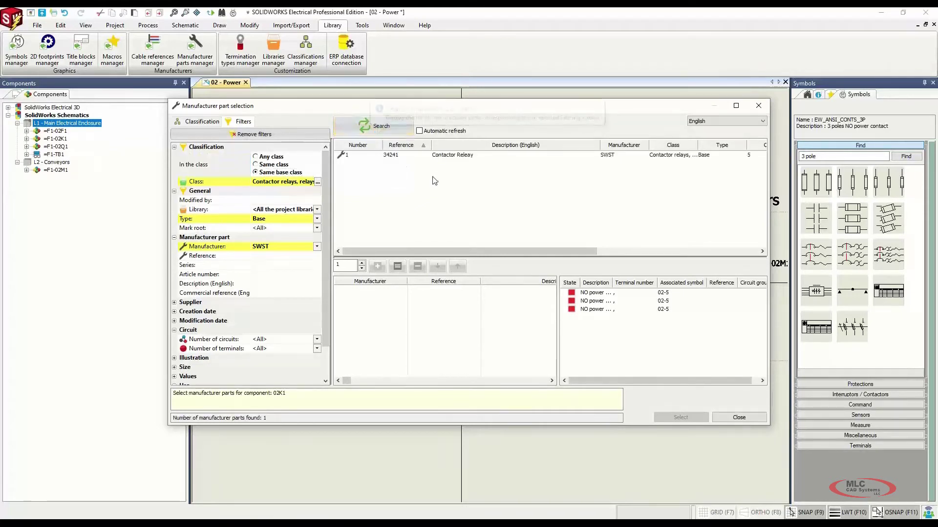
{"action": "left_click", "coordinate": [390, 155]}
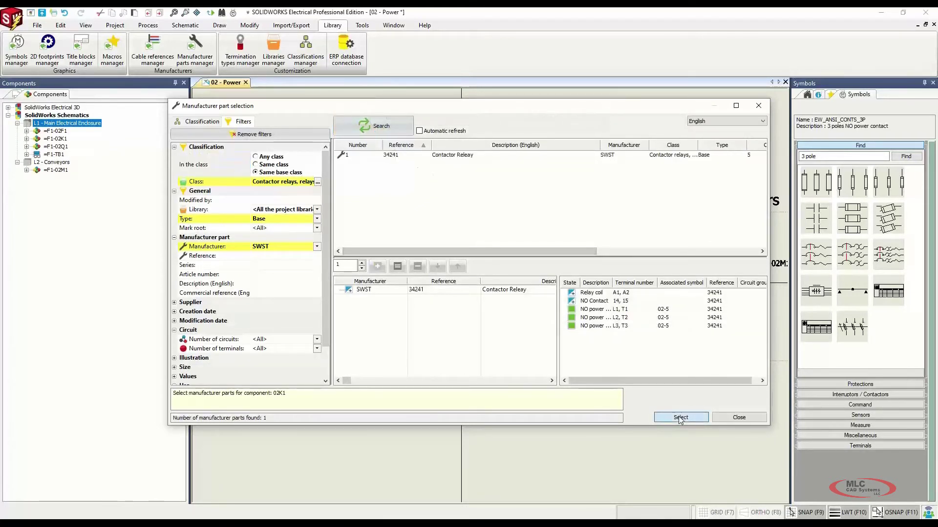
{"action": "left_click", "coordinate": [680, 418]}
{"action": "key", "text": "Escape"}
Assign the Leroy Somer three-phase motor part LS112M-4P(4) to the Conveyors motor 02M1.
{"action": "scroll", "coordinate": [519, 392], "scroll_direction": "down", "scroll_amount": 1}
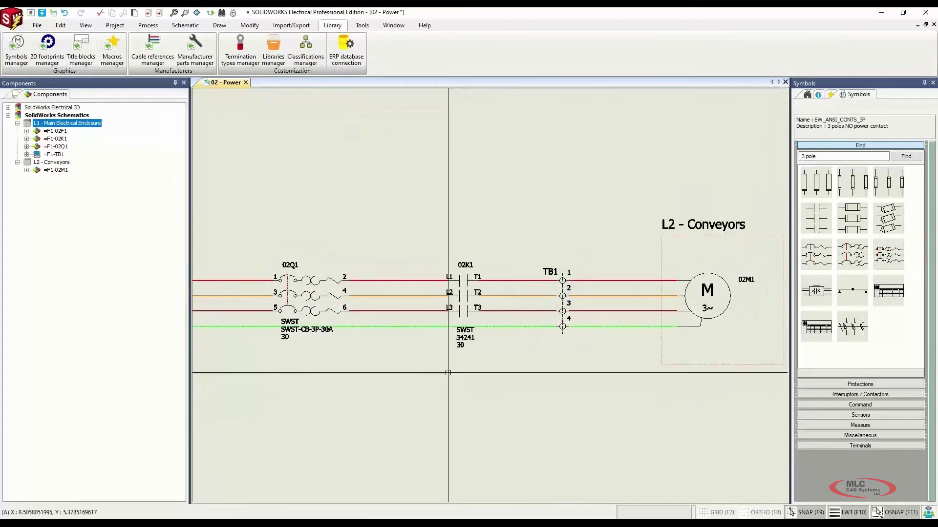
{"action": "mouse_move", "coordinate": [448, 373]}
{"action": "middle_mouse_down"}
{"action": "mouse_move", "coordinate": [458, 355]}
{"action": "mouse_move", "coordinate": [406, 351]}
{"action": "middle_mouse_up"}
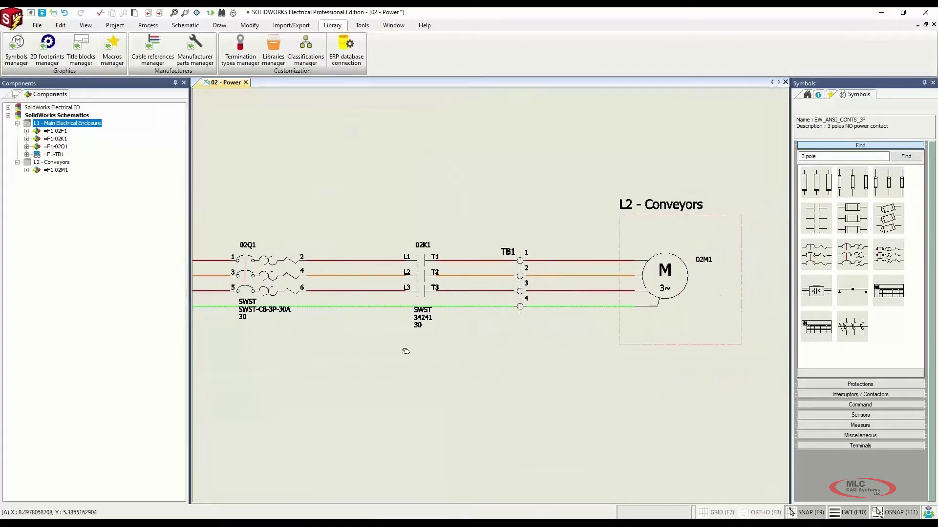
{"action": "right_click", "coordinate": [669, 255]}
{"action": "mouse_move", "coordinate": [739, 327]}
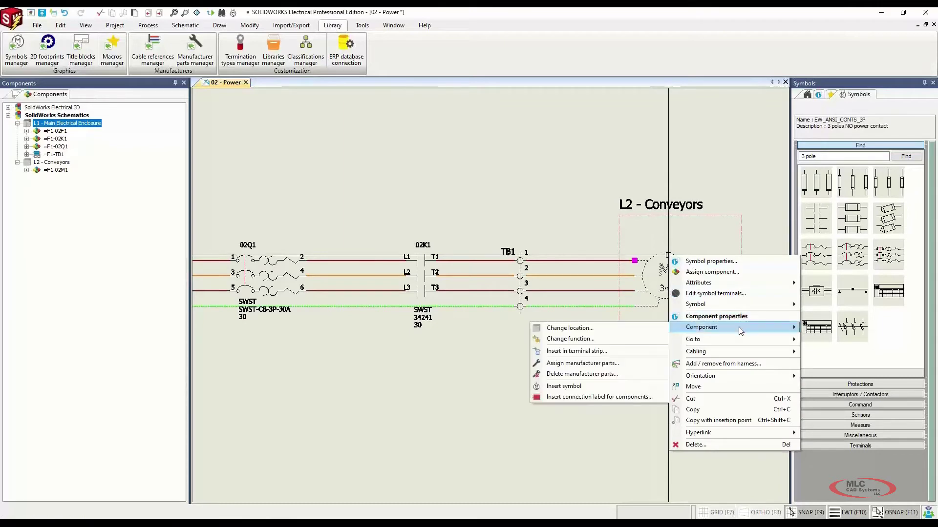
{"action": "left_click", "coordinate": [619, 362]}
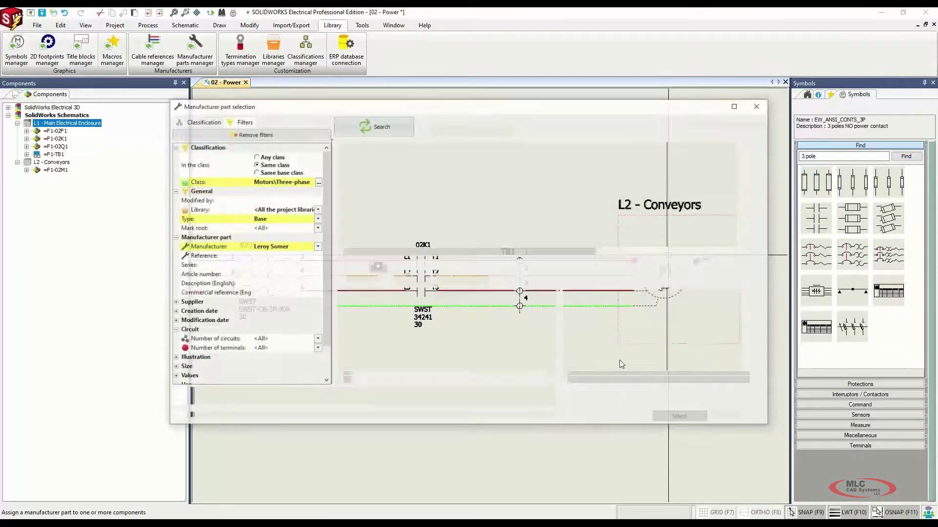
{"action": "left_click", "coordinate": [390, 132]}
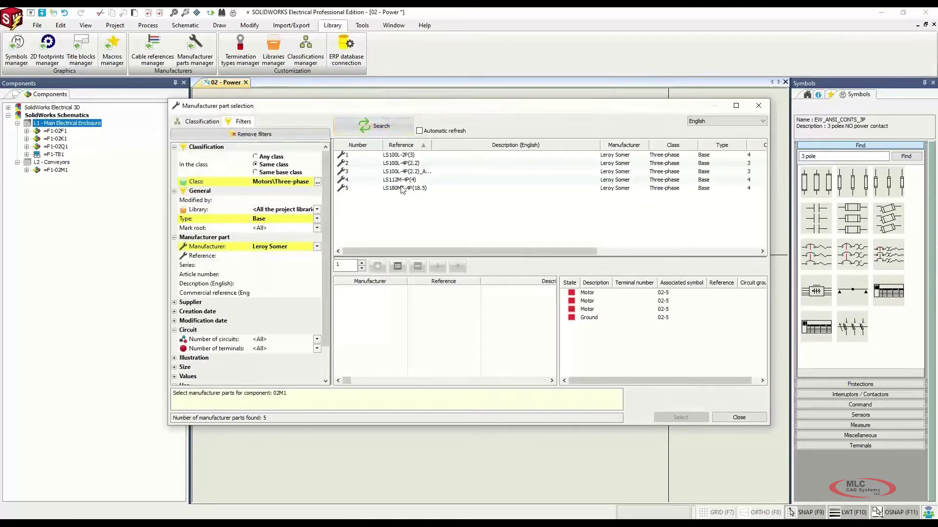
{"action": "double_click", "coordinate": [404, 181]}
{"action": "left_click", "coordinate": [679, 417]}
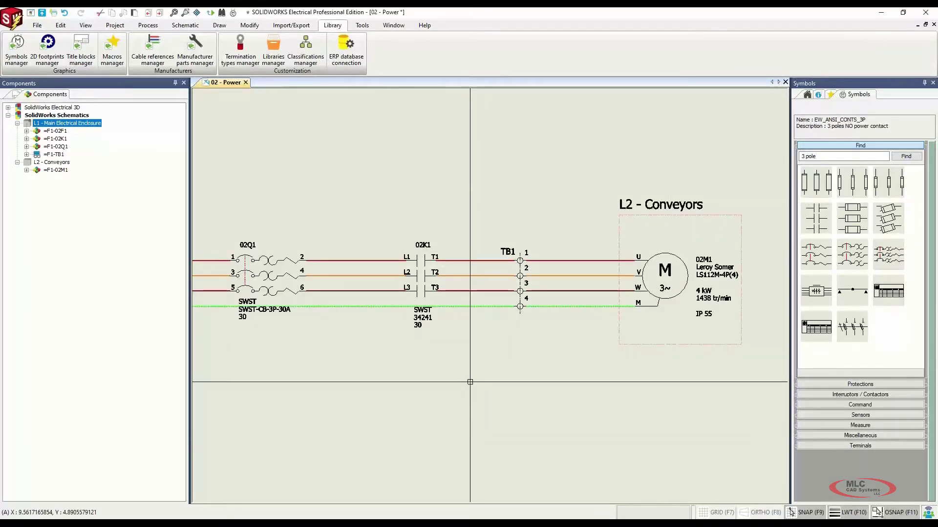
Remove the manufacturer part LS112M-4P(4) from the motor 02M1 in its component properties and confirm the change.
{"action": "left_click", "coordinate": [675, 258]}
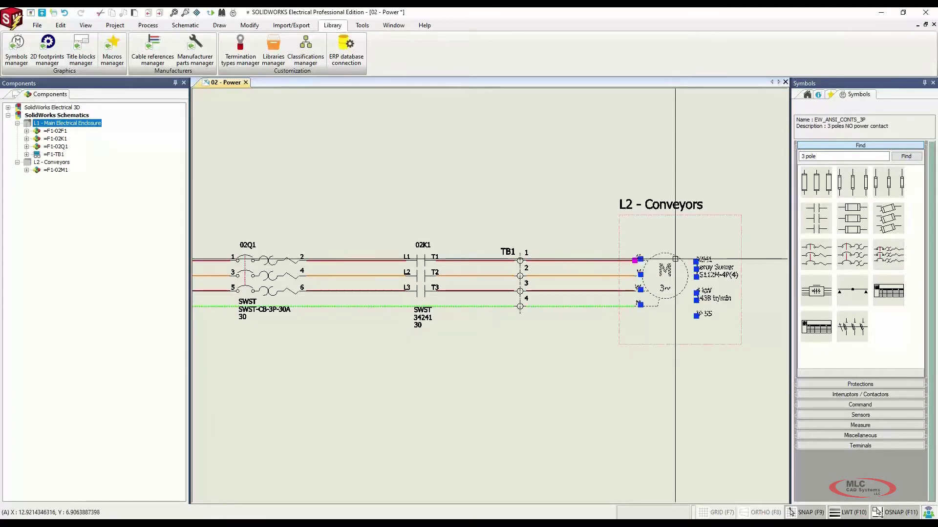
{"action": "double_click", "coordinate": [675, 258]}
{"action": "left_click", "coordinate": [288, 129]}
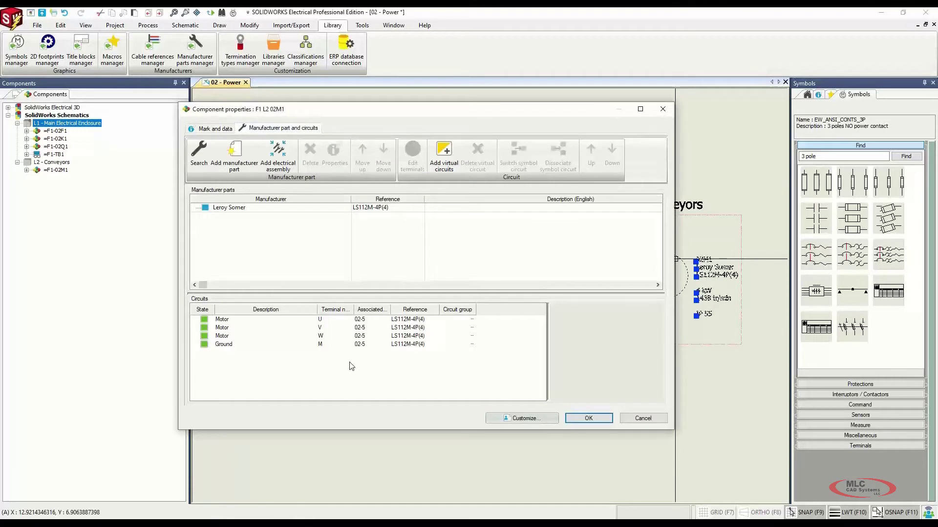
{"action": "left_click", "coordinate": [231, 209]}
{"action": "key", "text": "Delete"}
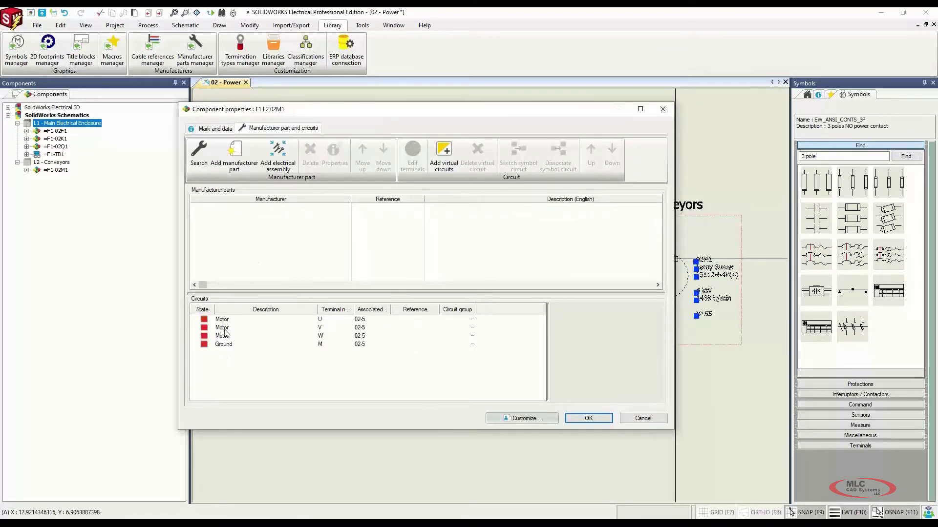
{"action": "left_click_drag", "start_coordinate": [380, 109], "coordinate": [280, 102]}
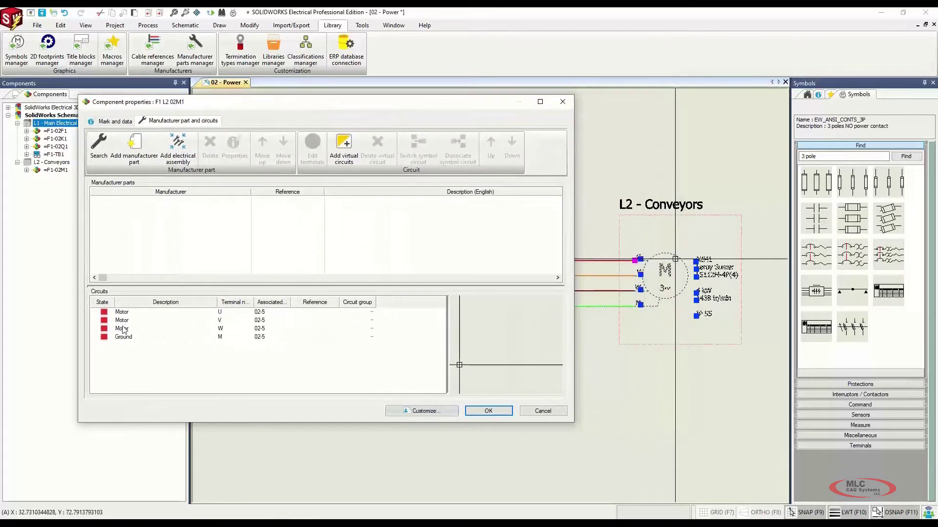
{"action": "left_click", "coordinate": [487, 411]}
{"action": "scroll", "coordinate": [698, 254], "scroll_direction": "up", "scroll_amount": 2}
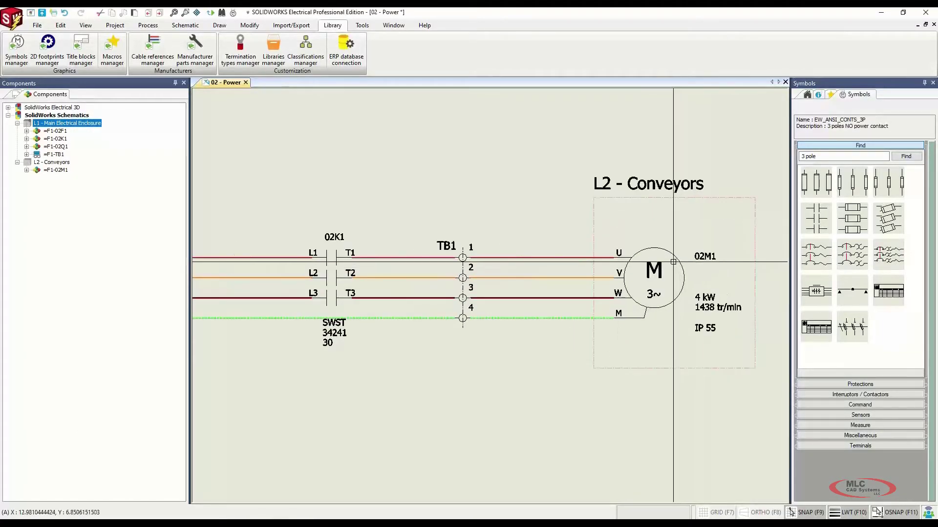
{"action": "right_click", "coordinate": [670, 252]}
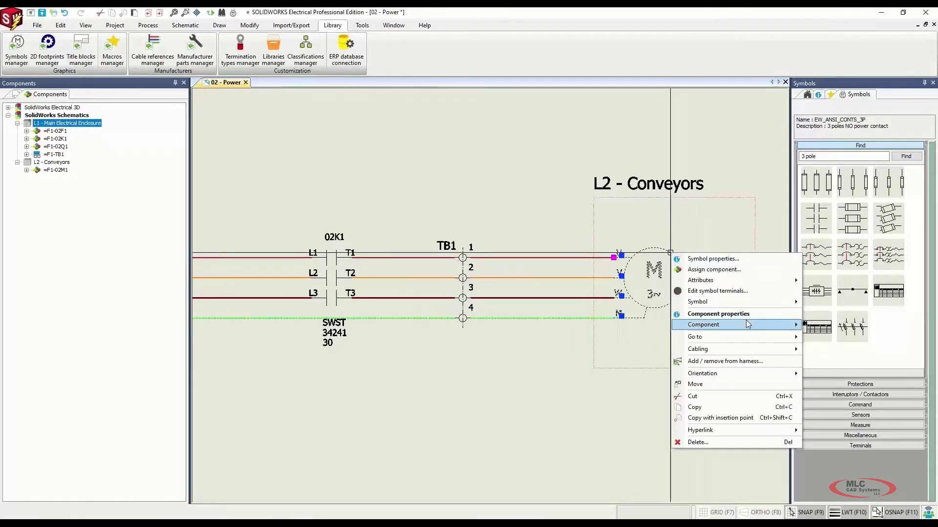
{"action": "mouse_move", "coordinate": [746, 323]}
{"action": "left_click", "coordinate": [617, 372]}
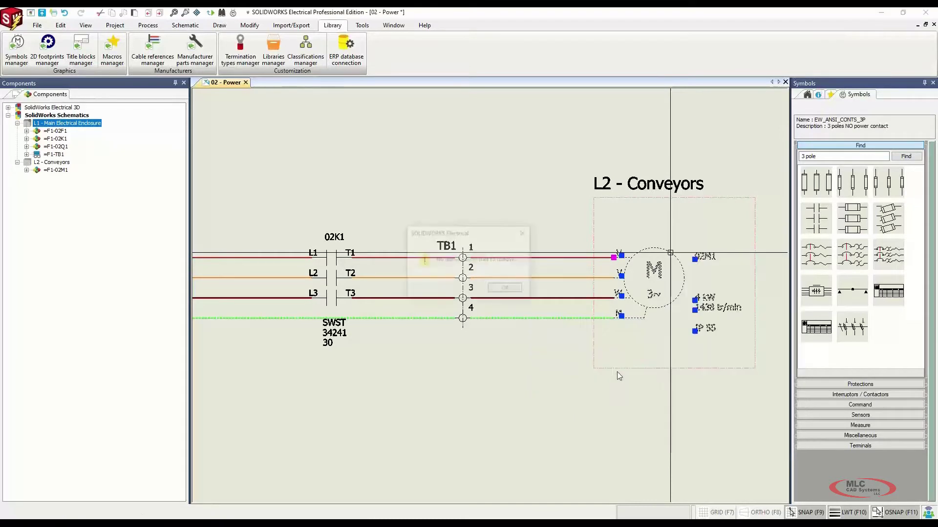
{"action": "left_click", "coordinate": [508, 292]}
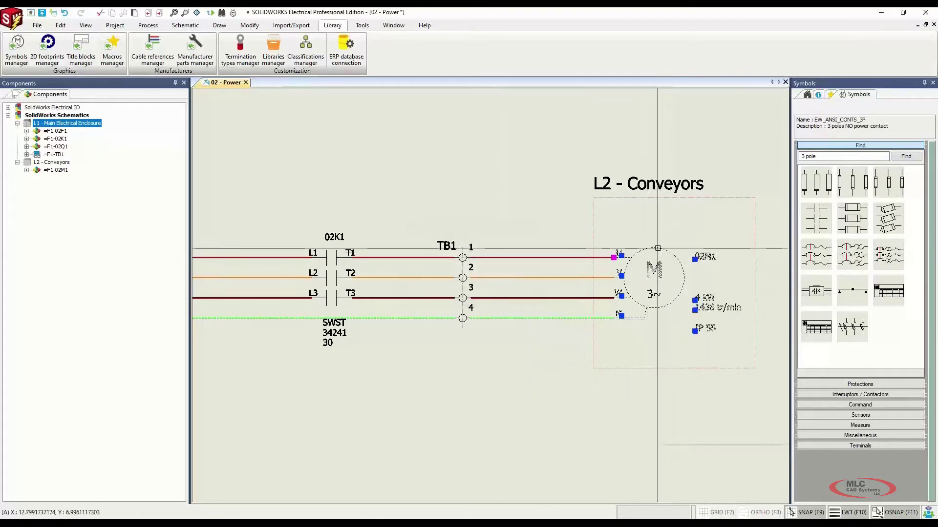
Search the Leroy Somer three-phase motors again and reassign part LS112M-4P(4) to the motor 02M1.
{"action": "right_click", "coordinate": [657, 248]}
{"action": "mouse_move", "coordinate": [699, 322]}
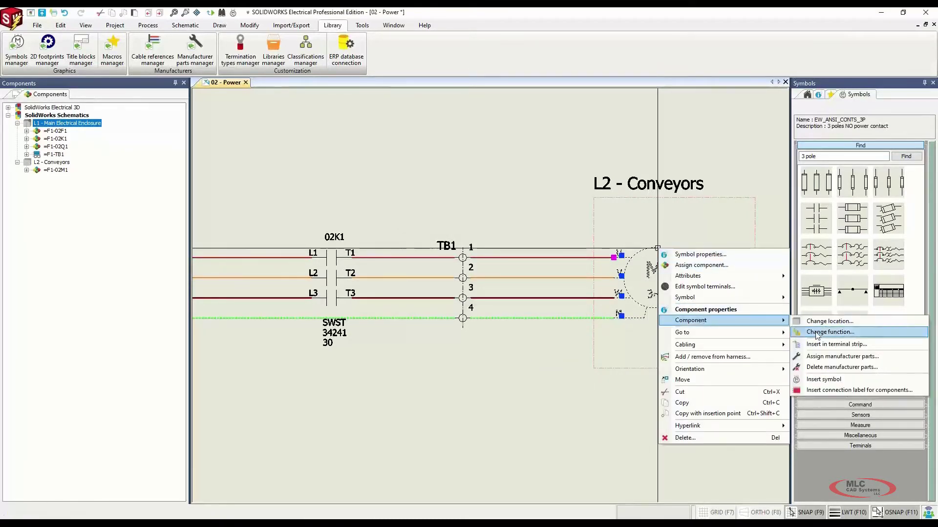
{"action": "left_click", "coordinate": [835, 356]}
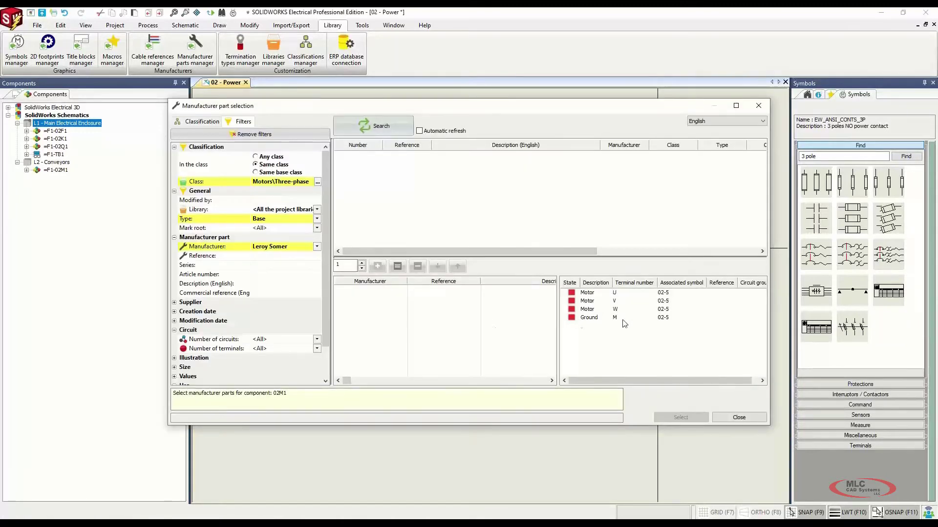
{"action": "left_click", "coordinate": [385, 128]}
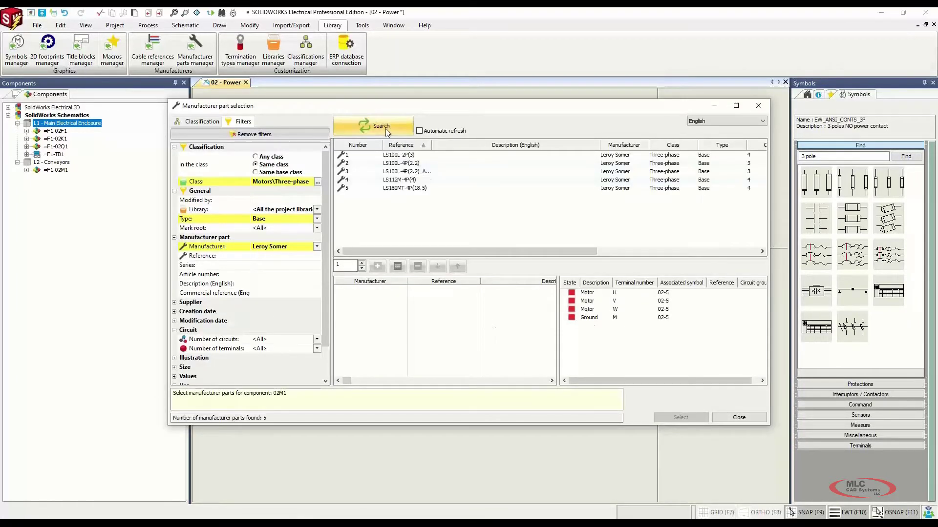
{"action": "left_click", "coordinate": [405, 180]}
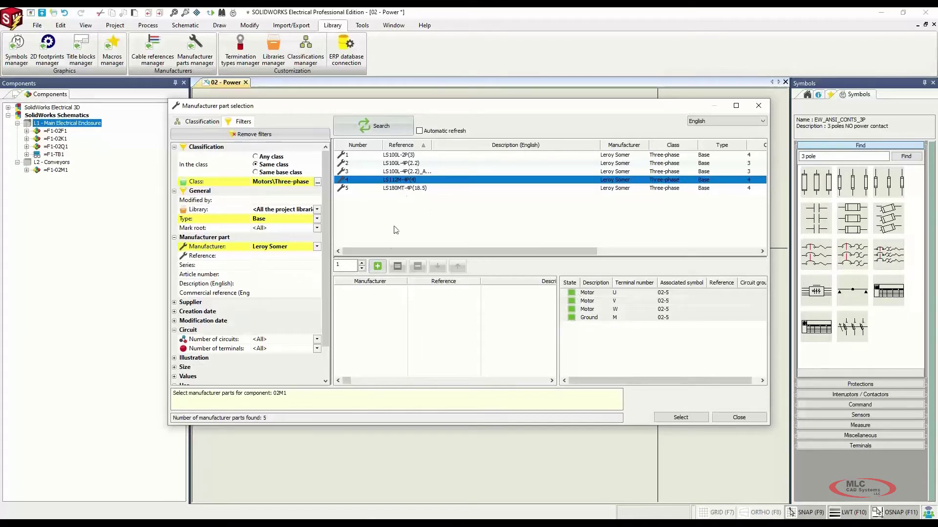
{"action": "left_click", "coordinate": [378, 266]}
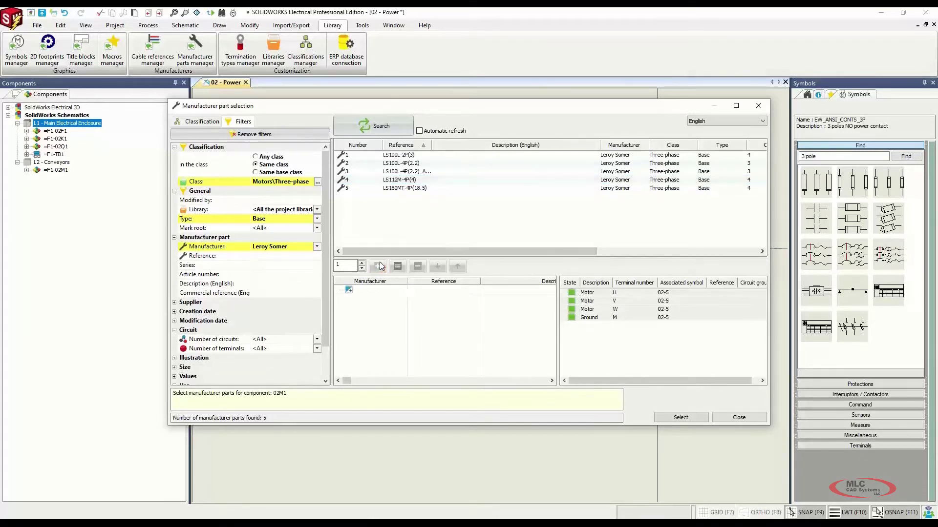
{"action": "left_click", "coordinate": [683, 416]}
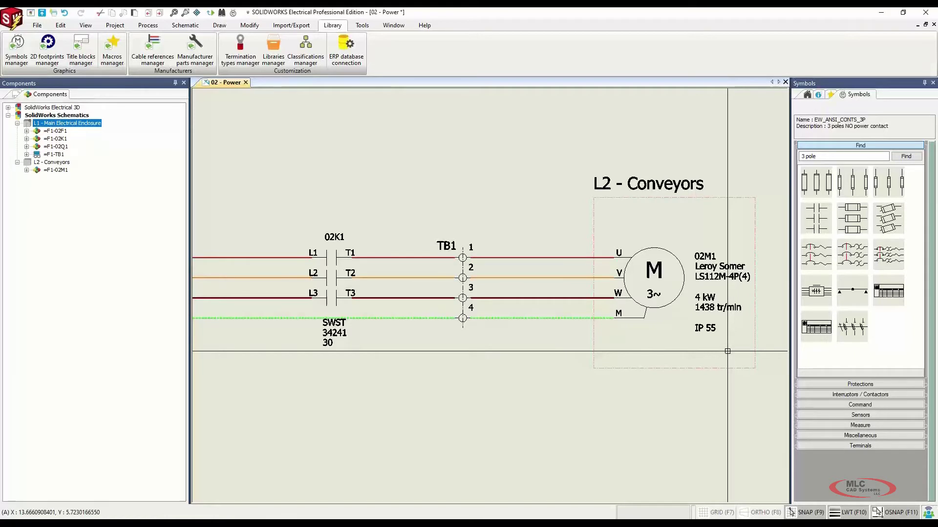
Hide the Degree of protection IP attribute on the motor 02M1 symbol.
{"action": "right_click", "coordinate": [722, 274]}
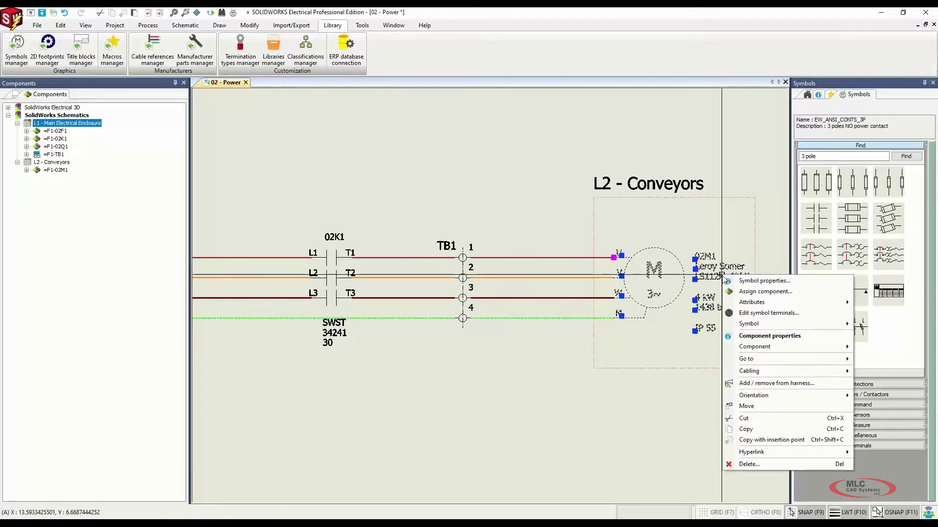
{"action": "mouse_move", "coordinate": [777, 303]}
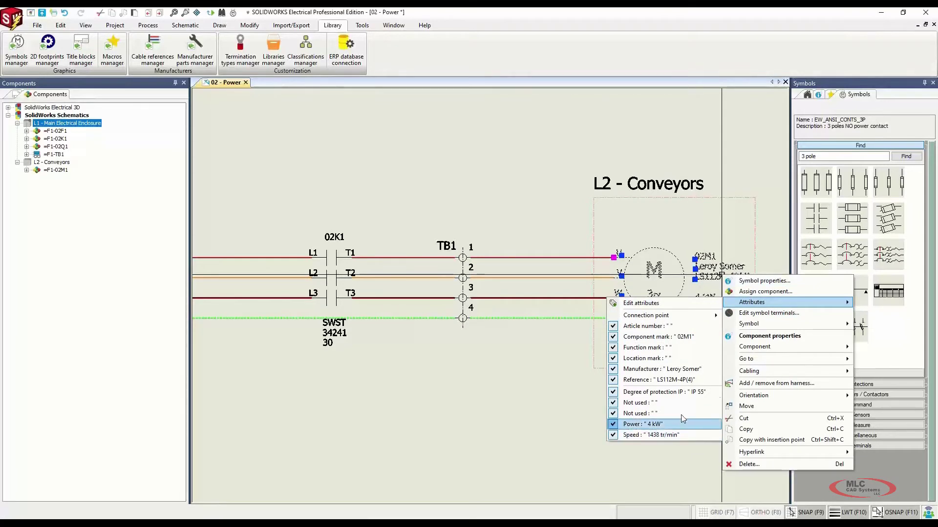
{"action": "left_click", "coordinate": [696, 393]}
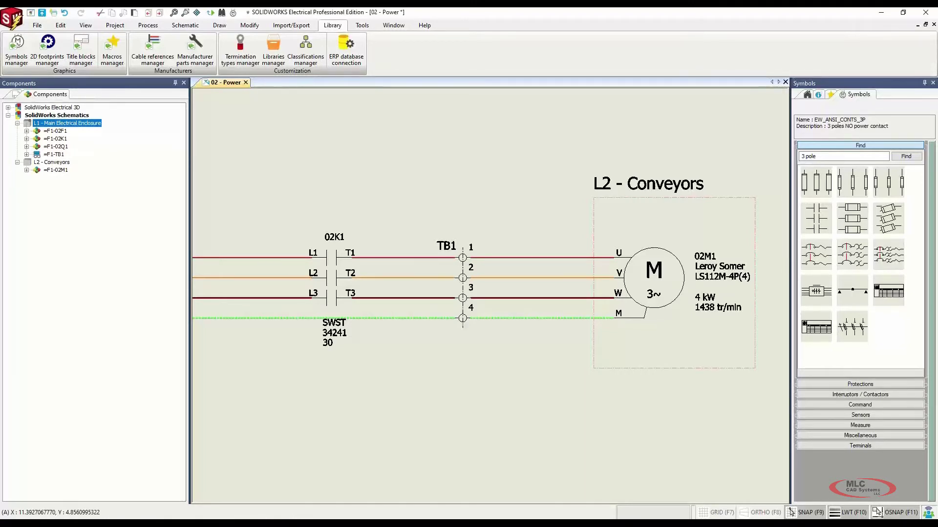
Examine the mark and attribute settings of the project configuration, including the option to add symbol attributes, and close without changes.
{"action": "left_click", "coordinate": [115, 26]}
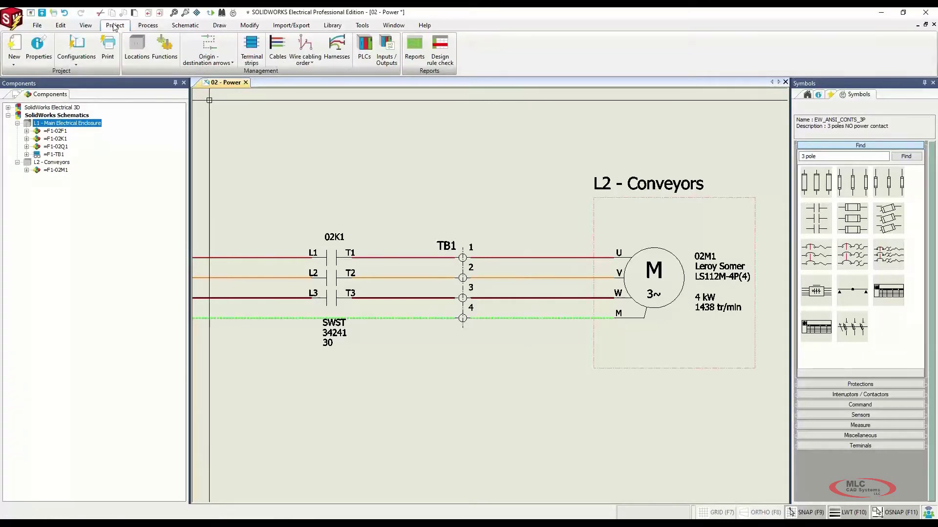
{"action": "left_click", "coordinate": [77, 45]}
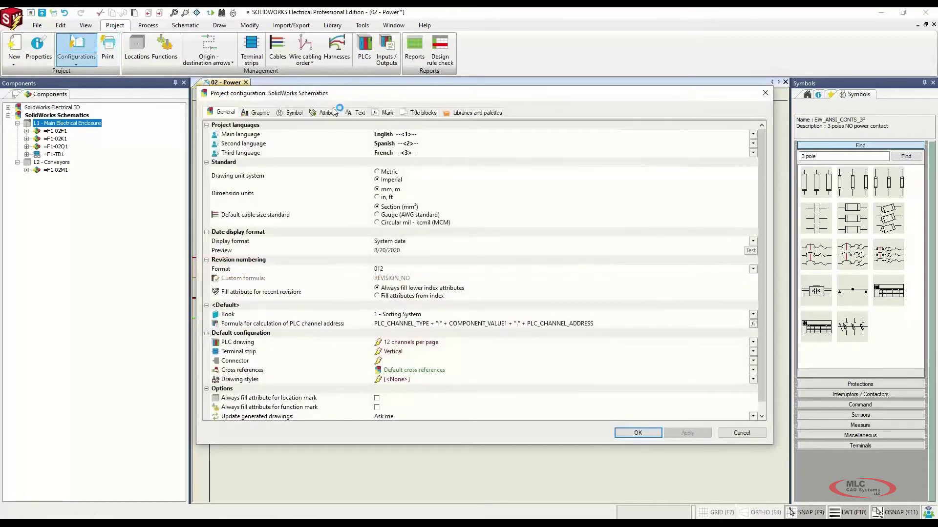
{"action": "left_click", "coordinate": [386, 115]}
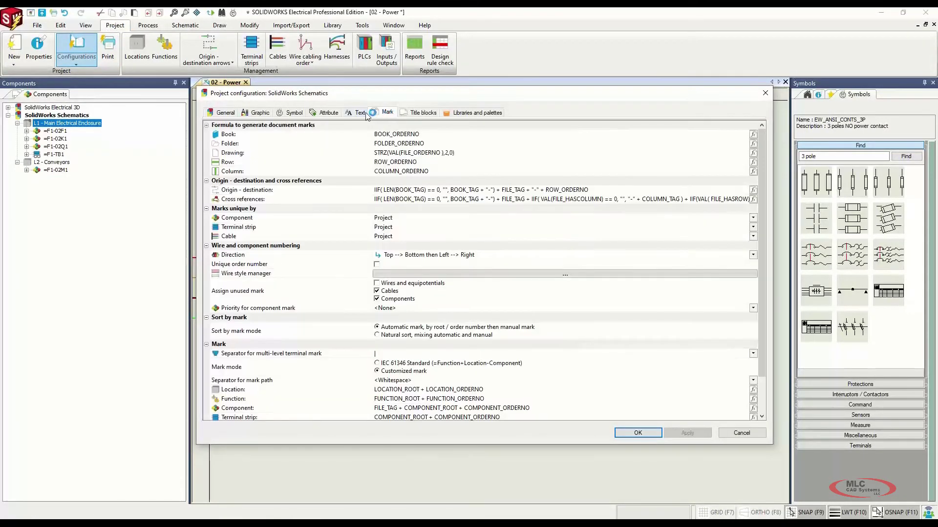
{"action": "left_click", "coordinate": [325, 113]}
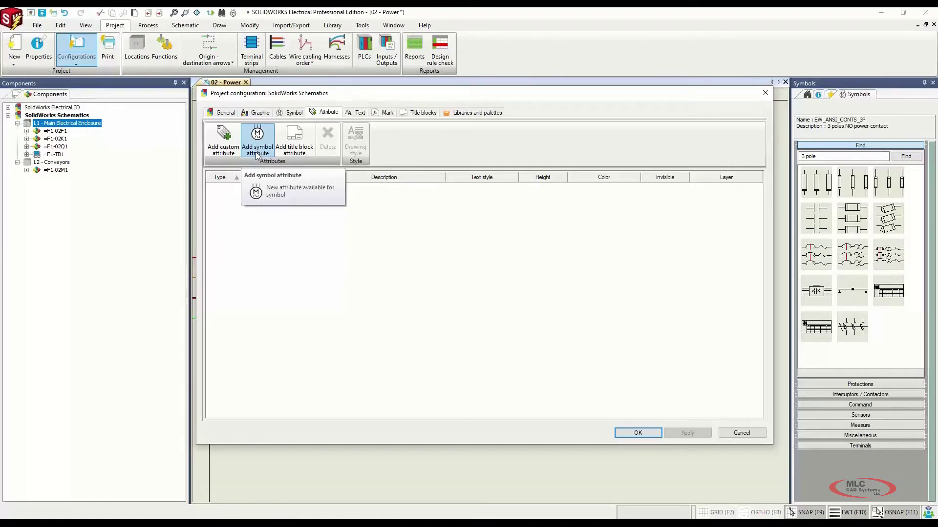
{"action": "left_click", "coordinate": [742, 433]}
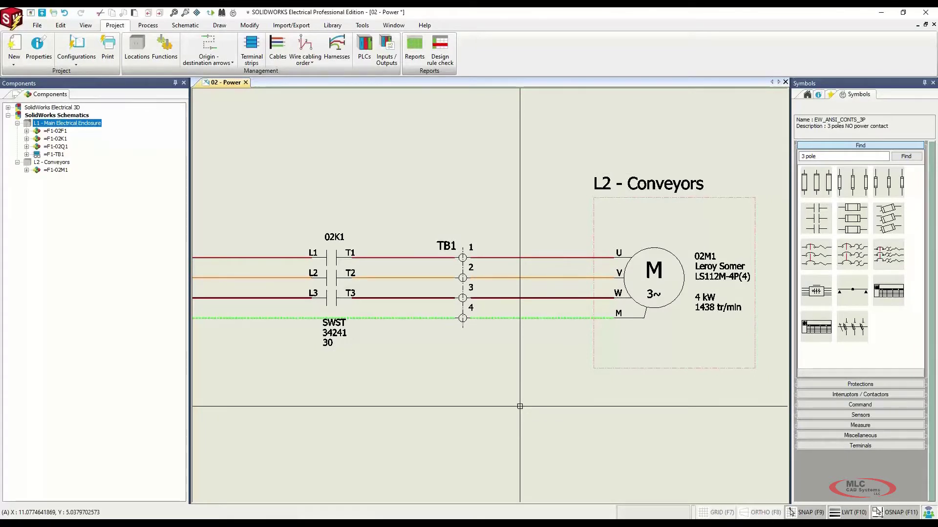
{"action": "scroll", "coordinate": [520, 406], "scroll_direction": "down", "scroll_amount": 3}
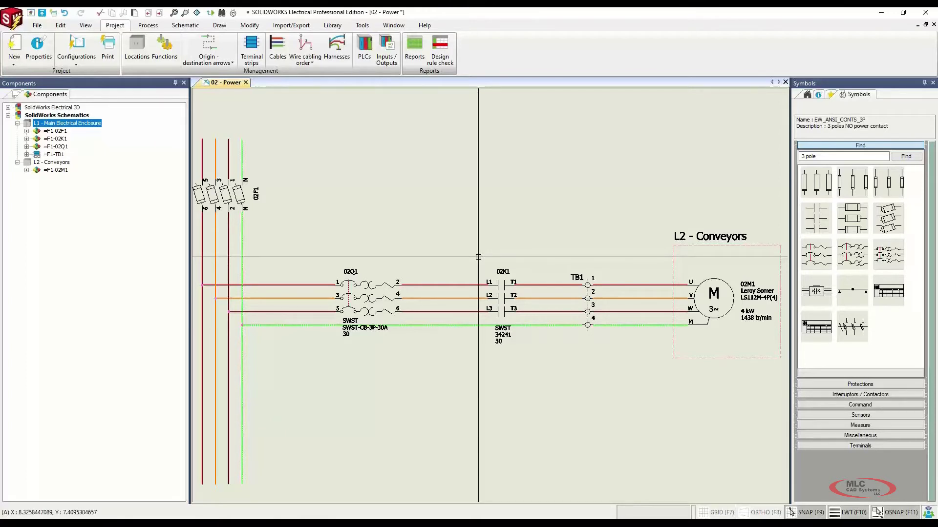
Run the design rule check and review the reports on components with missing manufacturer parts and wires without mark.
{"action": "left_click", "coordinate": [442, 60]}
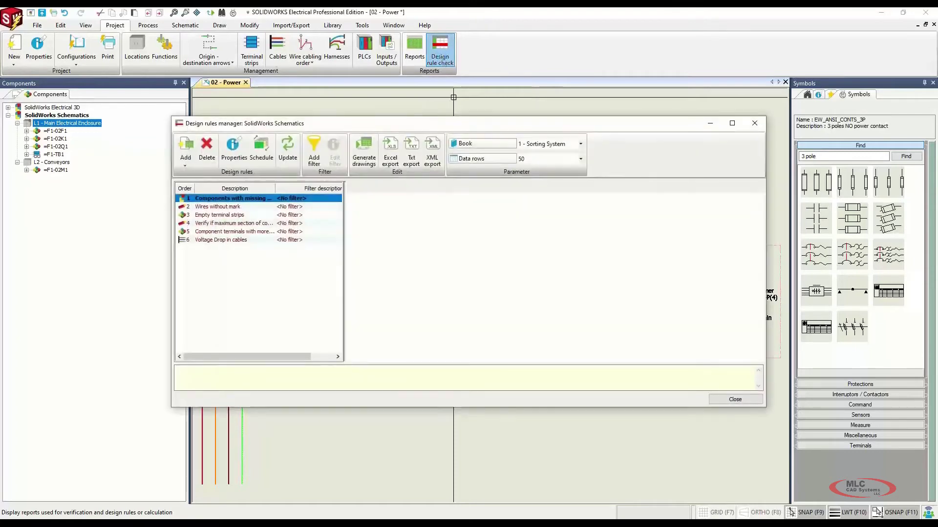
{"action": "left_click", "coordinate": [259, 199]}
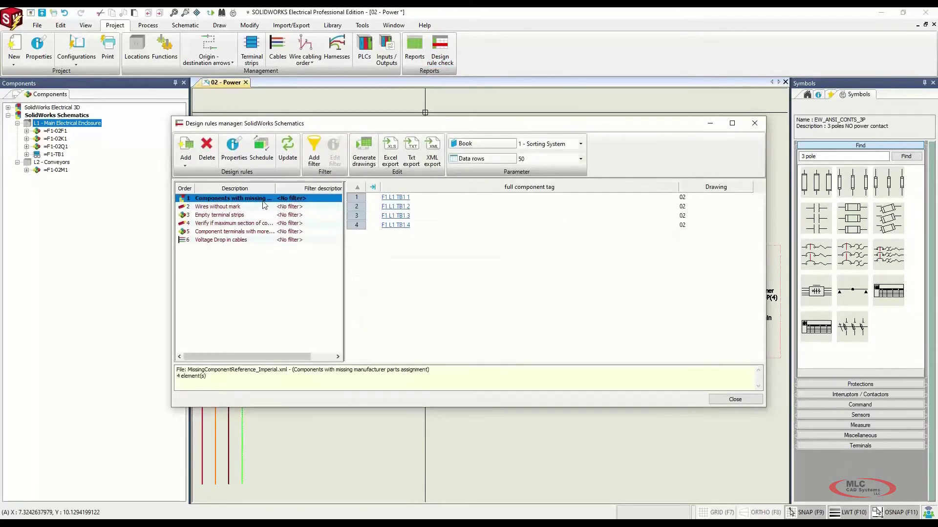
{"action": "left_click", "coordinate": [240, 207]}
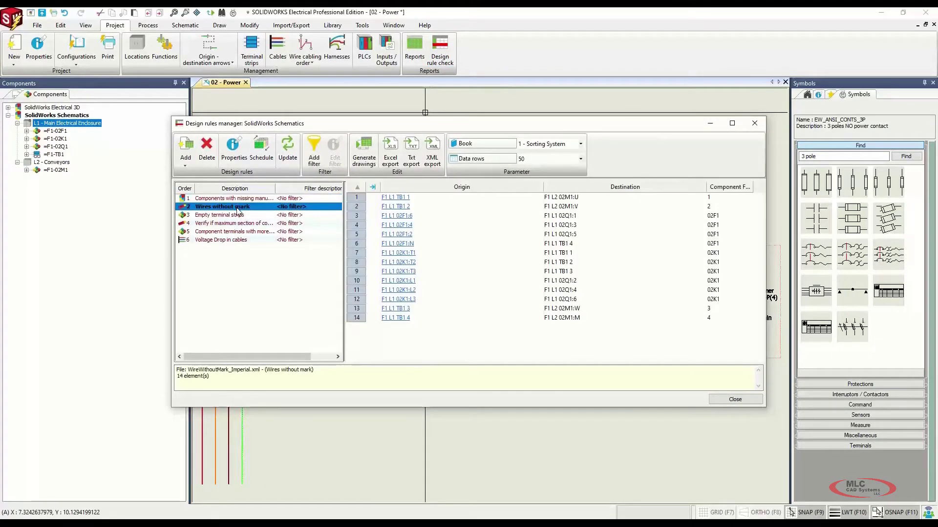
{"action": "key", "text": "Up"}
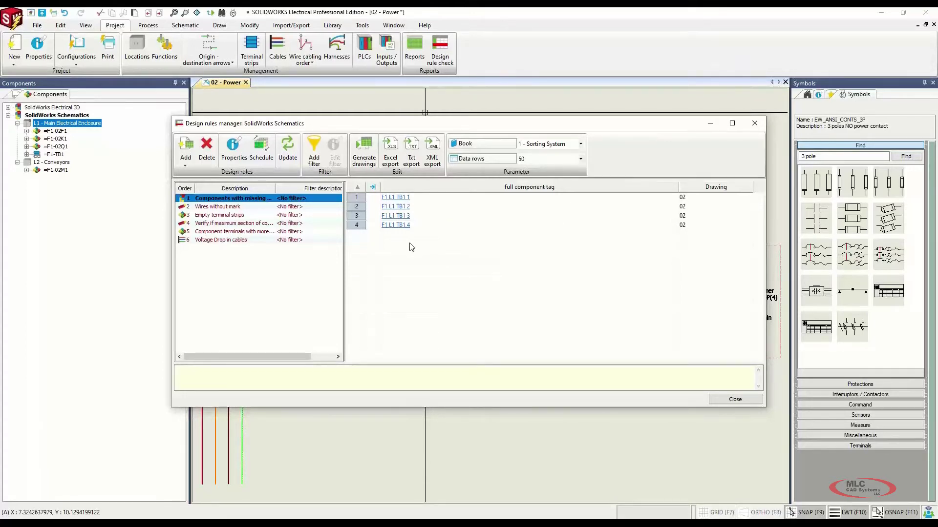
{"action": "left_click", "coordinate": [248, 208]}
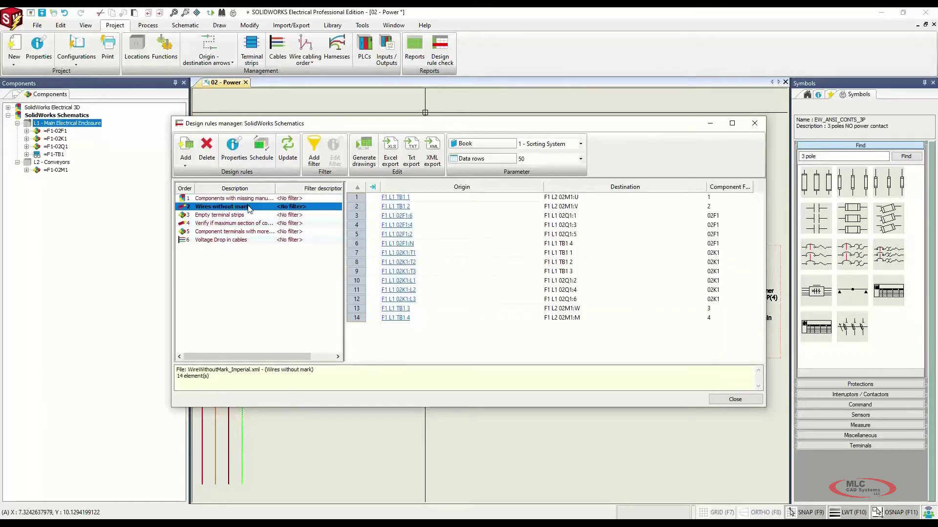
{"action": "left_click", "coordinate": [735, 400]}
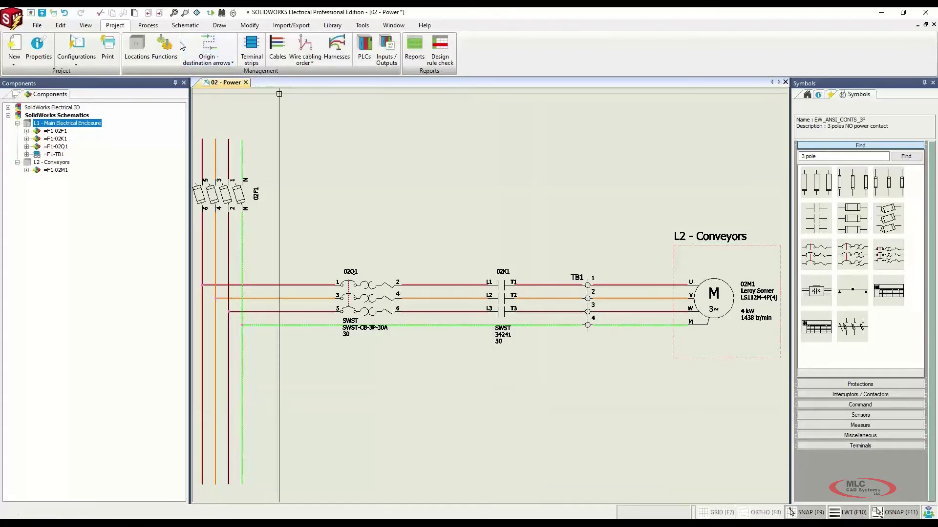
Number the new wires of the project without modifying the existing wire numbers.
{"action": "left_click", "coordinate": [148, 26]}
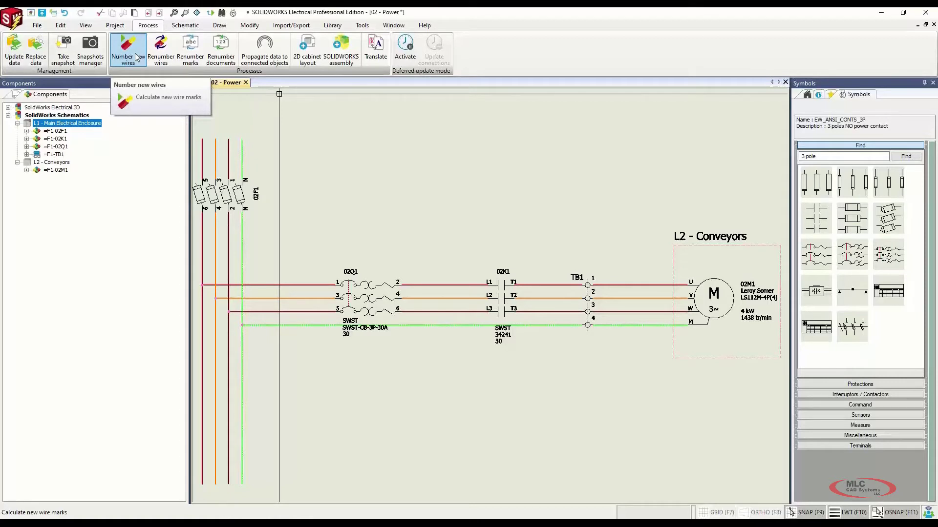
{"action": "left_click", "coordinate": [136, 57]}
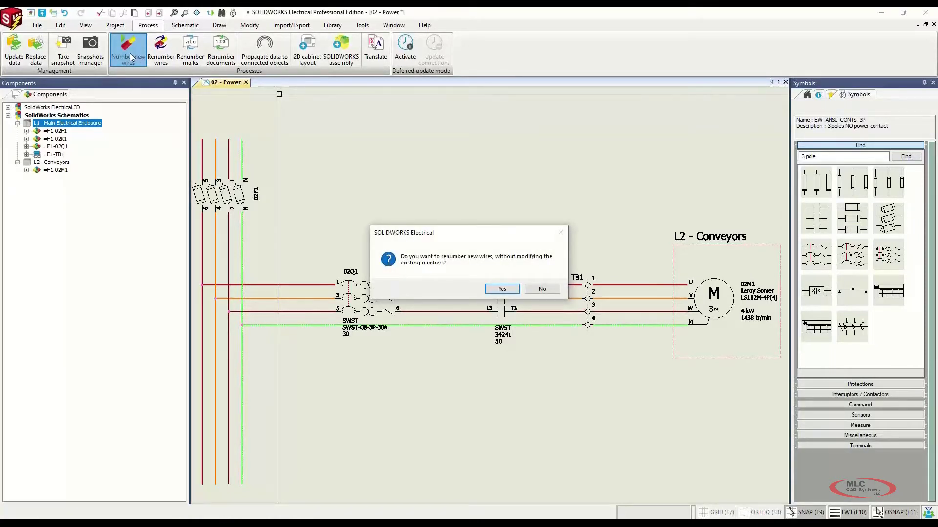
{"action": "left_click", "coordinate": [507, 289]}
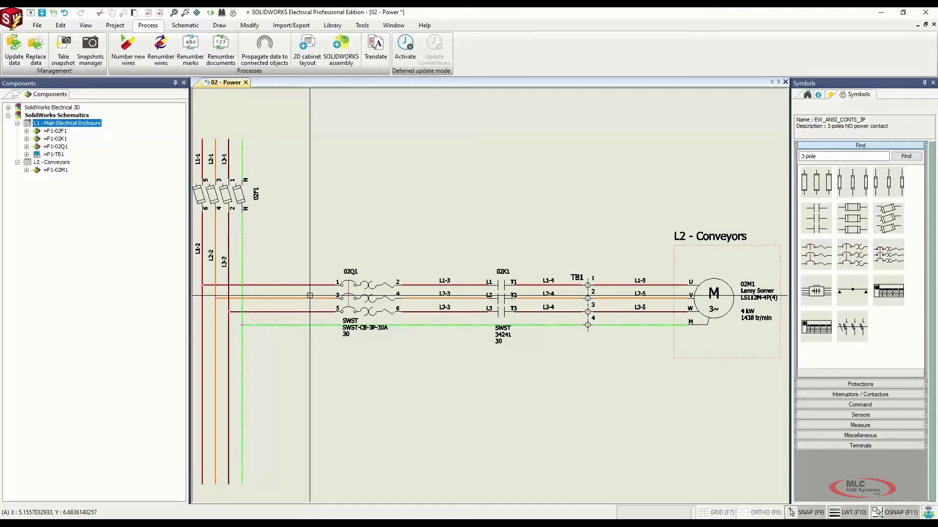
{"action": "scroll", "coordinate": [446, 327], "scroll_direction": "up", "scroll_amount": 2}
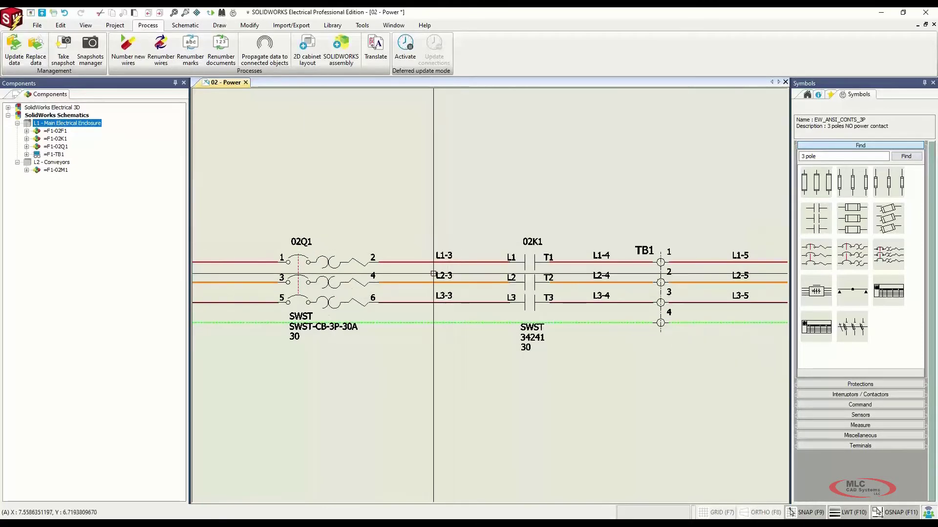
{"action": "scroll", "coordinate": [414, 278], "scroll_direction": "down", "scroll_amount": 1}
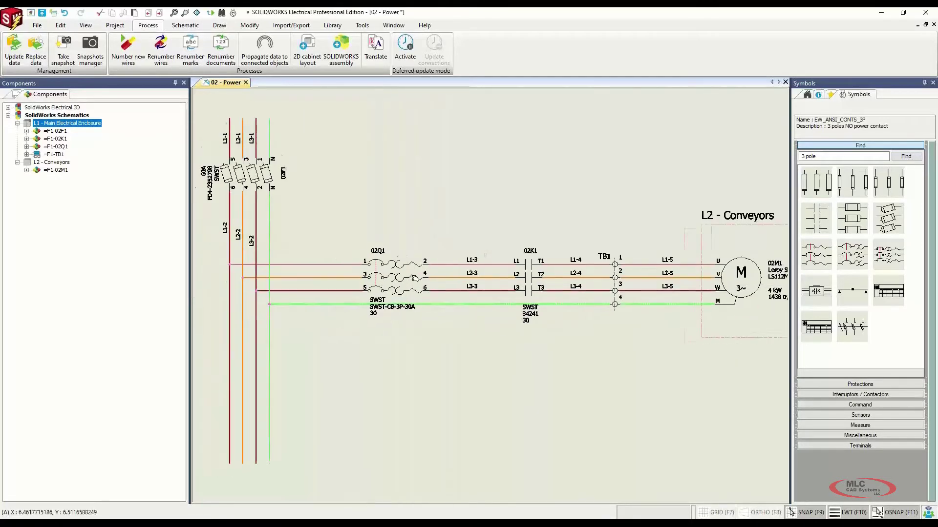
{"action": "middle_click_drag", "start_coordinate": [415, 278], "coordinate": [375, 273]}
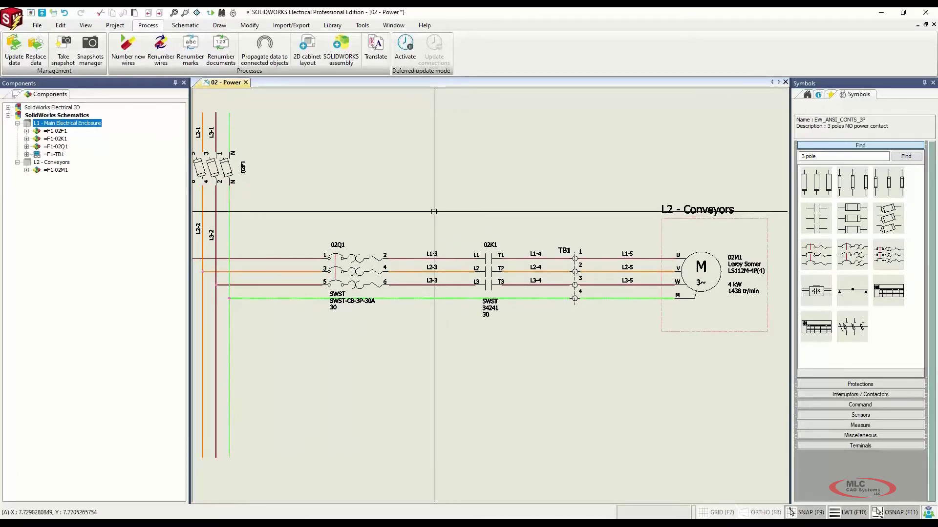
Recheck the design rules for wires without mark and components with missing manufacturer parts, and close the manager.
{"action": "left_click", "coordinate": [126, 26]}
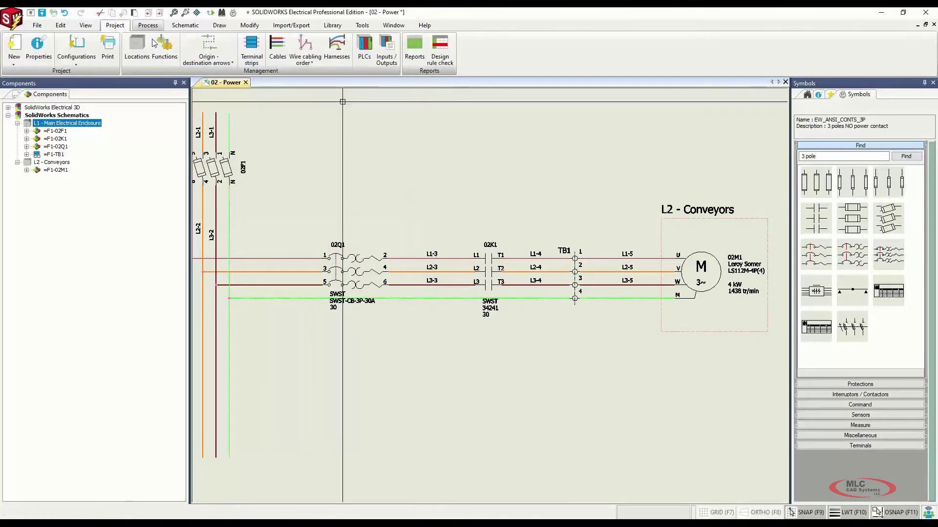
{"action": "left_click", "coordinate": [449, 54]}
{"action": "left_click", "coordinate": [231, 208]}
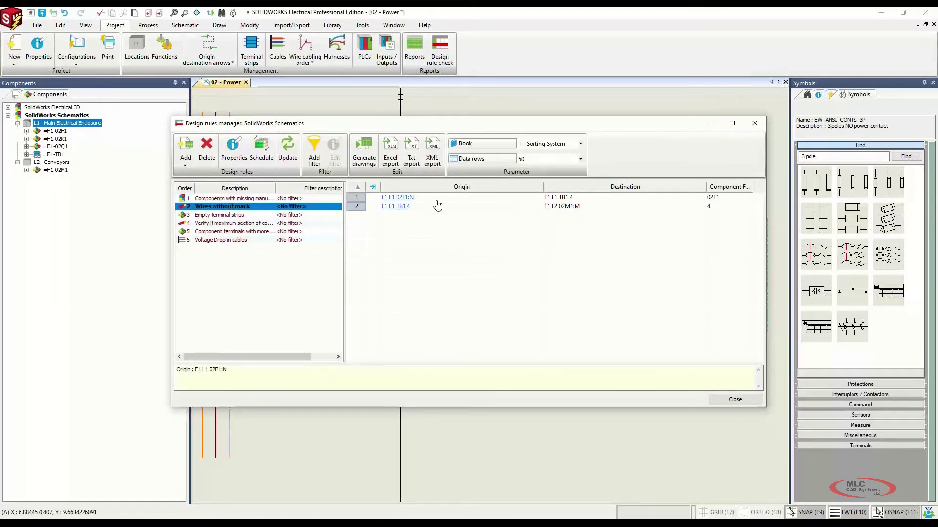
{"action": "left_click", "coordinate": [252, 199]}
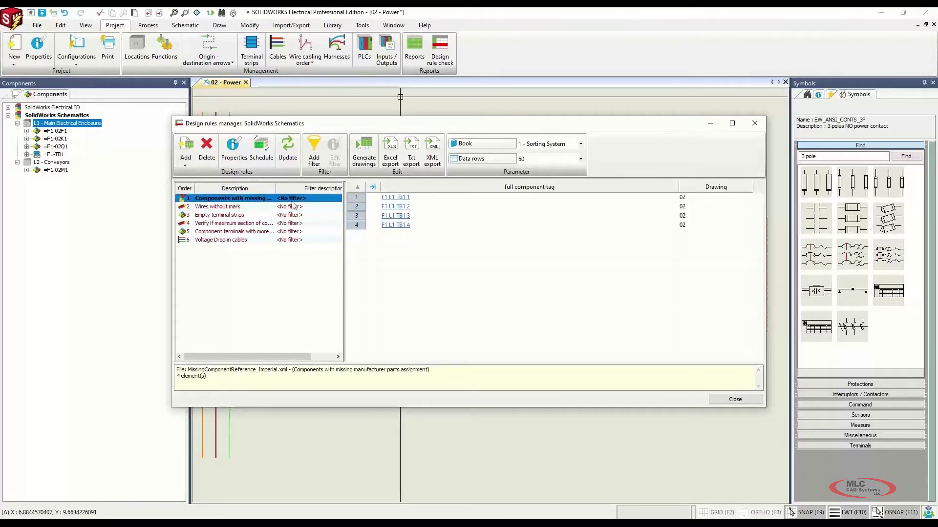
{"action": "left_click", "coordinate": [755, 123]}
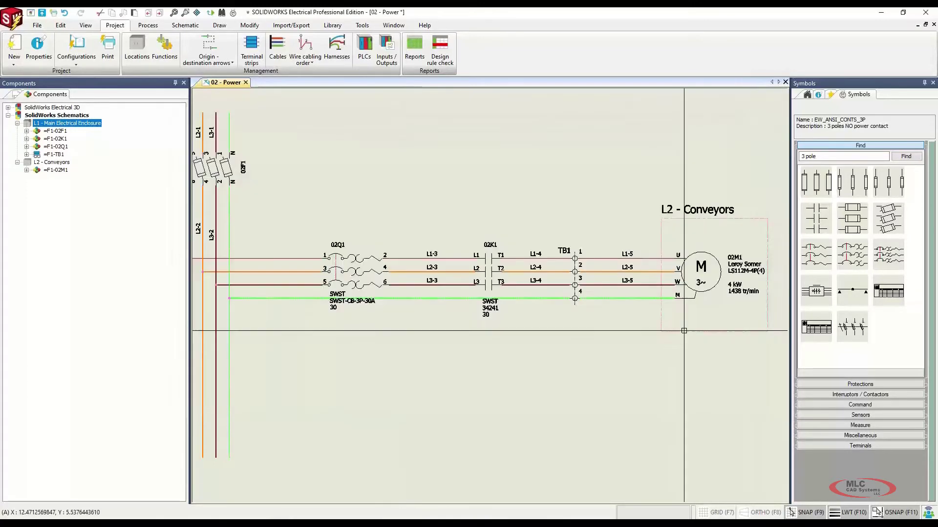
Open terminal strip TB1 of the main electrical enclosure in the terminal strip editor.
{"action": "scroll", "coordinate": [624, 344], "scroll_direction": "up", "scroll_amount": 2}
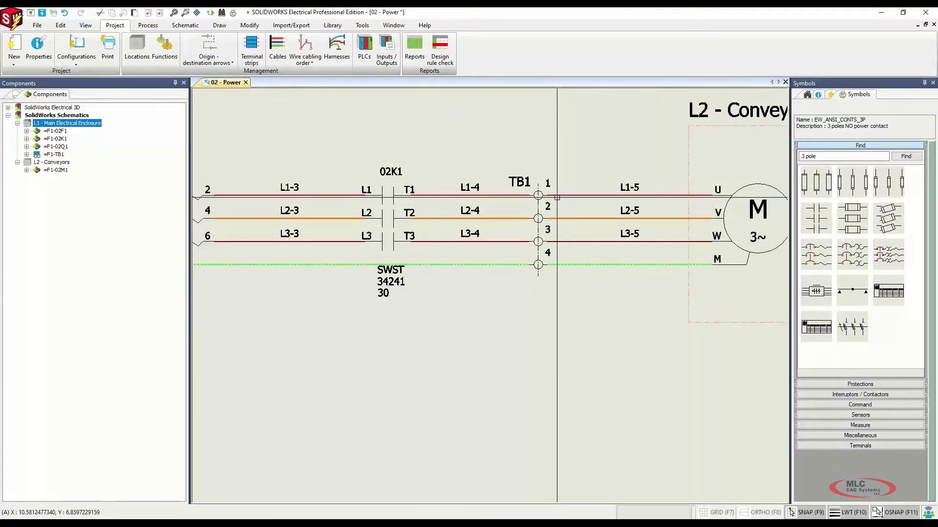
{"action": "scroll", "coordinate": [552, 197], "scroll_direction": "up", "scroll_amount": 1}
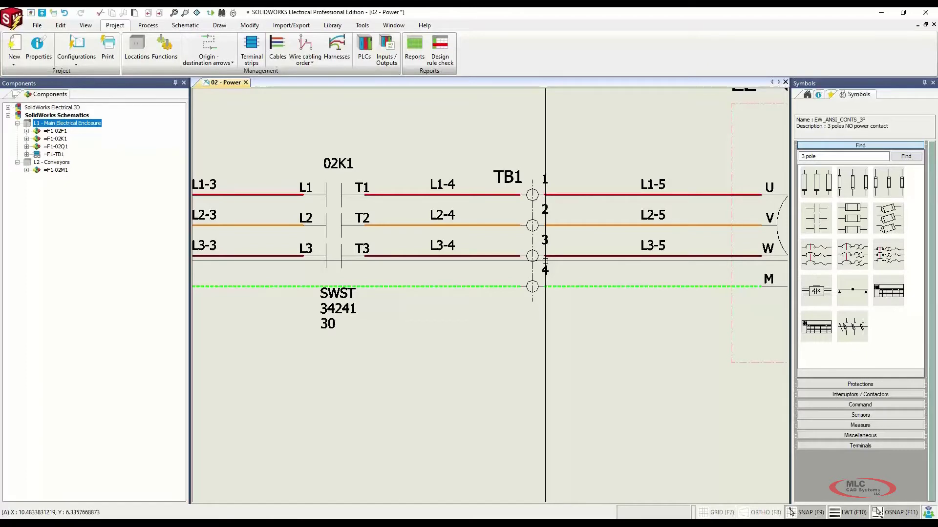
{"action": "left_click", "coordinate": [244, 45]}
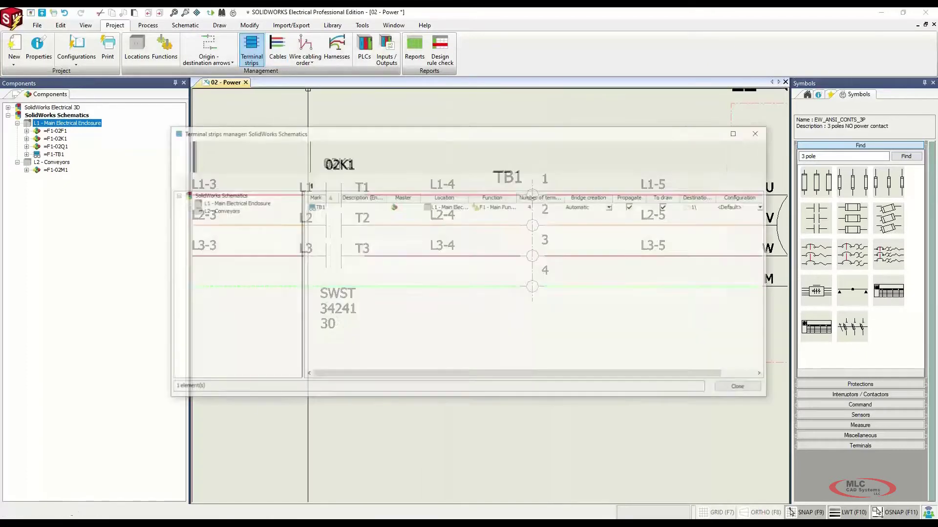
{"action": "left_click", "coordinate": [320, 207]}
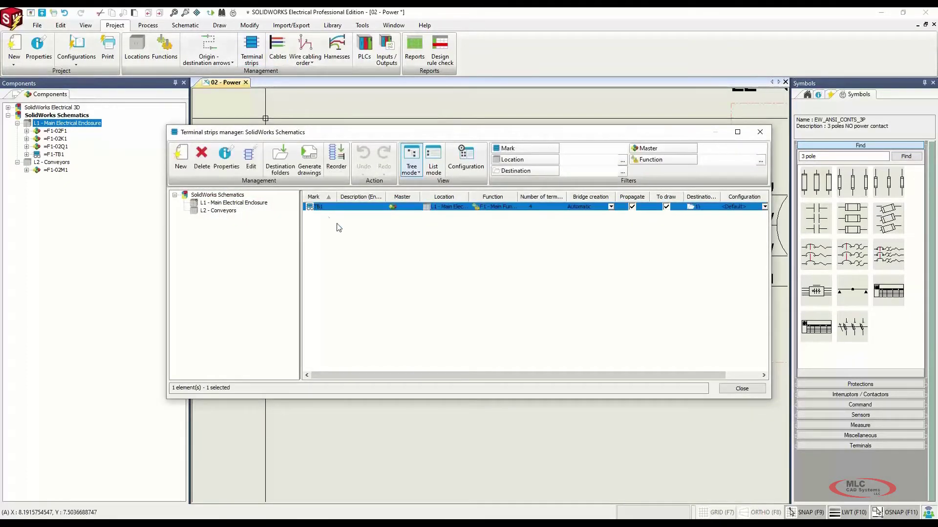
{"action": "left_click", "coordinate": [251, 157]}
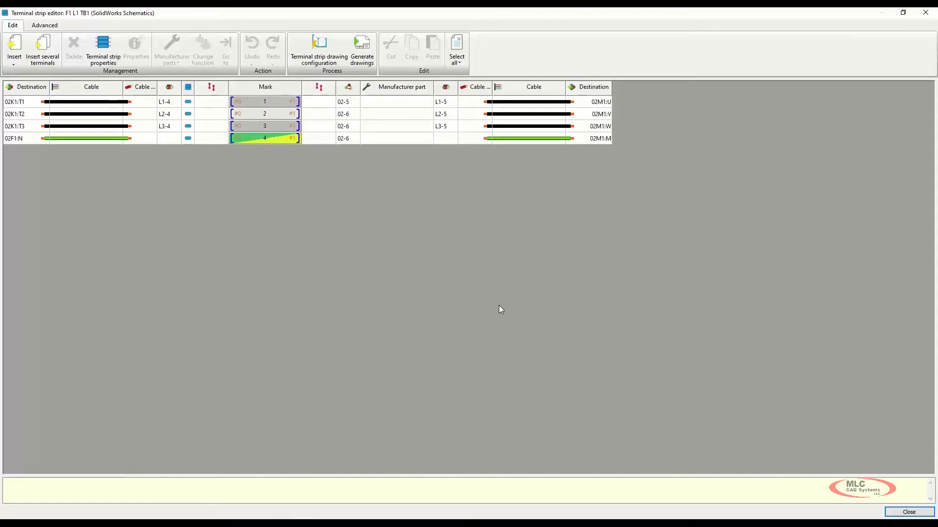
Assign the Wago manufacturer part 2001-1201 to all four terminals of strip TB1.
{"action": "left_click", "coordinate": [395, 104]}
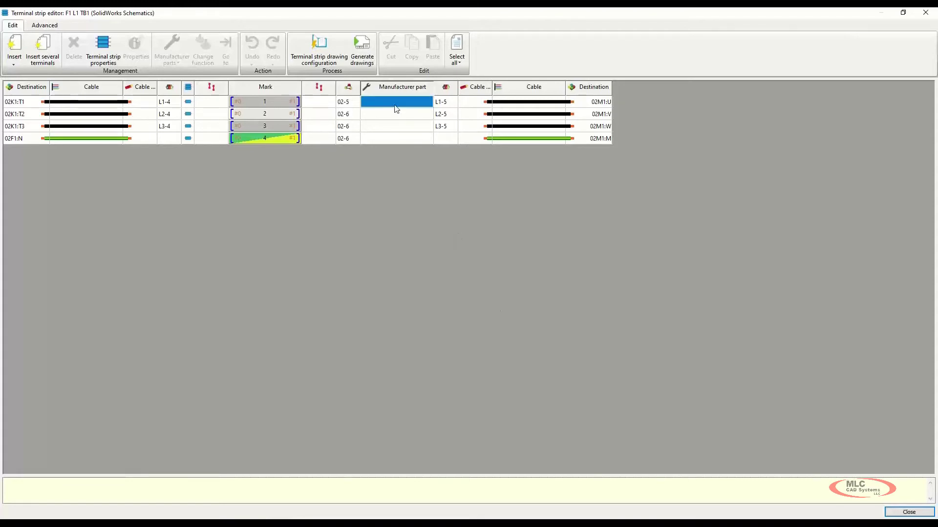
{"action": "left_click", "coordinate": [397, 139], "text": "shift"}
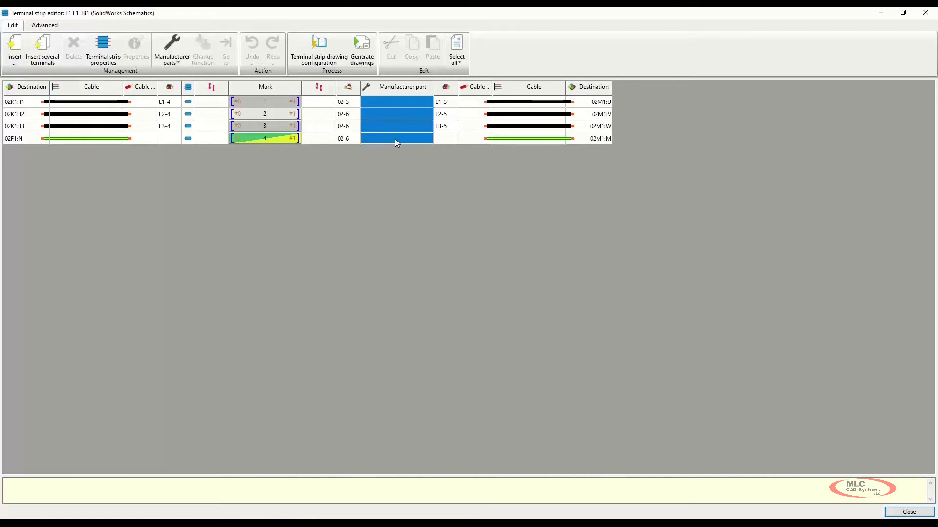
{"action": "right_click", "coordinate": [395, 143]}
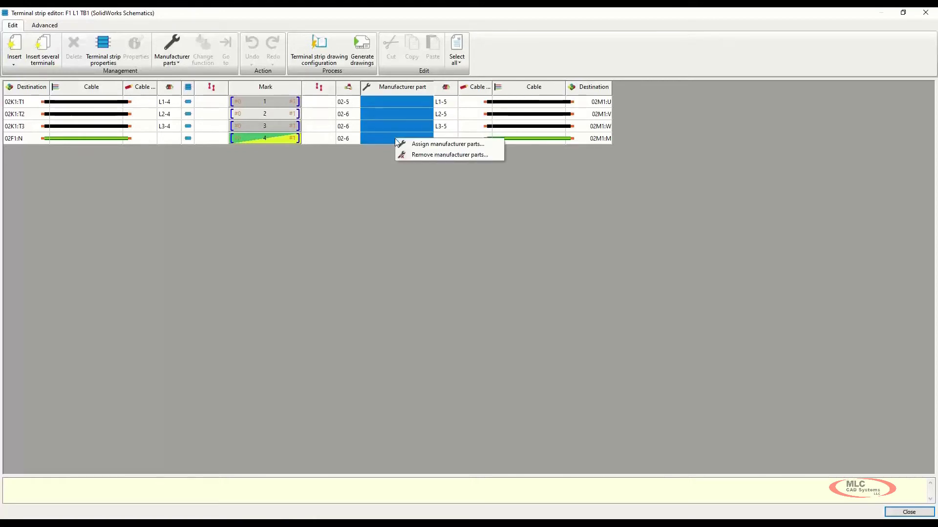
{"action": "left_click", "coordinate": [424, 145]}
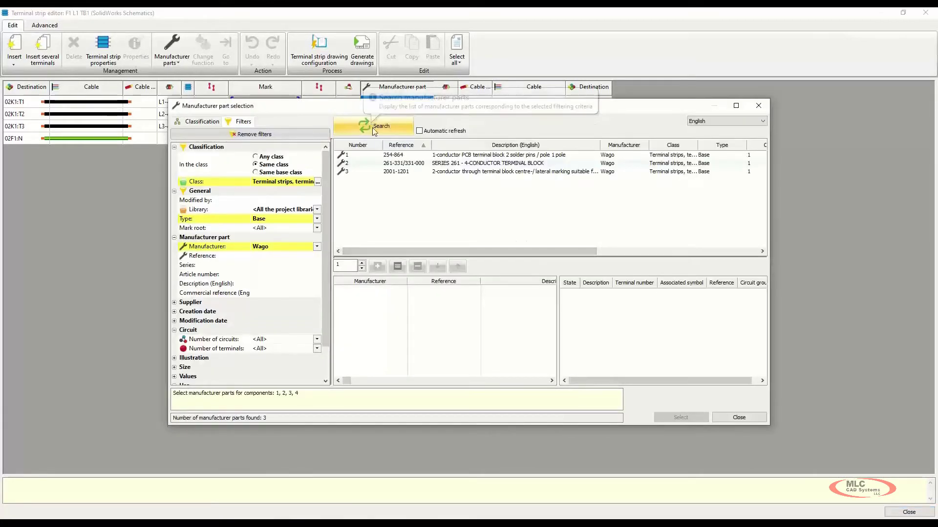
{"action": "left_click", "coordinate": [377, 266]}
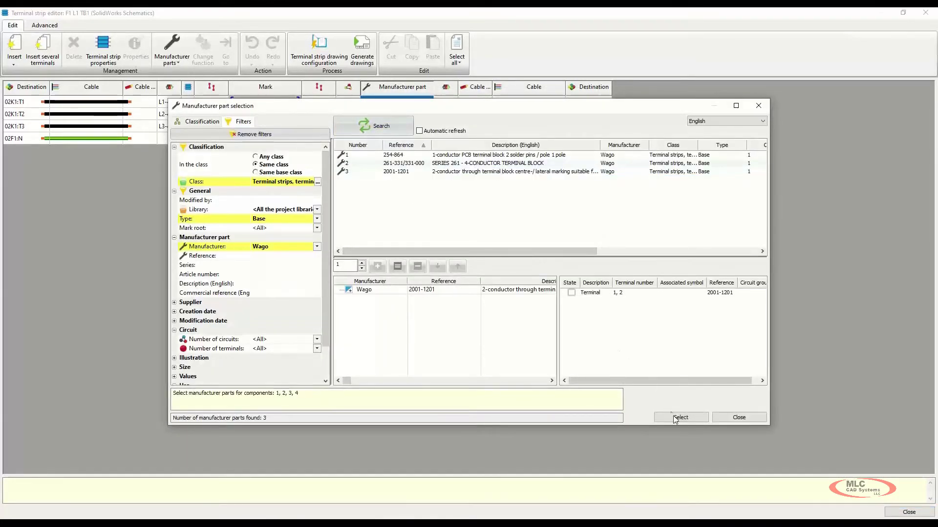
{"action": "left_click", "coordinate": [680, 417]}
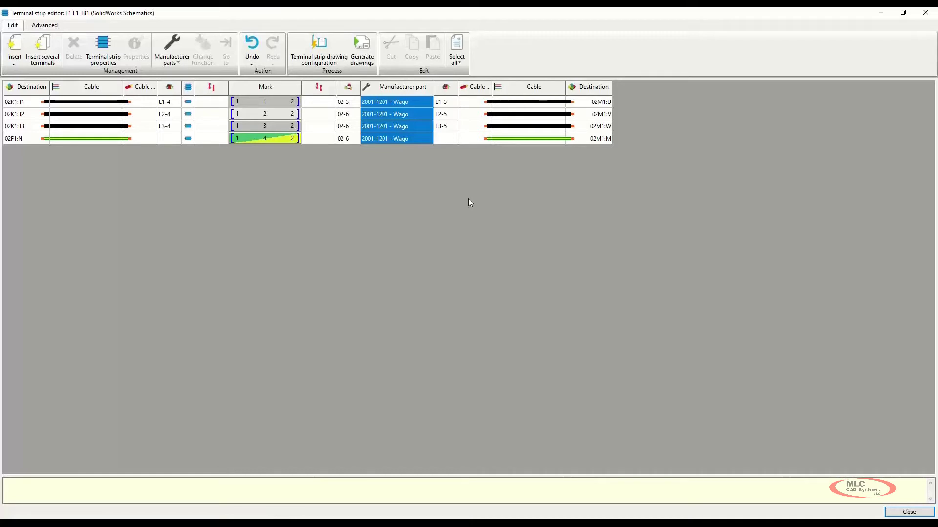
Open the cable core association for the four wires running from terminal strip TB1 to motor 02M1.
{"action": "left_click", "coordinate": [510, 103]}
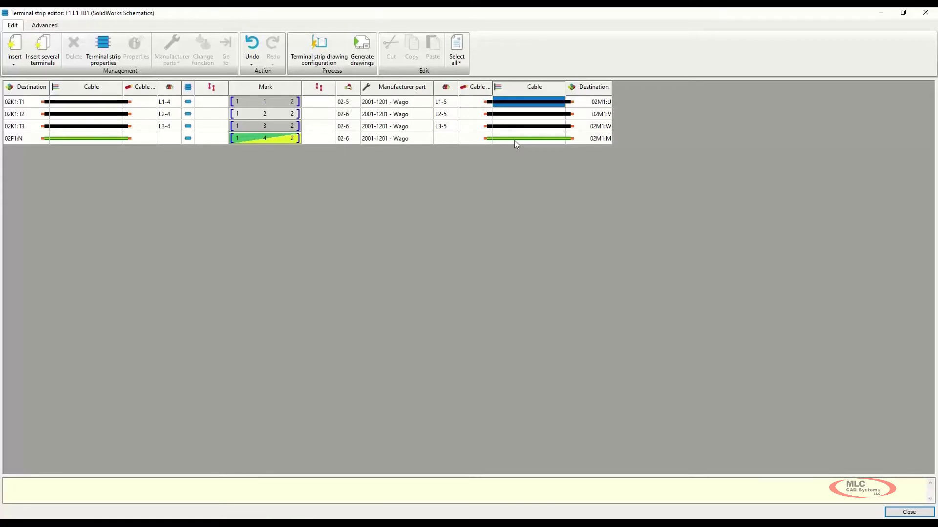
{"action": "left_click", "coordinate": [515, 141], "text": "shift"}
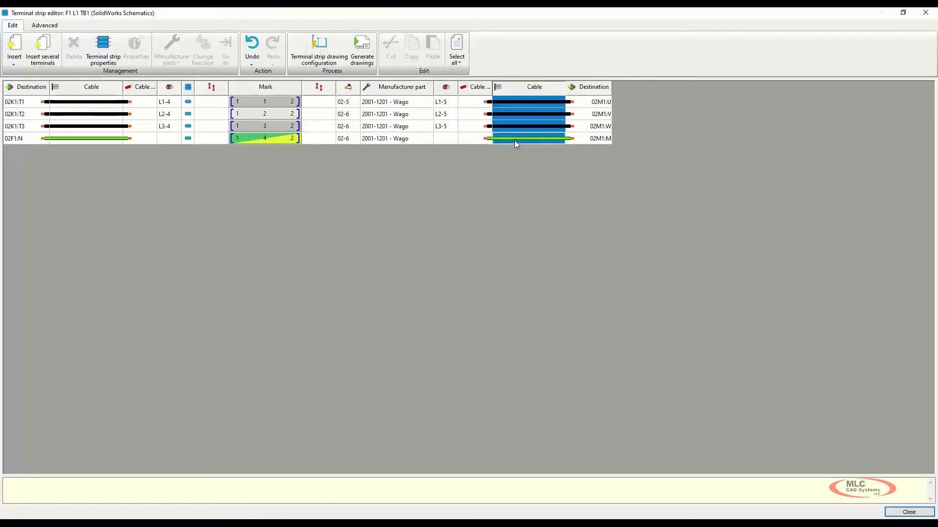
{"action": "right_click", "coordinate": [514, 140]}
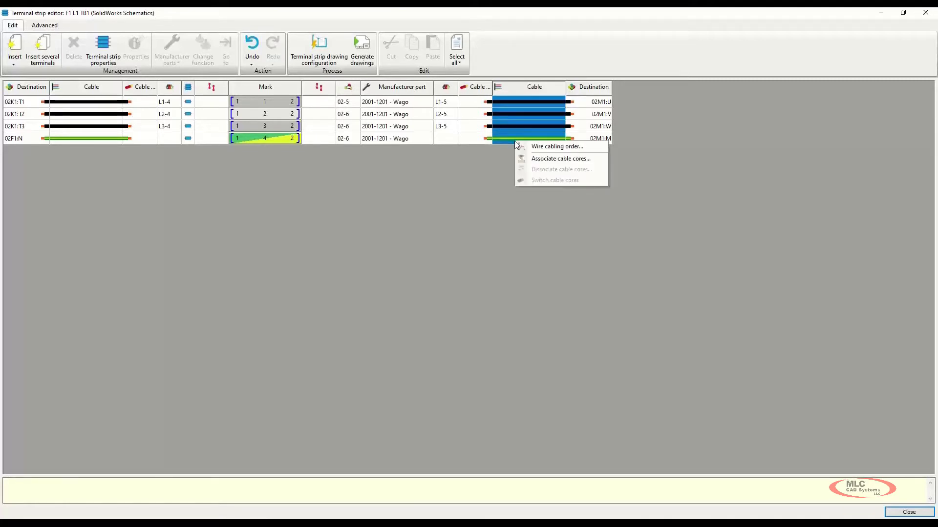
{"action": "left_click", "coordinate": [550, 160]}
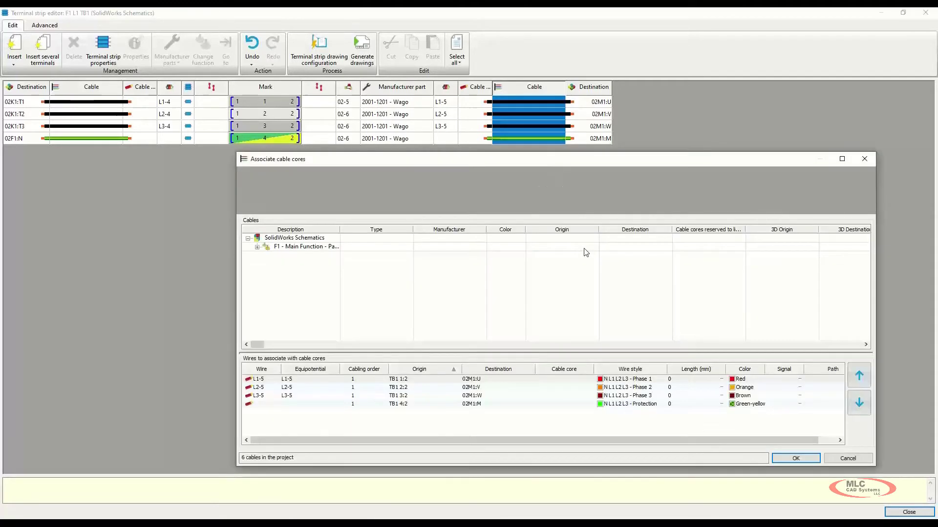
Associate the black, brown, black and blue cores of cable W1 with the four TB1-to-motor wires and accept the association.
{"action": "left_click", "coordinate": [257, 247]}
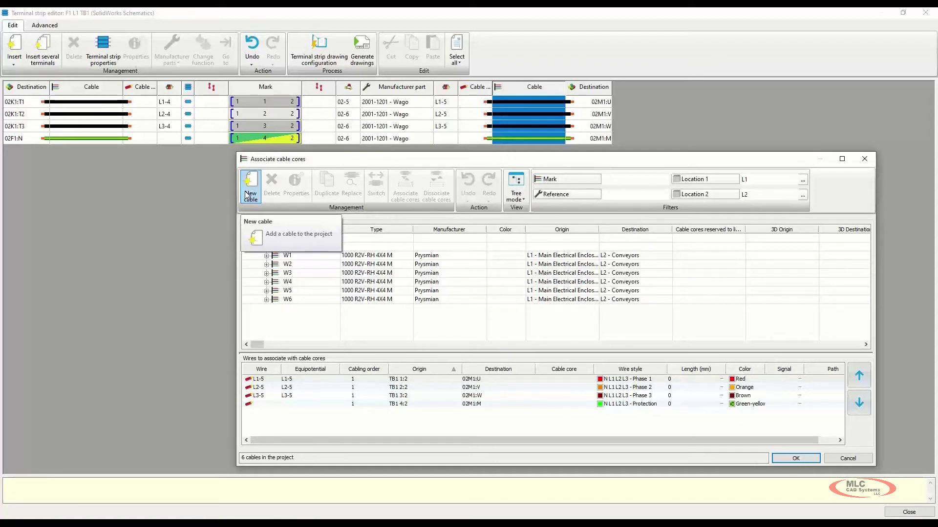
{"action": "left_click", "coordinate": [266, 256]}
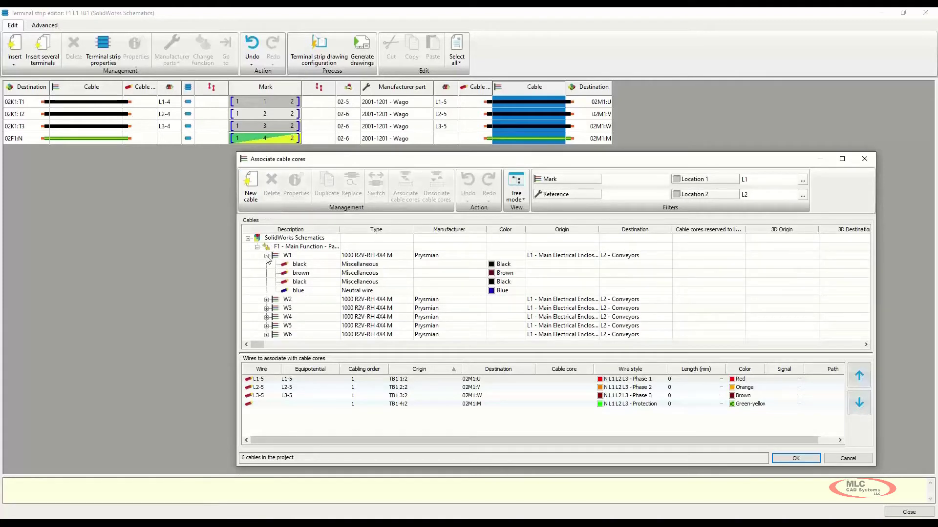
{"action": "left_click", "coordinate": [294, 267]}
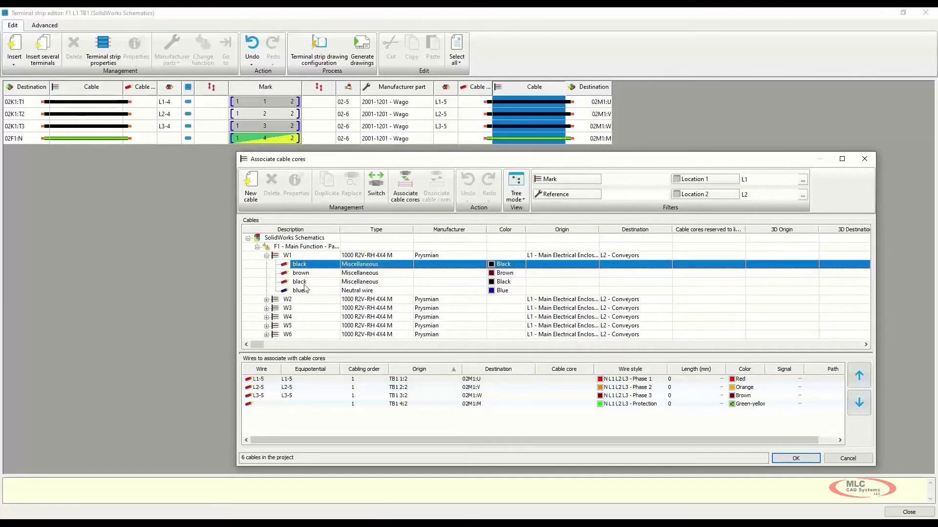
{"action": "left_click", "coordinate": [303, 292], "text": "shift"}
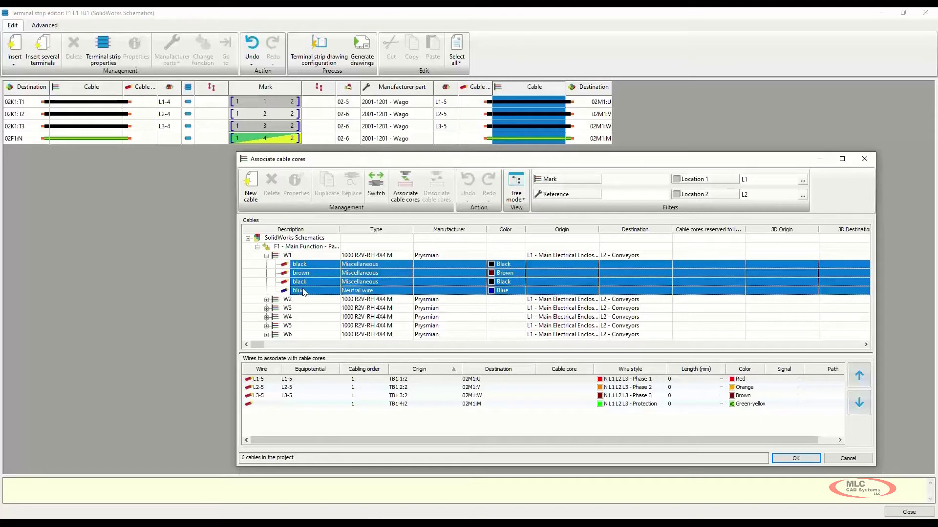
{"action": "left_click", "coordinate": [300, 379]}
{"action": "left_click", "coordinate": [313, 405], "text": "shift"}
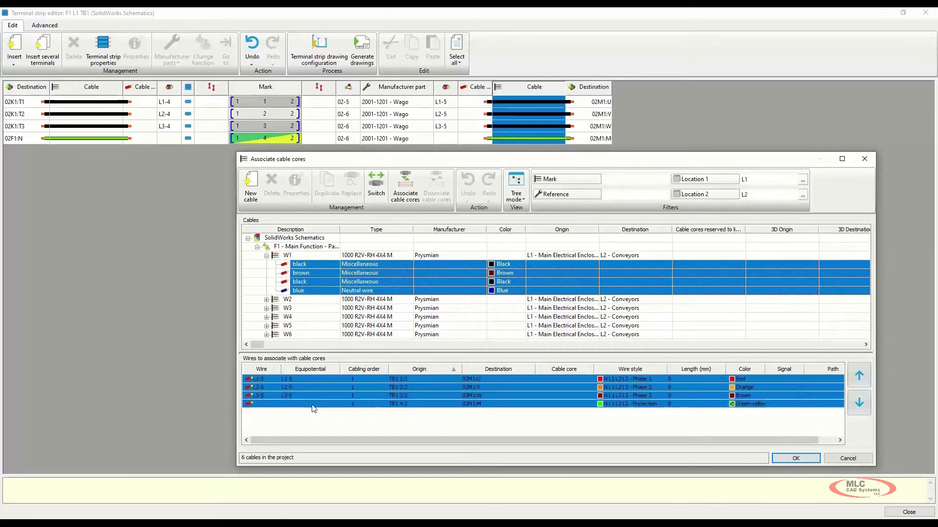
{"action": "left_click", "coordinate": [406, 186]}
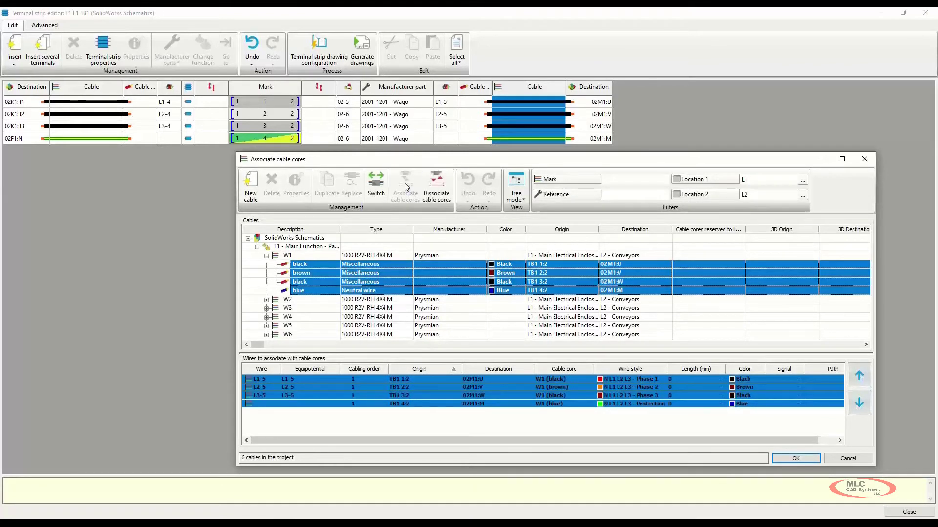
{"action": "left_click", "coordinate": [566, 428]}
{"action": "left_click", "coordinate": [796, 458]}
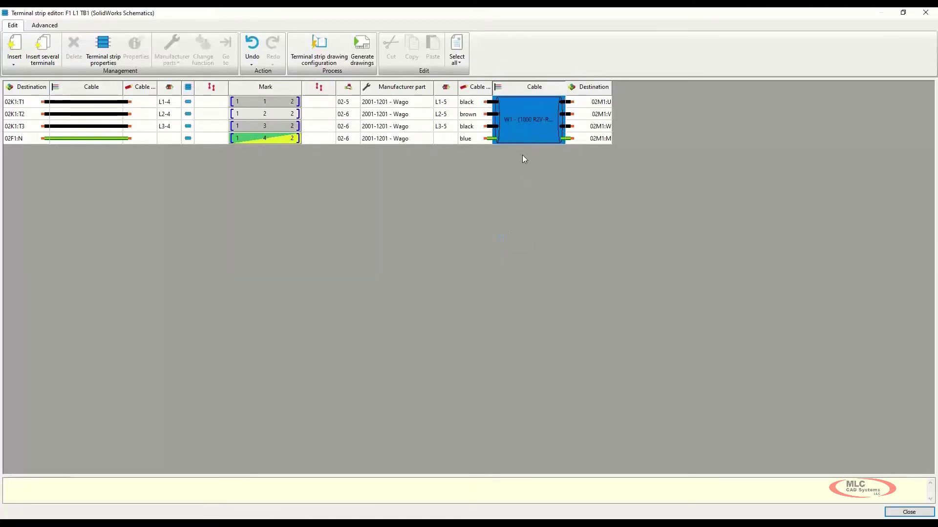
Generate the TB1 terminal strip drawing in book 1 - Sorting System, and close the strip editor and terminal strips manager.
{"action": "left_click", "coordinate": [413, 140]}
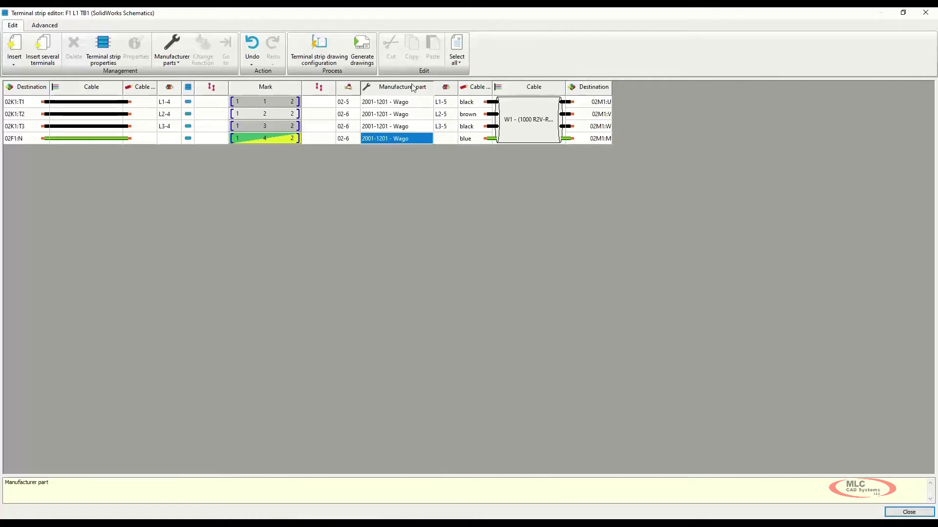
{"action": "left_click", "coordinate": [366, 55]}
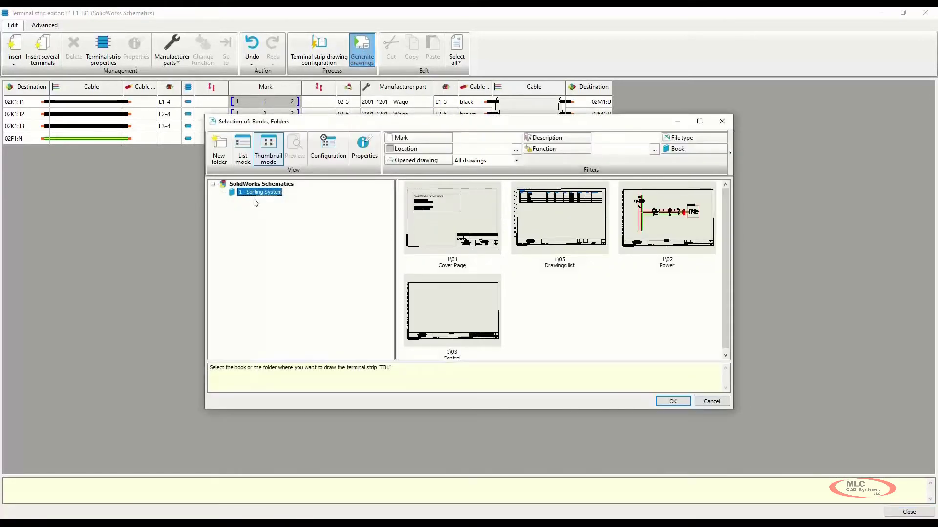
{"action": "left_click", "coordinate": [673, 402]}
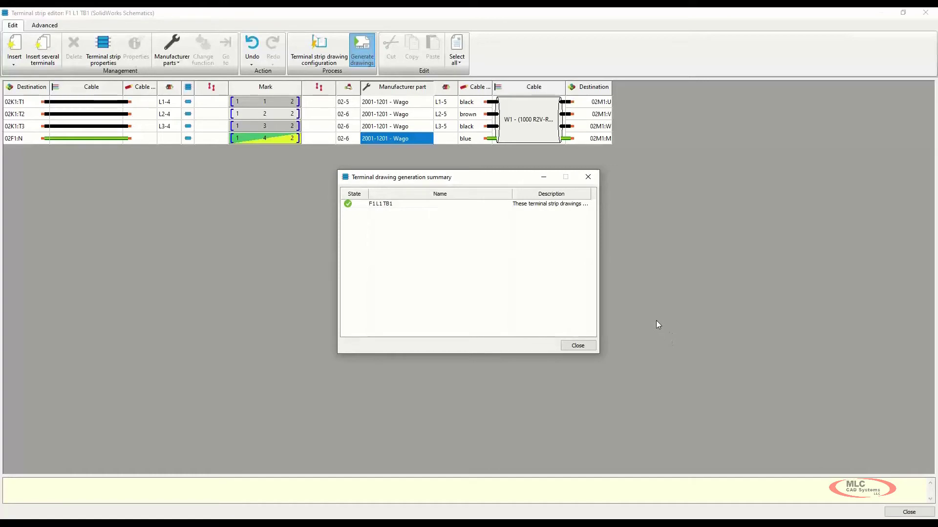
{"action": "left_click", "coordinate": [594, 346]}
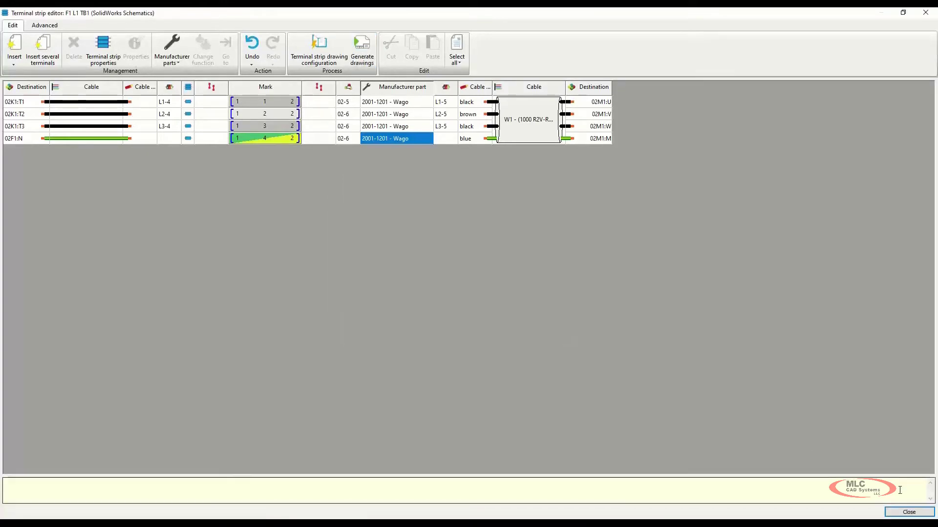
{"action": "left_click", "coordinate": [907, 511]}
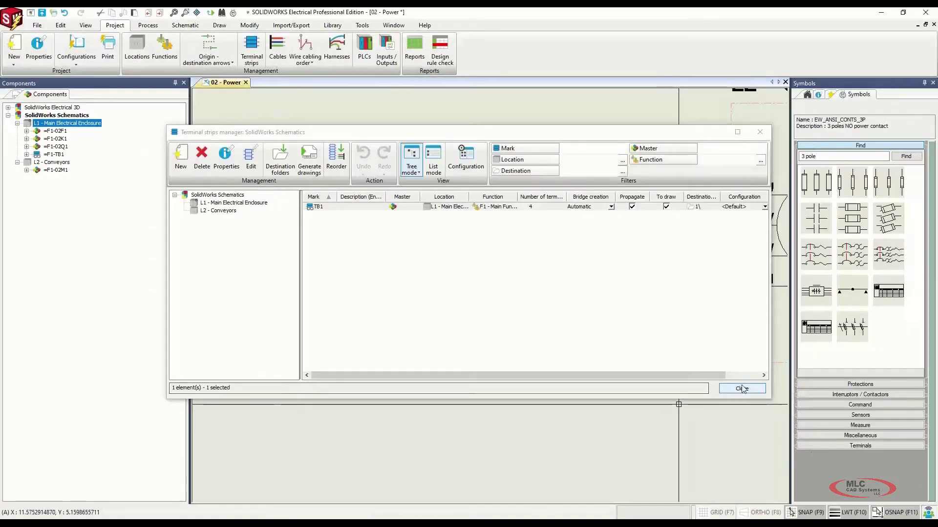
{"action": "left_click", "coordinate": [740, 389]}
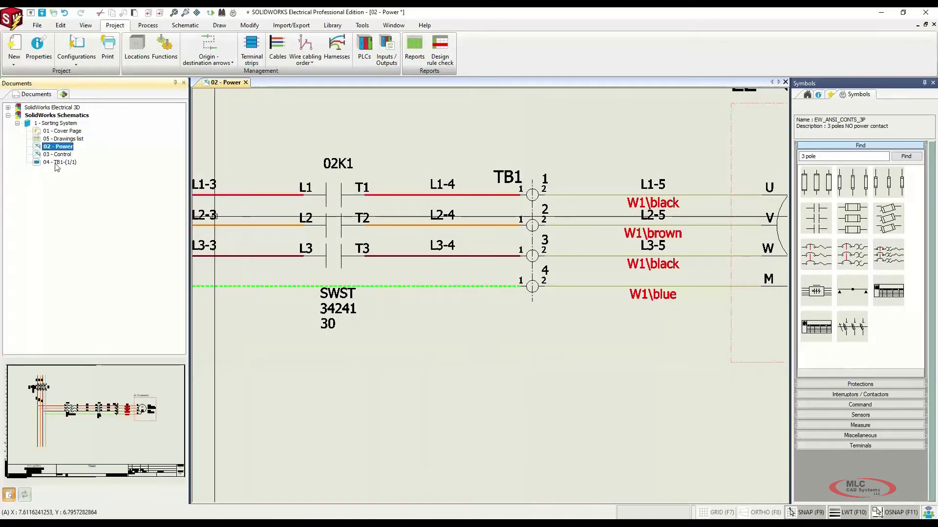
Open drawing 04 - TB1, examine the terminals, cable W1 and motor connections, and close the drawing.
{"action": "double_click", "coordinate": [57, 163]}
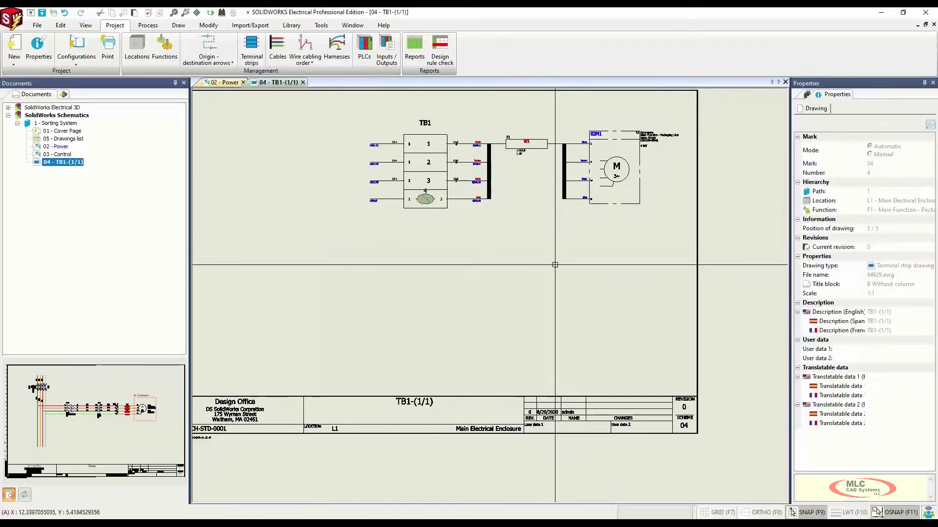
{"action": "middle_click_drag", "start_coordinate": [553, 244], "coordinate": [538, 313]}
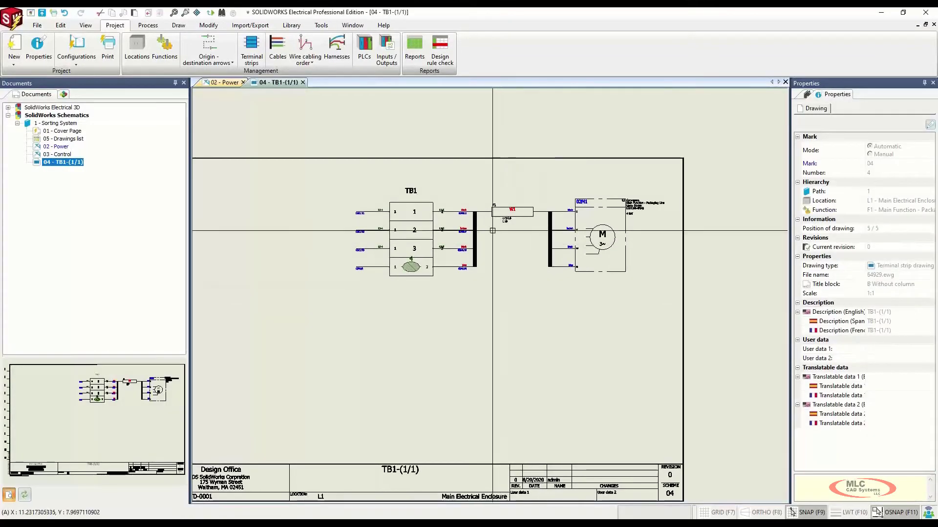
{"action": "scroll", "coordinate": [492, 230], "scroll_direction": "up", "scroll_amount": 4}
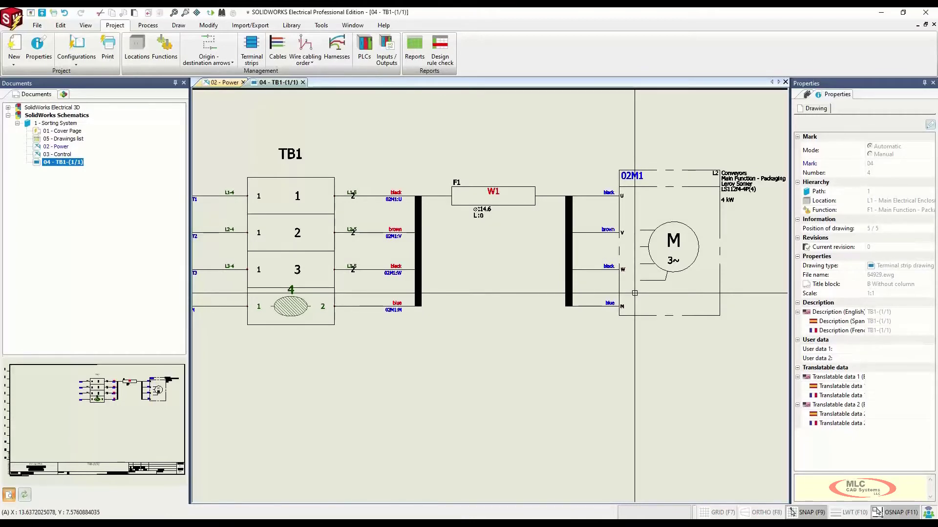
{"action": "scroll", "coordinate": [635, 293], "scroll_direction": "down", "scroll_amount": 1}
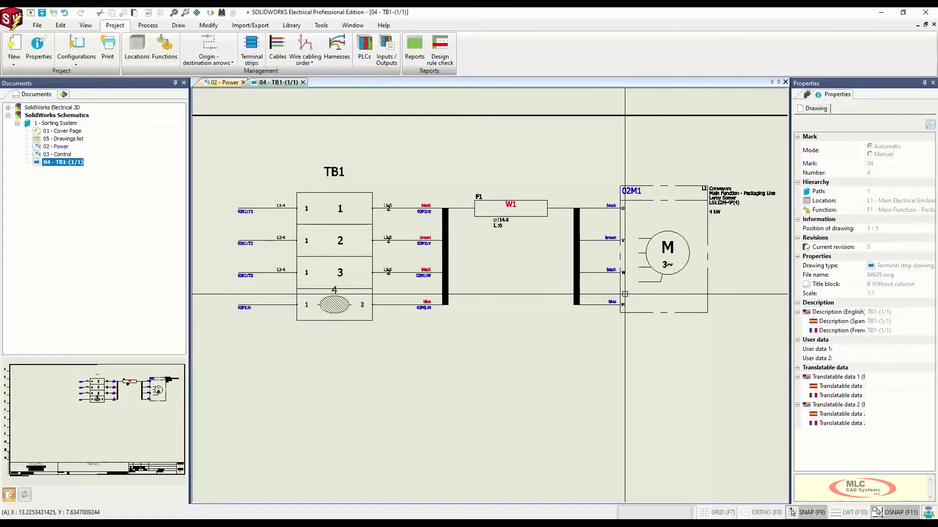
{"action": "left_click", "coordinate": [303, 83]}
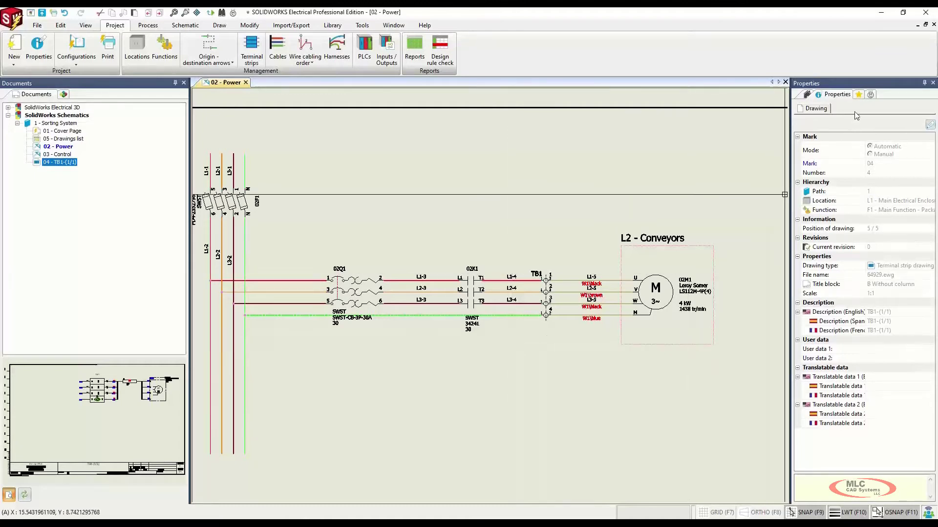
Insert the MLC power supply macro into the Power drawing on the L3 and neutral wires above 02Q1, using the default paste options.
{"action": "left_click", "coordinate": [858, 94]}
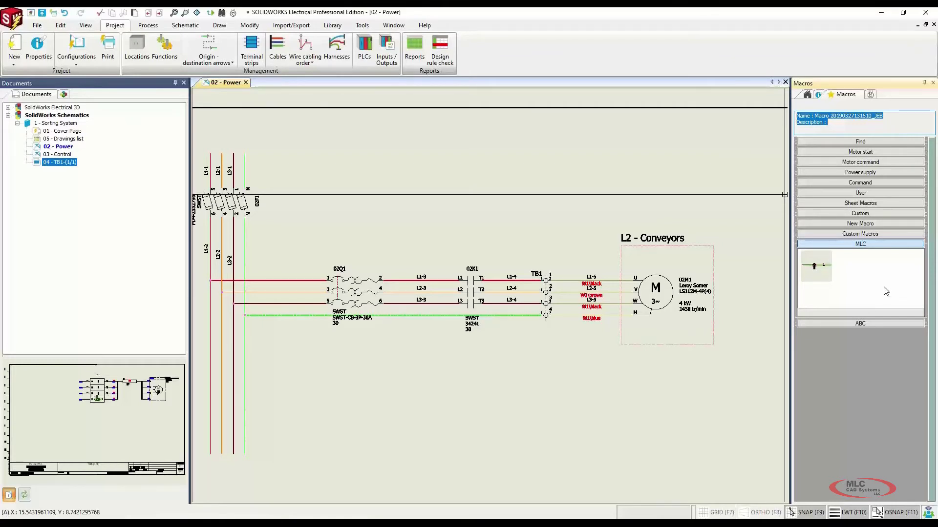
{"action": "left_click", "coordinate": [830, 269]}
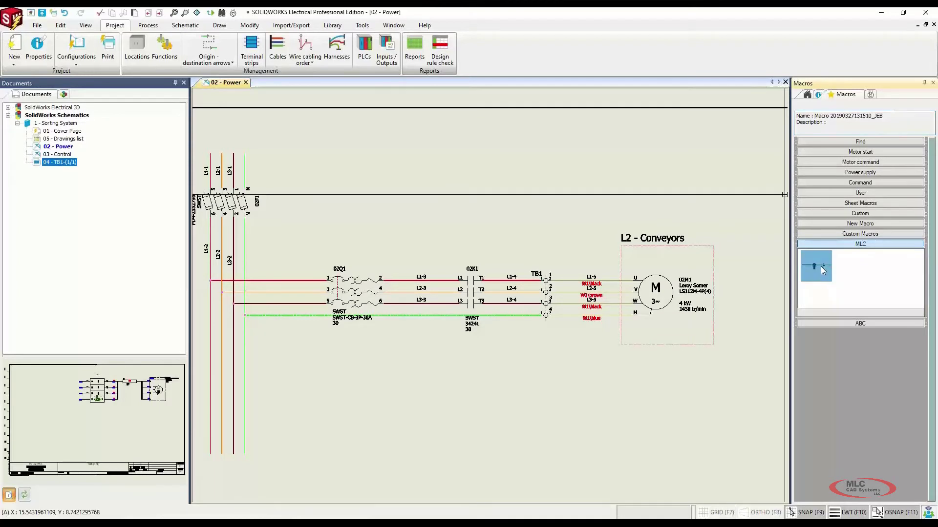
{"action": "mouse_move", "coordinate": [821, 271]}
{"action": "left_mouse_down"}
{"action": "mouse_move", "coordinate": [568, 245]}
{"action": "mouse_move", "coordinate": [337, 243]}
{"action": "mouse_move", "coordinate": [323, 228]}
{"action": "left_mouse_up"}
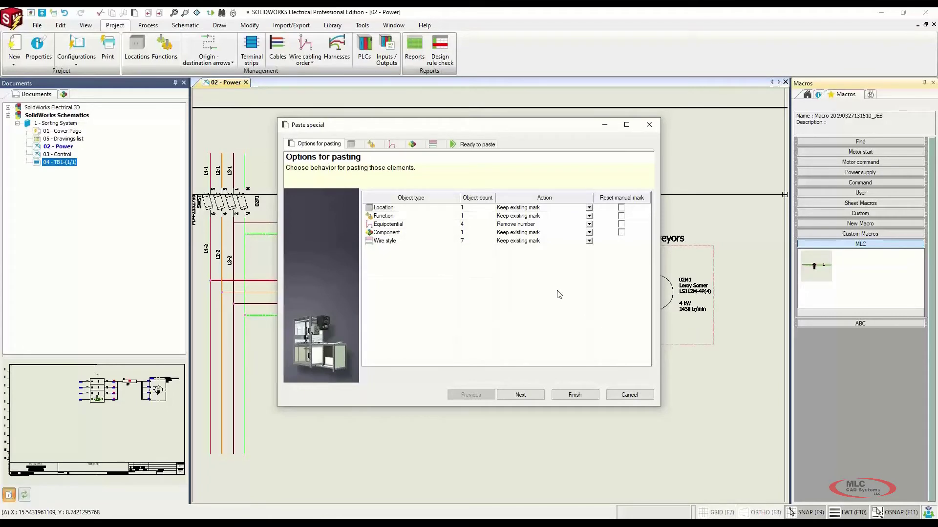
{"action": "left_click", "coordinate": [574, 395]}
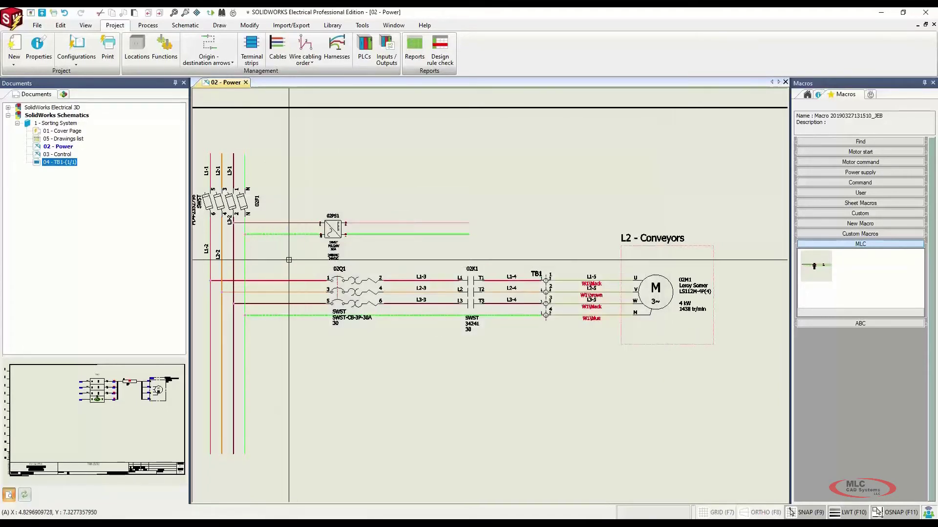
{"action": "scroll", "coordinate": [346, 265], "scroll_direction": "up", "scroll_amount": 4}
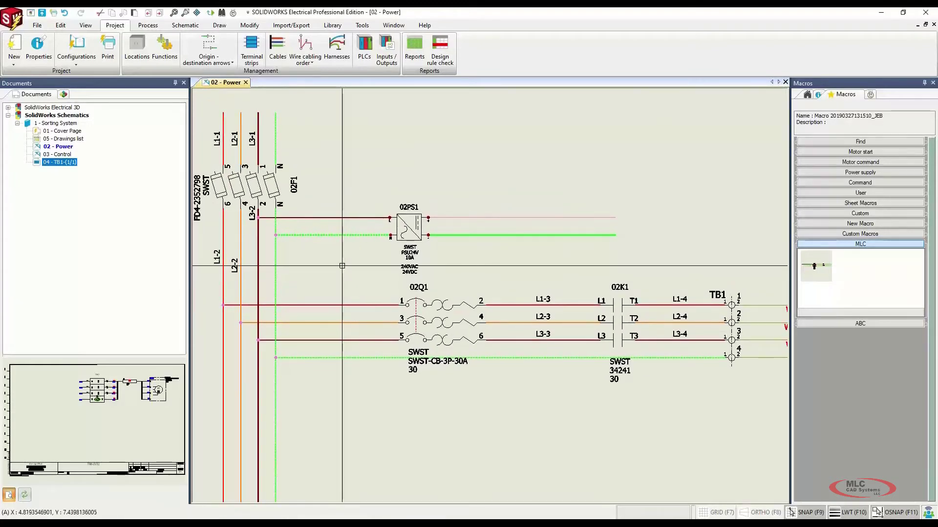
{"action": "scroll", "coordinate": [343, 263], "scroll_direction": "up", "scroll_amount": 1}
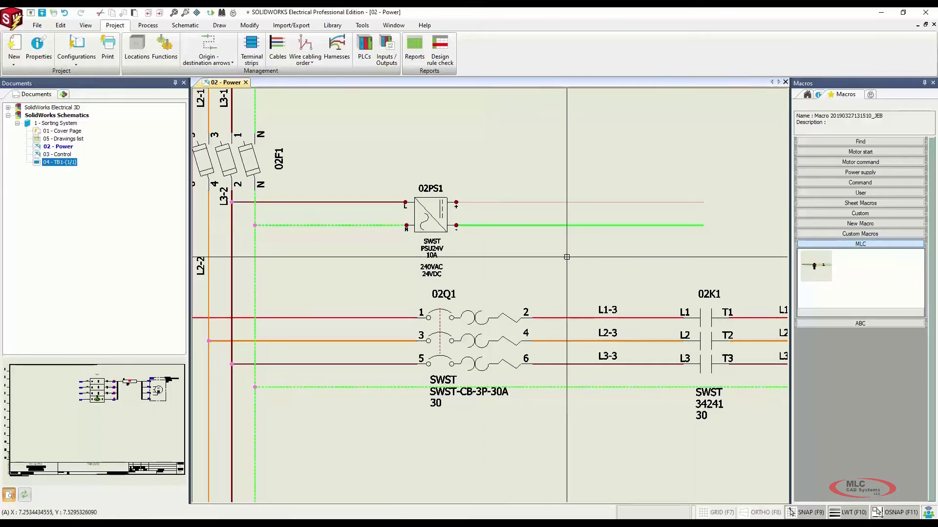
In drawing 03 - Control, draw a closed rectangular loop of single 24V 18AWG - 24V DC wire, about 9 by 5.5 units.
{"action": "double_click", "coordinate": [57, 154]}
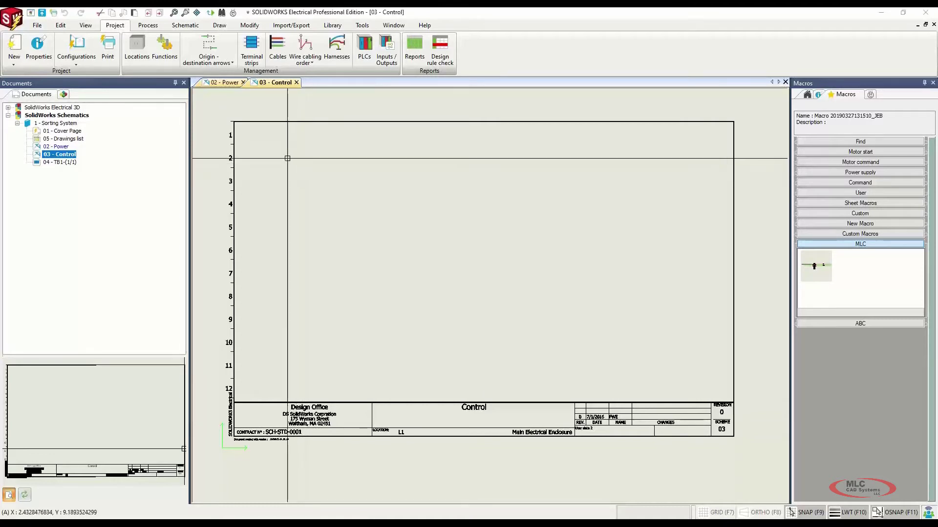
{"action": "left_click", "coordinate": [187, 26]}
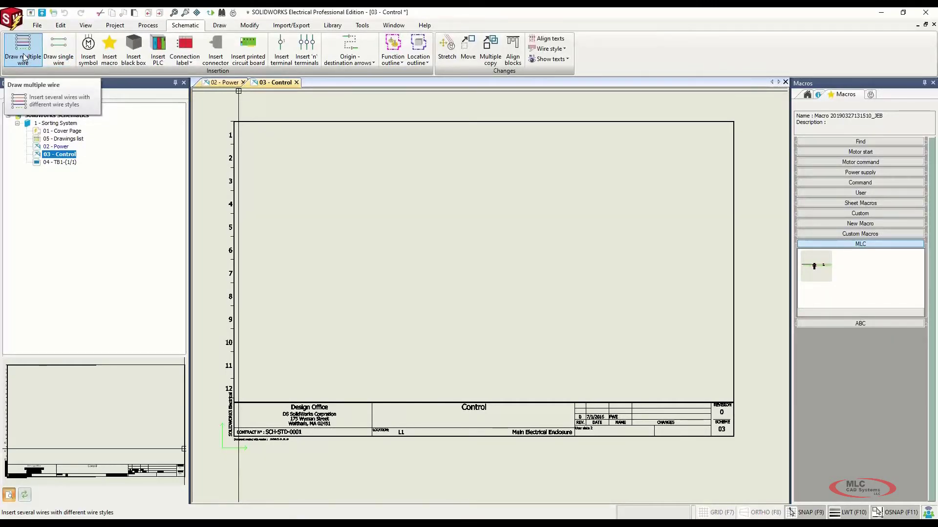
{"action": "left_click", "coordinate": [54, 55]}
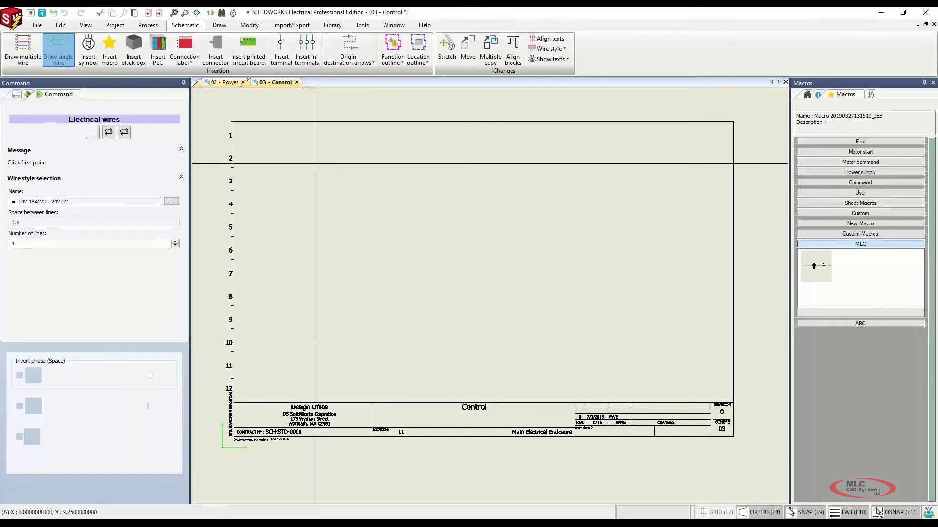
{"action": "left_click", "coordinate": [311, 259]}
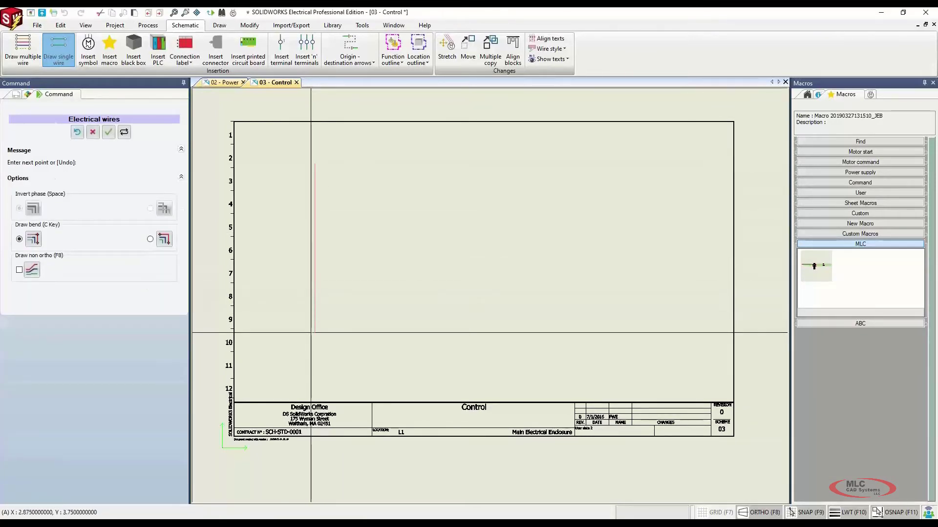
{"action": "left_click", "coordinate": [587, 333]}
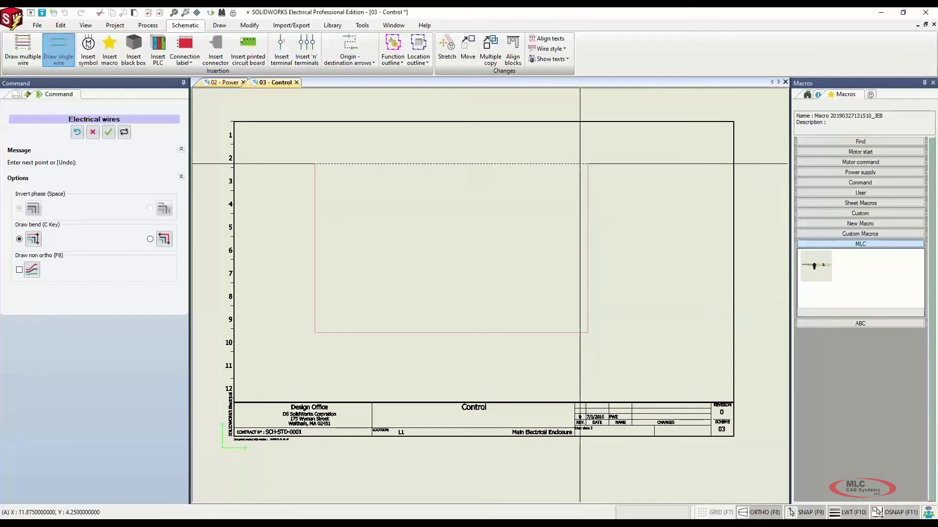
{"action": "left_click", "coordinate": [577, 163]}
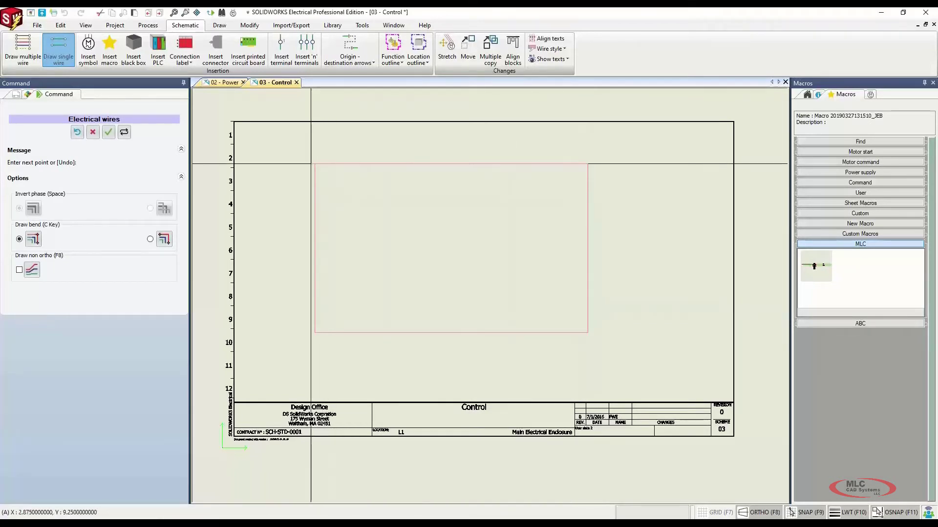
{"action": "left_click", "coordinate": [317, 164]}
{"action": "key", "text": "Escape"}
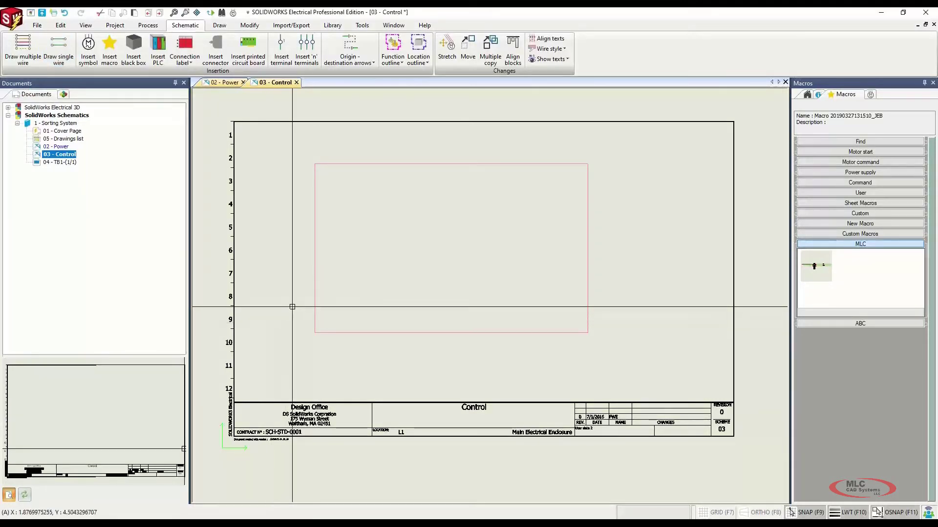
Move the loop's top wire down to row 3 and its bottom wire up to row 5, forming two rungs between the verticals.
{"action": "left_click", "coordinate": [500, 165]}
{"action": "left_click_drag", "start_coordinate": [501, 165], "coordinate": [506, 222]}
{"action": "key", "text": "Escape"}
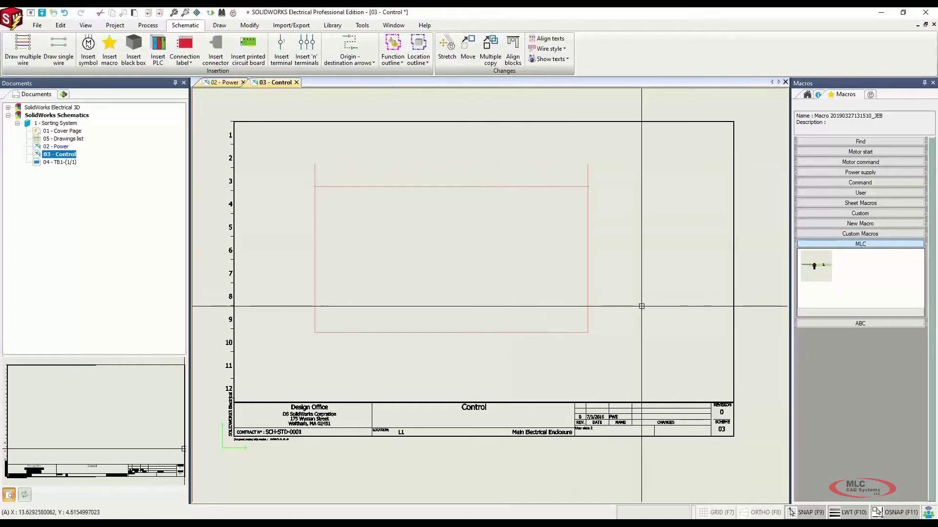
{"action": "left_click", "coordinate": [504, 333]}
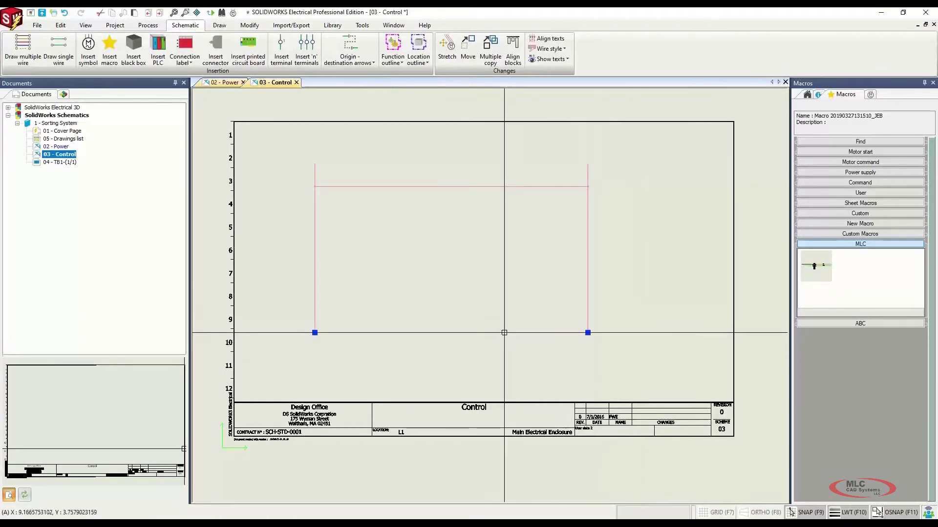
{"action": "left_click_drag", "start_coordinate": [505, 333], "coordinate": [505, 233]}
{"action": "key", "text": "Escape"}
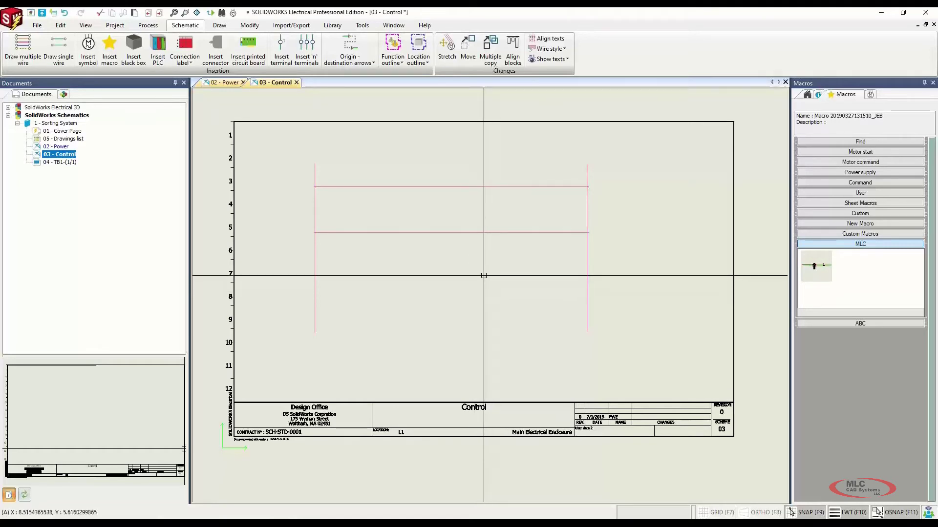
Insert the Relay coil circuit symbol (A1, A2) of component 02K1 from its manufacturer part circuits near the right end of the upper rung.
{"action": "scroll", "coordinate": [337, 201], "scroll_direction": "up", "scroll_amount": 1}
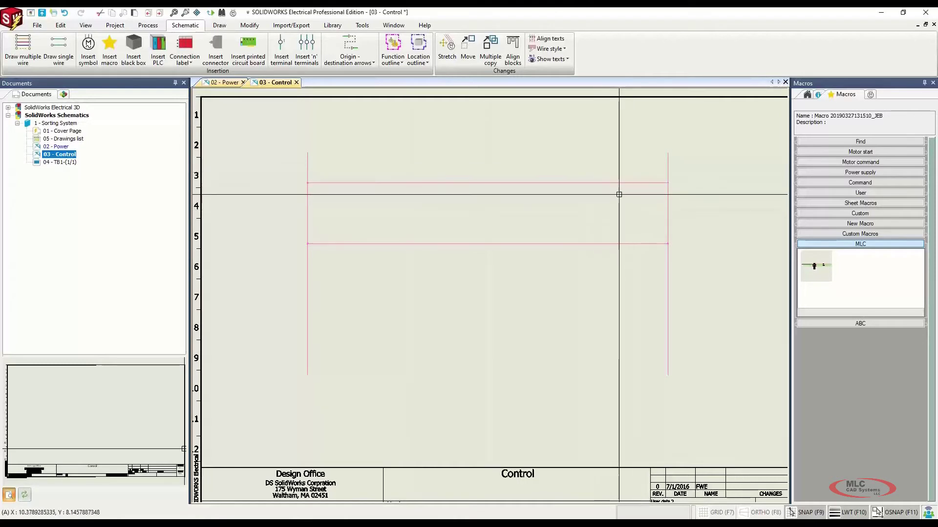
{"action": "left_click", "coordinate": [64, 94]}
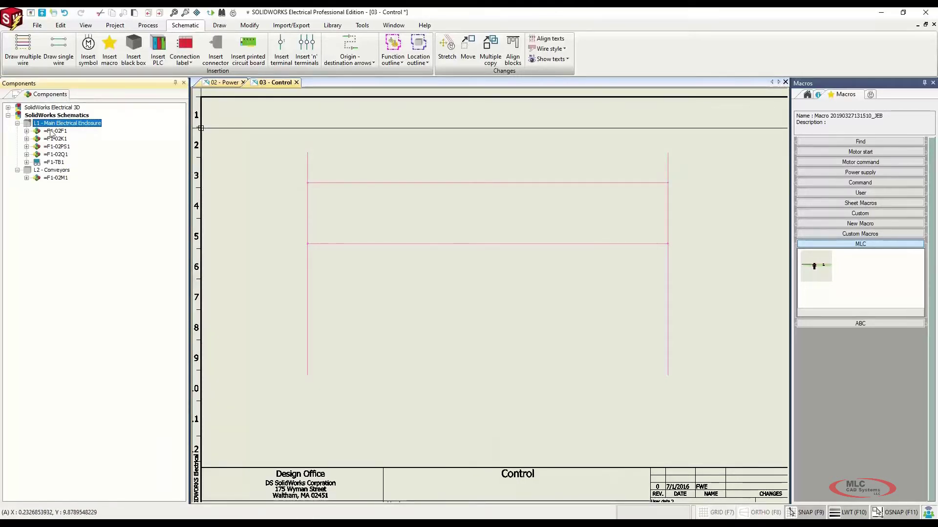
{"action": "left_click", "coordinate": [27, 139]}
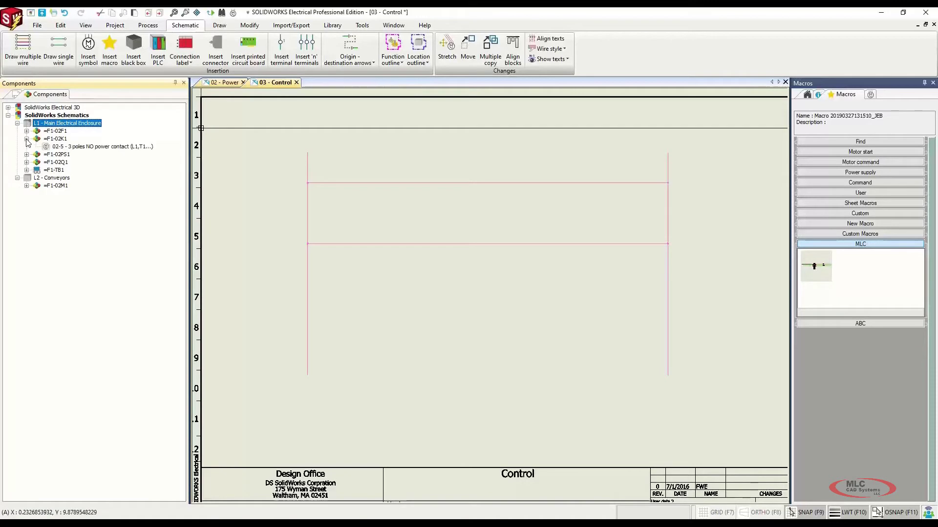
{"action": "right_click", "coordinate": [61, 140]}
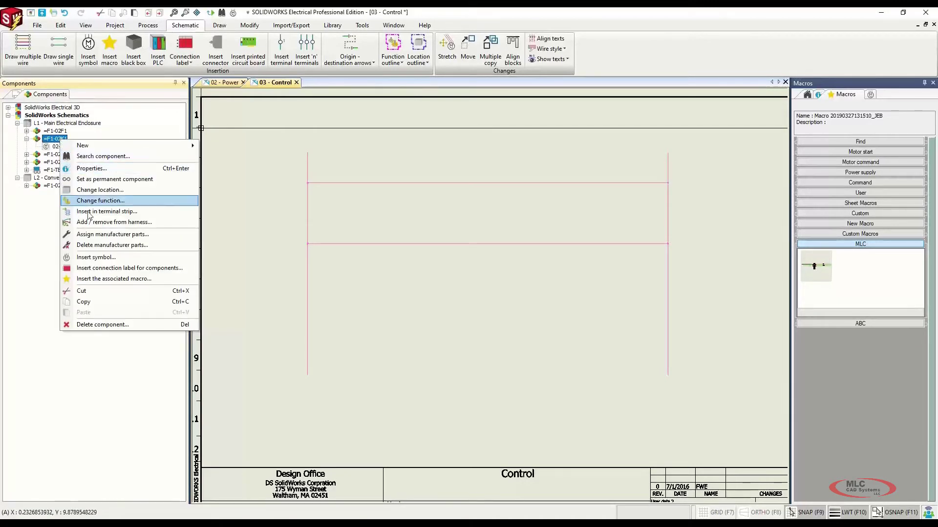
{"action": "left_click", "coordinate": [104, 257]}
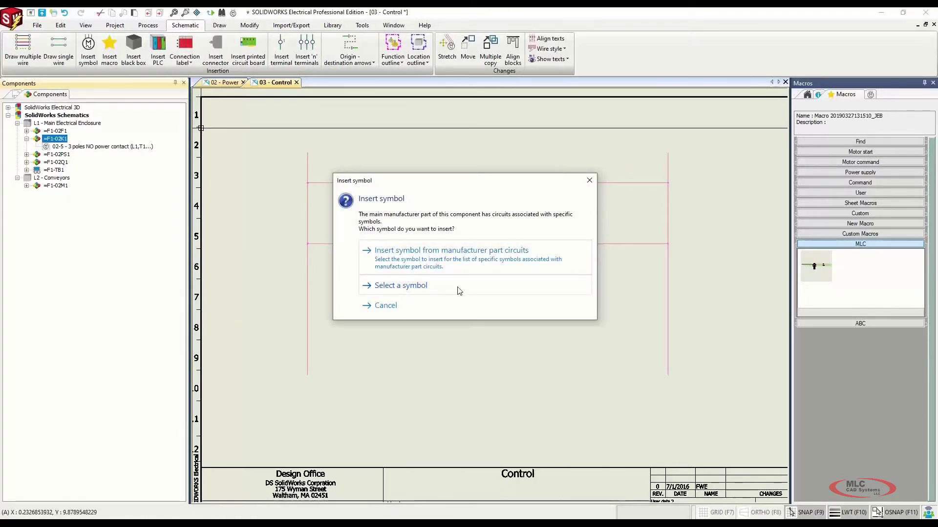
{"action": "left_click", "coordinate": [469, 264]}
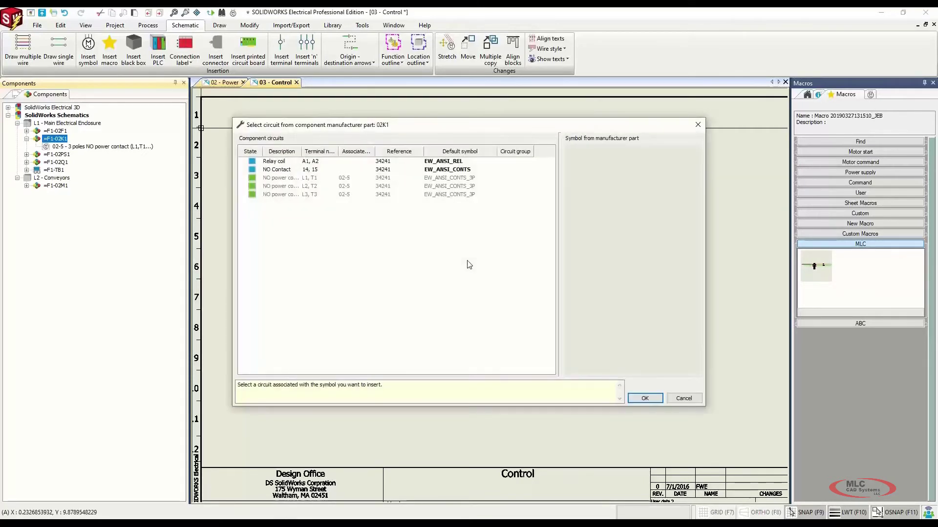
{"action": "left_click", "coordinate": [287, 166]}
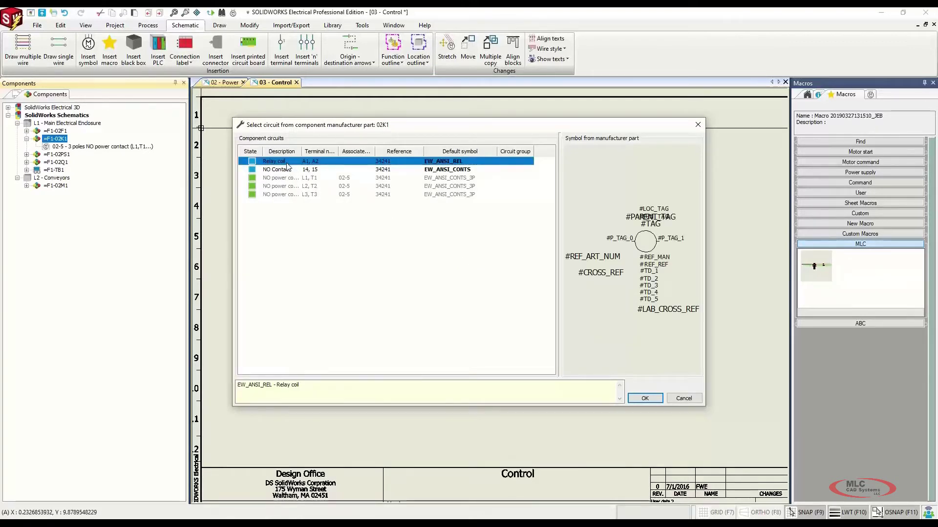
{"action": "left_click", "coordinate": [647, 398]}
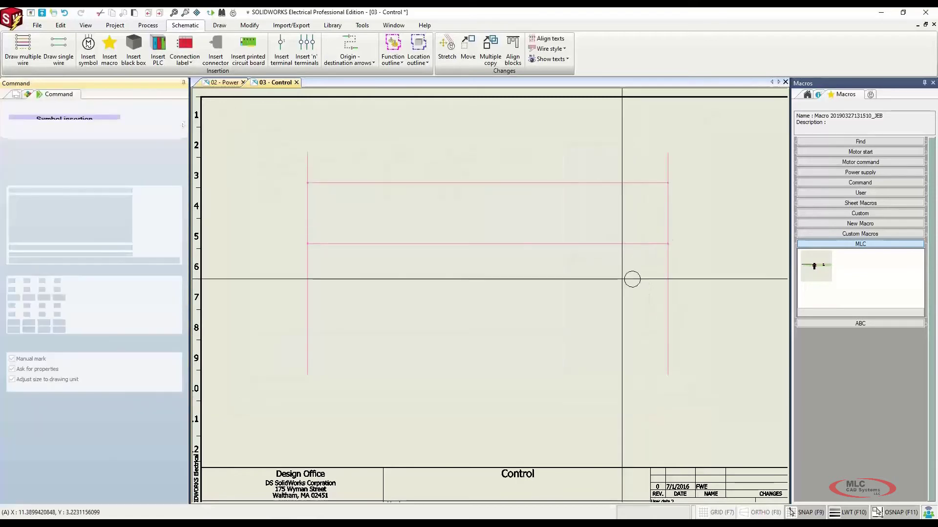
{"action": "left_click", "coordinate": [601, 182]}
Insert the EW_ANSI_PB_NO normally open push button from the Command symbols on the upper rung, well before the 02K1 coil.
{"action": "scroll", "coordinate": [625, 168], "scroll_direction": "up", "scroll_amount": 3}
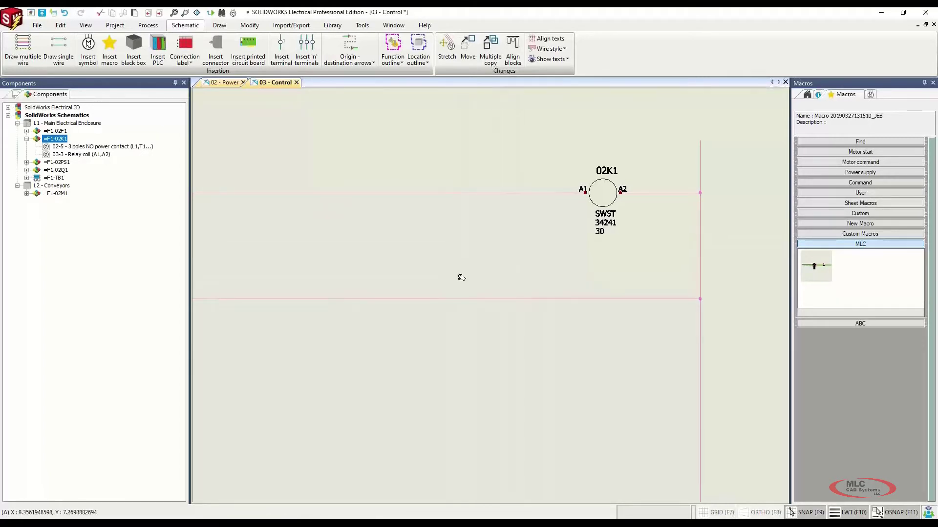
{"action": "middle_click_drag", "start_coordinate": [458, 276], "coordinate": [537, 275]}
{"action": "scroll", "coordinate": [425, 296], "scroll_direction": "down", "scroll_amount": 1}
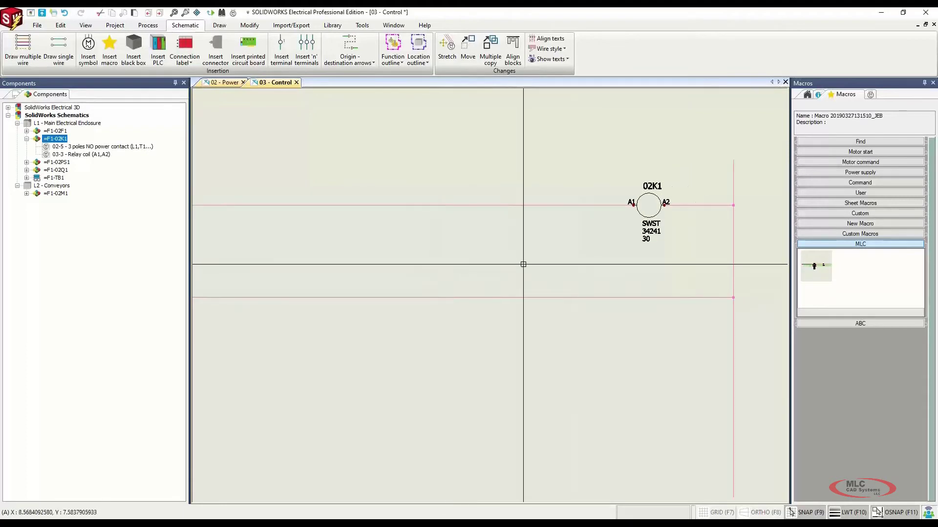
{"action": "middle_click_drag", "start_coordinate": [402, 240], "coordinate": [445, 262]}
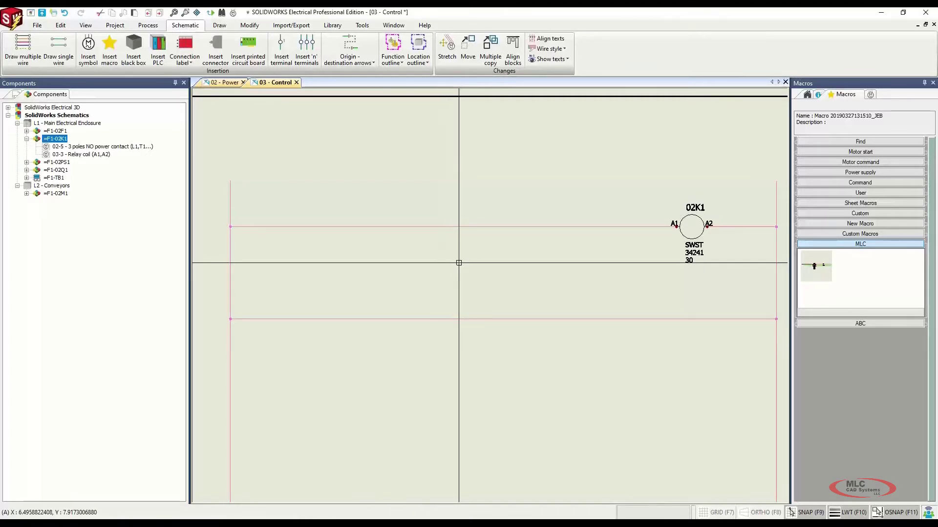
{"action": "left_click", "coordinate": [869, 96]}
{"action": "left_click", "coordinate": [837, 147]}
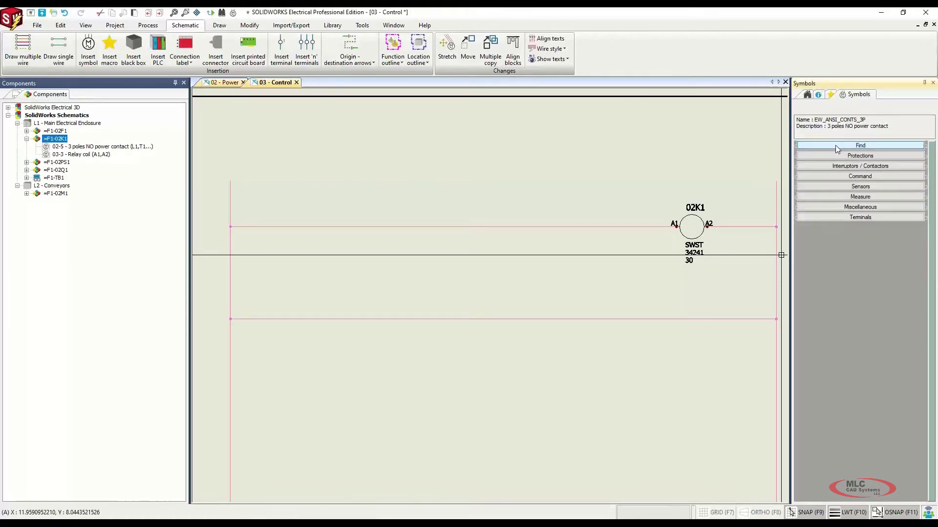
{"action": "left_click", "coordinate": [844, 176]}
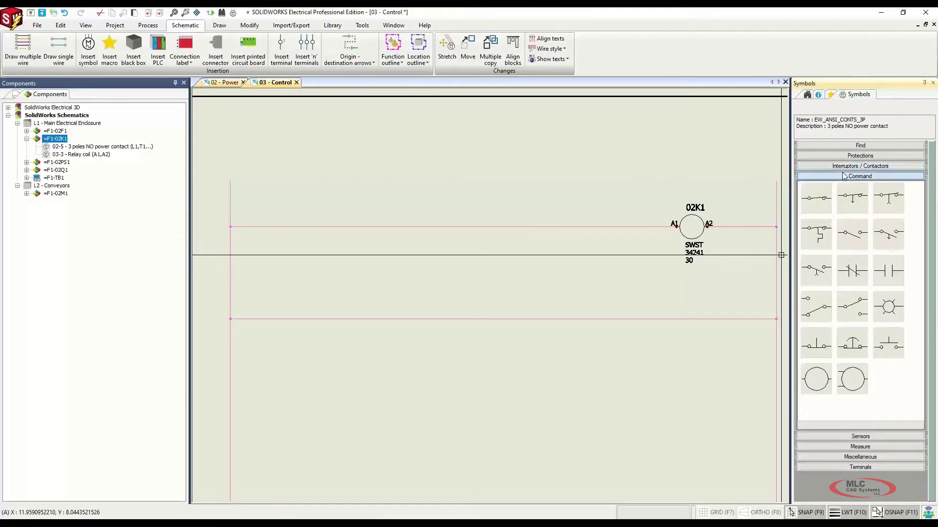
{"action": "left_click", "coordinate": [884, 343]}
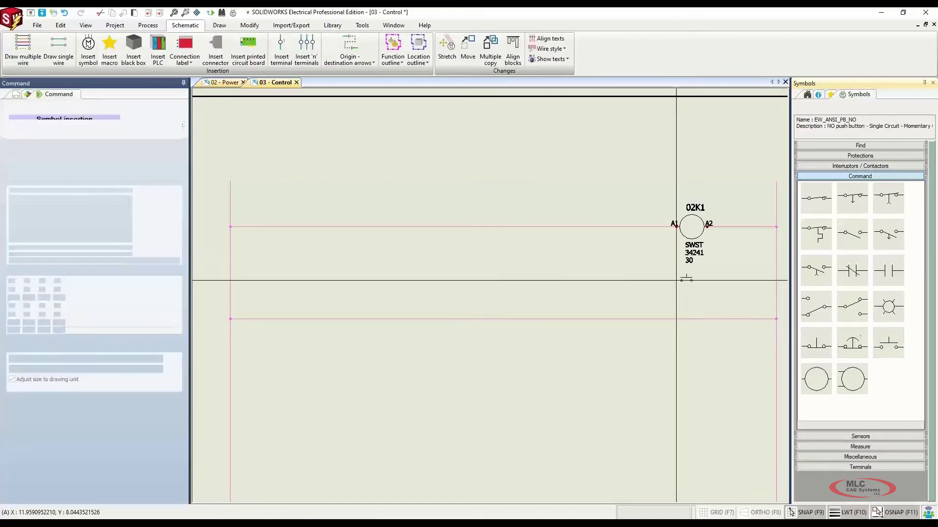
{"action": "left_click", "coordinate": [461, 226]}
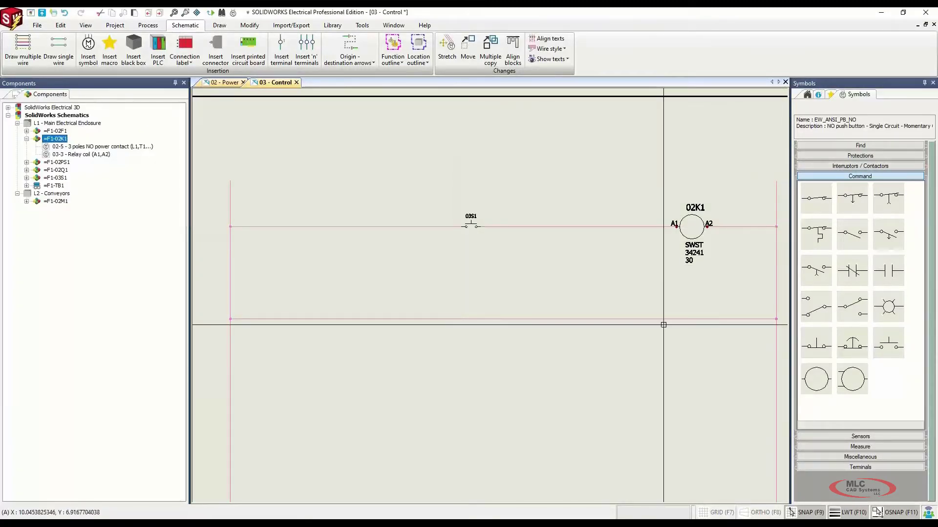
Insert the EW_ANSI_LAMP indicator symbol on the lower rung, directly below the 02K1 coil.
{"action": "scroll", "coordinate": [468, 230], "scroll_direction": "up", "scroll_amount": 4}
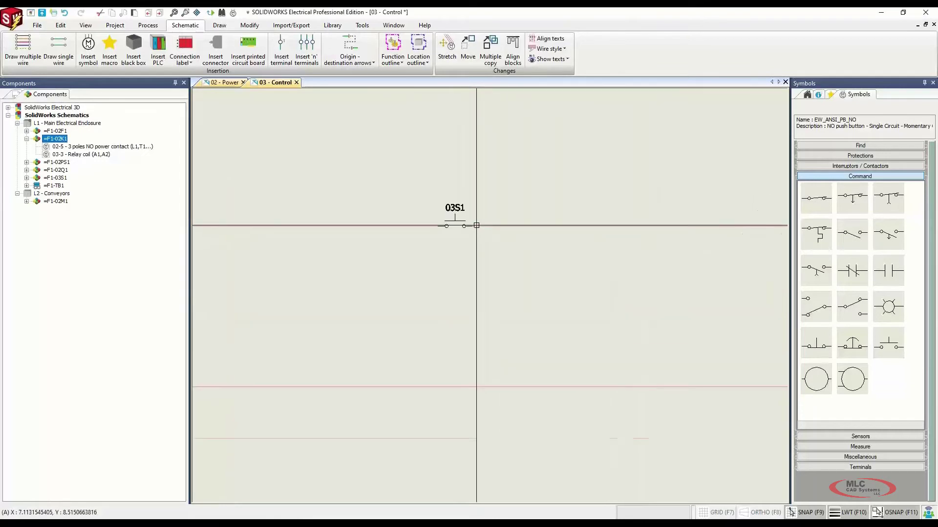
{"action": "scroll", "coordinate": [460, 248], "scroll_direction": "down", "scroll_amount": 2}
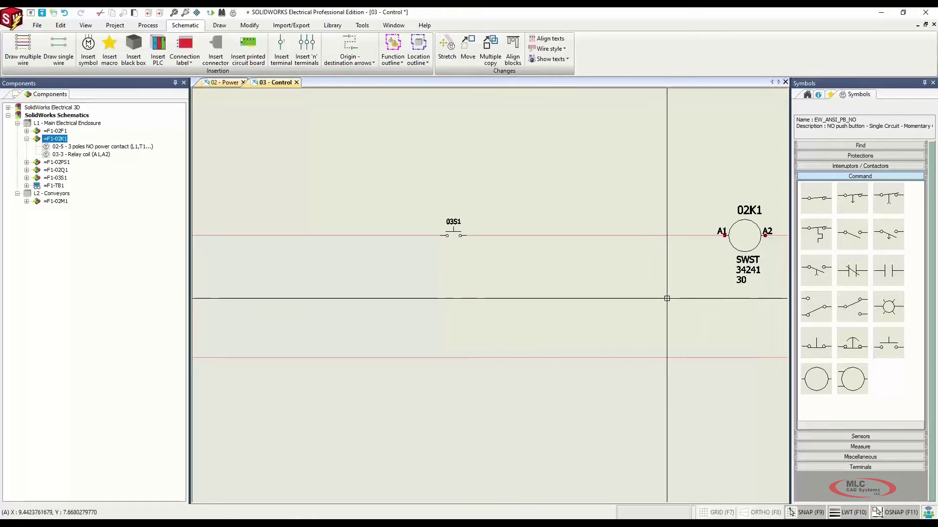
{"action": "middle_click_drag", "start_coordinate": [700, 315], "coordinate": [641, 302]}
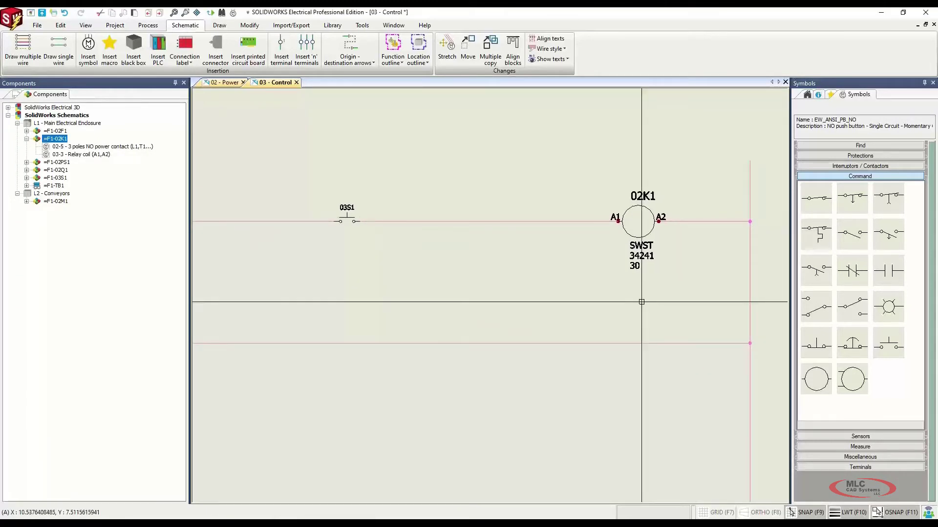
{"action": "left_click", "coordinate": [889, 307]}
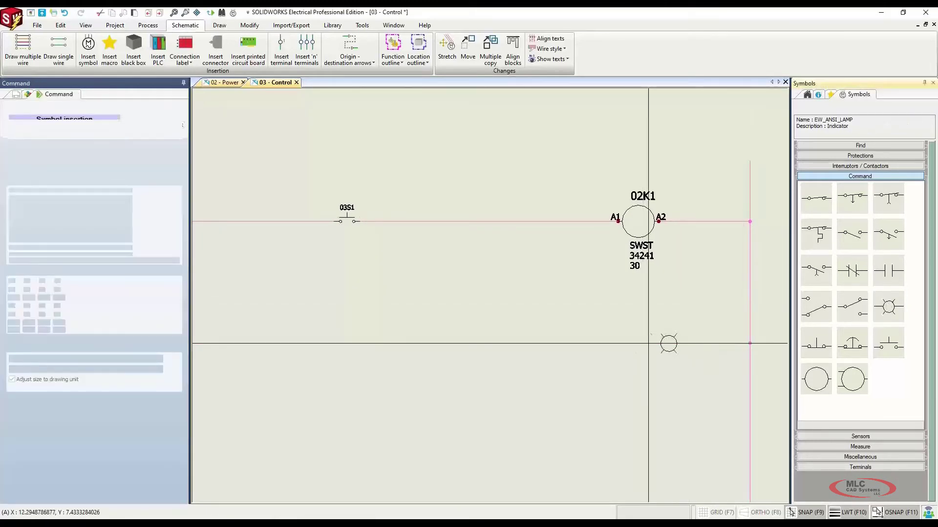
{"action": "left_click", "coordinate": [617, 343]}
{"action": "scroll", "coordinate": [659, 341], "scroll_direction": "up", "scroll_amount": 2}
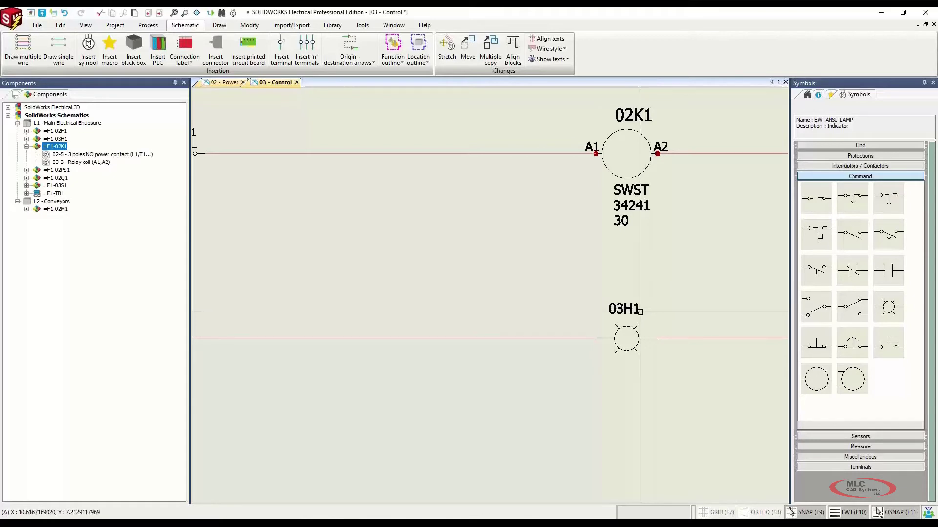
{"action": "scroll", "coordinate": [632, 328], "scroll_direction": "down", "scroll_amount": 1}
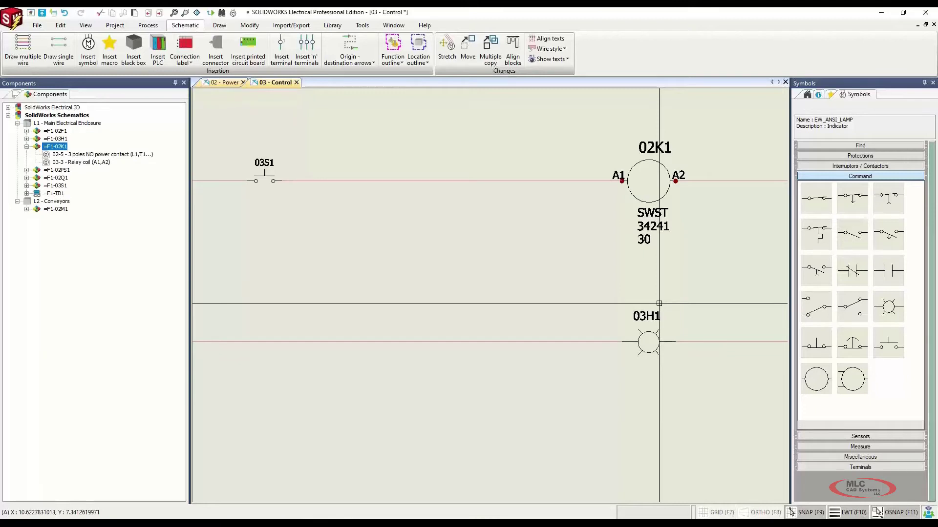
{"action": "right_click", "coordinate": [655, 337]}
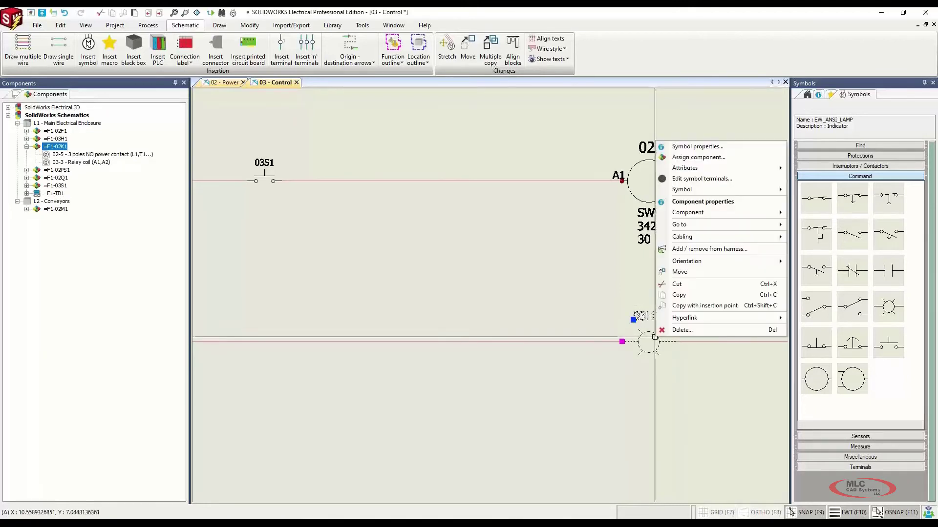
{"action": "left_click", "coordinate": [712, 159]}
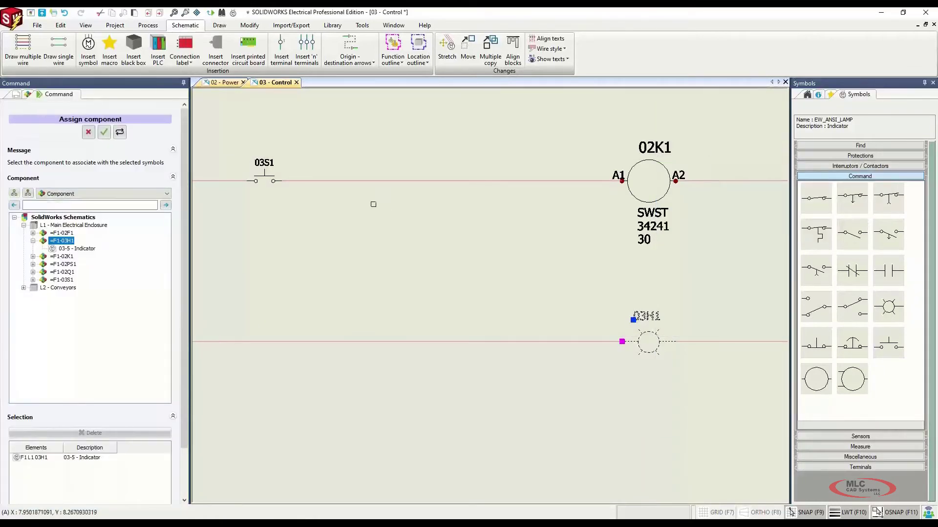
{"action": "left_click", "coordinate": [262, 166]}
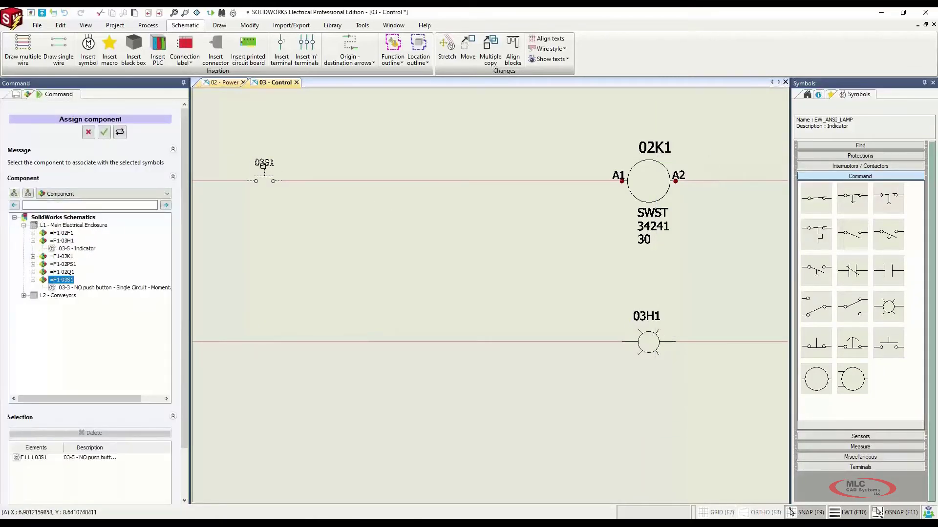
{"action": "left_click", "coordinate": [104, 132]}
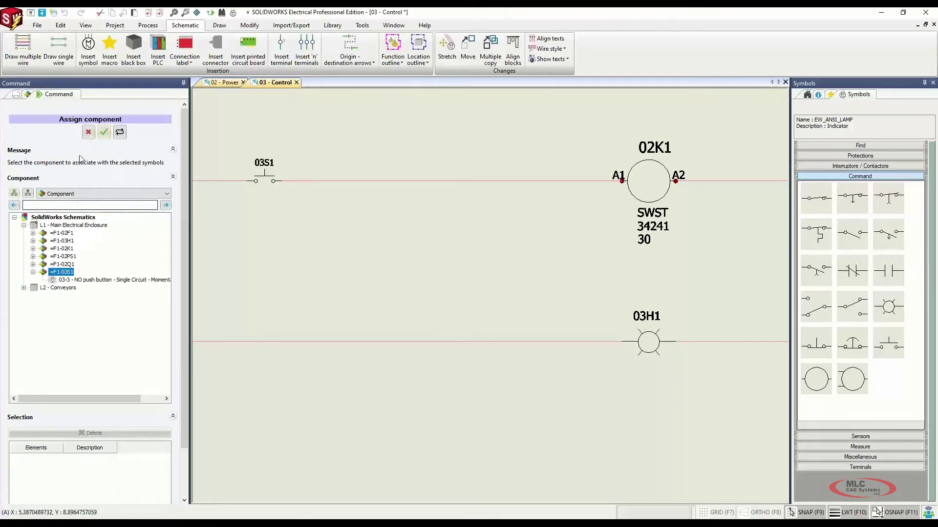
{"action": "left_click", "coordinate": [88, 132]}
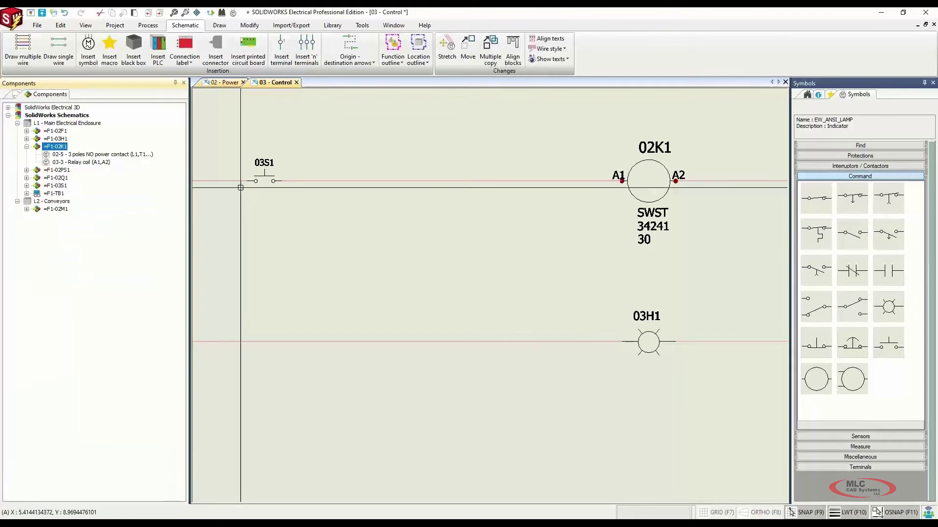
Associate the indicator symbol on the lower rung with the push button component F1-03S1 through its symbol properties.
{"action": "right_click", "coordinate": [650, 331]}
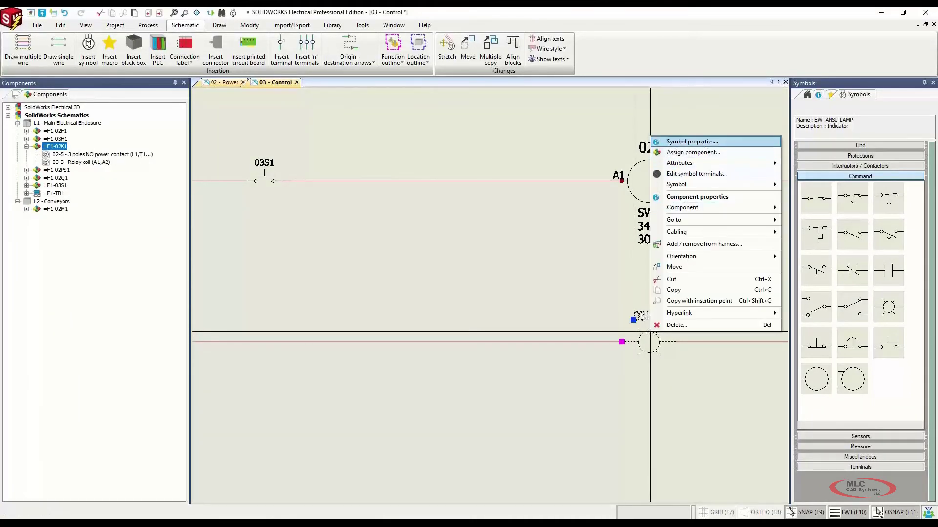
{"action": "left_click", "coordinate": [693, 142]}
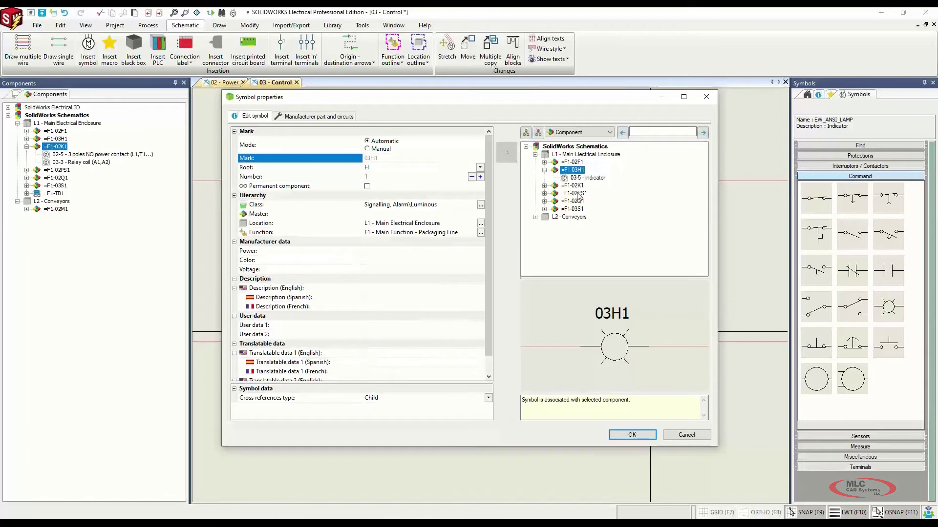
{"action": "left_click", "coordinate": [573, 209]}
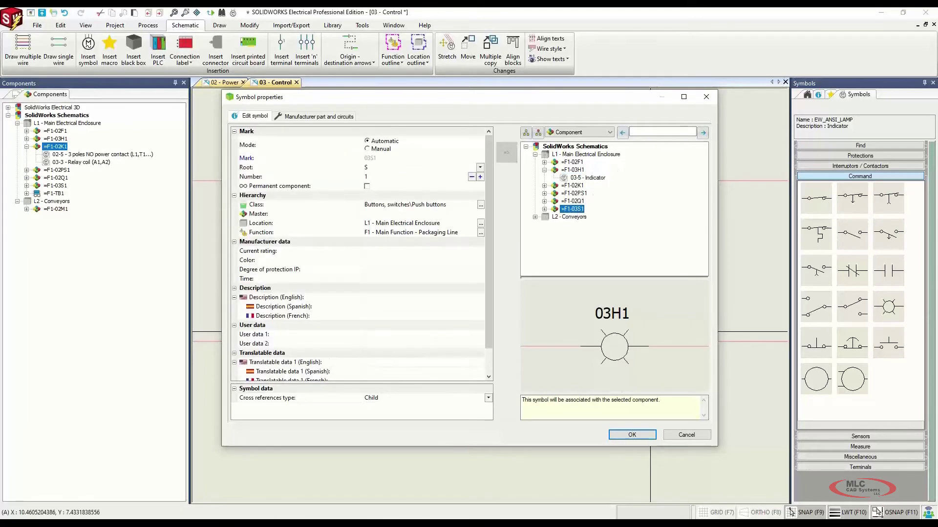
{"action": "left_click", "coordinate": [635, 435]}
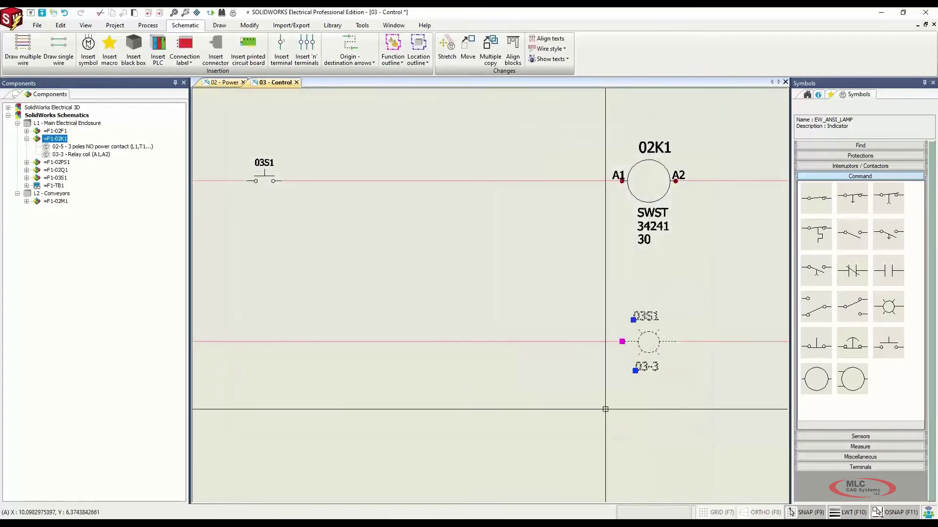
{"action": "key", "text": "Escape"}
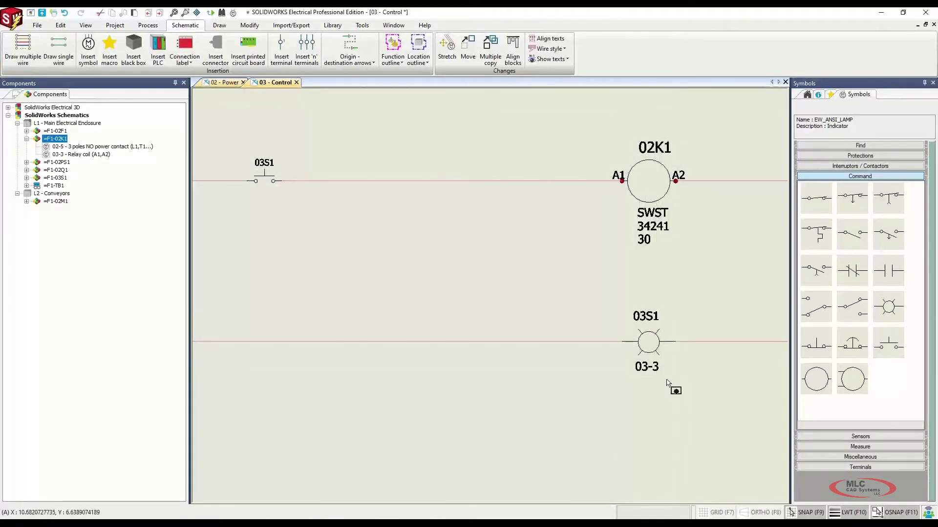
{"action": "left_click", "coordinate": [626, 362]}
{"action": "key", "text": "Escape"}
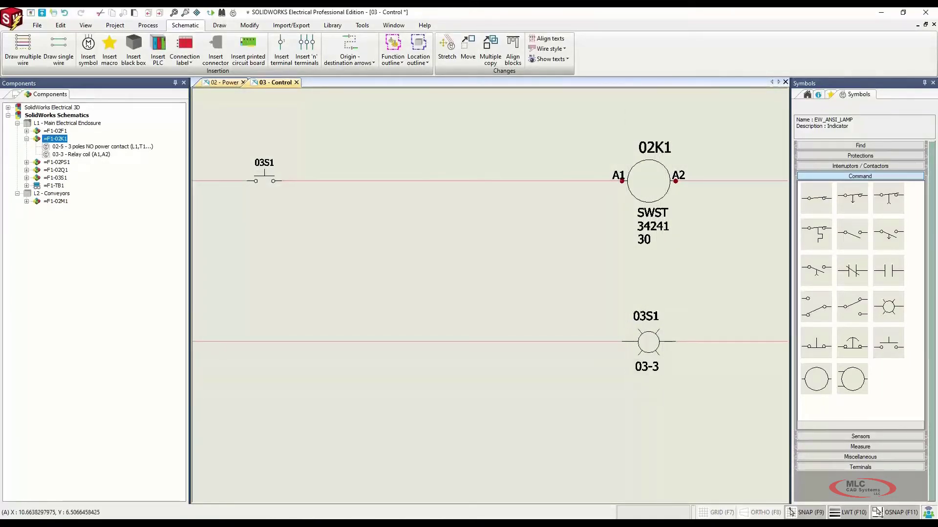
{"action": "scroll", "coordinate": [652, 372], "scroll_direction": "down", "scroll_amount": 3}
{"action": "mouse_move", "coordinate": [525, 305]}
{"action": "middle_mouse_down"}
{"action": "mouse_move", "coordinate": [701, 283]}
{"action": "mouse_move", "coordinate": [576, 285]}
{"action": "mouse_move", "coordinate": [419, 265]}
{"action": "middle_mouse_up"}
{"action": "scroll", "coordinate": [610, 316], "scroll_direction": "up", "scroll_amount": 4}
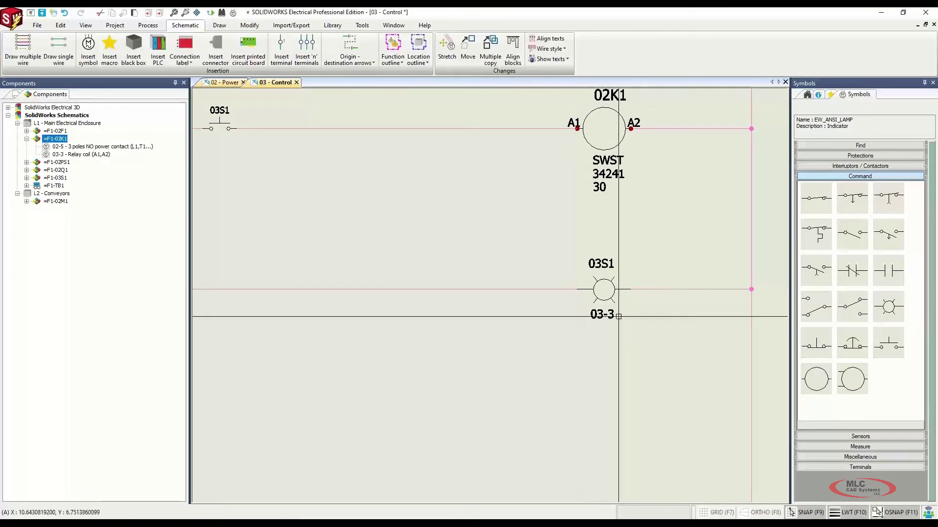
{"action": "middle_click_drag", "start_coordinate": [455, 257], "coordinate": [488, 282]}
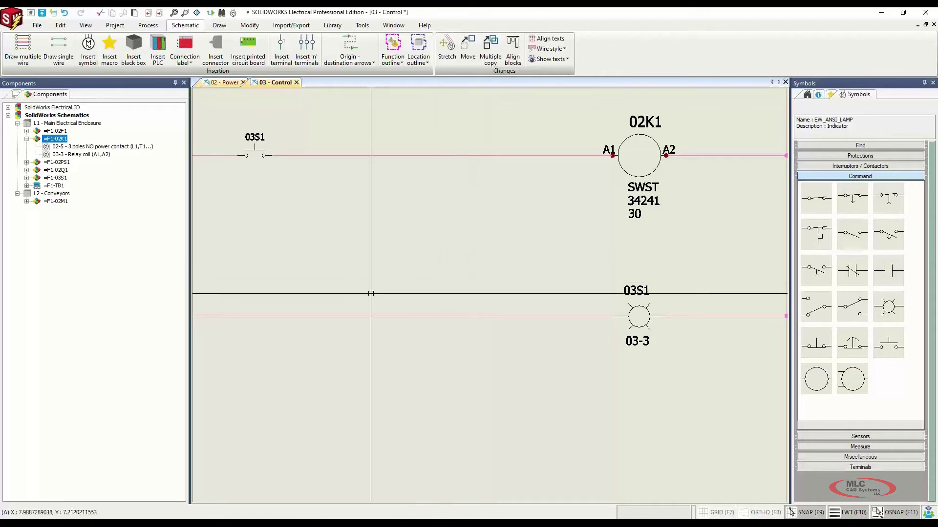
Insert an emergency NC push button (EW_ANSI_PB_NC_EMER) on the upper rung between the left rail and push button 03S1.
{"action": "middle_click_drag", "start_coordinate": [371, 293], "coordinate": [626, 337]}
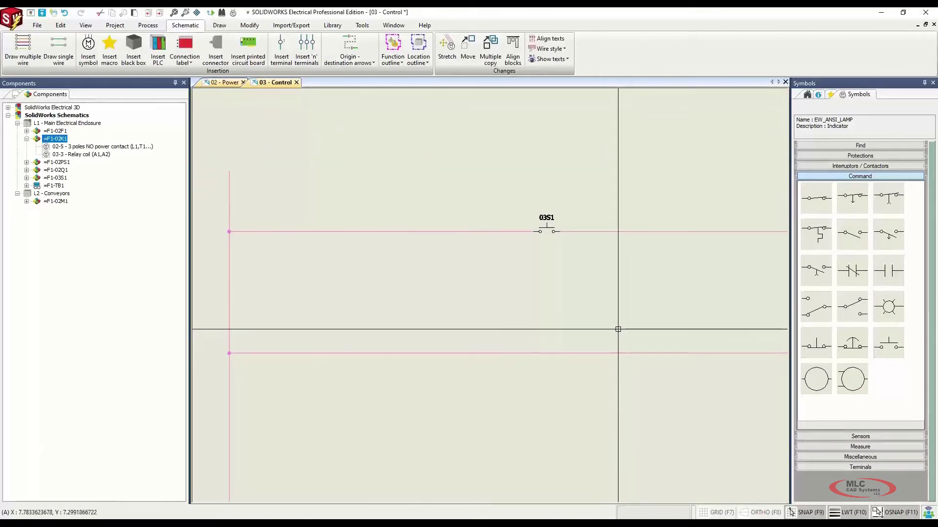
{"action": "left_click", "coordinate": [862, 352]}
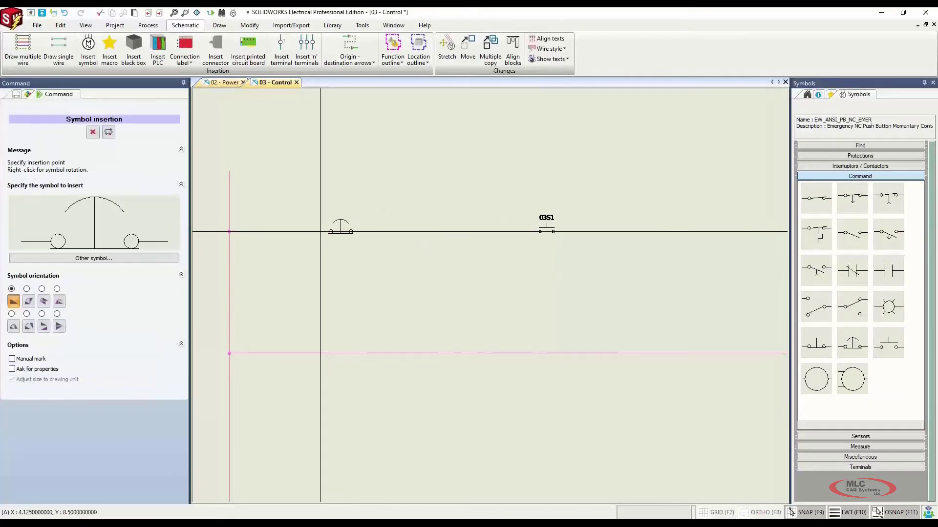
{"action": "left_click", "coordinate": [320, 231]}
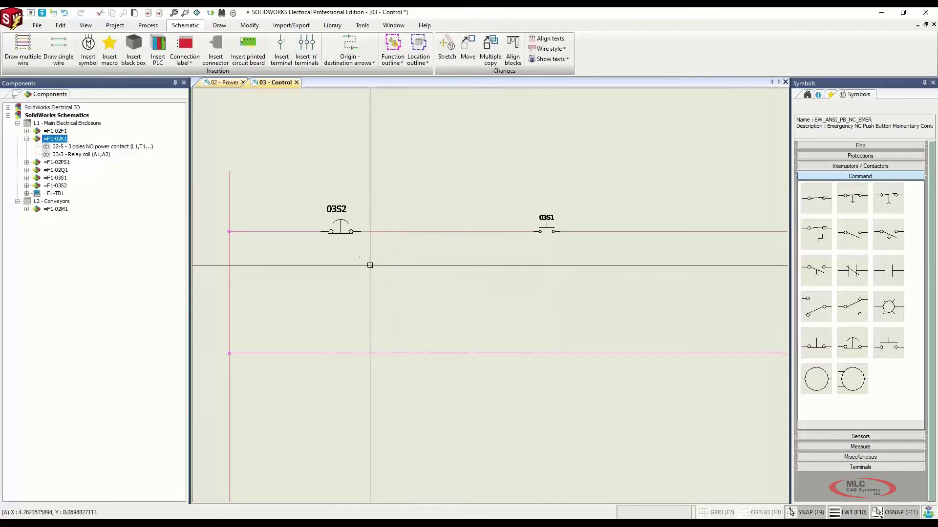
Insert the NO Contact circuit (14, 15) of component 02K1's manufacturer part on the lower rung, below push button 03S1.
{"action": "scroll", "coordinate": [363, 261], "scroll_direction": "up", "scroll_amount": 1}
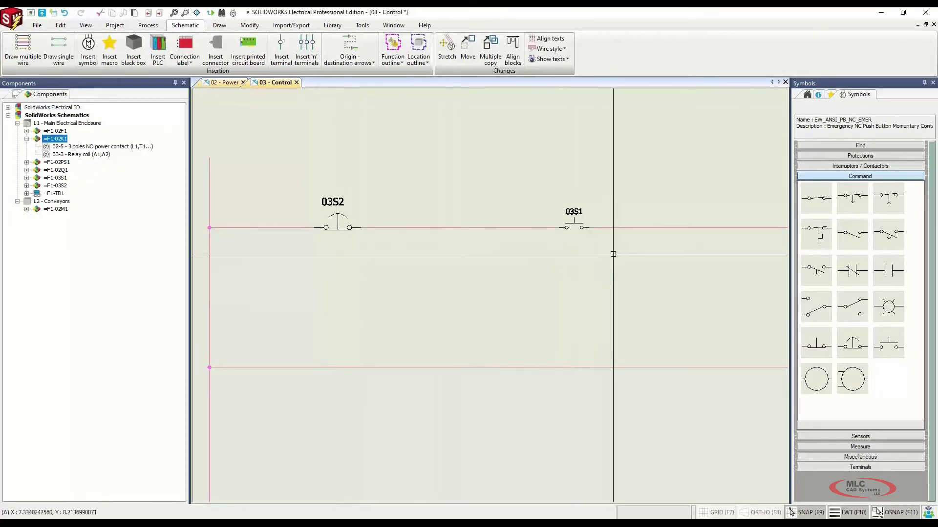
{"action": "scroll", "coordinate": [608, 274], "scroll_direction": "down", "scroll_amount": 1}
{"action": "middle_click_drag", "start_coordinate": [607, 282], "coordinate": [509, 271]}
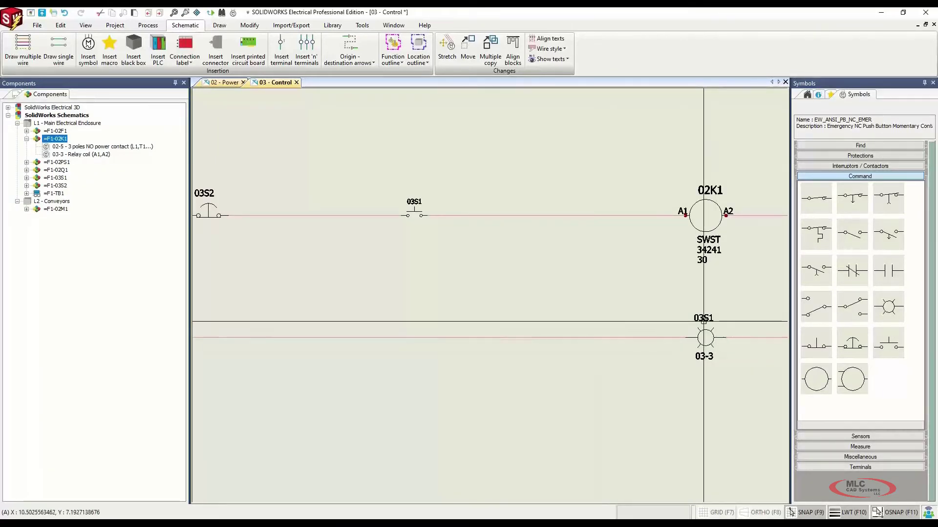
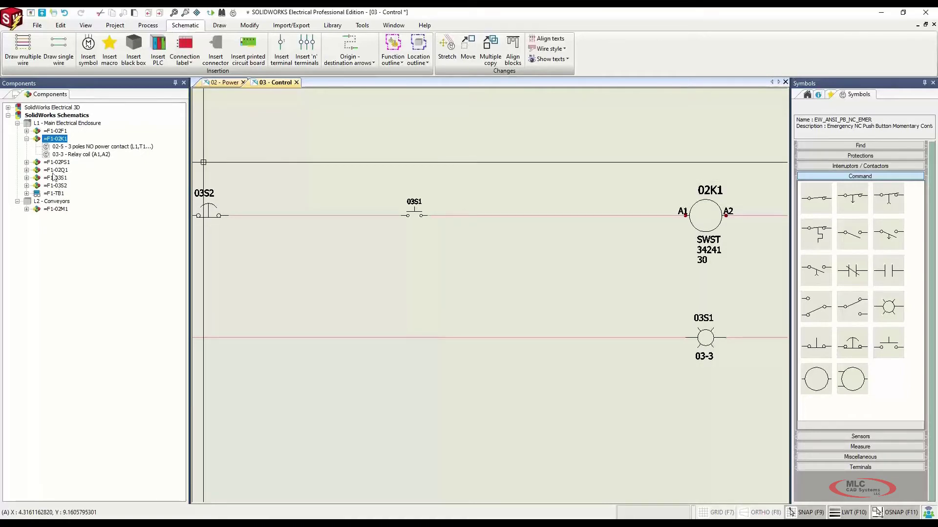
{"action": "right_click", "coordinate": [56, 142]}
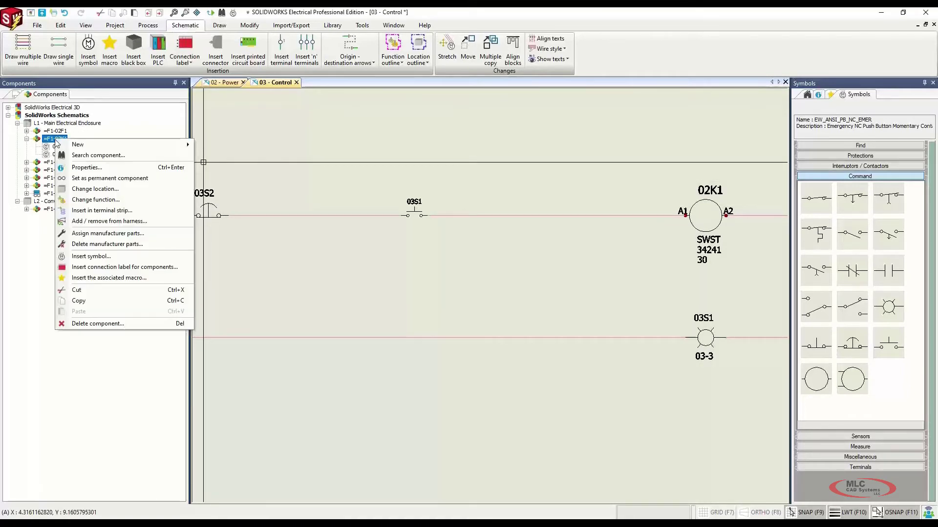
{"action": "left_click", "coordinate": [88, 256]}
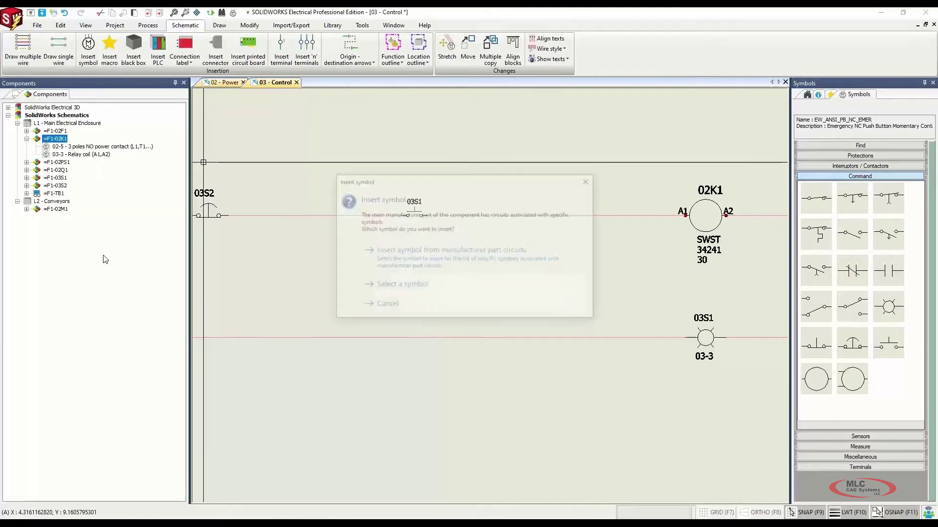
{"action": "left_click", "coordinate": [498, 266]}
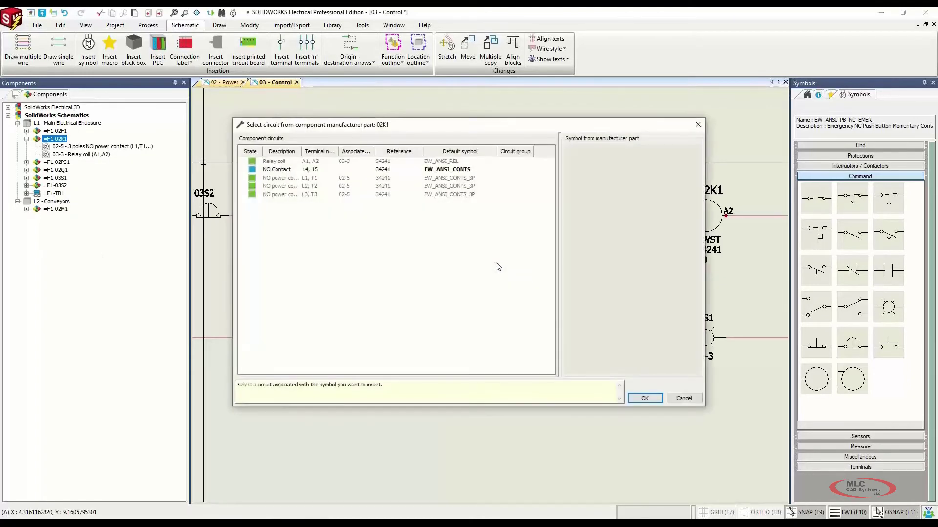
{"action": "left_click", "coordinate": [281, 170]}
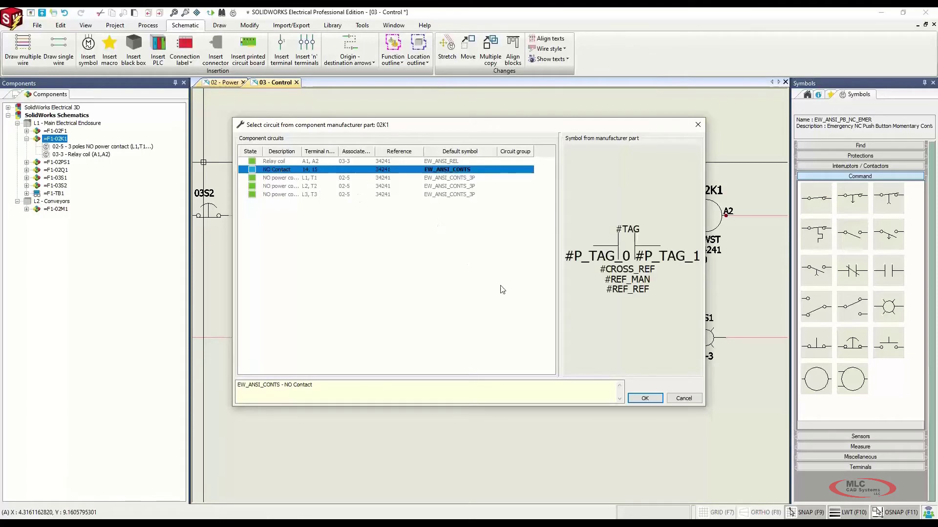
{"action": "left_click", "coordinate": [644, 398]}
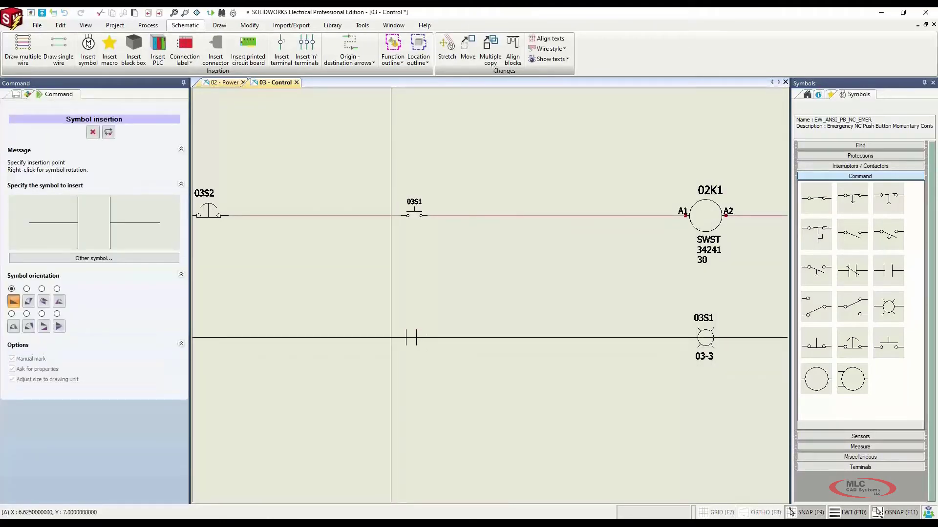
{"action": "left_click", "coordinate": [391, 338]}
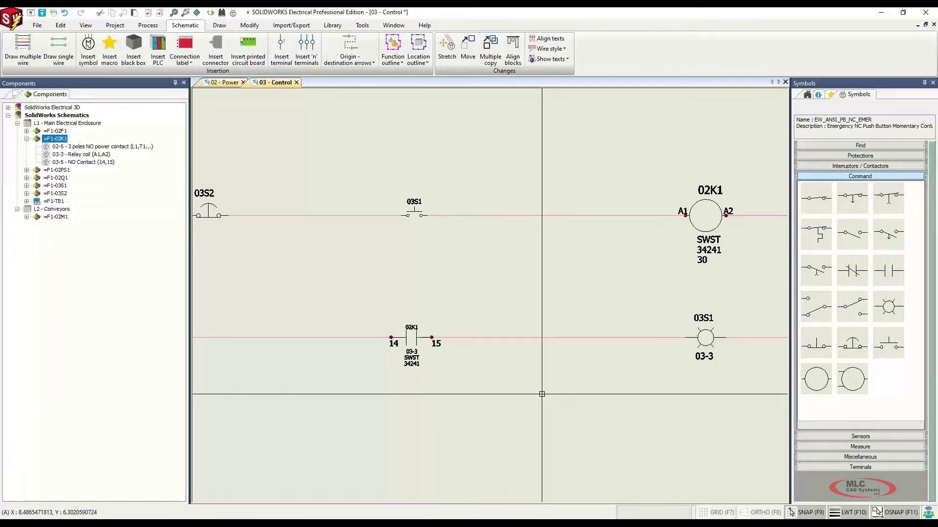
Copy the left rail's wire segment to join both rungs between 03S2 and 03S1, and erase the lower rung's wire back to the rail.
{"action": "scroll", "coordinate": [336, 253], "scroll_direction": "down", "scroll_amount": 2}
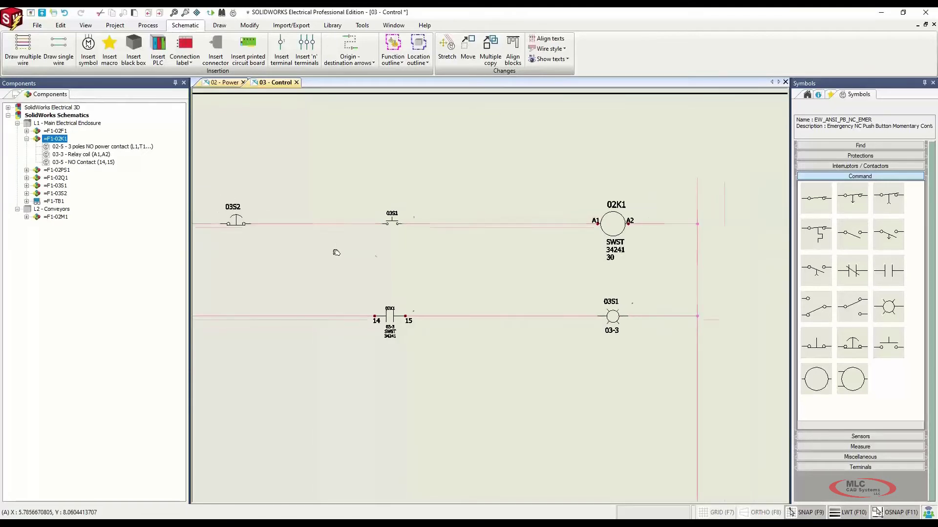
{"action": "middle_click_drag", "start_coordinate": [336, 252], "coordinate": [379, 255]}
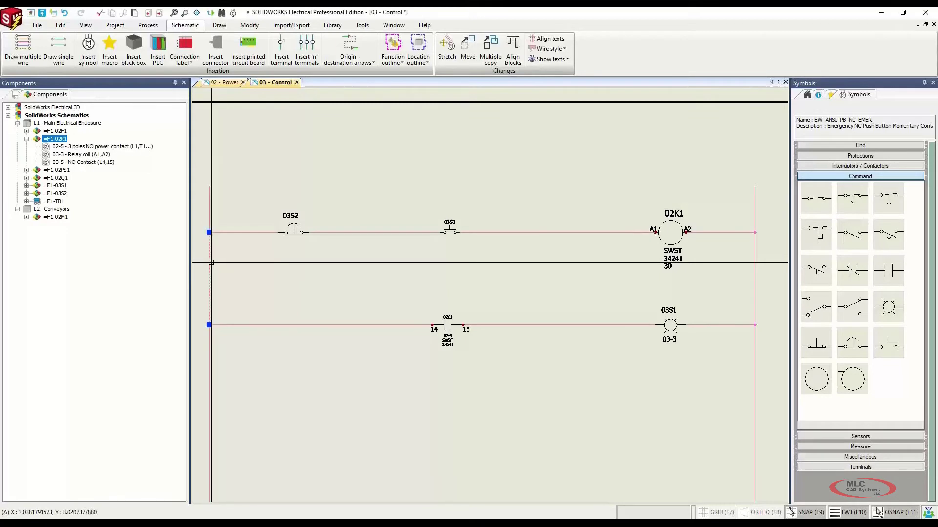
{"action": "key", "text": "ctrl+c"}
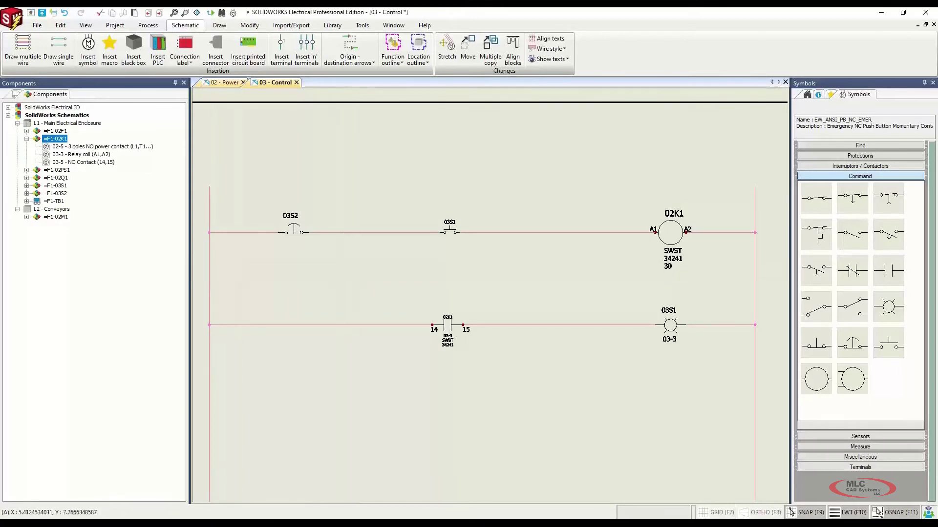
{"action": "key", "text": "ctrl+v"}
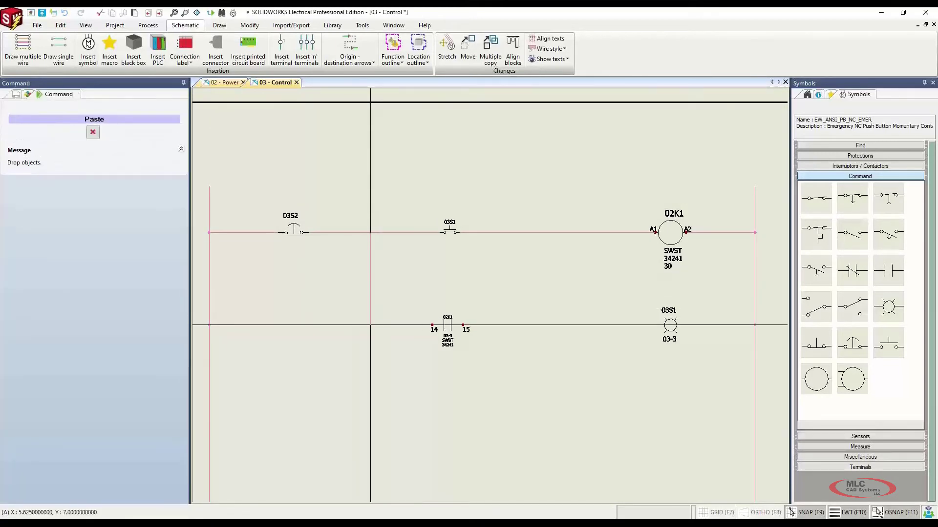
{"action": "left_click", "coordinate": [370, 325]}
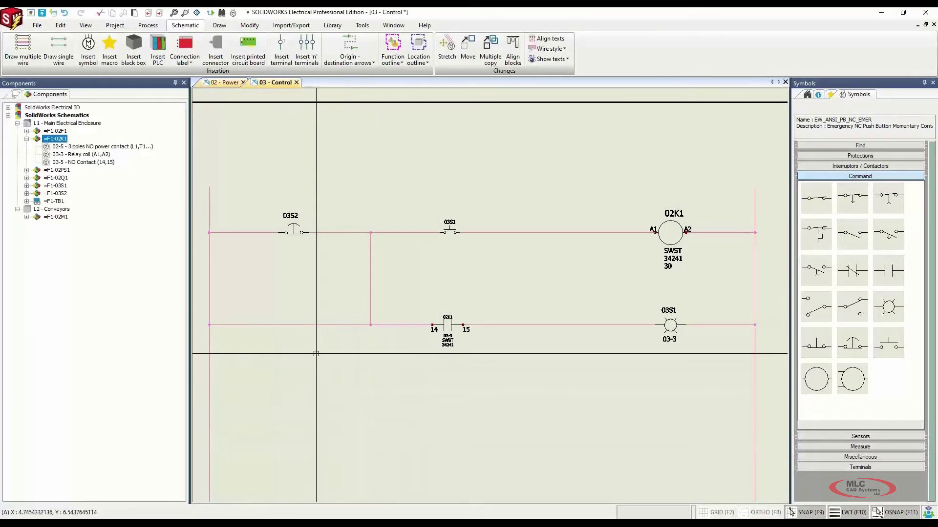
{"action": "left_click", "coordinate": [303, 326]}
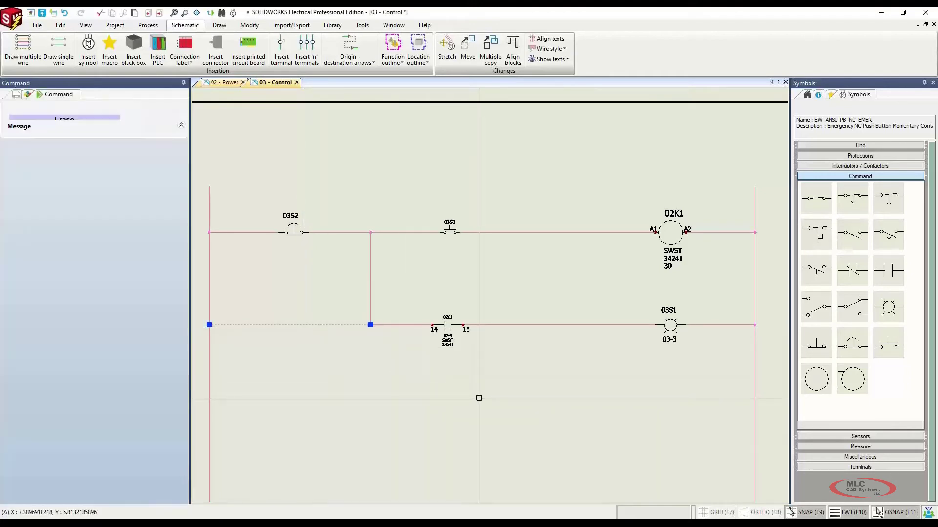
{"action": "key", "text": "Delete"}
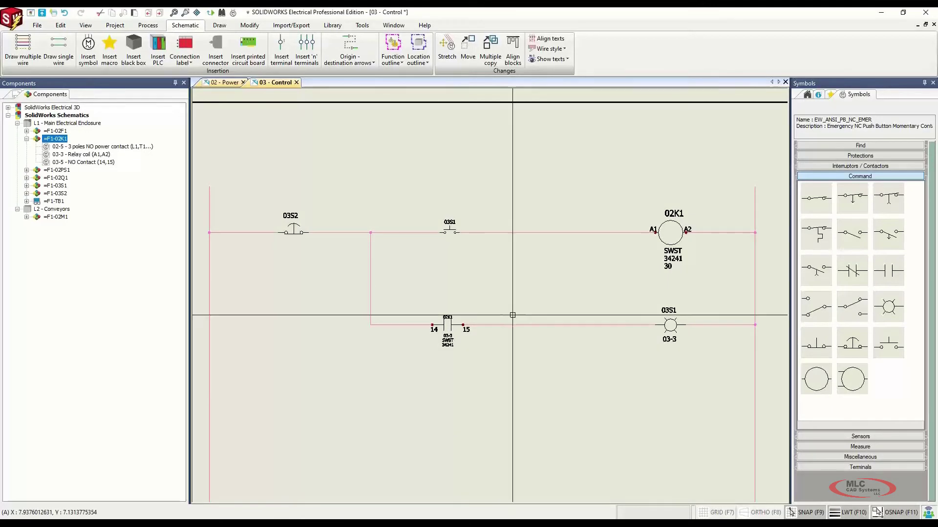
Paste two more vertical wires between the rungs, one after the 02K1 contact and one before the lamp, and delete the lower-rung segment between them.
{"action": "key", "text": "ctrl+v"}
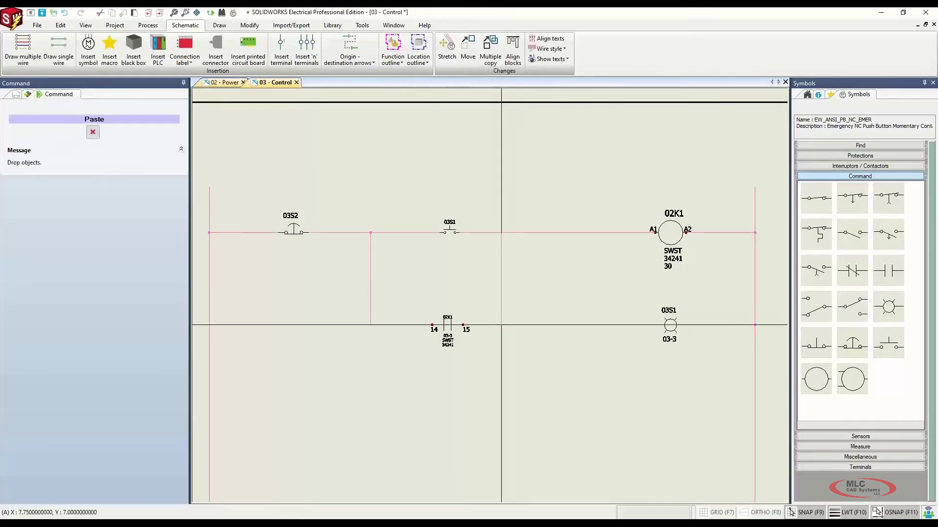
{"action": "left_click", "coordinate": [502, 325]}
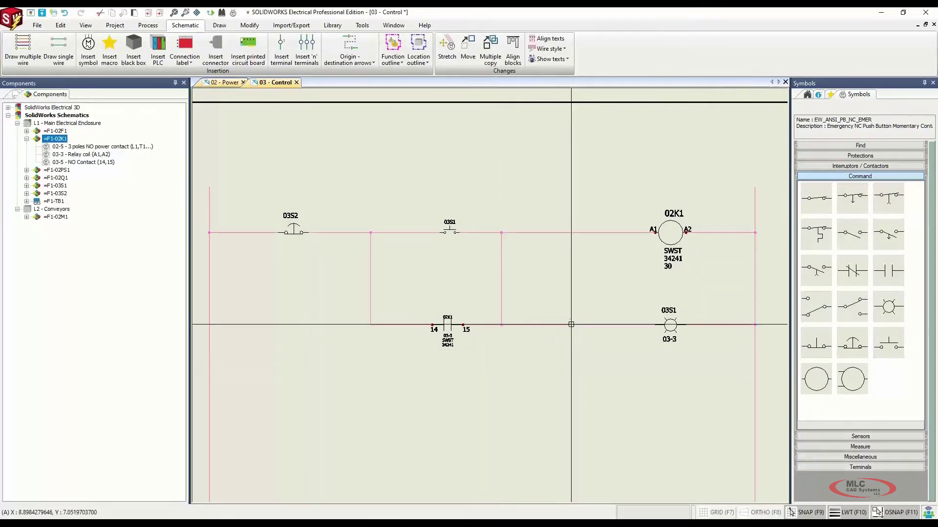
{"action": "key", "text": "ctrl+v"}
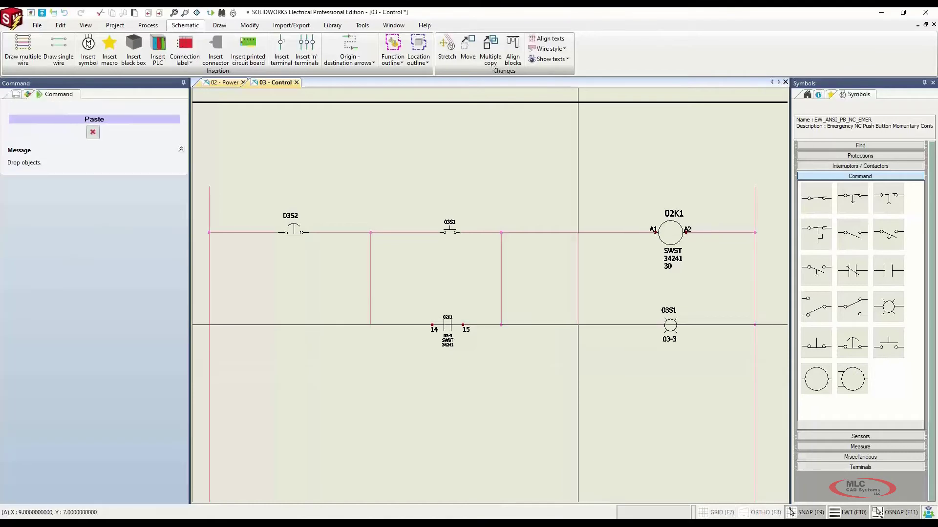
{"action": "left_click", "coordinate": [578, 325]}
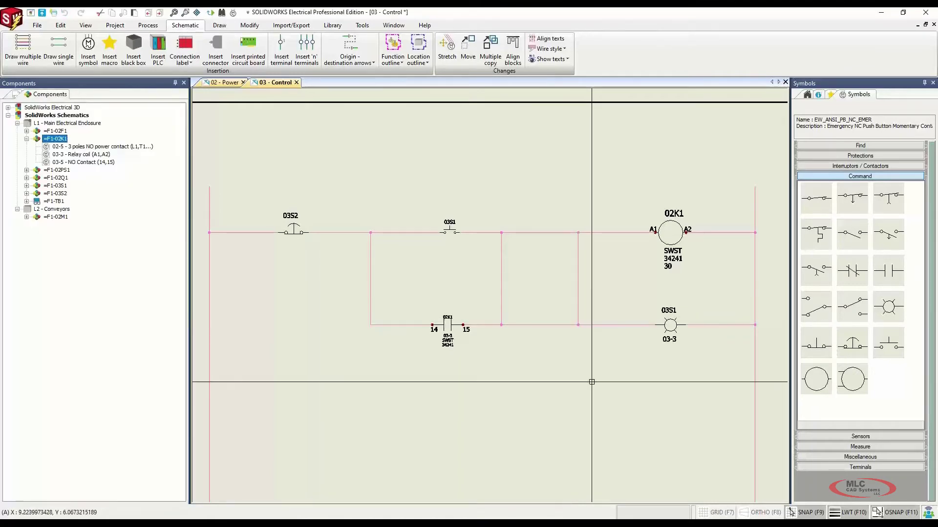
{"action": "left_click", "coordinate": [538, 324]}
{"action": "key", "text": "Delete"}
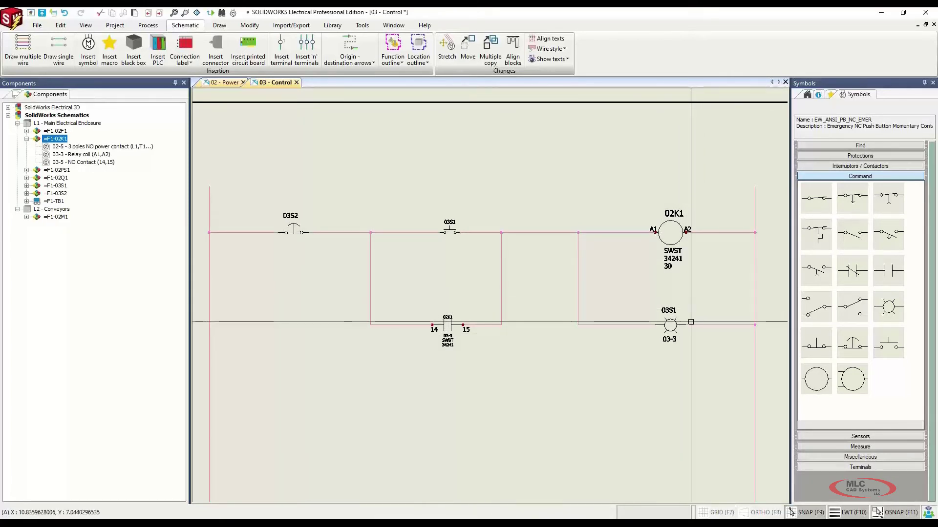
Search for manufacturer parts matching the class of push button component 03S1 on the upper rung.
{"action": "scroll", "coordinate": [690, 323], "scroll_direction": "down", "scroll_amount": 1}
{"action": "scroll", "coordinate": [565, 273], "scroll_direction": "up", "scroll_amount": 1}
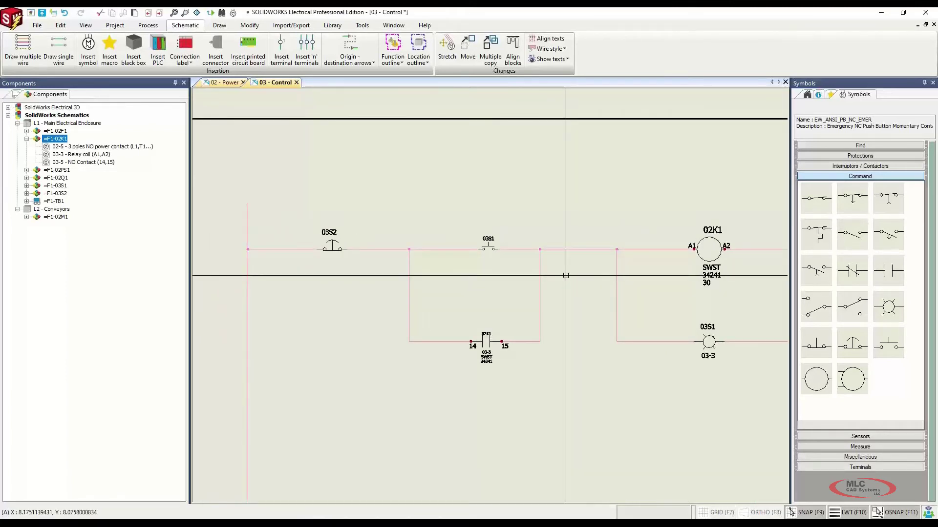
{"action": "scroll", "coordinate": [489, 247], "scroll_direction": "up", "scroll_amount": 2}
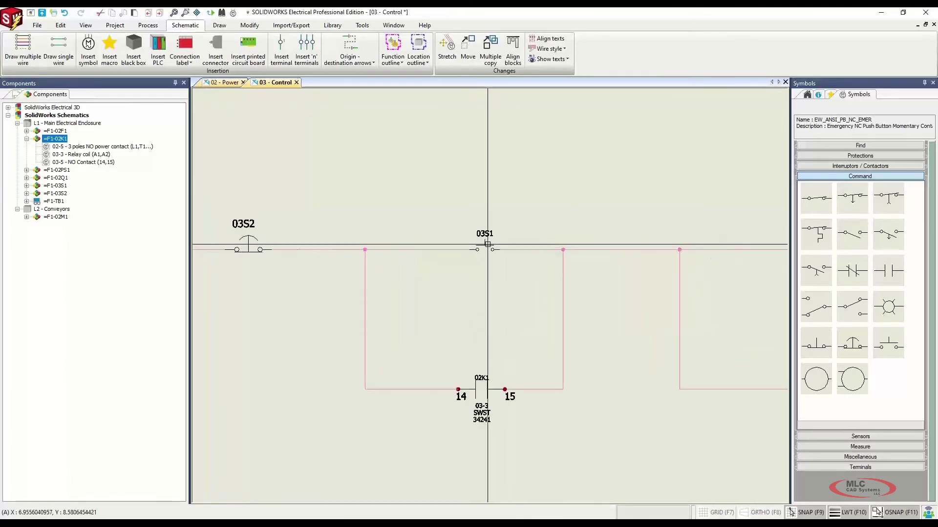
{"action": "middle_click_drag", "start_coordinate": [508, 258], "coordinate": [394, 226]}
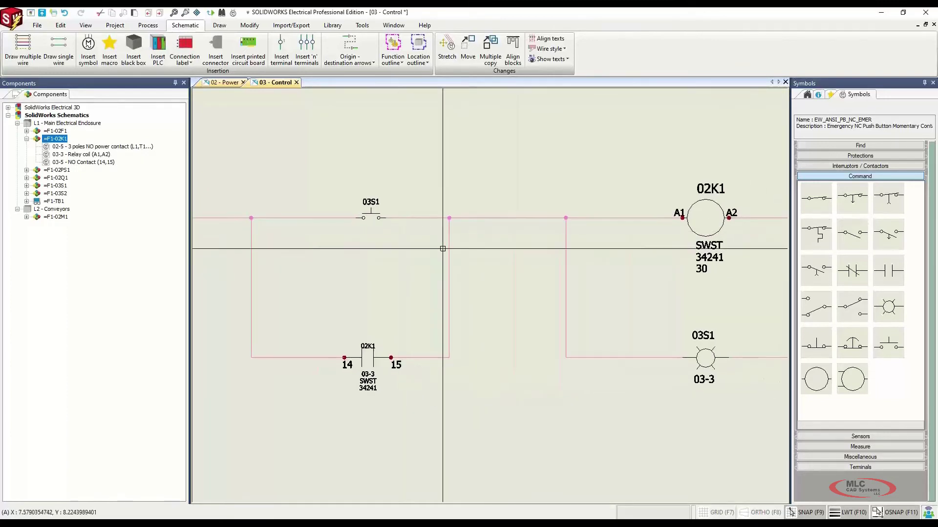
{"action": "right_click", "coordinate": [379, 216]}
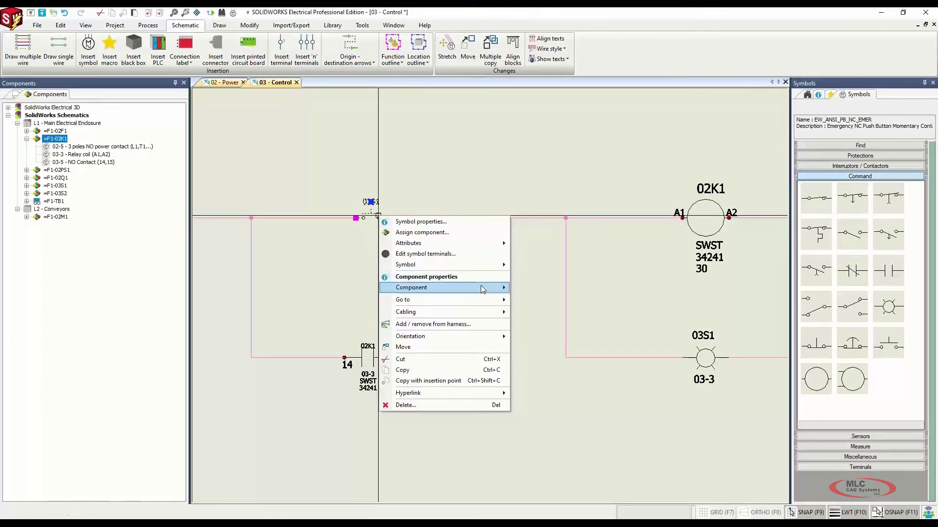
{"action": "mouse_move", "coordinate": [483, 286]}
{"action": "left_click", "coordinate": [551, 325]}
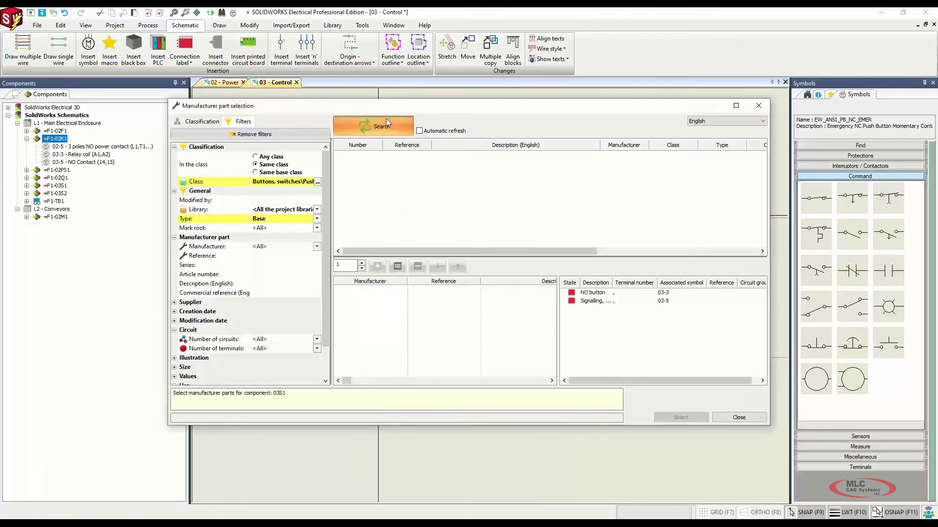
{"action": "left_click", "coordinate": [386, 122]}
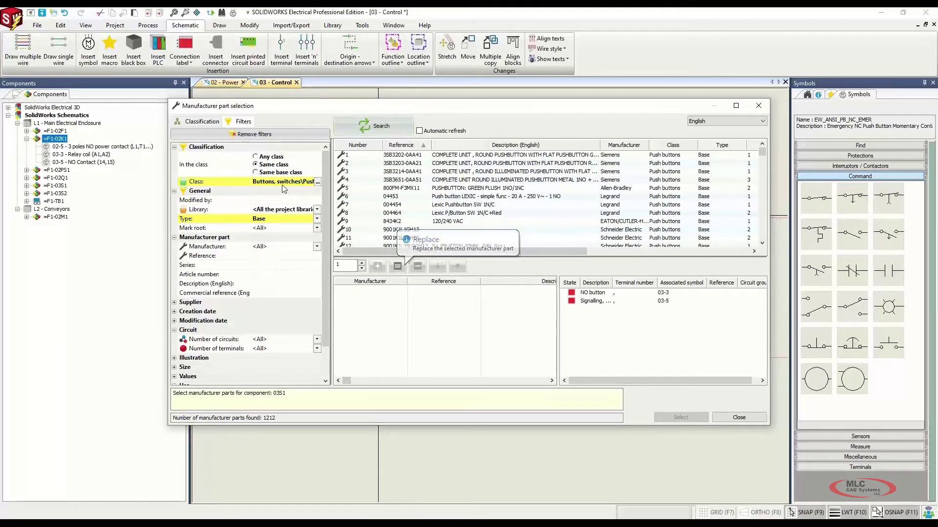
Filter the parts by manufacturer SWST, assign SWST-PB-SPST to 03S1, and expand that component's circuits in the component tree.
{"action": "left_click", "coordinate": [283, 247]}
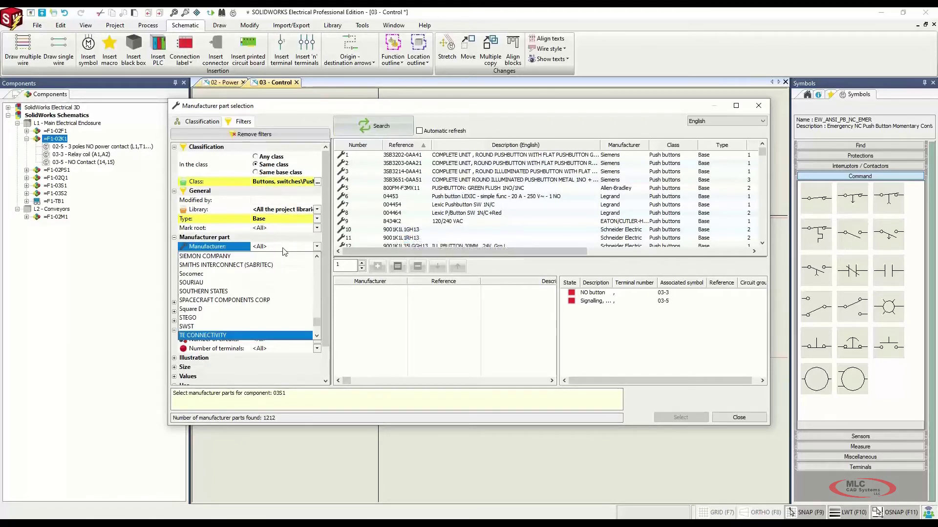
{"action": "left_click", "coordinate": [225, 326]}
{"action": "left_click", "coordinate": [370, 130]}
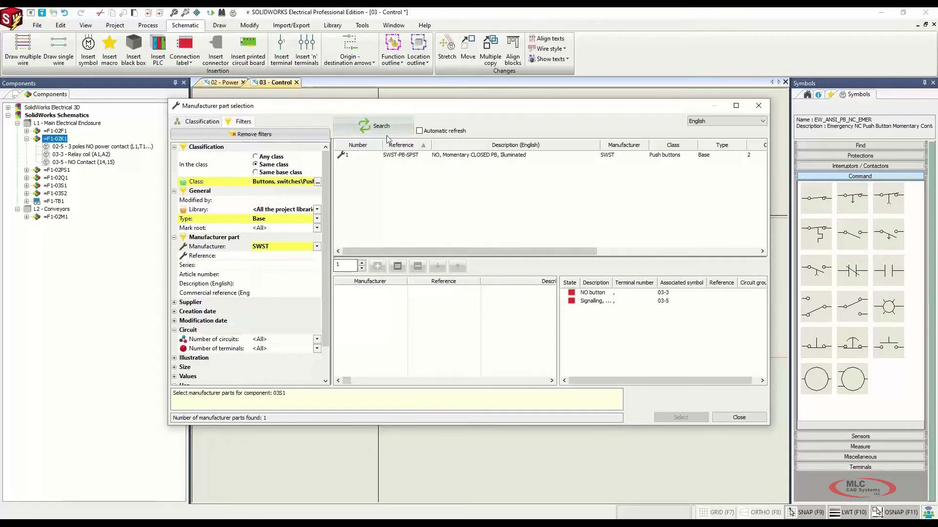
{"action": "double_click", "coordinate": [389, 155]}
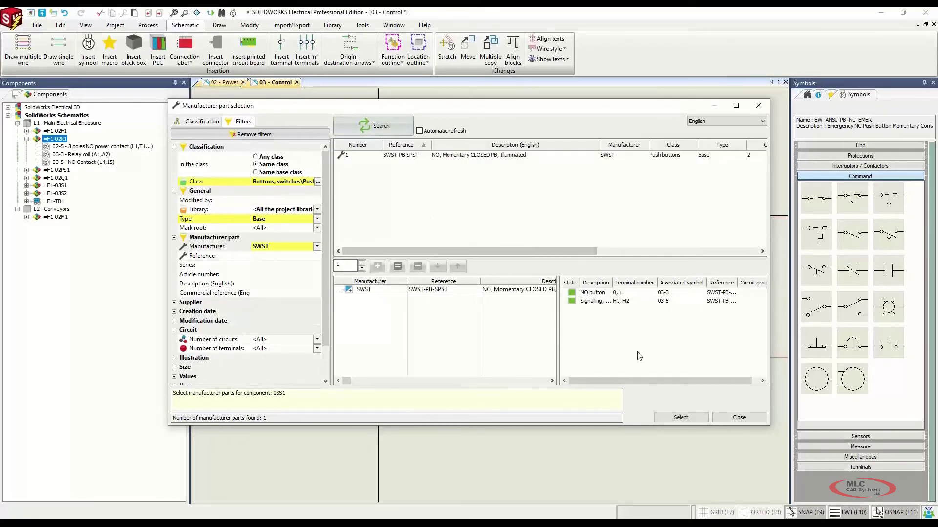
{"action": "left_click", "coordinate": [683, 418]}
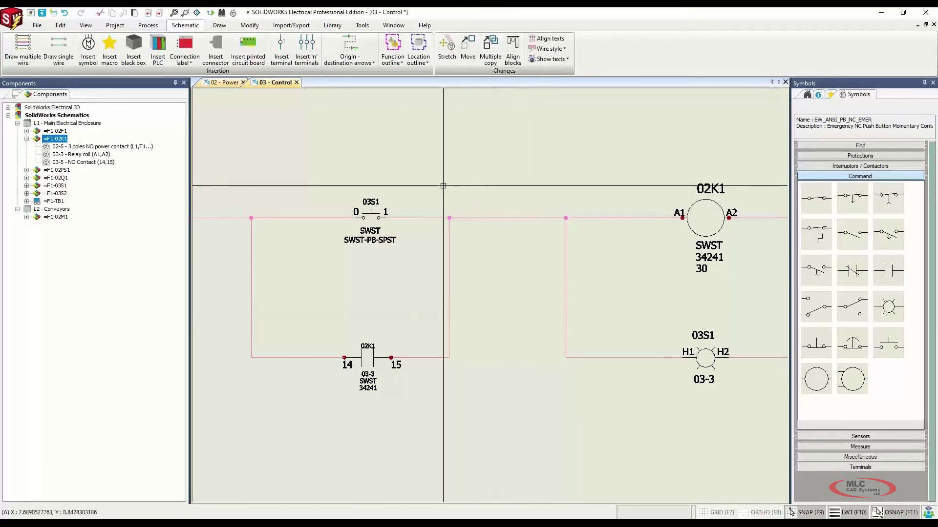
{"action": "left_click", "coordinate": [27, 186]}
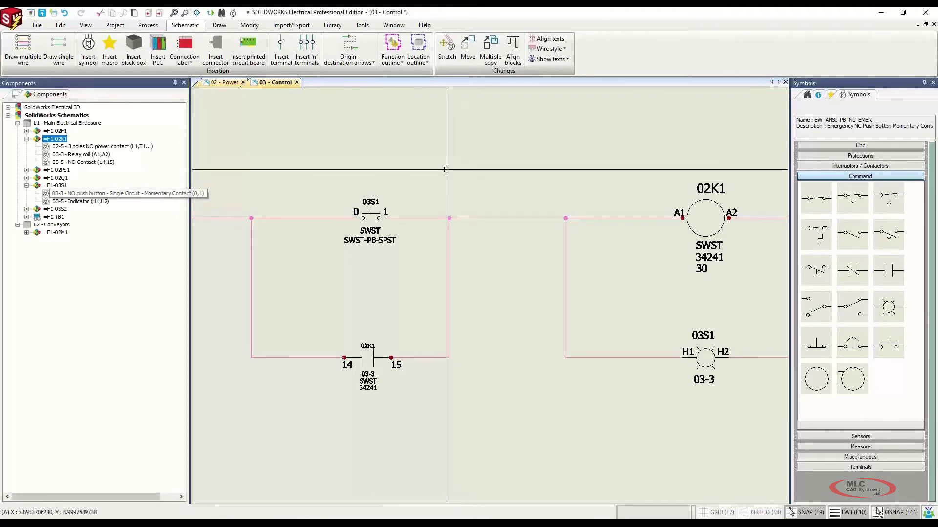
Assign the SWST manufacturer part 2124252 (NC, Momentary Open ESTOP) to emergency push button 03S2 through its symbol properties.
{"action": "scroll", "coordinate": [454, 247], "scroll_direction": "down", "scroll_amount": 1}
{"action": "middle_click_drag", "start_coordinate": [381, 272], "coordinate": [520, 272]}
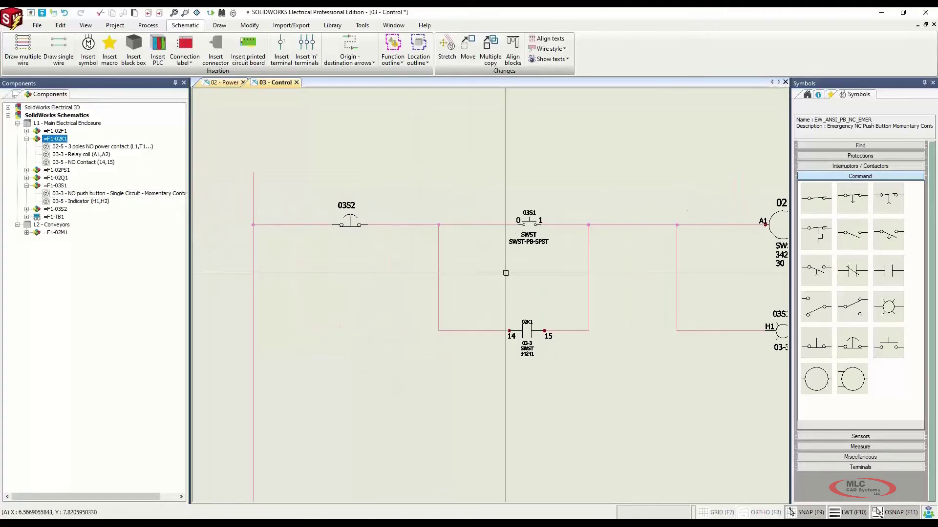
{"action": "scroll", "coordinate": [362, 214], "scroll_direction": "up", "scroll_amount": 3}
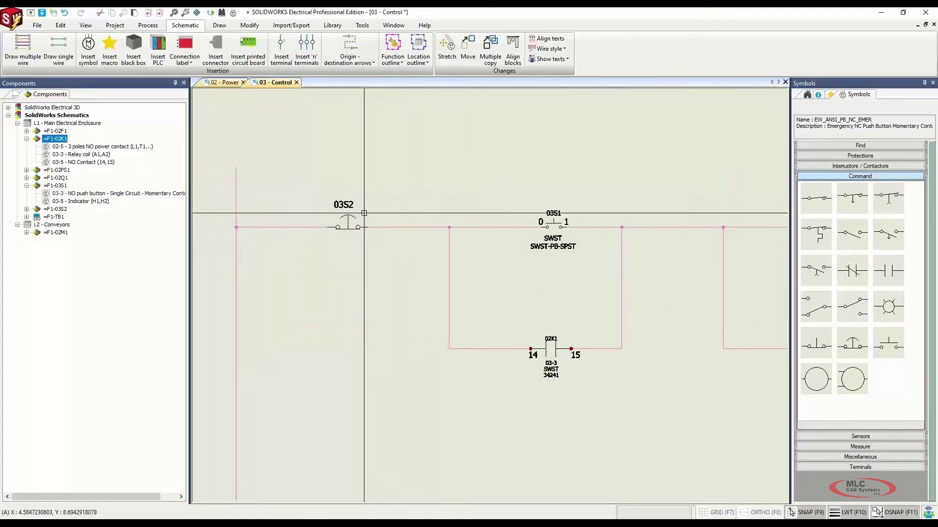
{"action": "right_click", "coordinate": [341, 224]}
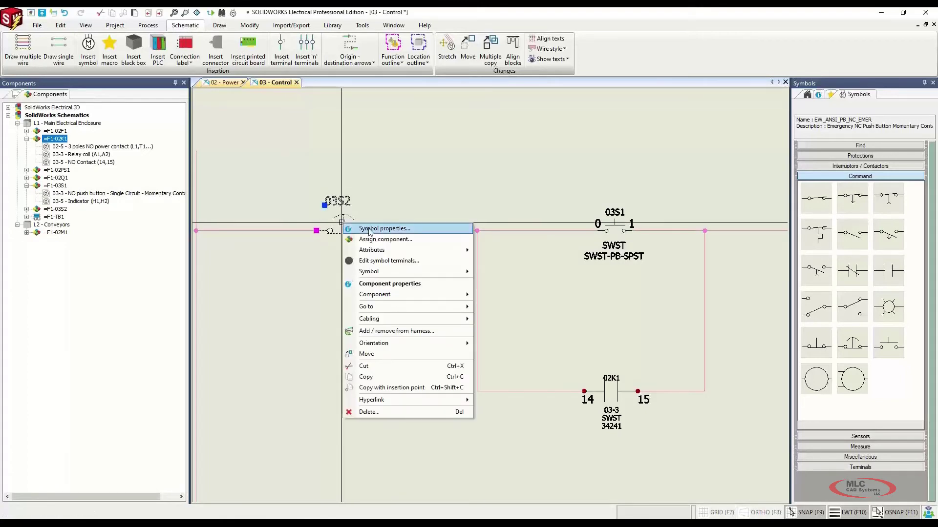
{"action": "left_click", "coordinate": [352, 229]}
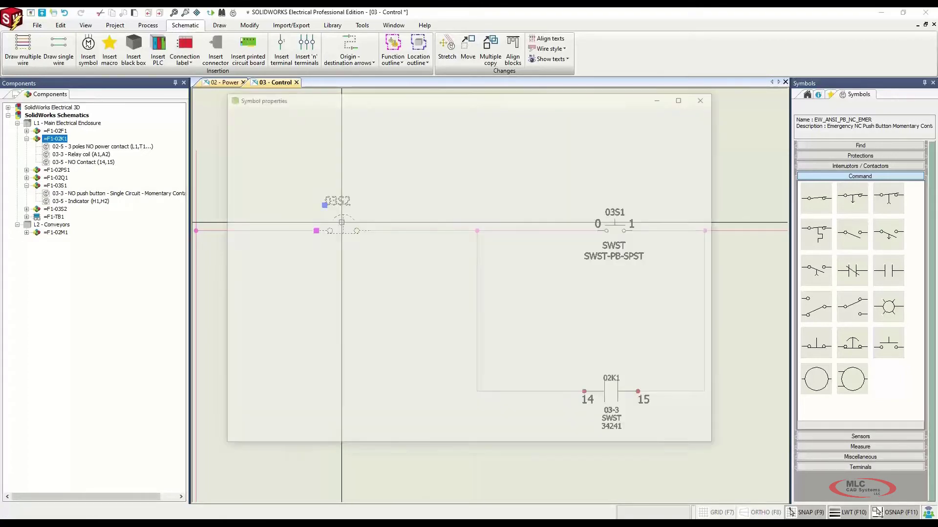
{"action": "left_click", "coordinate": [320, 116]}
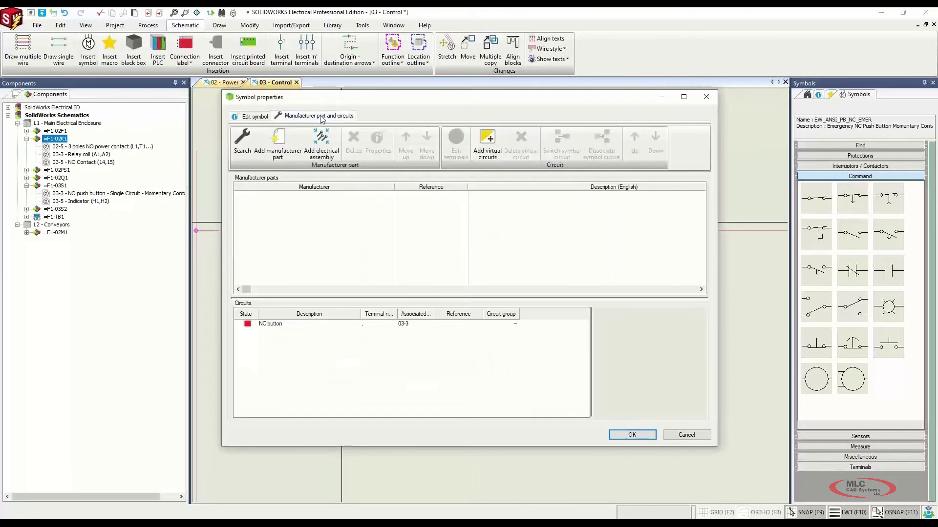
{"action": "left_click", "coordinate": [242, 143]}
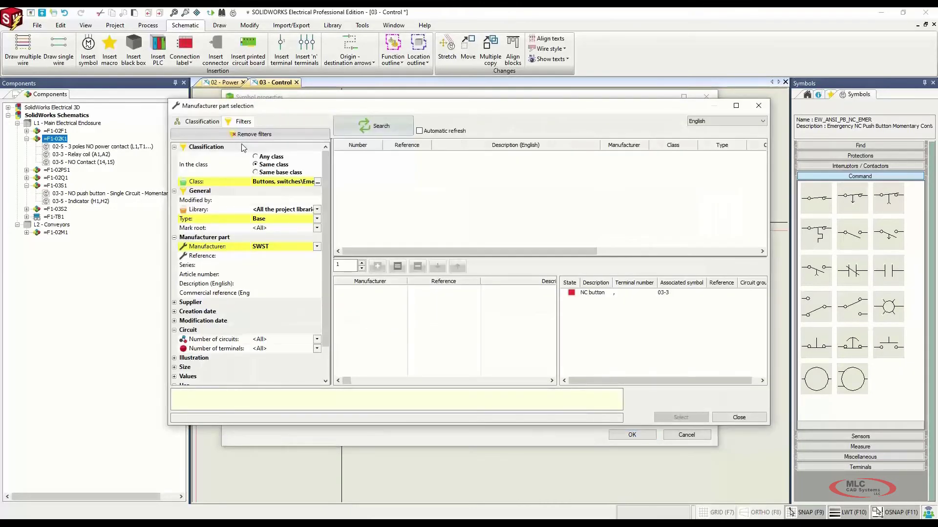
{"action": "left_click", "coordinate": [391, 128]}
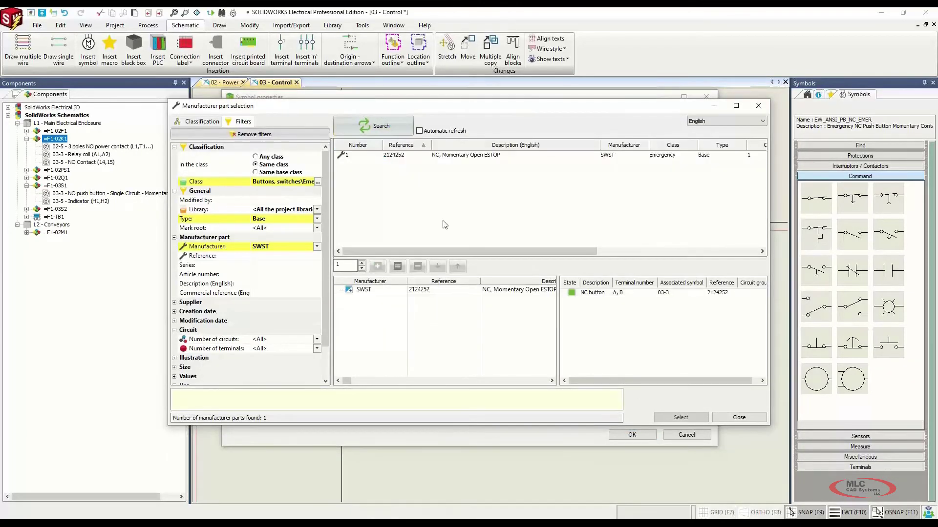
{"action": "left_click", "coordinate": [692, 419]}
{"action": "left_click", "coordinate": [644, 435]}
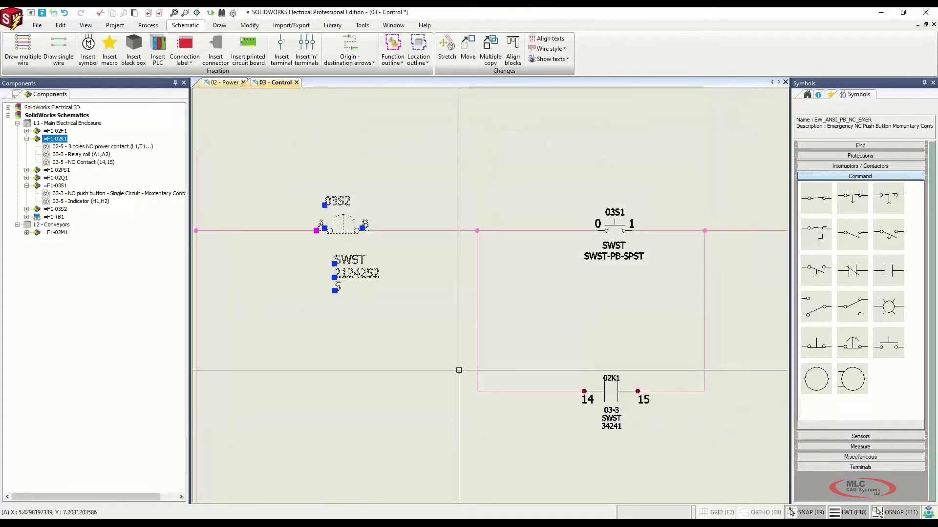
{"action": "key", "text": "Escape"}
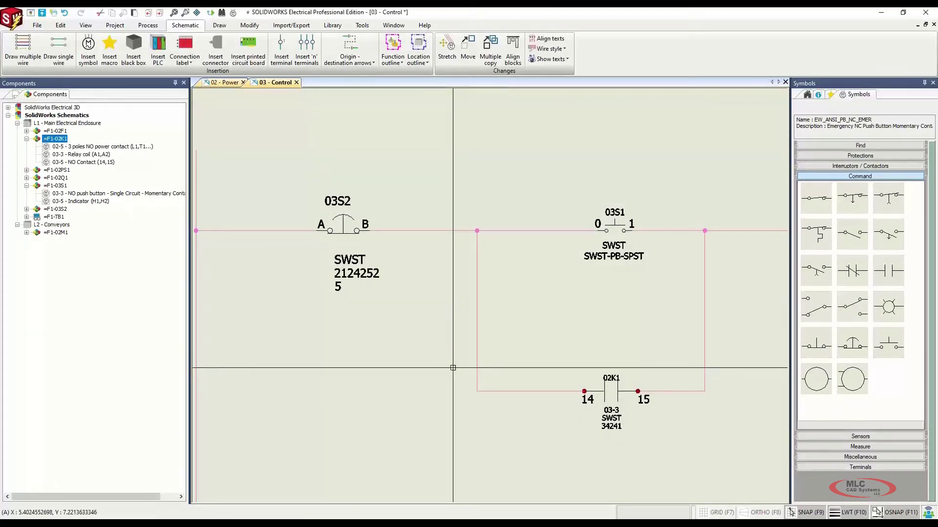
Open the project's design rule check, examine the rule for components with missing data, and close the manager.
{"action": "scroll", "coordinate": [529, 358], "scroll_direction": "down", "scroll_amount": 2}
{"action": "middle_click_drag", "start_coordinate": [605, 340], "coordinate": [479, 296]}
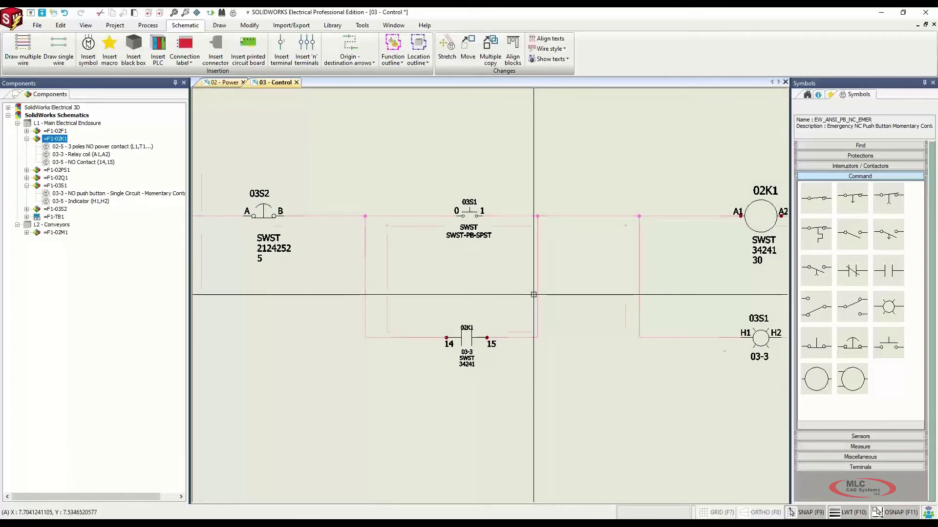
{"action": "scroll", "coordinate": [536, 296], "scroll_direction": "down", "scroll_amount": 1}
{"action": "left_click", "coordinate": [114, 25]}
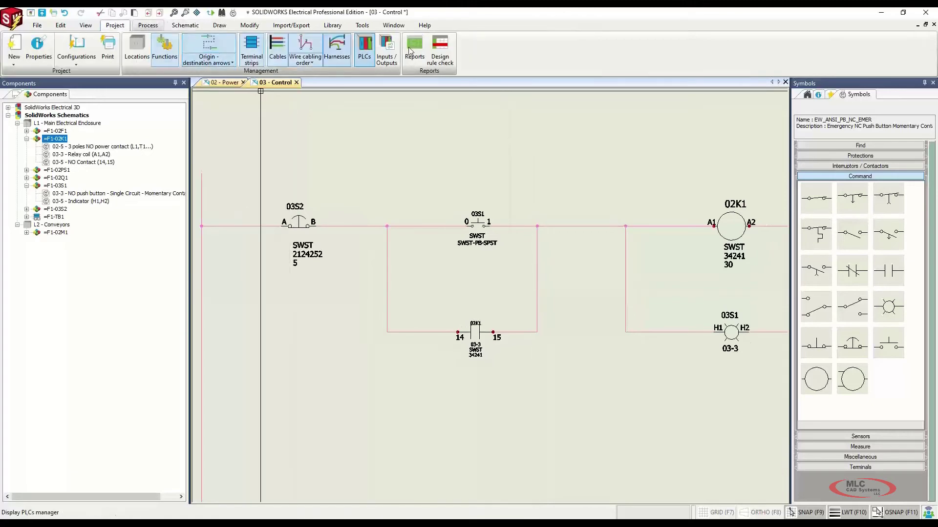
{"action": "left_click", "coordinate": [439, 58]}
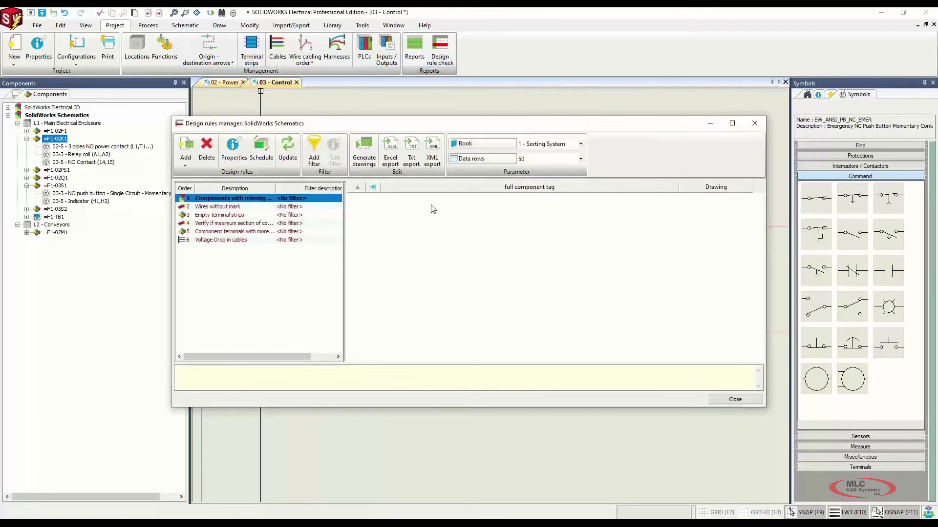
{"action": "left_click", "coordinate": [754, 123]}
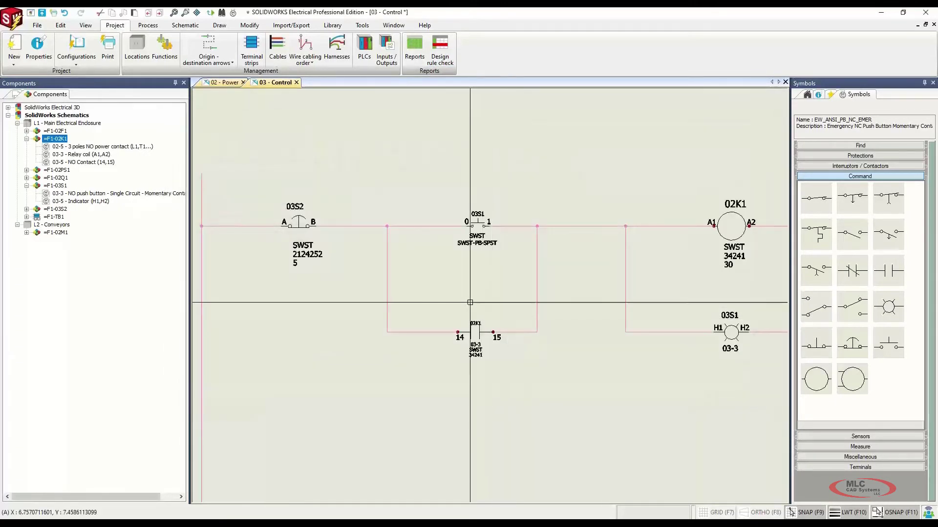
Examine the output wires of power supply 02PS1 on drawing 02 - Power, and return to drawing 03 - Control.
{"action": "scroll", "coordinate": [470, 302], "scroll_direction": "down", "scroll_amount": 3}
{"action": "middle_click_drag", "start_coordinate": [534, 309], "coordinate": [447, 290]}
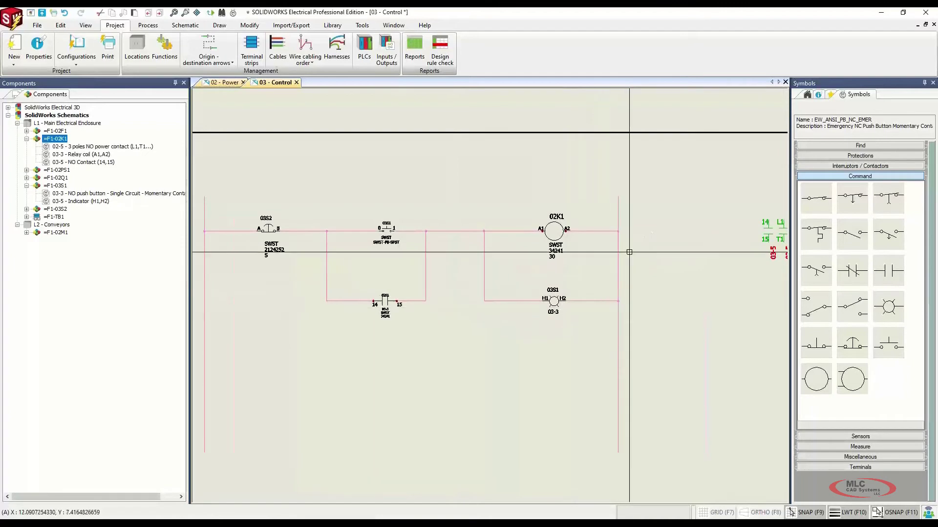
{"action": "scroll", "coordinate": [627, 224], "scroll_direction": "up", "scroll_amount": 2}
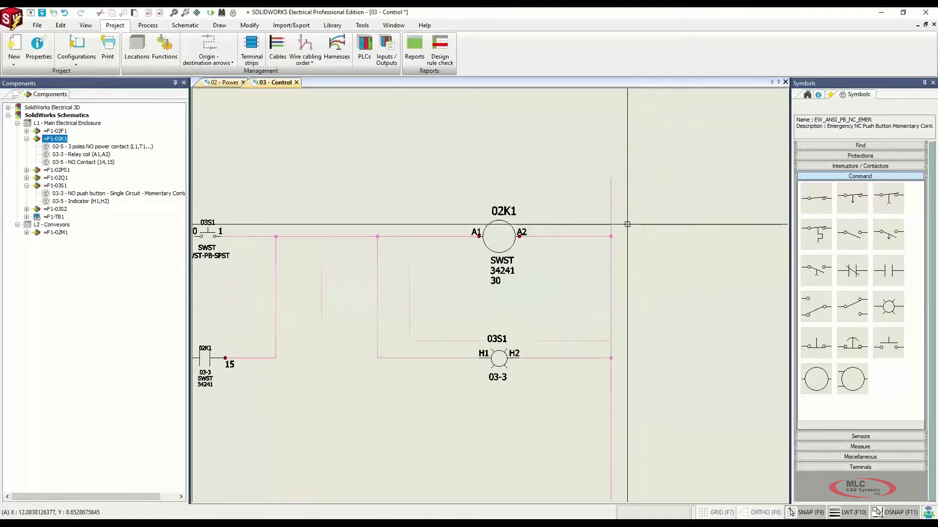
{"action": "left_click", "coordinate": [224, 82]}
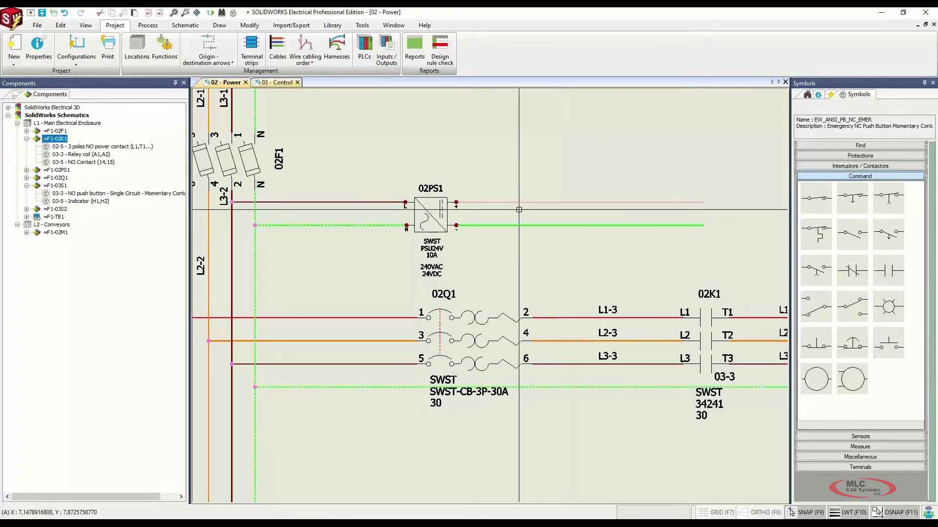
{"action": "left_click", "coordinate": [275, 83]}
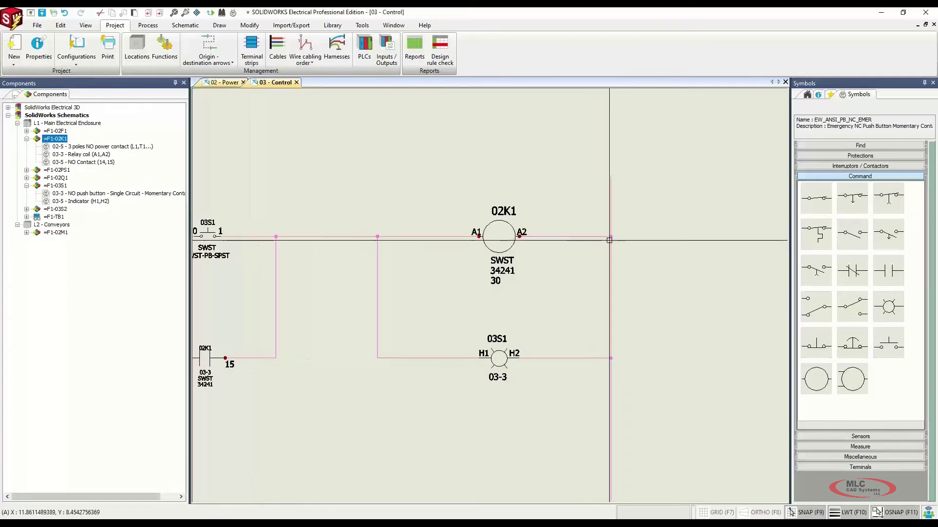
Replace the wire style of the right rail beside coil 02K1 with the GND Control style, using Propagation to equipotential.
{"action": "right_click", "coordinate": [611, 215]}
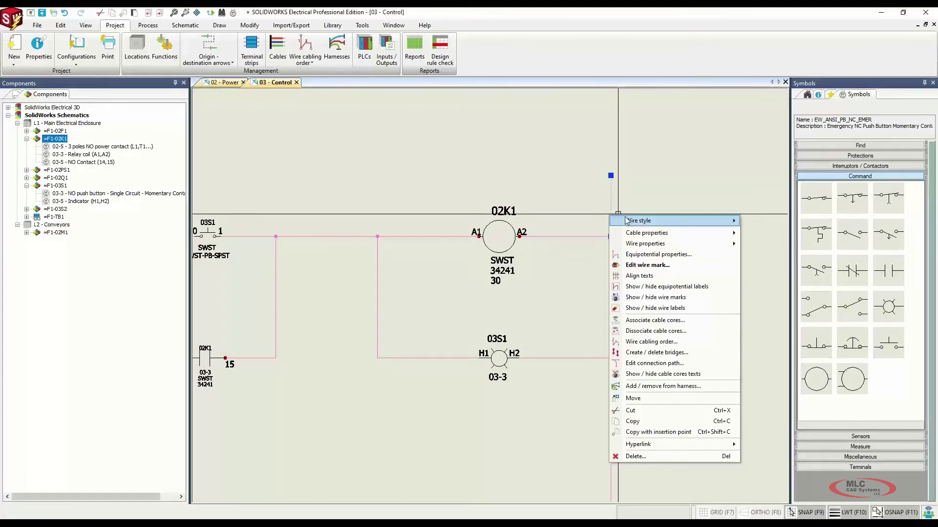
{"action": "mouse_move", "coordinate": [642, 224]}
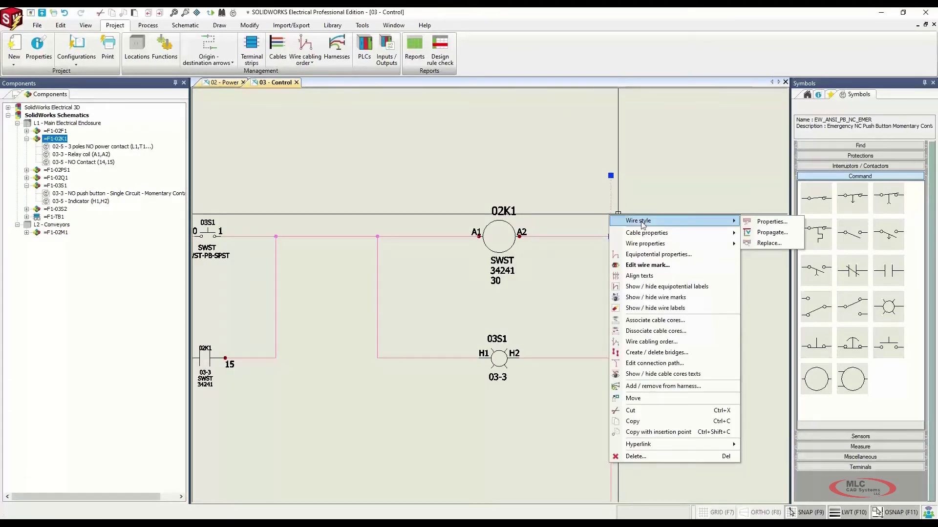
{"action": "left_click", "coordinate": [767, 243]}
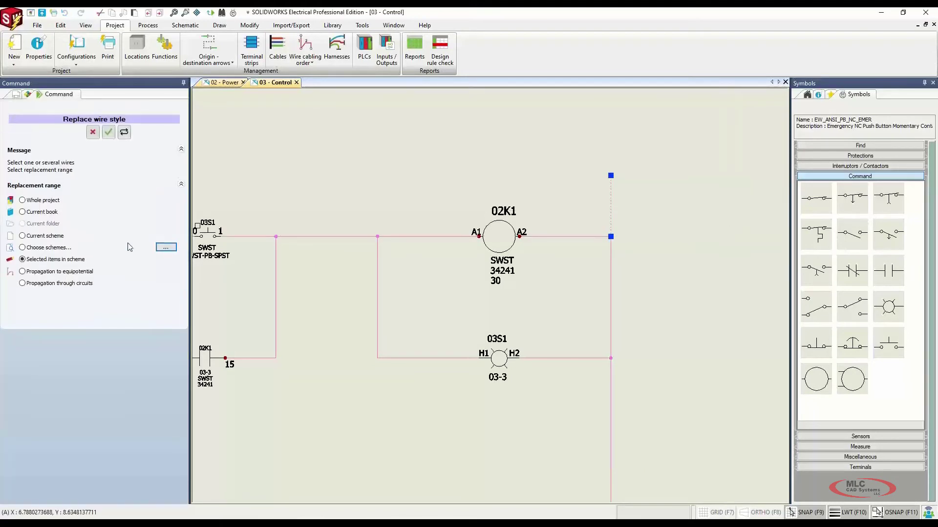
{"action": "left_click", "coordinate": [23, 272]}
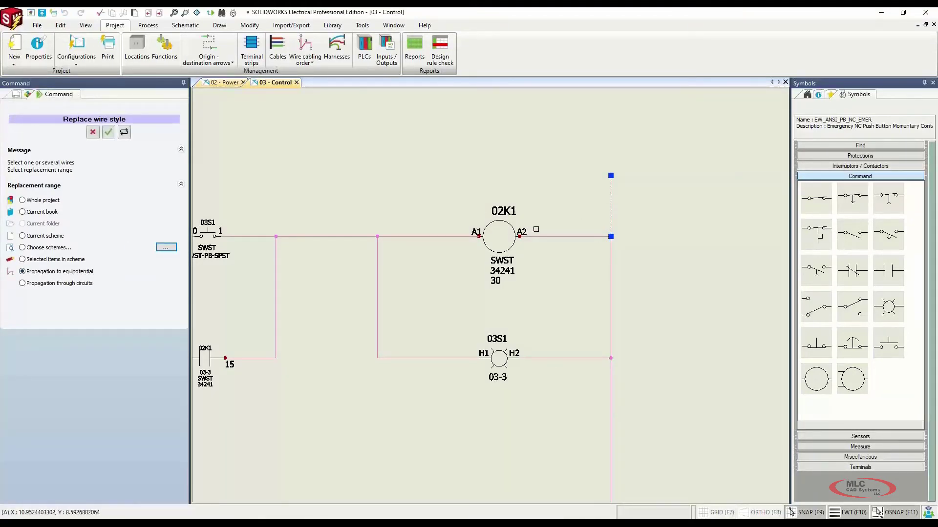
{"action": "left_click", "coordinate": [110, 133]}
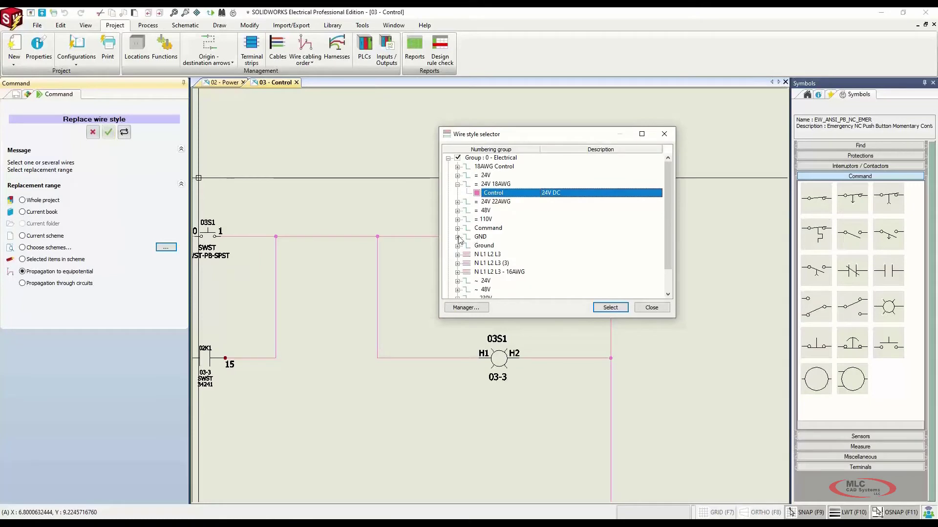
{"action": "left_click", "coordinate": [488, 246]}
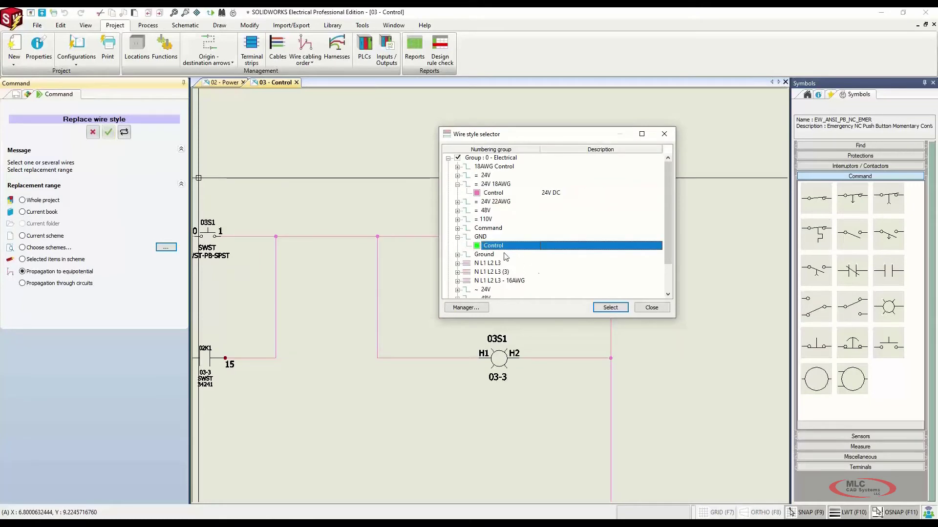
{"action": "left_click", "coordinate": [610, 307]}
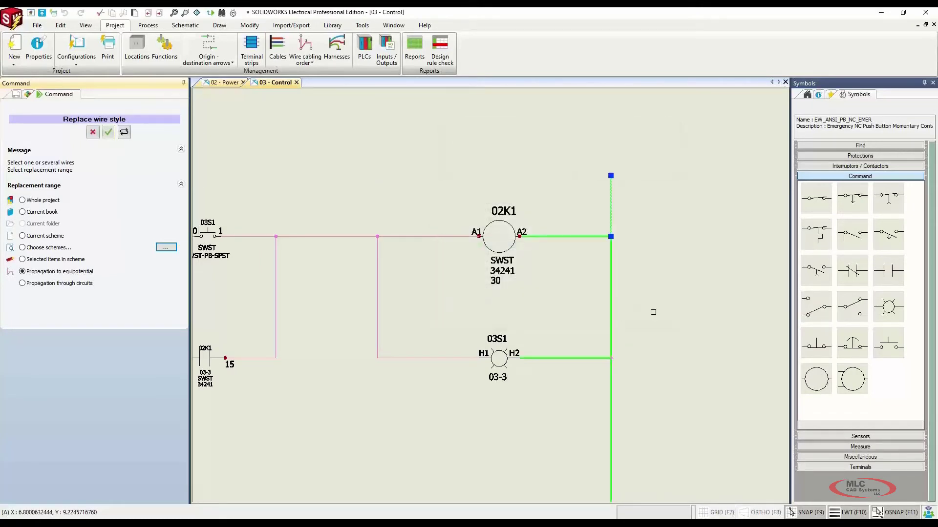
Leave the wire style replacement and number the new wires, keeping the existing numbers unmodified.
{"action": "left_click", "coordinate": [94, 132]}
{"action": "scroll", "coordinate": [309, 187], "scroll_direction": "down", "scroll_amount": 3}
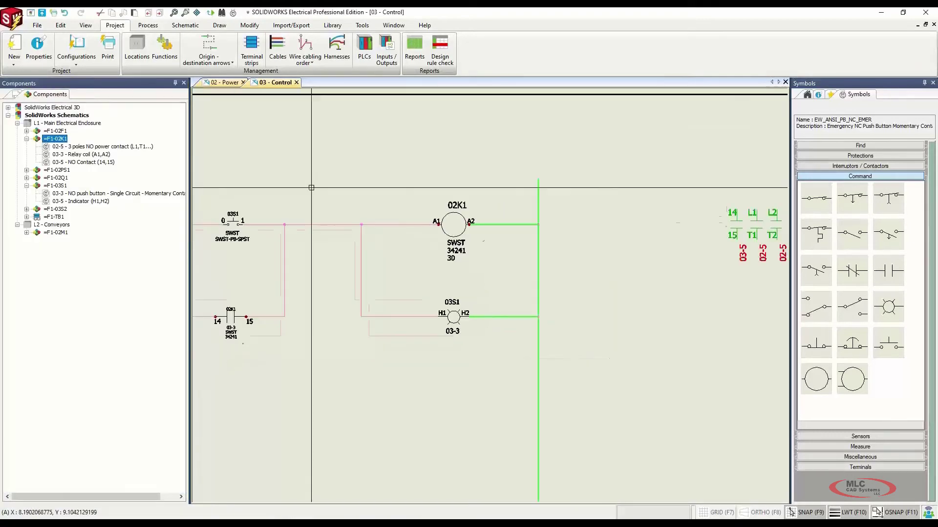
{"action": "middle_click_drag", "start_coordinate": [337, 184], "coordinate": [550, 178]}
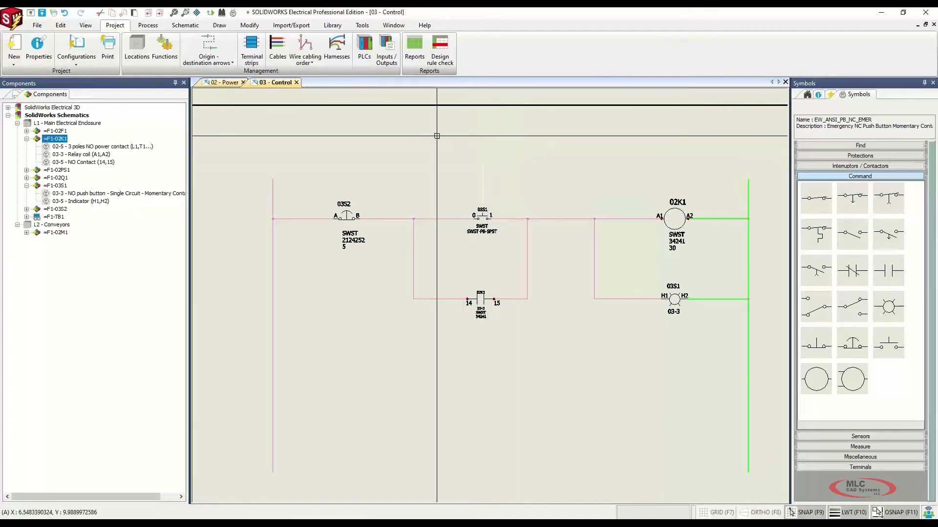
{"action": "left_click", "coordinate": [176, 26]}
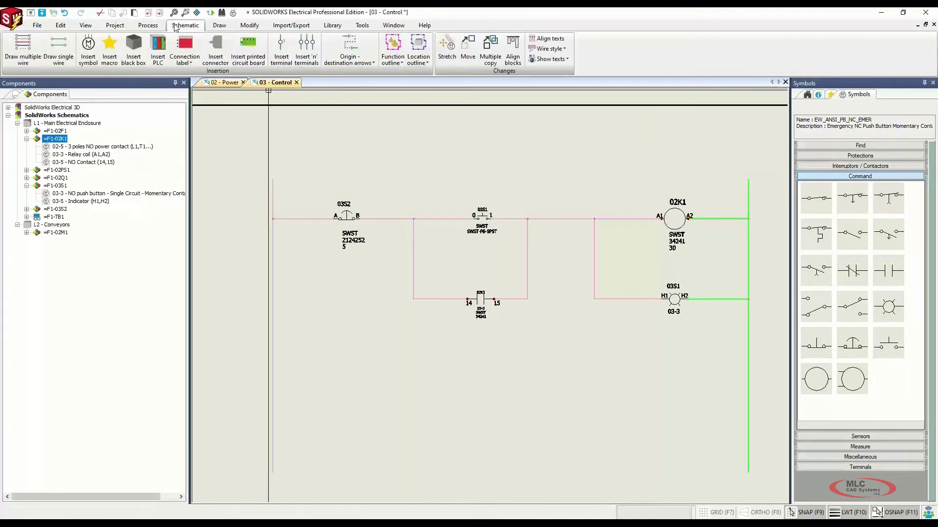
{"action": "left_click", "coordinate": [150, 25]}
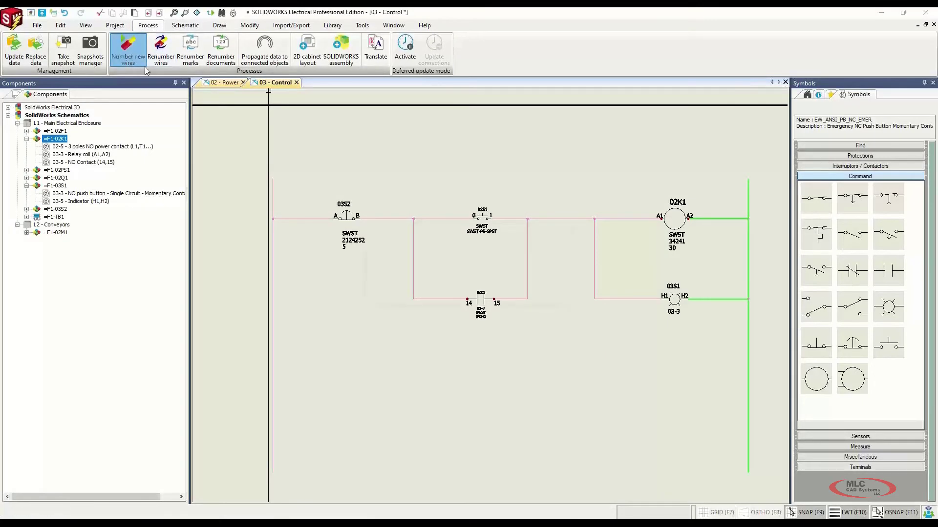
{"action": "left_click", "coordinate": [128, 49]}
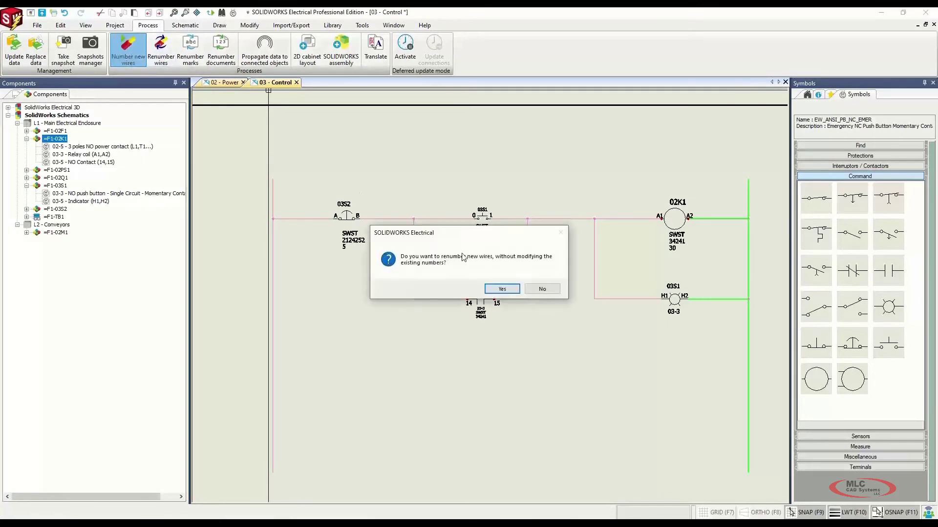
{"action": "left_click", "coordinate": [501, 289]}
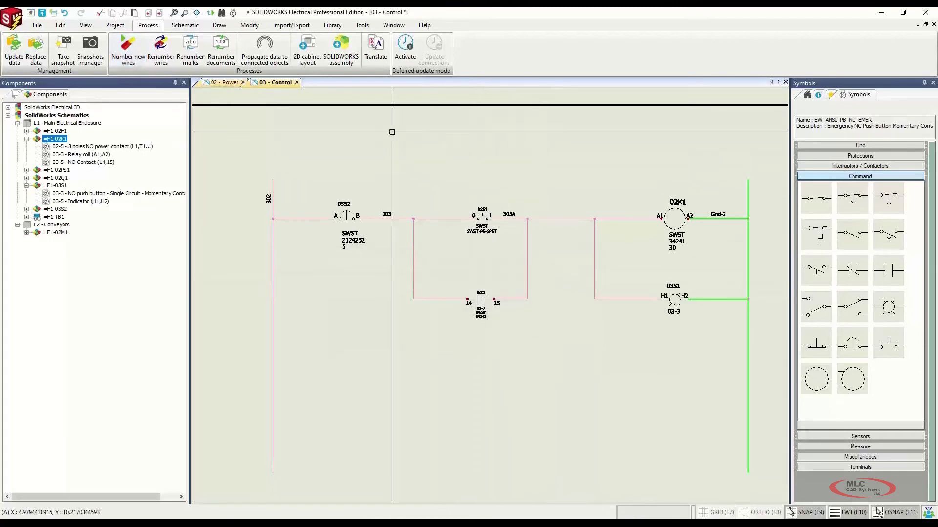
Open the origin-destination manager from drawing 02 - Power, with 02 - Power and 03 - Control laid out in vertical tiles.
{"action": "left_click", "coordinate": [225, 82]}
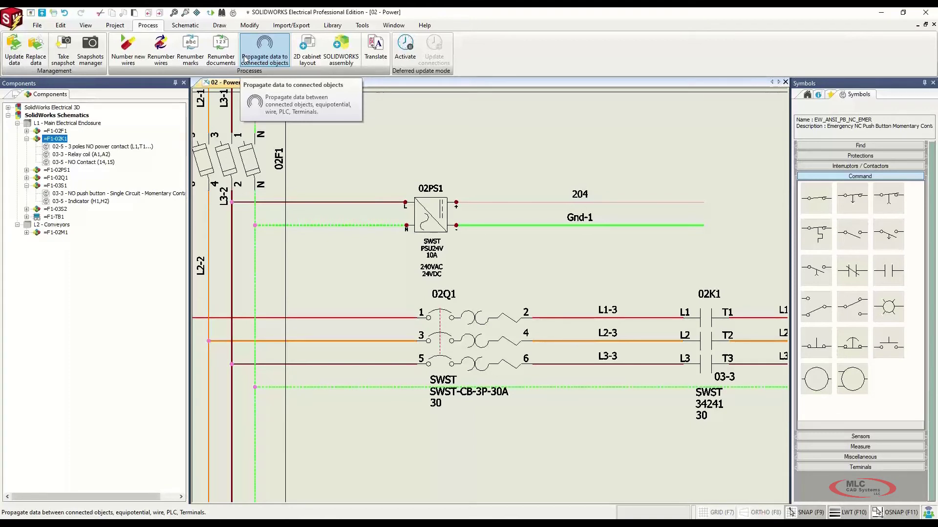
{"action": "scroll", "coordinate": [217, 56], "scroll_direction": "down", "scroll_amount": 1}
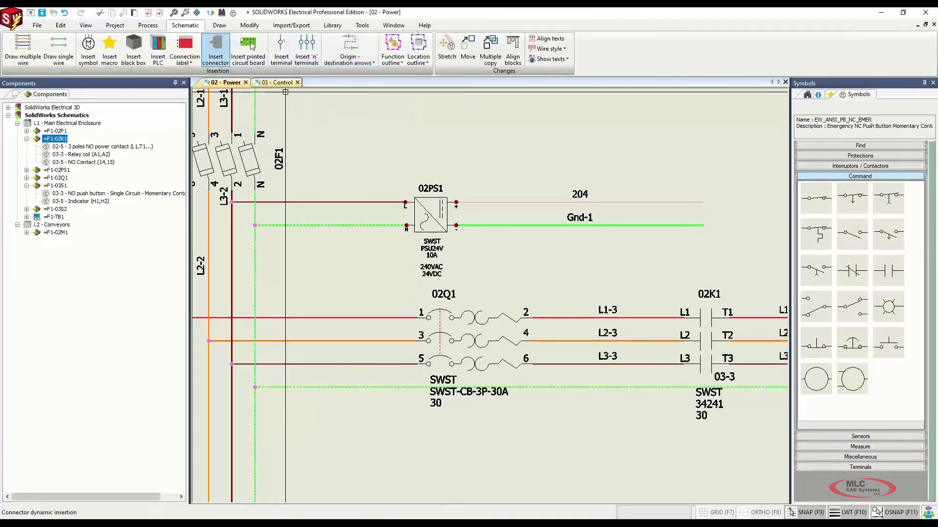
{"action": "left_click", "coordinate": [356, 50]}
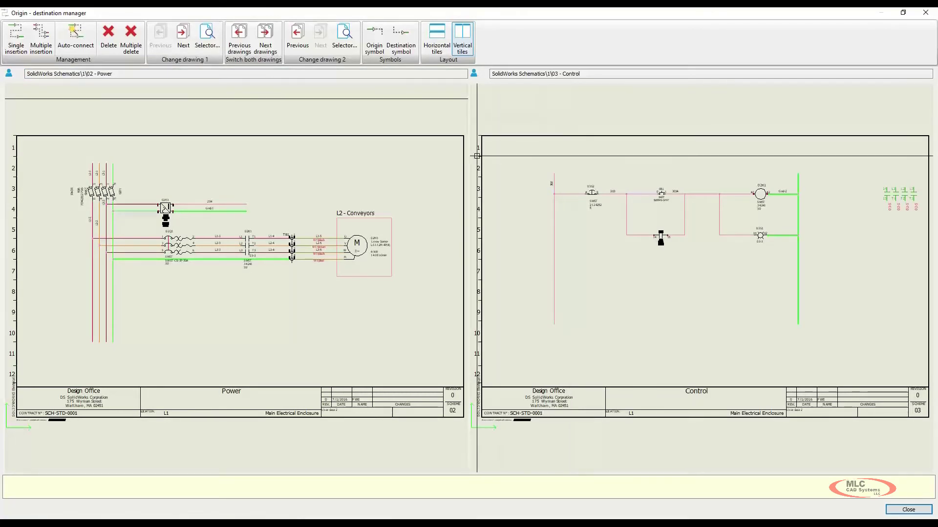
{"action": "left_click", "coordinate": [437, 41]}
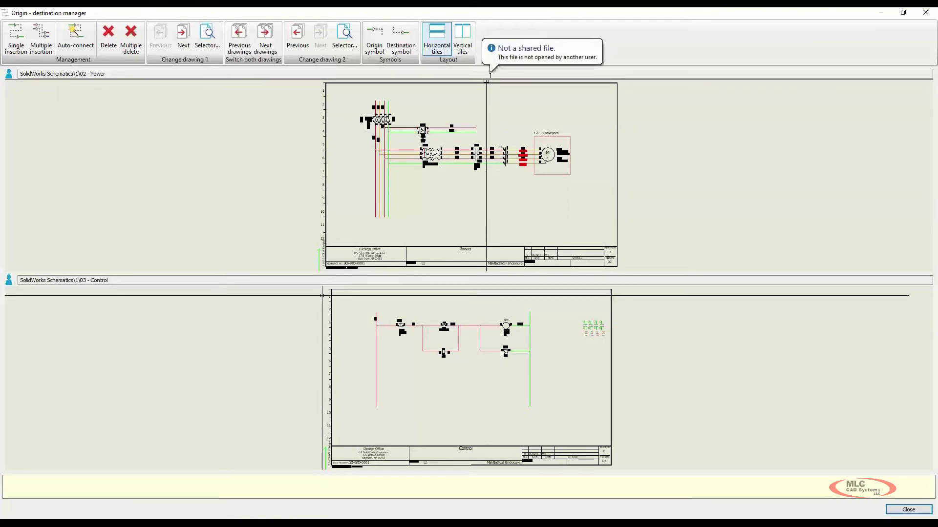
{"action": "left_click", "coordinate": [462, 42]}
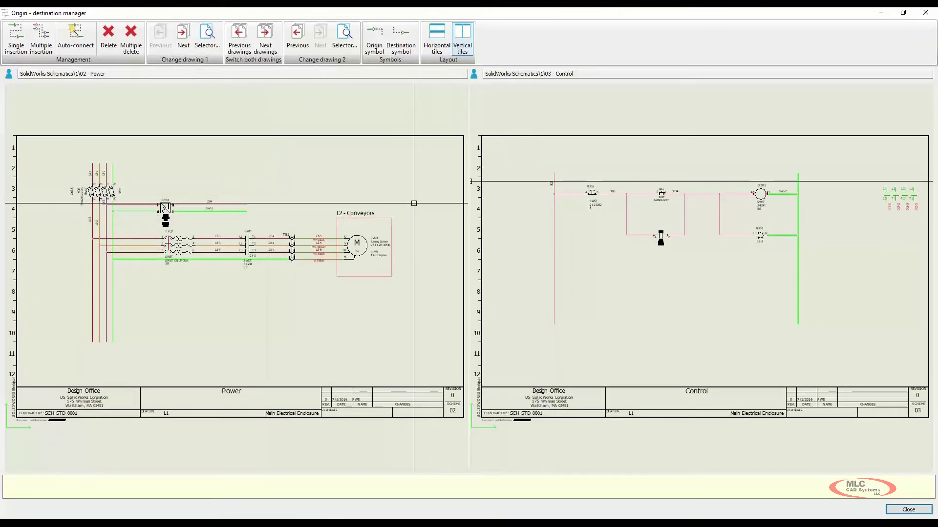
Use Single insertion to link wires 204 and Gnd-1 to the left and right rails of 03 - Control, then return to that drawing.
{"action": "left_click", "coordinate": [11, 38]}
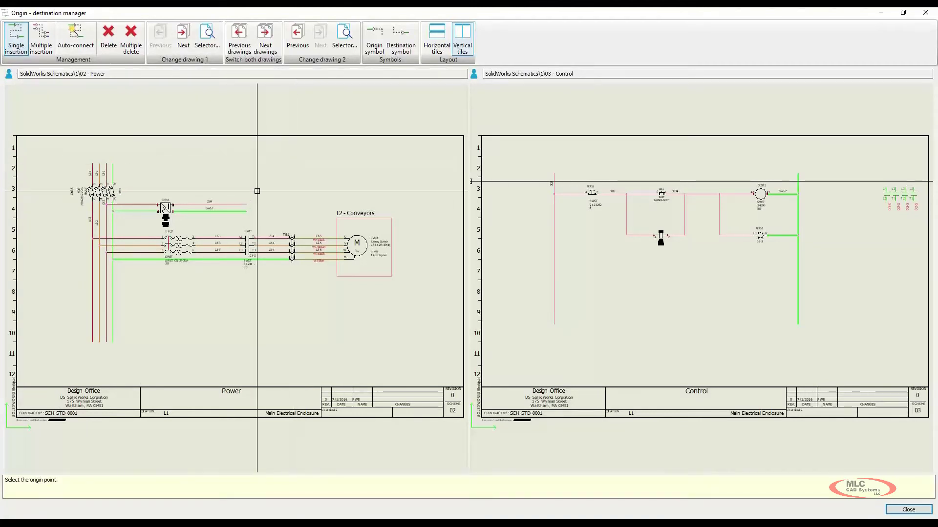
{"action": "scroll", "coordinate": [246, 210], "scroll_direction": "up", "scroll_amount": 5}
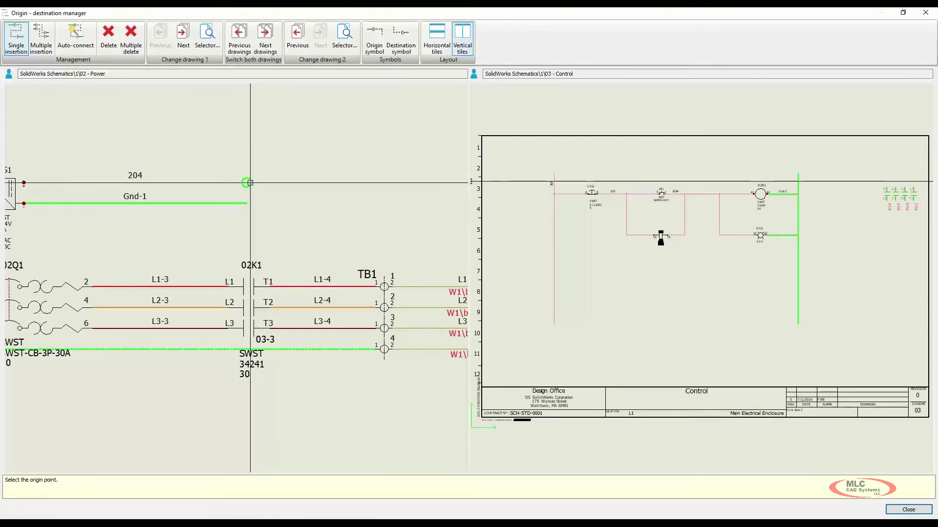
{"action": "left_click", "coordinate": [555, 174]}
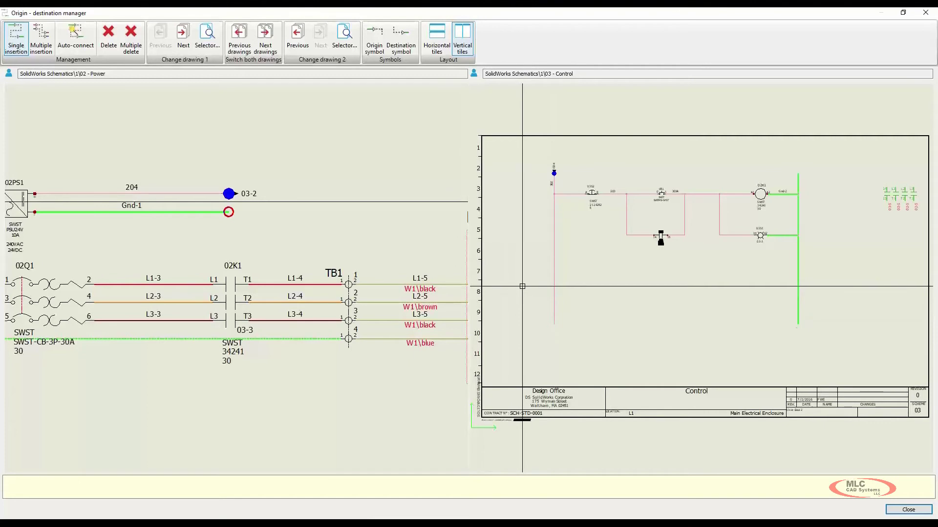
{"action": "left_click", "coordinate": [802, 172]}
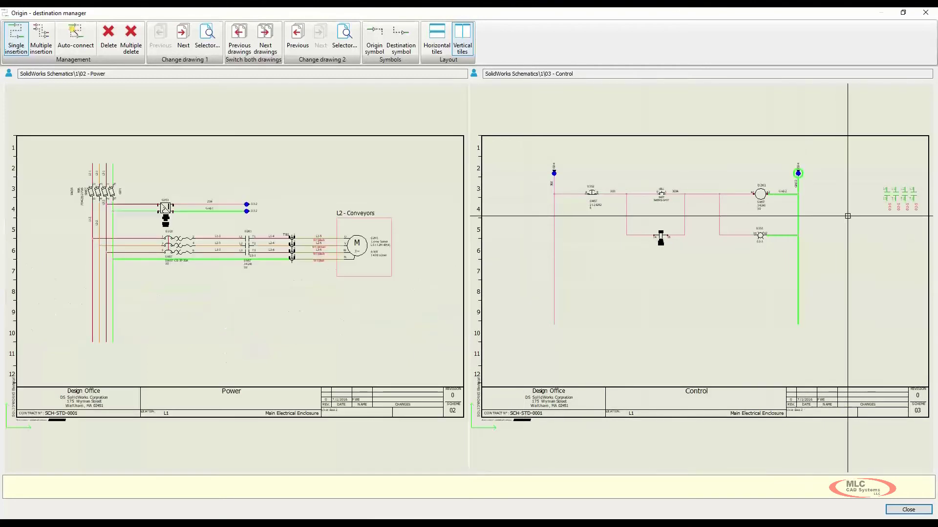
{"action": "left_click", "coordinate": [904, 509]}
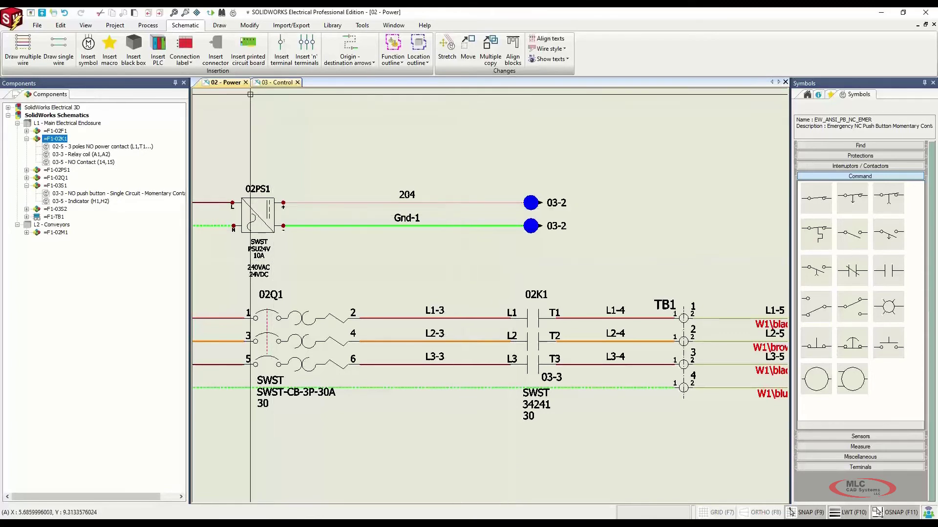
{"action": "left_click", "coordinate": [275, 82]}
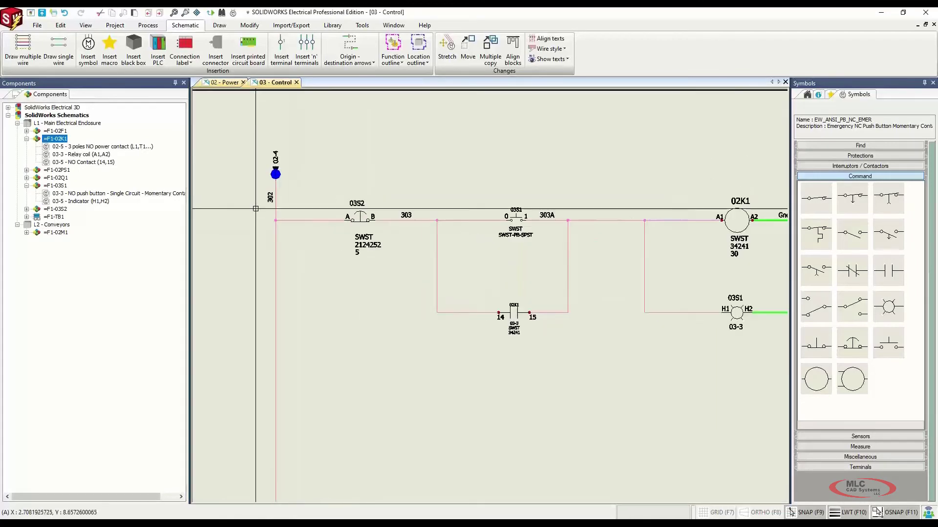
{"action": "scroll", "coordinate": [255, 208], "scroll_direction": "up", "scroll_amount": 3}
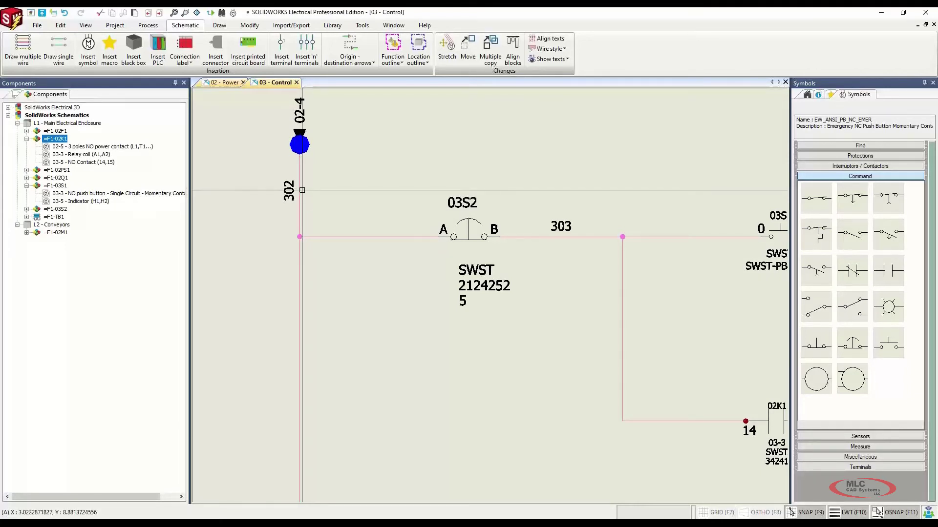
{"action": "right_click", "coordinate": [299, 152]}
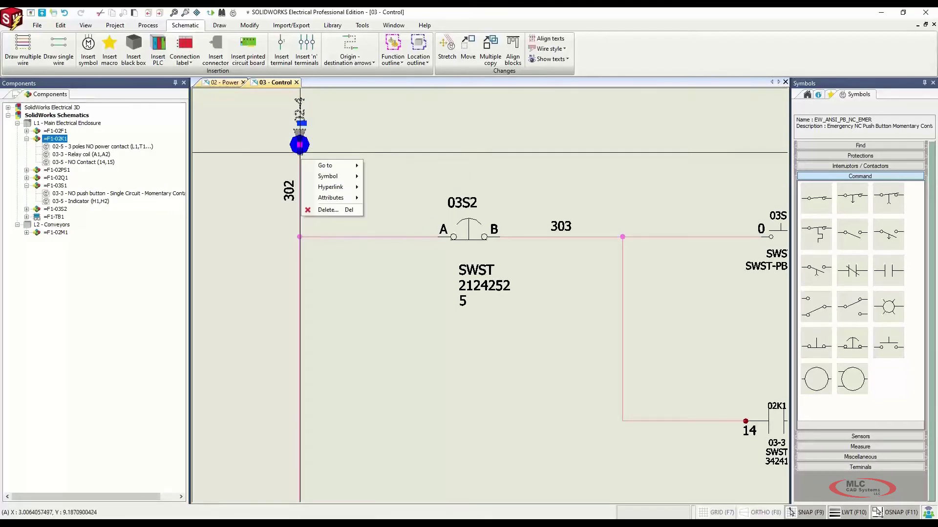
{"action": "left_click", "coordinate": [275, 82]}
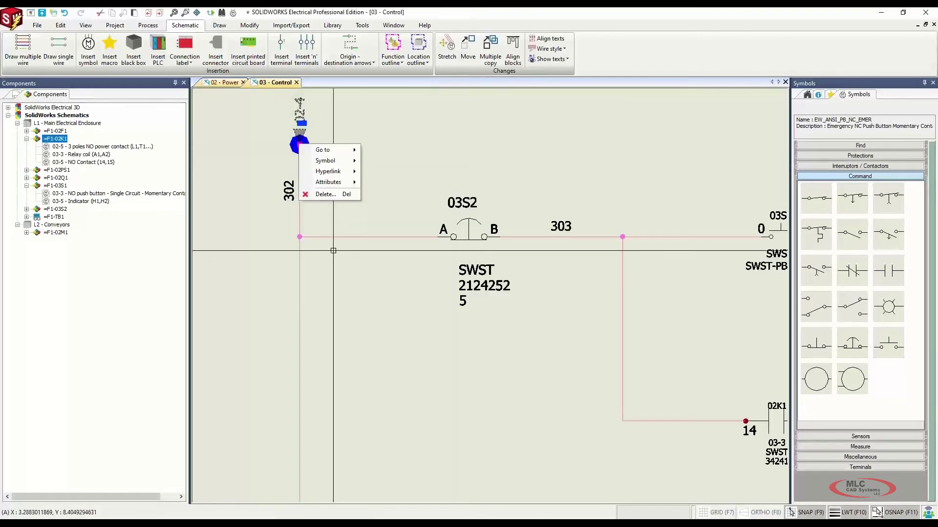
{"action": "key", "text": "Escape"}
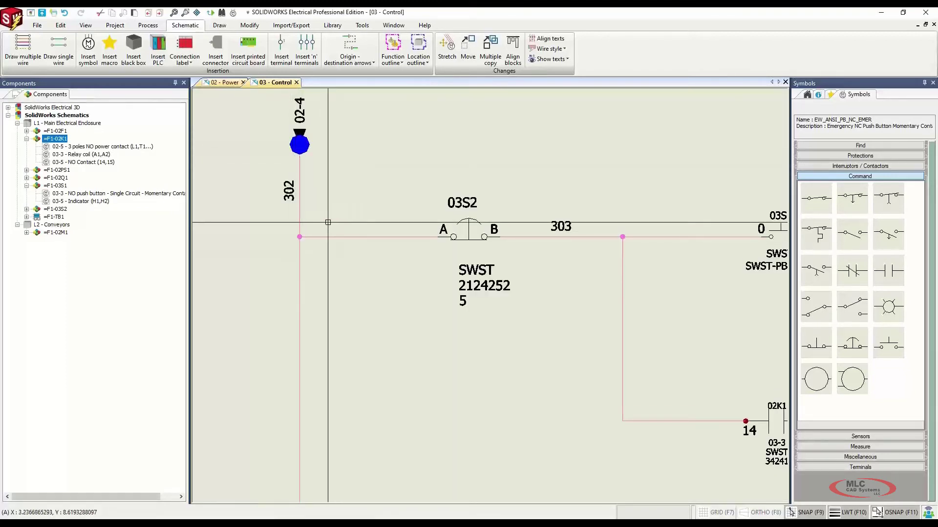
Solve the equipotential conflict on the left rail of 03 - Control by choosing equipotential 302.
{"action": "left_click", "coordinate": [299, 219]}
{"action": "right_click", "coordinate": [299, 219]}
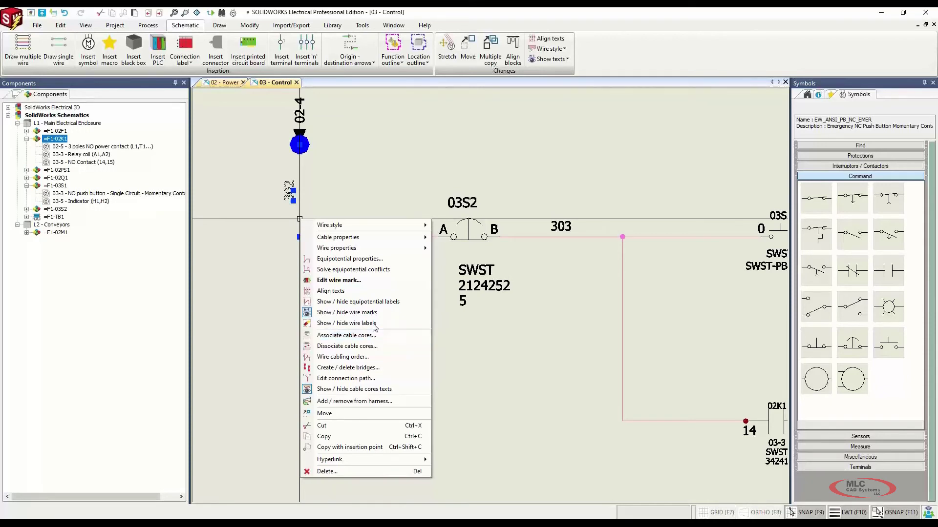
{"action": "left_click", "coordinate": [386, 273]}
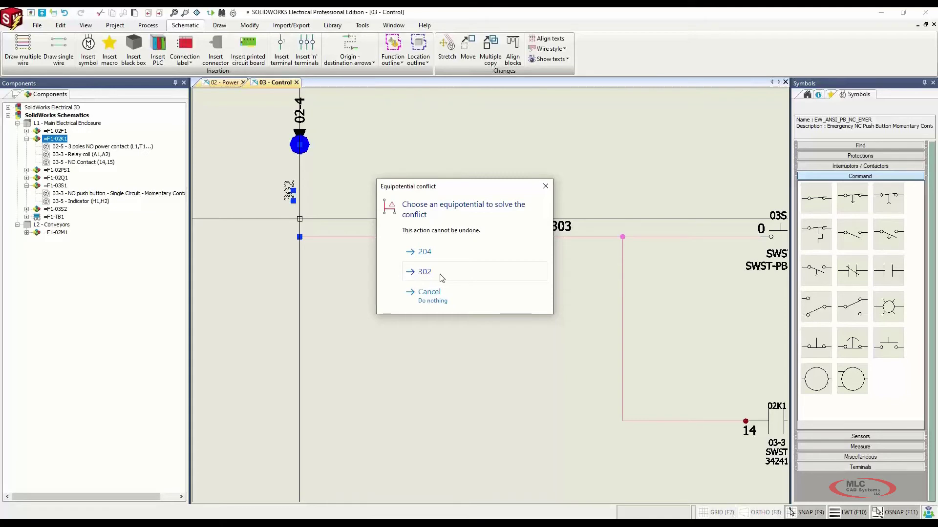
{"action": "left_click", "coordinate": [425, 272]}
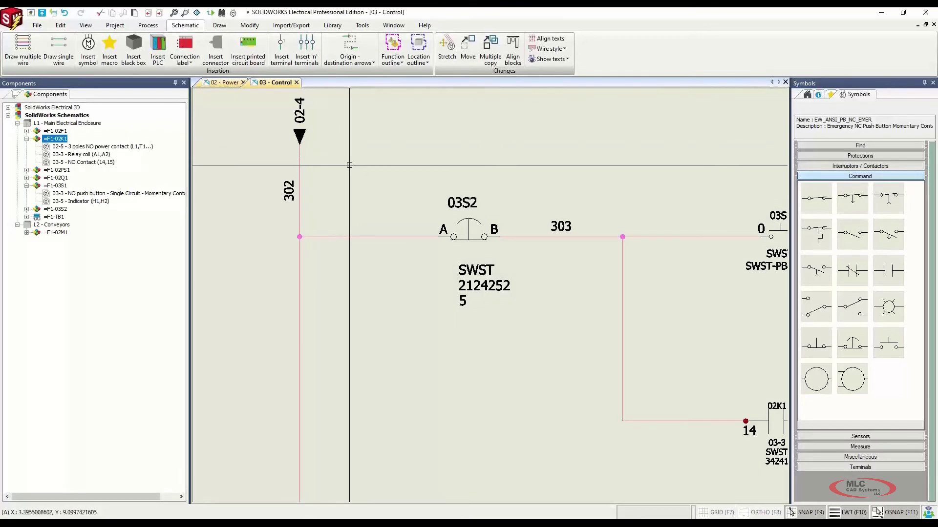
Solve the equipotential conflict on the right rail beside coil 02K1 by choosing equipotential Gnd-1.
{"action": "middle_click_drag", "start_coordinate": [640, 177], "coordinate": [215, 229]}
{"action": "middle_click_drag", "start_coordinate": [661, 216], "coordinate": [348, 223]}
{"action": "scroll", "coordinate": [692, 255], "scroll_direction": "up", "scroll_amount": 1}
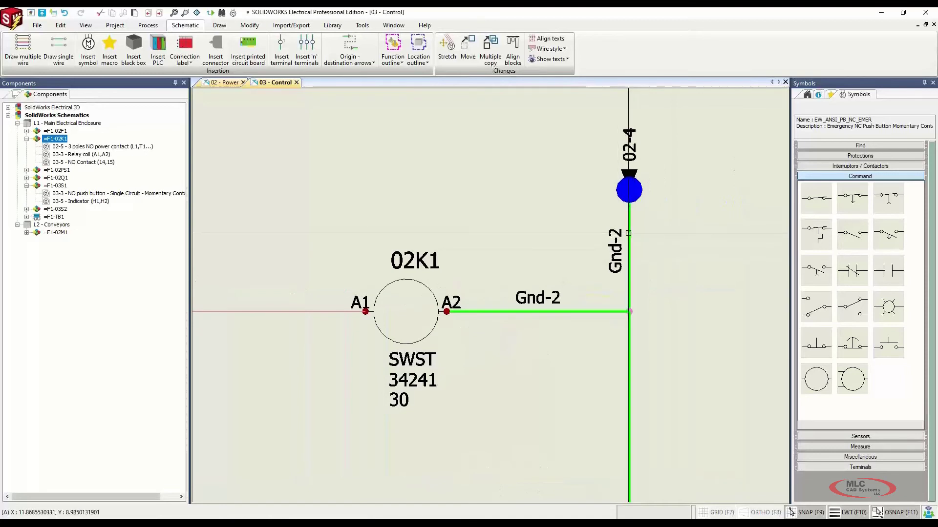
{"action": "left_click", "coordinate": [628, 224]}
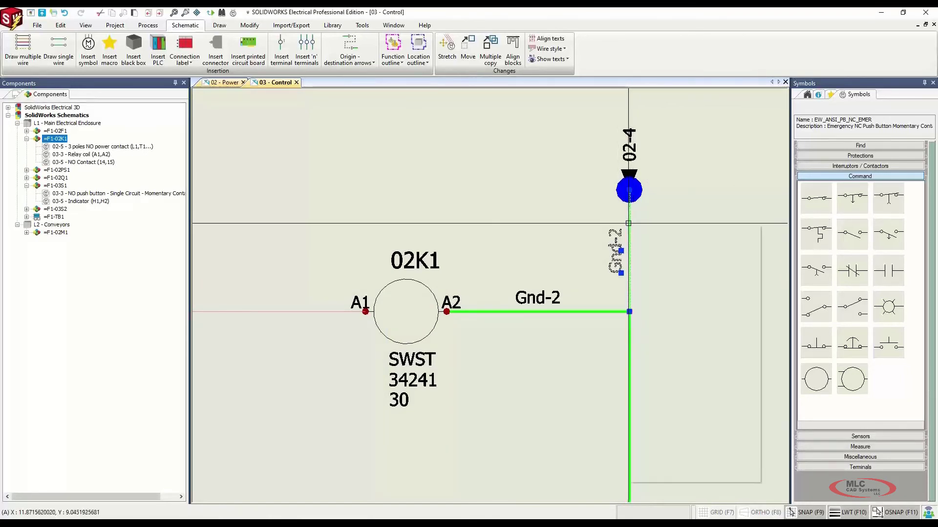
{"action": "right_click", "coordinate": [629, 224]}
{"action": "left_click", "coordinate": [702, 275]}
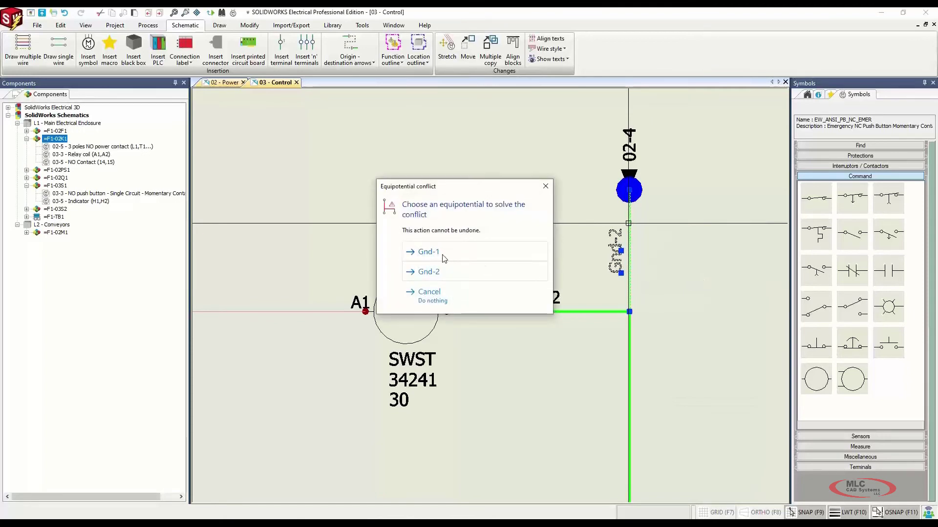
{"action": "left_click", "coordinate": [444, 255]}
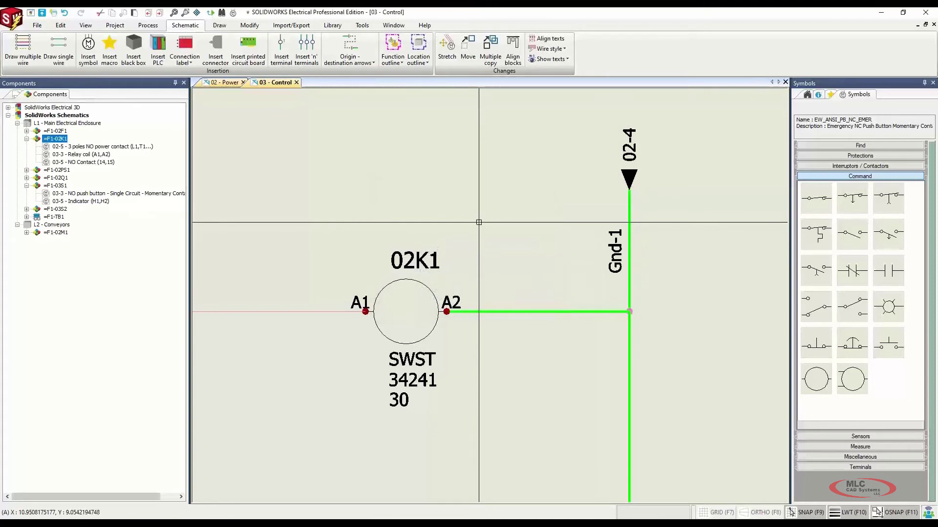
Examine the wire numbers of both rails on 03 - Control and of power supply 02PS1's outputs on 02 - Power.
{"action": "scroll", "coordinate": [479, 223], "scroll_direction": "down", "scroll_amount": 5}
{"action": "middle_click_drag", "start_coordinate": [381, 216], "coordinate": [581, 216]}
{"action": "scroll", "coordinate": [581, 216], "scroll_direction": "down", "scroll_amount": 1}
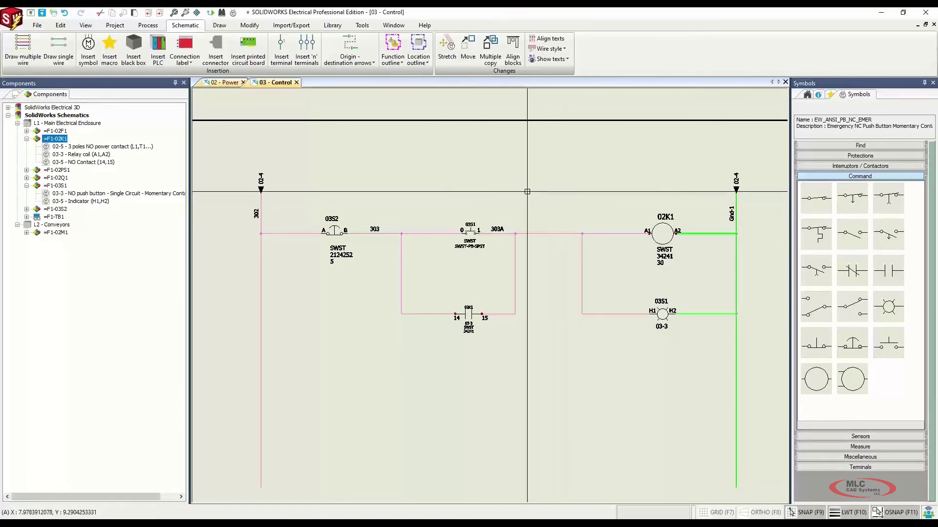
{"action": "left_click", "coordinate": [230, 84]}
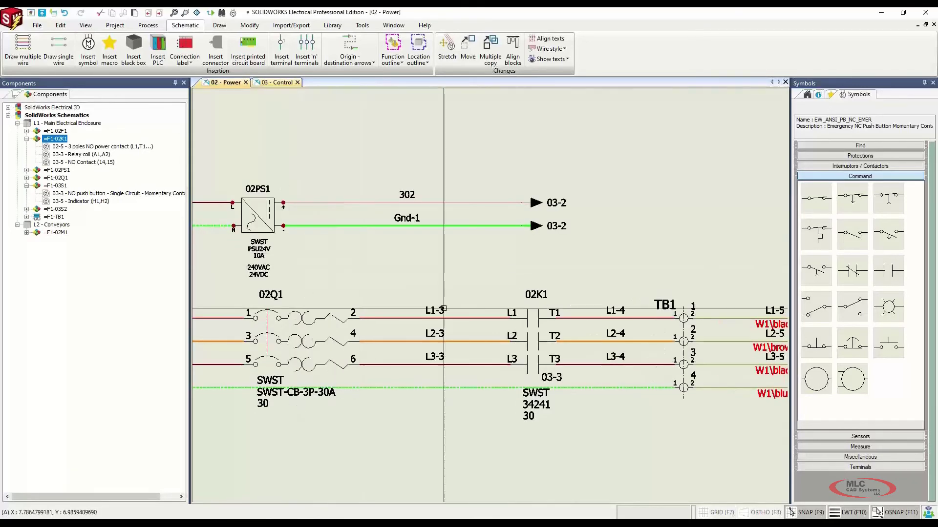
Copy the complete 02M1 conveyor motor circuit and paste two copies of it below, starting from the leftmost supply rail.
{"action": "scroll", "coordinate": [447, 315], "scroll_direction": "down", "scroll_amount": 2}
{"action": "middle_click_drag", "start_coordinate": [546, 390], "coordinate": [537, 326]}
{"action": "scroll", "coordinate": [540, 335], "scroll_direction": "down", "scroll_amount": 2}
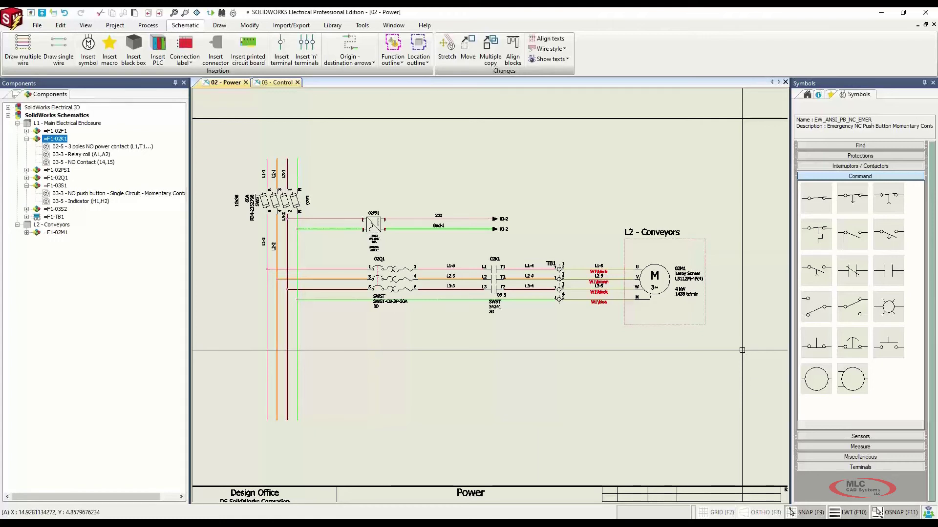
{"action": "left_click_drag", "start_coordinate": [733, 352], "coordinate": [329, 251]}
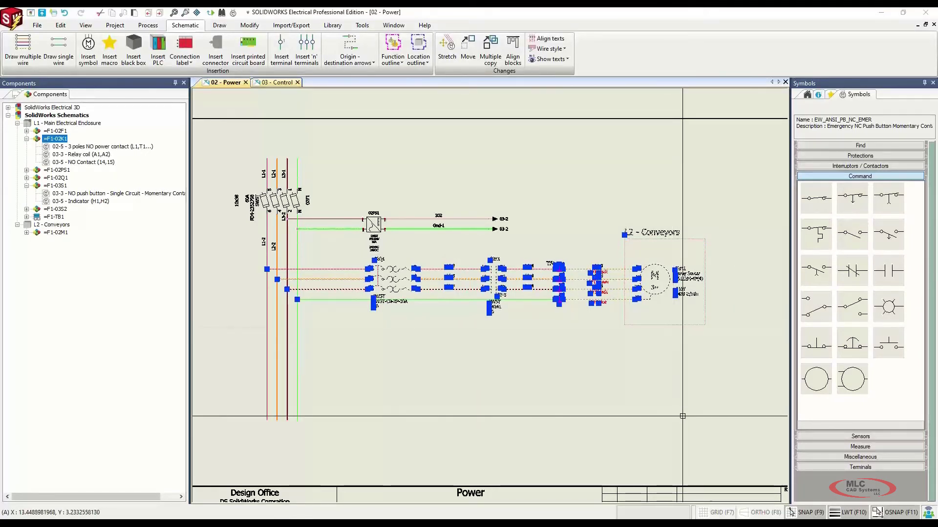
{"action": "key", "text": "ctrl+c"}
{"action": "key", "text": "ctrl+v"}
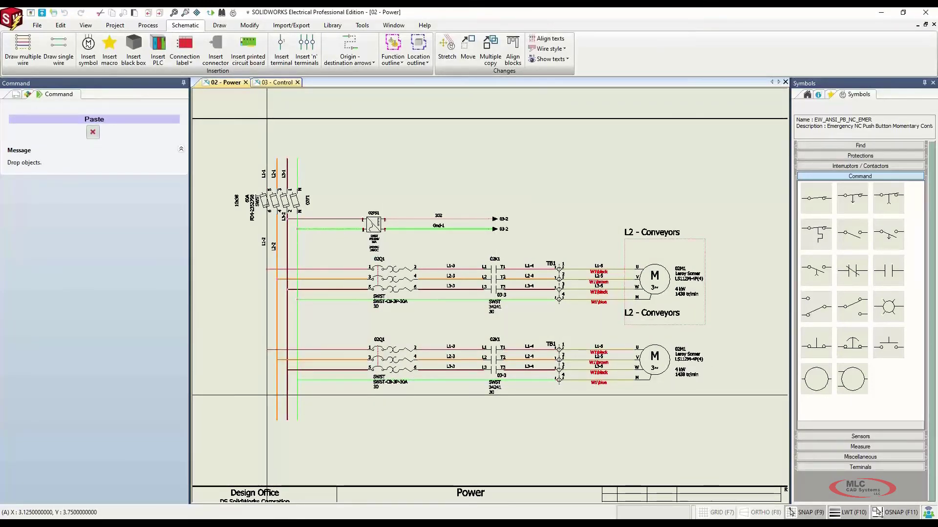
{"action": "left_click", "coordinate": [266, 395]}
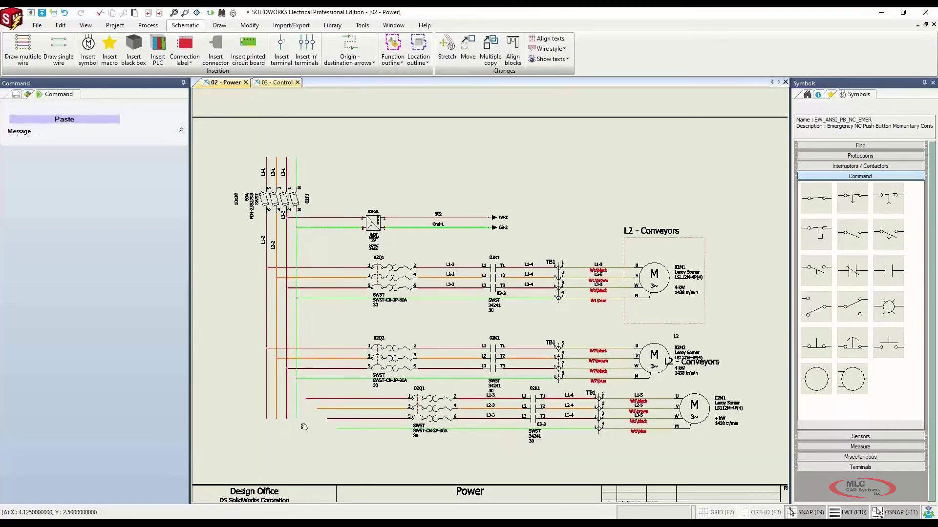
{"action": "middle_click_drag", "start_coordinate": [304, 427], "coordinate": [298, 351]}
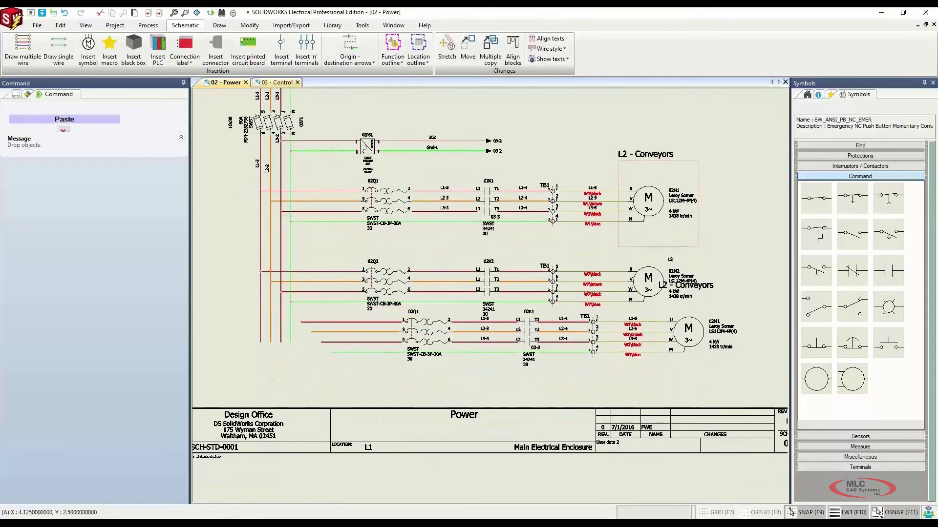
{"action": "left_click", "coordinate": [260, 389]}
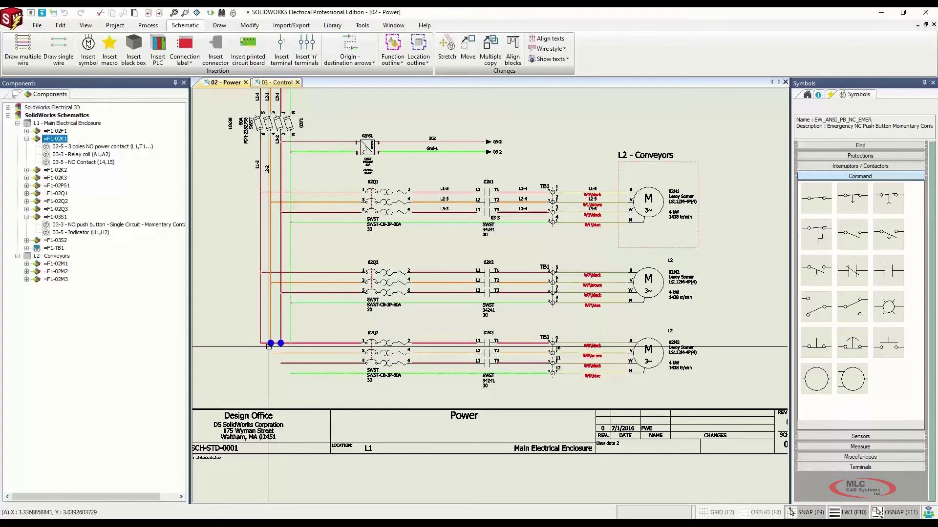
Delete the stray horizontal wire segments that bridge the four supply rails at the level of 02Q3's pole 1.
{"action": "scroll", "coordinate": [253, 333], "scroll_direction": "up", "scroll_amount": 5}
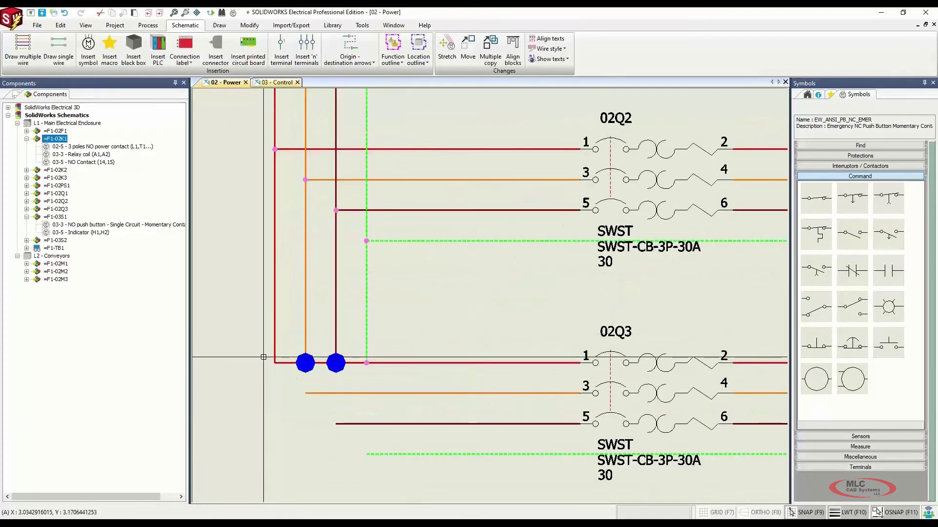
{"action": "left_click", "coordinate": [378, 363]}
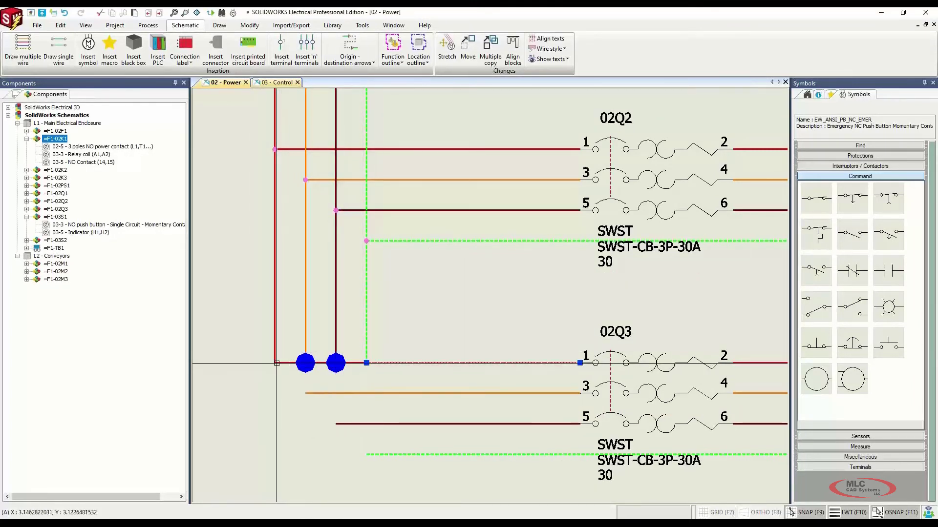
{"action": "left_click", "coordinate": [356, 363]}
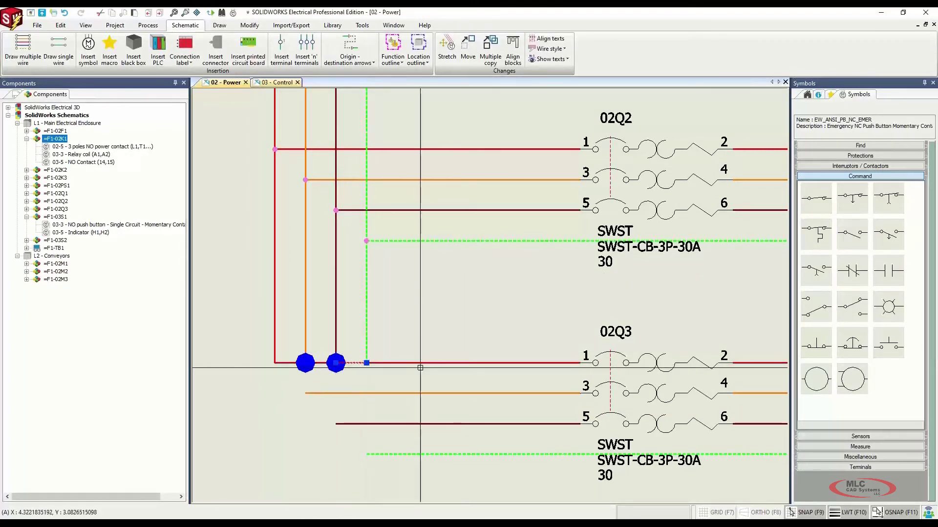
{"action": "key", "text": "Delete"}
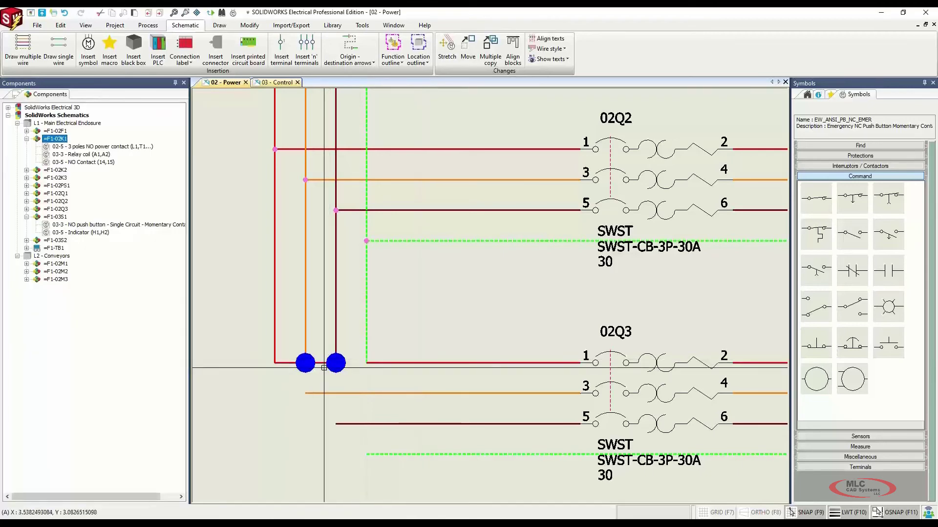
{"action": "left_click", "coordinate": [321, 364]}
{"action": "key", "text": "Delete"}
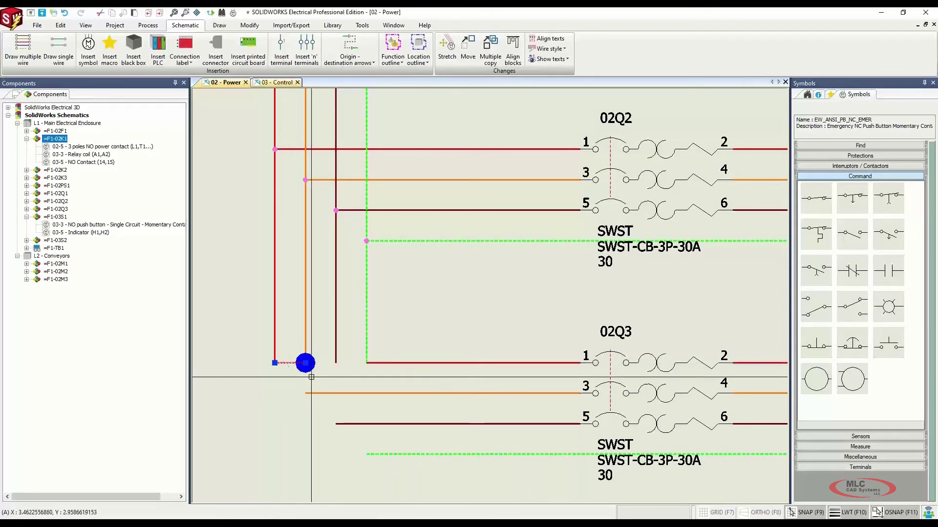
{"action": "key", "text": "Delete"}
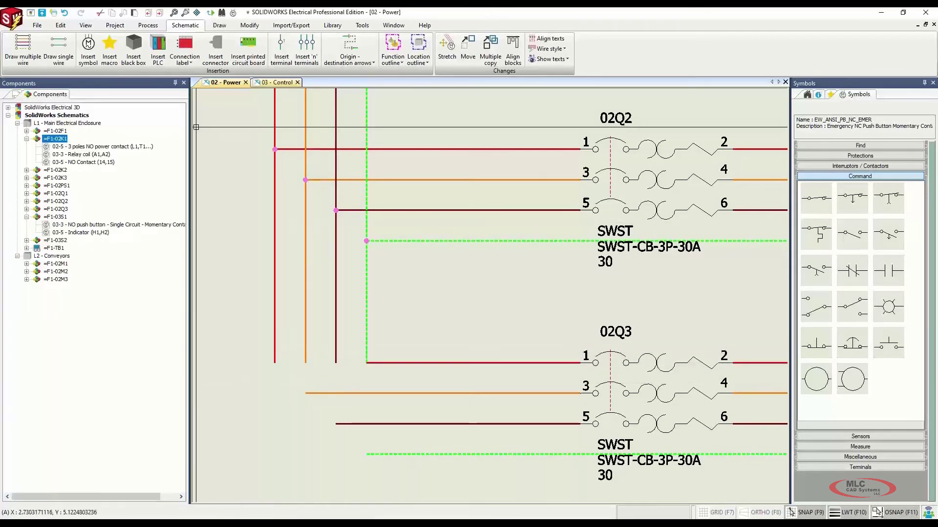
Stretch the lower ends of the four supply rails down past the 02Q3 motor circuit.
{"action": "left_click", "coordinate": [447, 49]}
{"action": "left_click", "coordinate": [244, 347]}
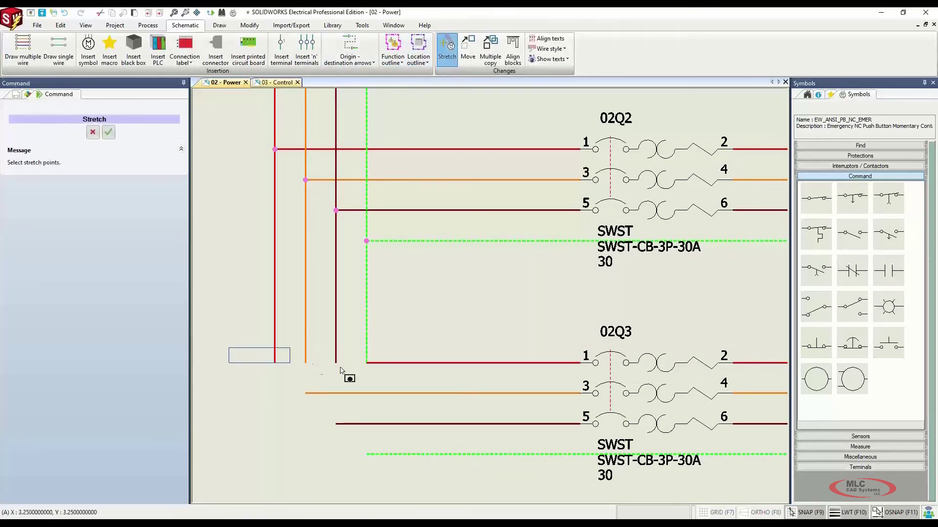
{"action": "left_click", "coordinate": [396, 378]}
{"action": "right_click", "coordinate": [396, 379]}
{"action": "left_click", "coordinate": [366, 363]}
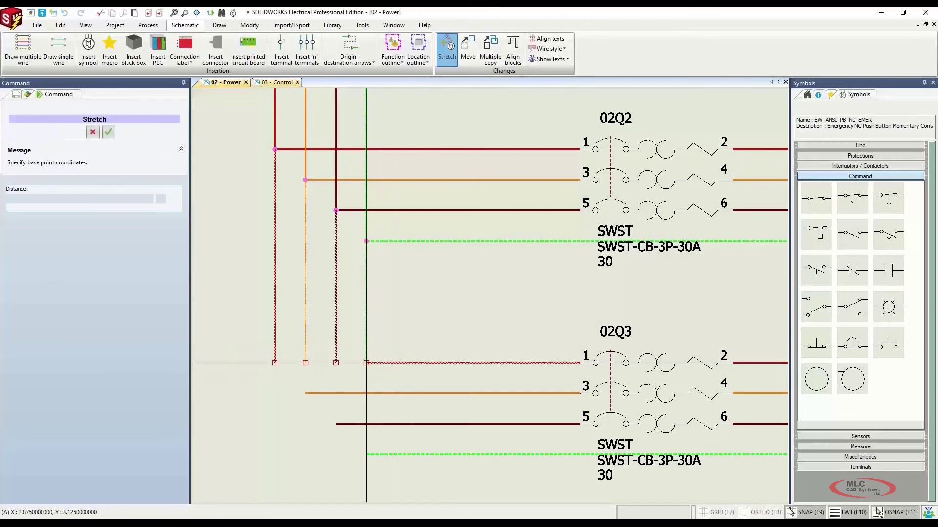
{"action": "scroll", "coordinate": [351, 439], "scroll_direction": "down", "scroll_amount": 2}
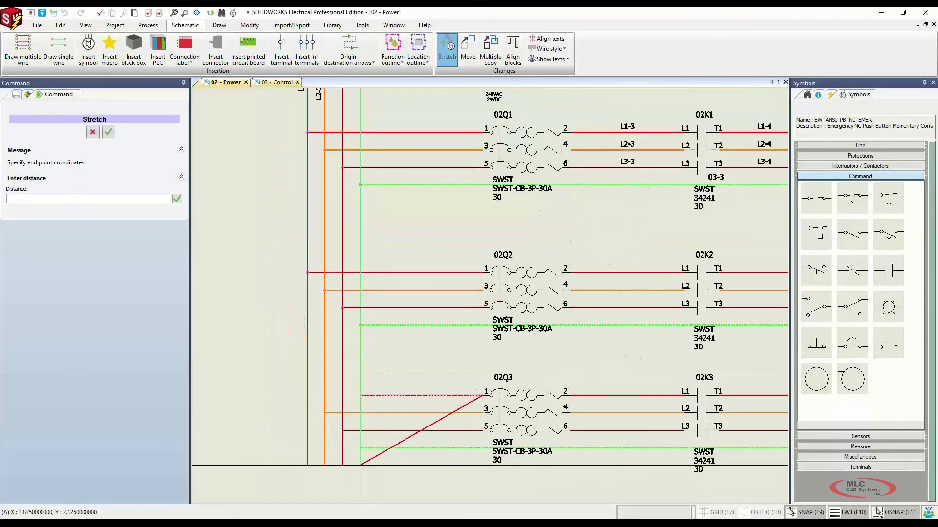
{"action": "left_click", "coordinate": [360, 465]}
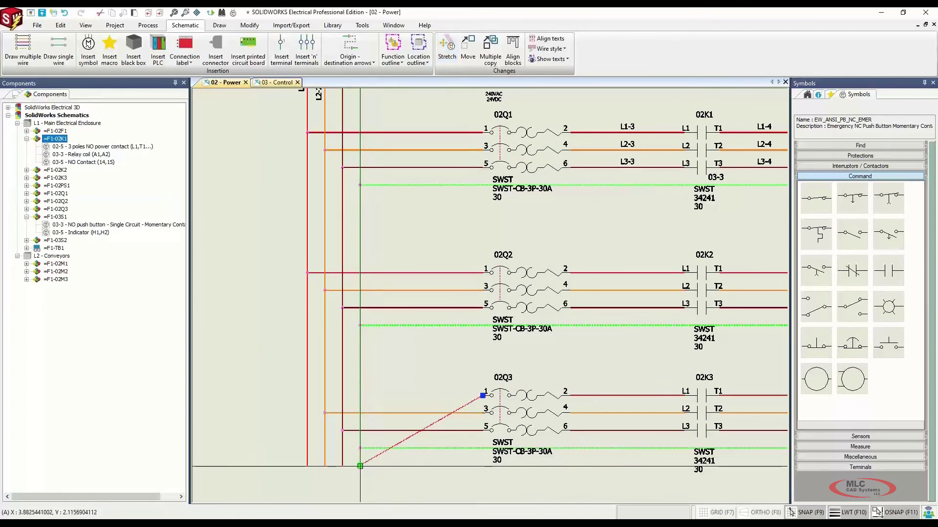
Straighten the wire from 02Q3's terminal 1 and extend its free end to the leftmost supply rail.
{"action": "left_click", "coordinate": [351, 396]}
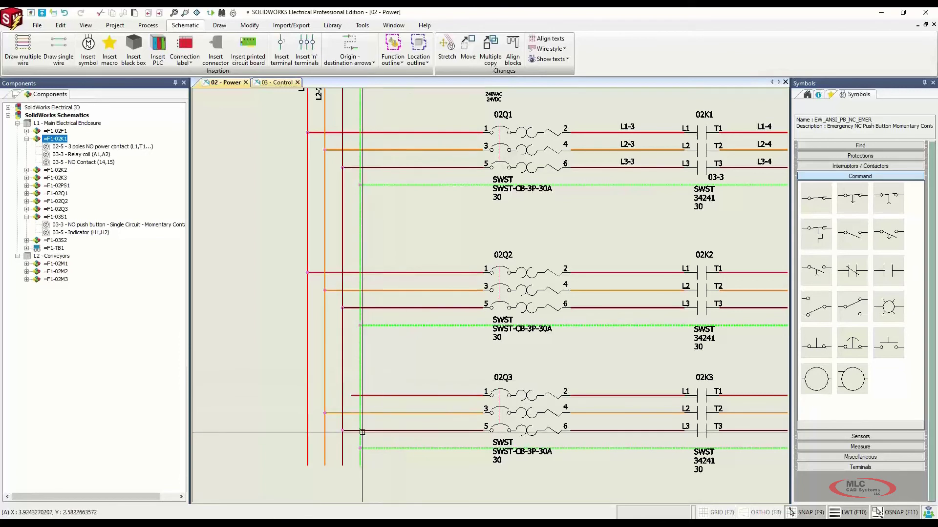
{"action": "left_click", "coordinate": [351, 396]}
{"action": "left_click", "coordinate": [351, 396]}
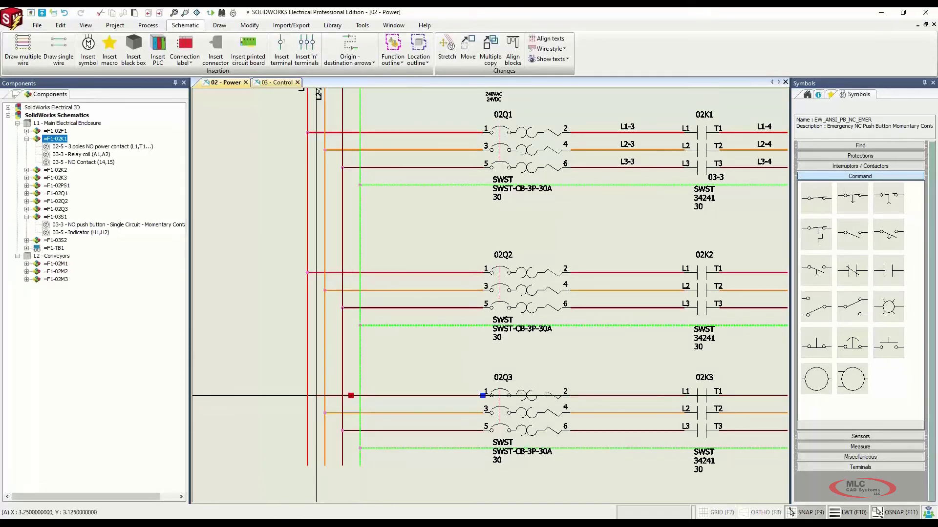
{"action": "left_click", "coordinate": [307, 396]}
{"action": "key", "text": "Escape"}
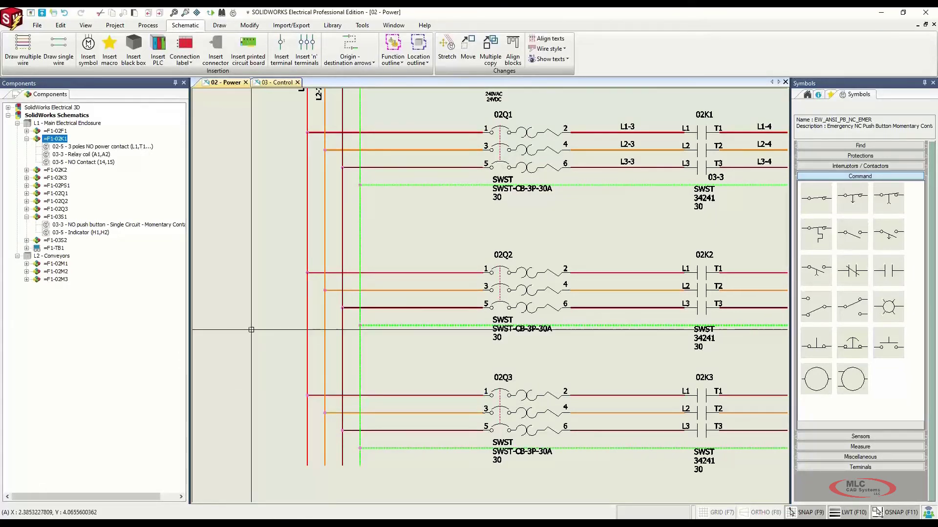
Extend the L2 - Conveyors location outline downward so that it also encloses motors 02M2 and 02M3.
{"action": "scroll", "coordinate": [657, 263], "scroll_direction": "down", "scroll_amount": 2}
{"action": "middle_click_drag", "start_coordinate": [653, 262], "coordinate": [441, 273]}
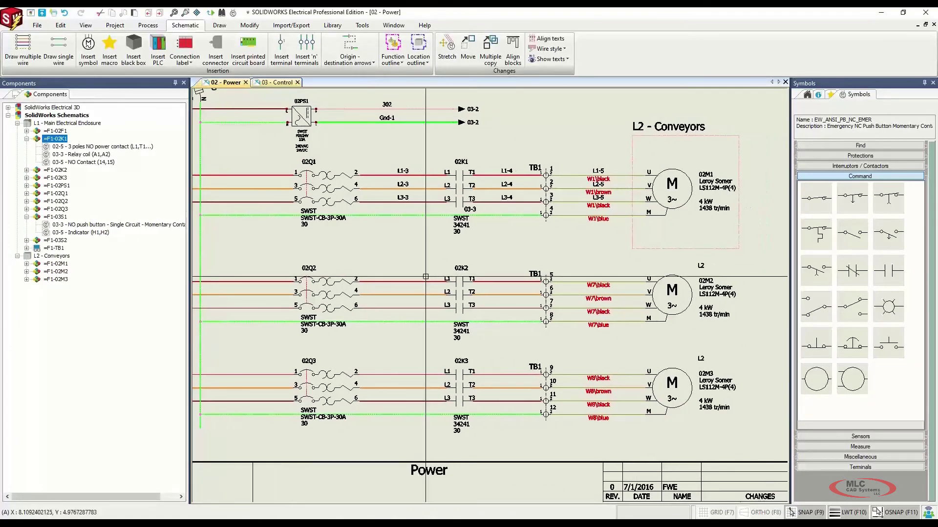
{"action": "scroll", "coordinate": [295, 281], "scroll_direction": "up", "scroll_amount": 3}
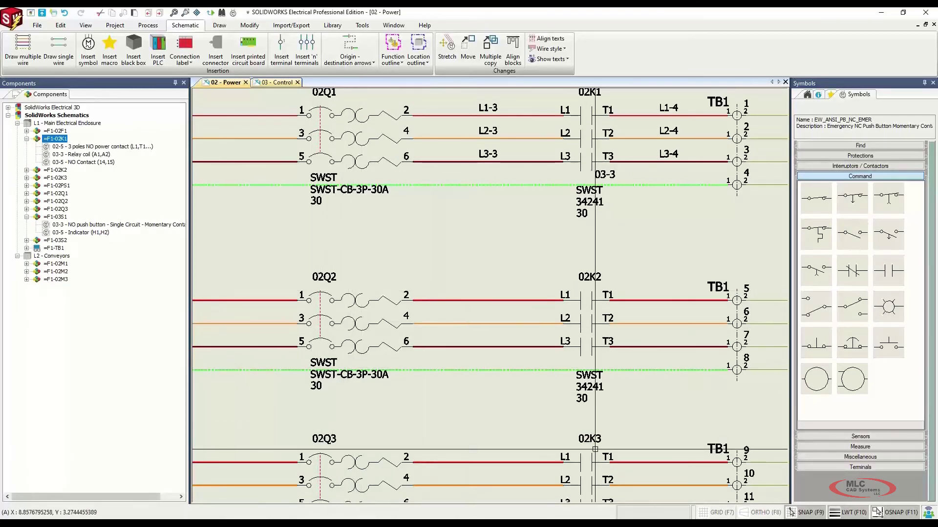
{"action": "middle_click_drag", "start_coordinate": [667, 356], "coordinate": [478, 345]}
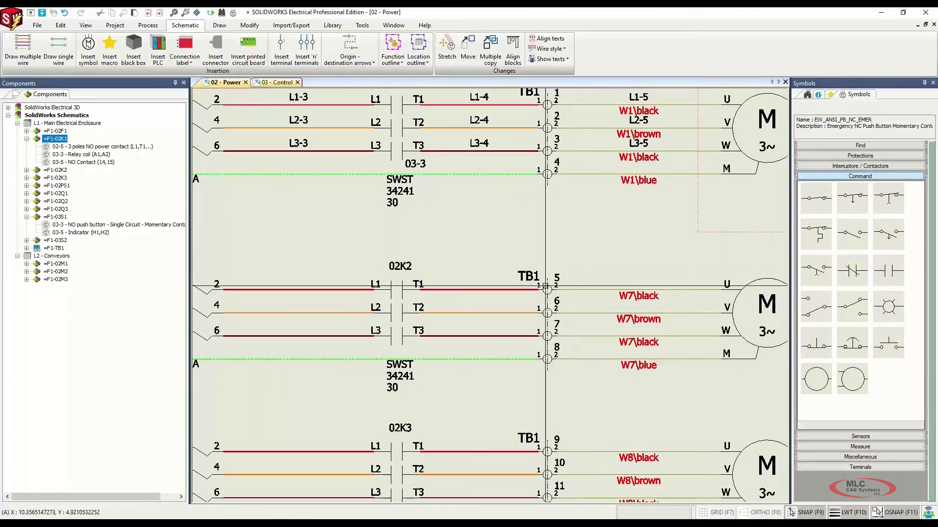
{"action": "middle_click_drag", "start_coordinate": [591, 415], "coordinate": [547, 280]}
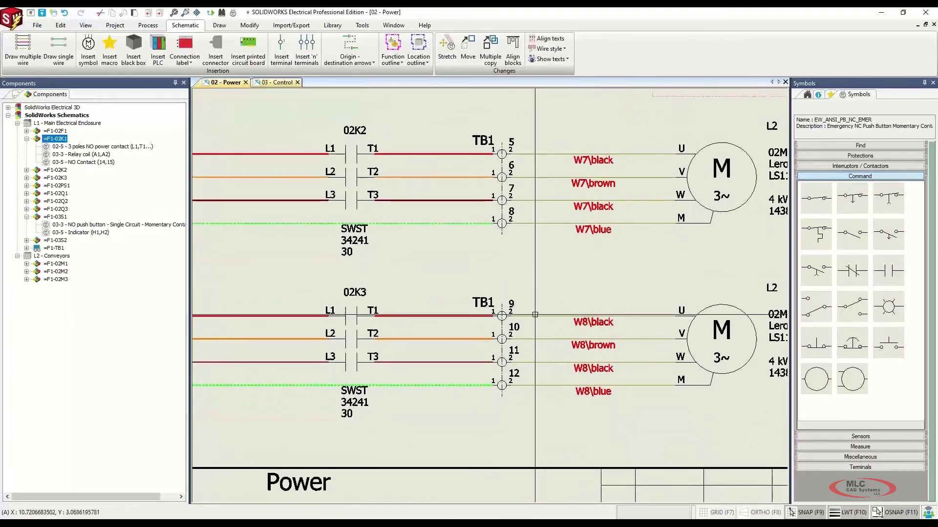
{"action": "scroll", "coordinate": [537, 369], "scroll_direction": "down", "scroll_amount": 2}
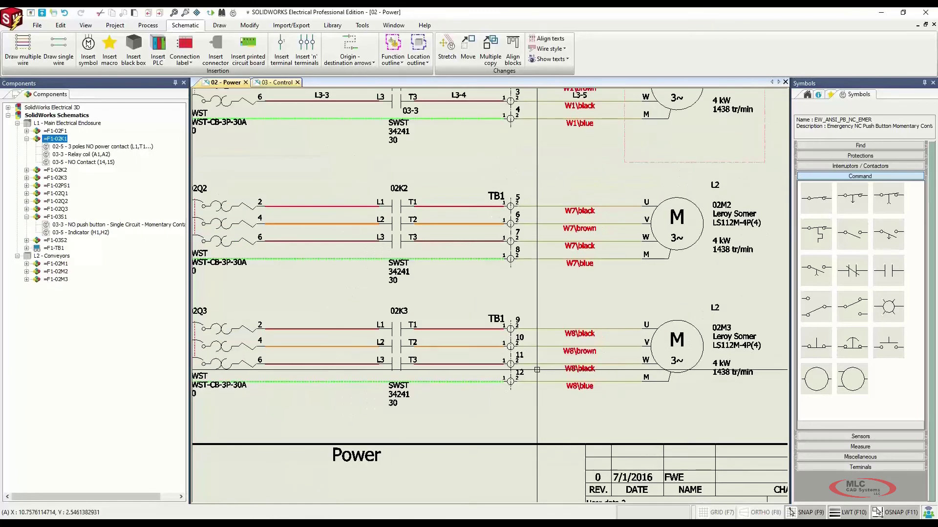
{"action": "middle_click_drag", "start_coordinate": [632, 292], "coordinate": [569, 321]}
{"action": "left_click", "coordinate": [679, 192]}
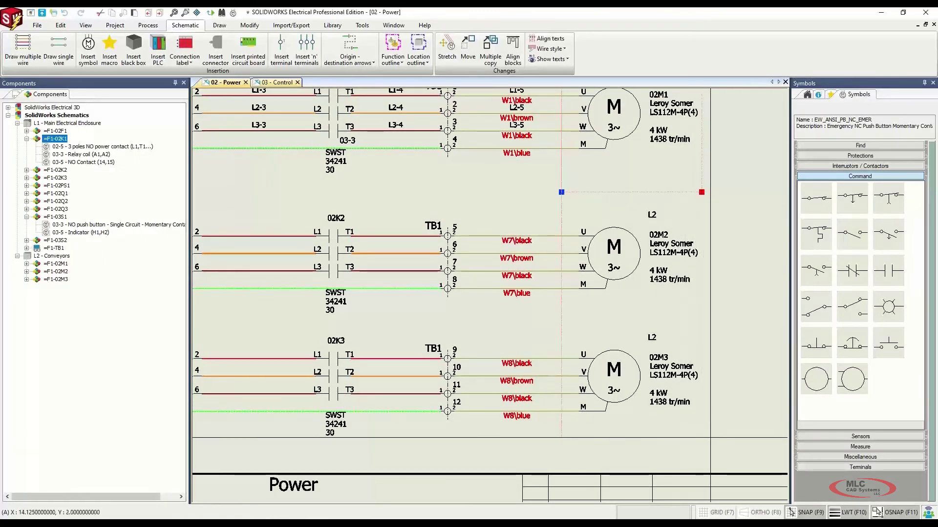
{"action": "left_click", "coordinate": [710, 438]}
{"action": "key", "text": "Escape"}
{"action": "scroll", "coordinate": [757, 372], "scroll_direction": "down", "scroll_amount": 2}
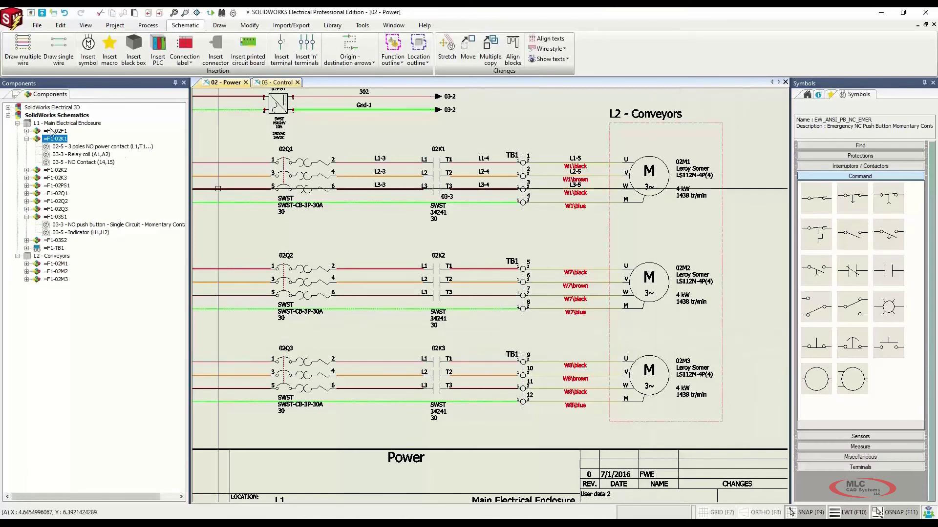
Open terminal strip drawing 04 - TB1-(1/1) and update it with the duplicated motor circuits.
{"action": "left_click", "coordinate": [17, 95]}
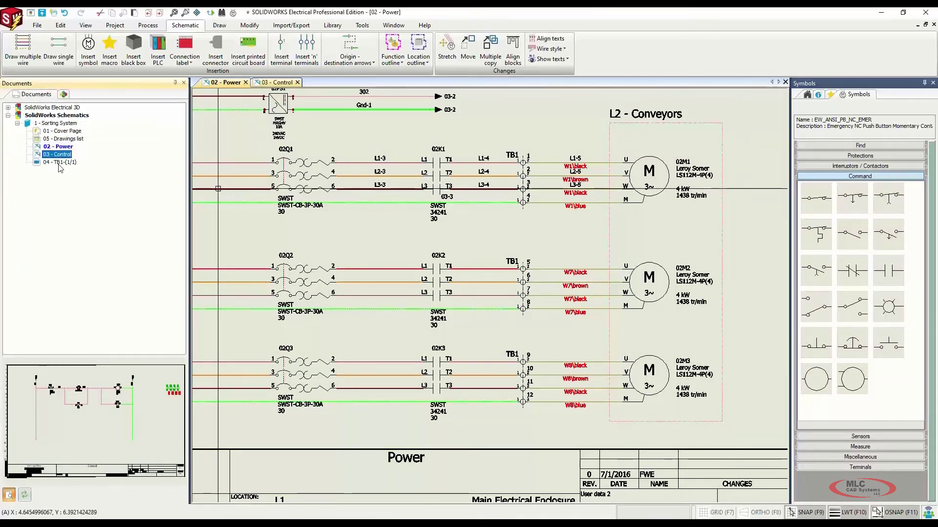
{"action": "left_click", "coordinate": [60, 162]}
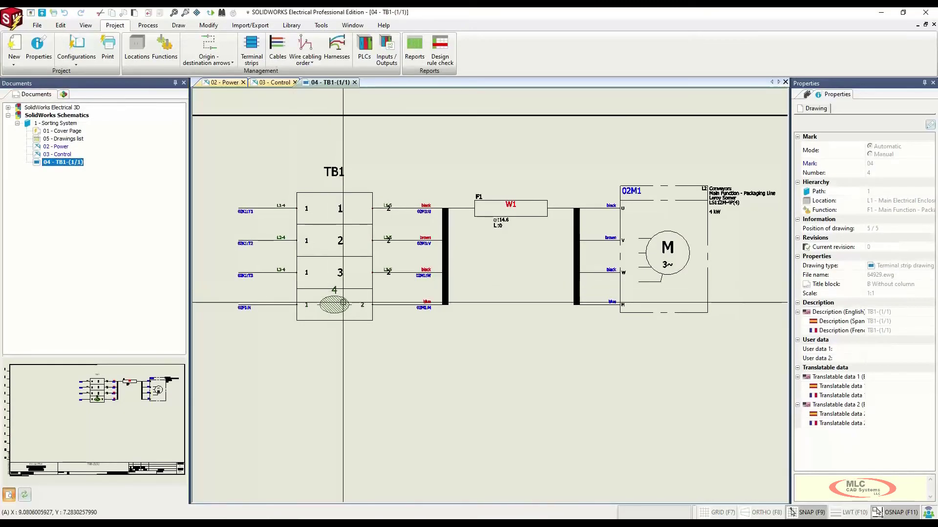
{"action": "right_click", "coordinate": [415, 167]}
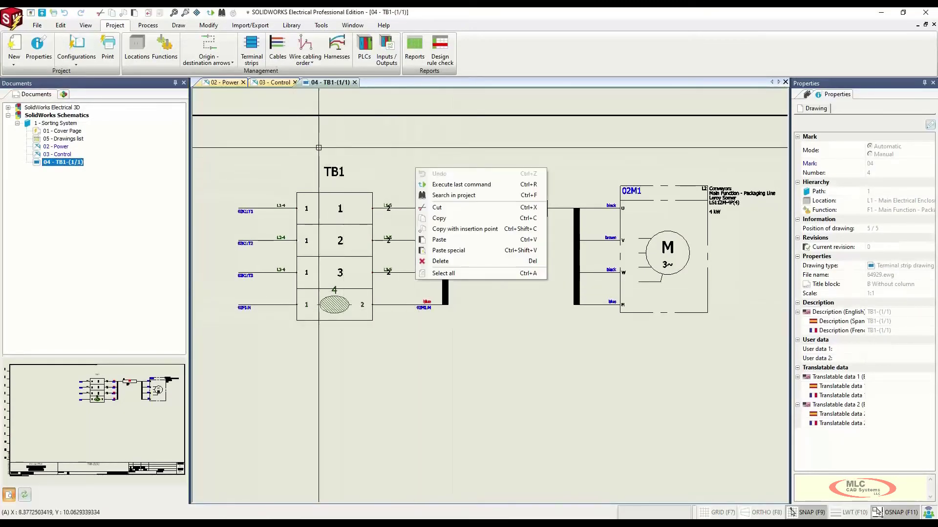
{"action": "right_click", "coordinate": [65, 164]}
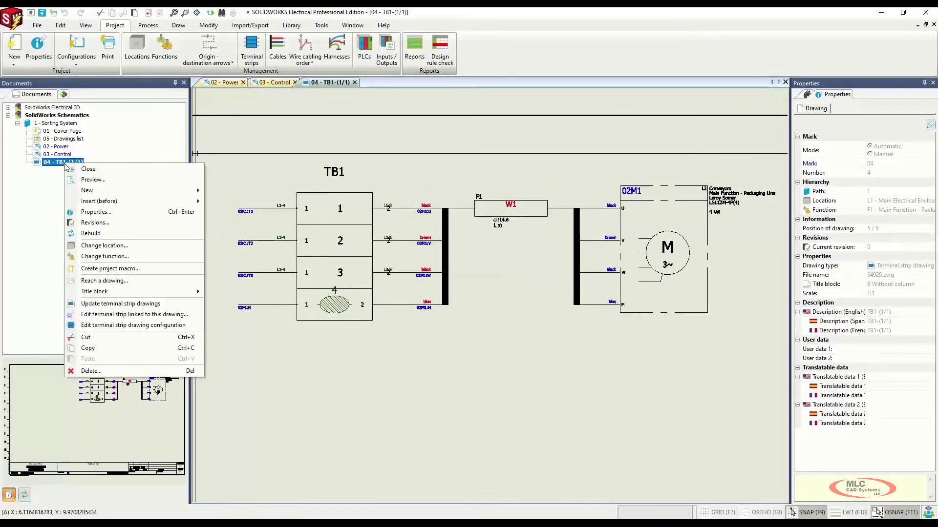
{"action": "left_click", "coordinate": [154, 306]}
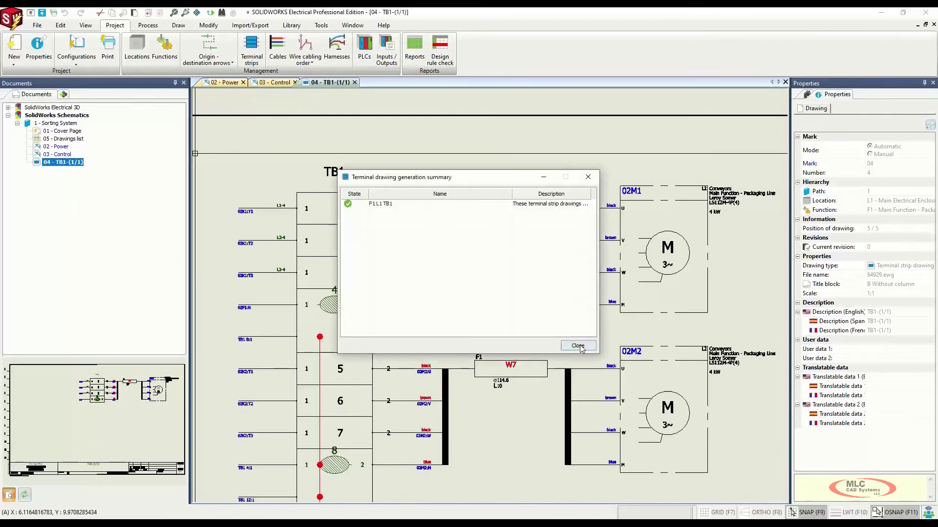
{"action": "left_click", "coordinate": [577, 346]}
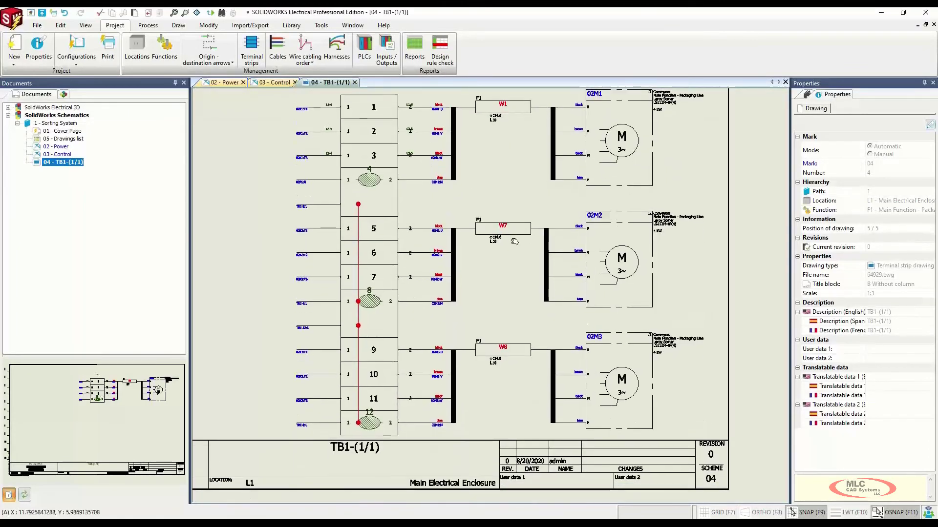
{"action": "middle_click_drag", "start_coordinate": [515, 241], "coordinate": [516, 253]}
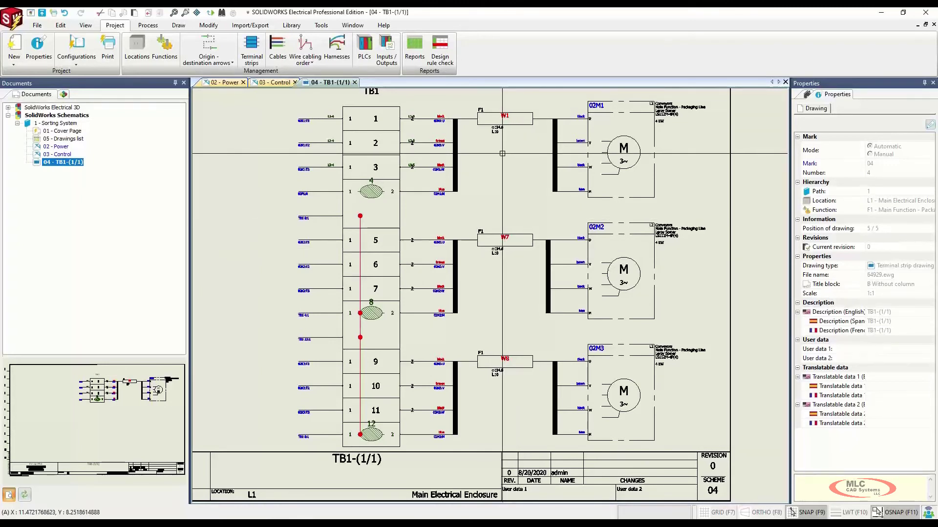
Generate report drawings for the drawings list, the bill of materials grouped by manufacturer and the list of wires by line style.
{"action": "left_click", "coordinate": [414, 61]}
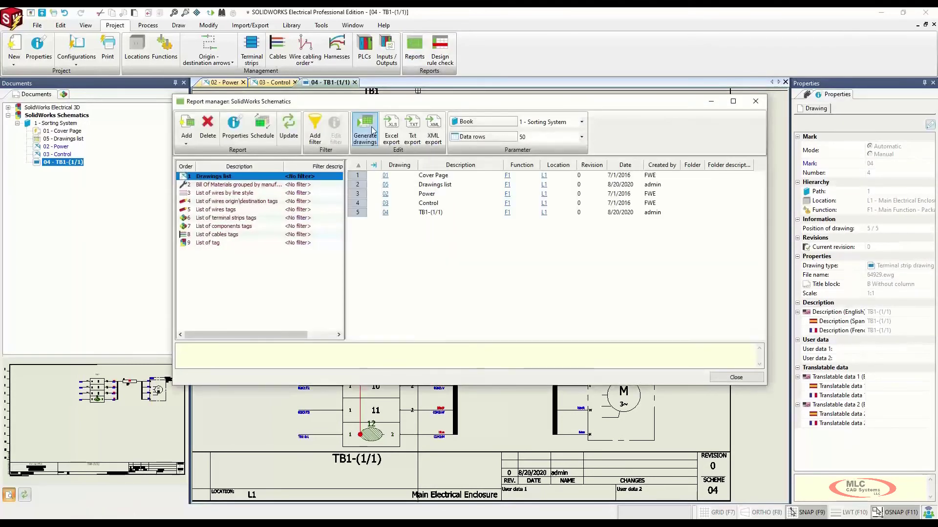
{"action": "left_click", "coordinate": [372, 131]}
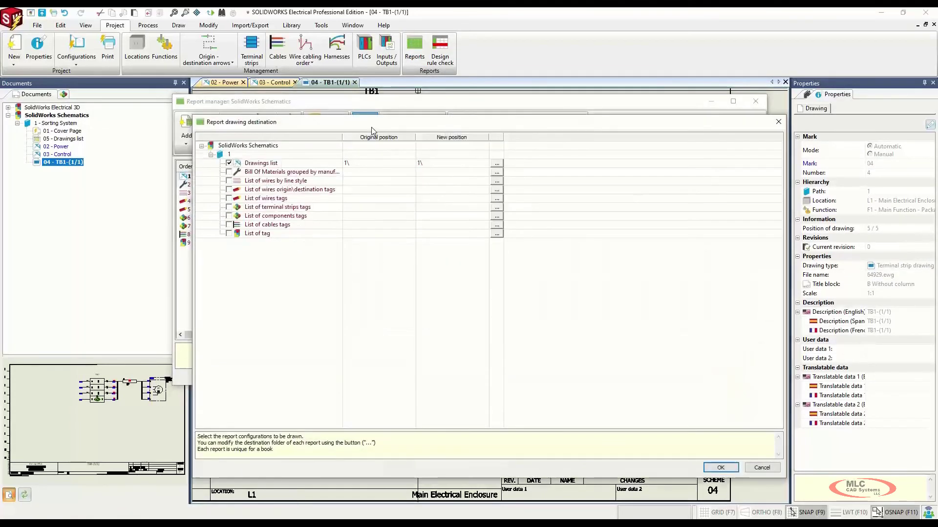
{"action": "left_click", "coordinate": [229, 172]}
{"action": "left_click", "coordinate": [230, 181]}
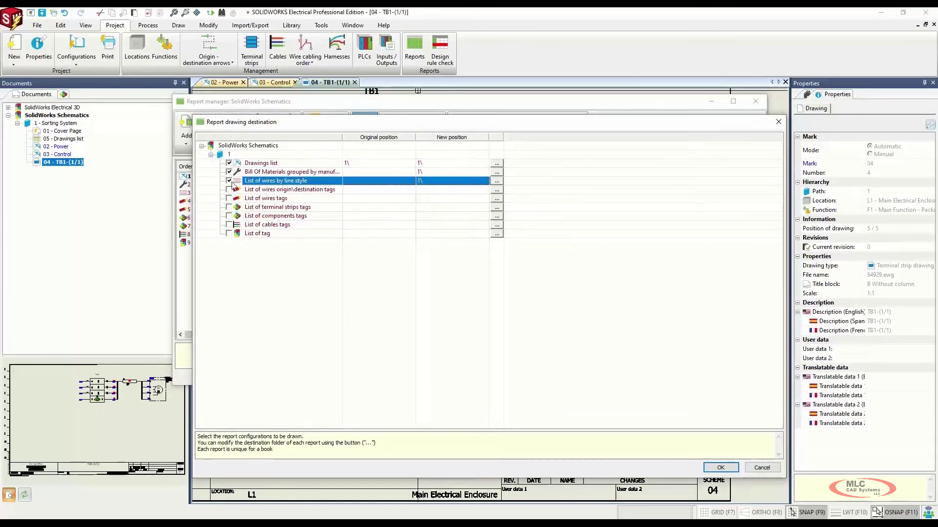
{"action": "left_click", "coordinate": [720, 468]}
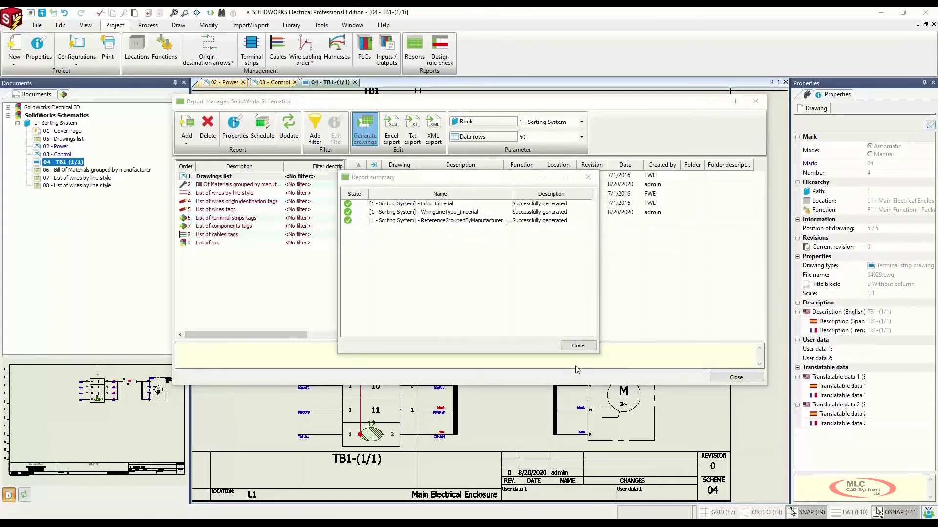
{"action": "left_click", "coordinate": [577, 346]}
{"action": "left_click", "coordinate": [736, 377]}
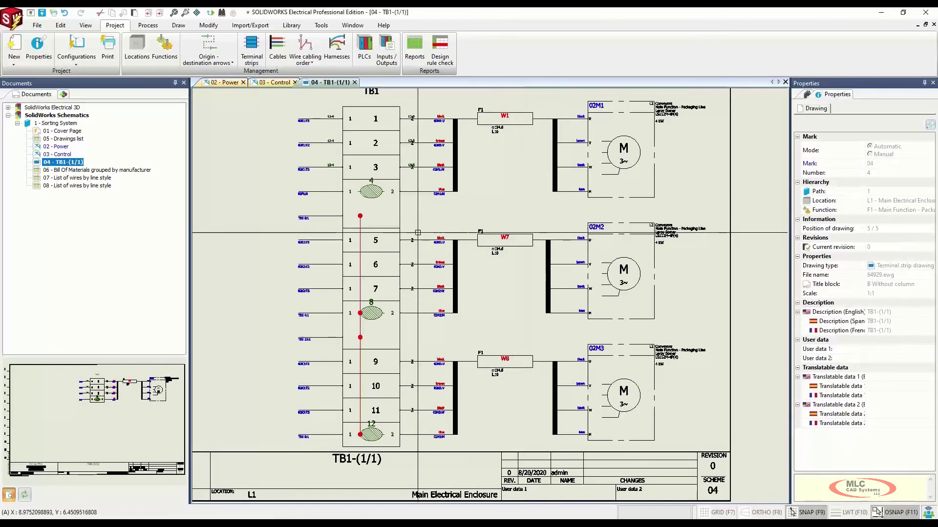
Open drawing 06 - Bill Of Materials grouped by manufacturer and follow mark 03S2 to its push button symbol on the control drawing.
{"action": "double_click", "coordinate": [74, 170]}
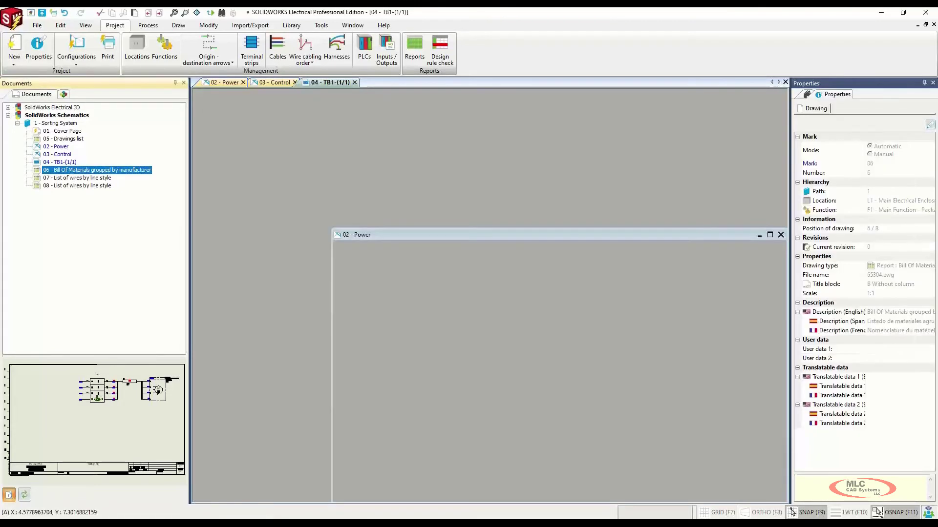
{"action": "scroll", "coordinate": [254, 216], "scroll_direction": "up", "scroll_amount": 4}
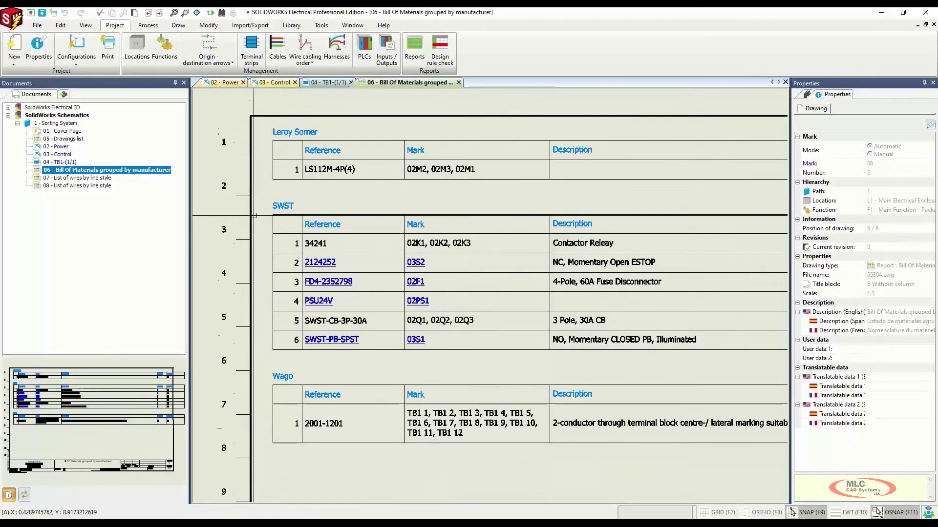
{"action": "scroll", "coordinate": [254, 215], "scroll_direction": "up", "scroll_amount": 1}
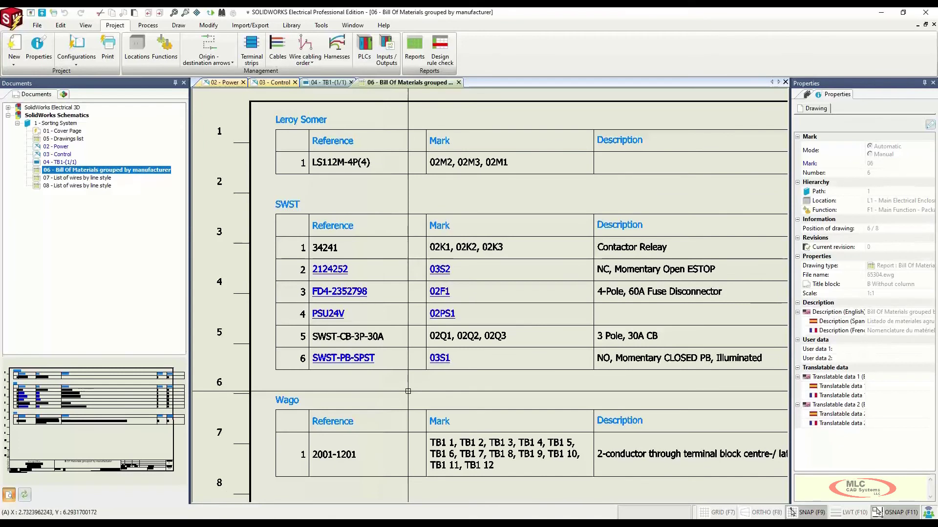
{"action": "left_click", "coordinate": [445, 271]}
{"action": "mouse_move", "coordinate": [487, 282]}
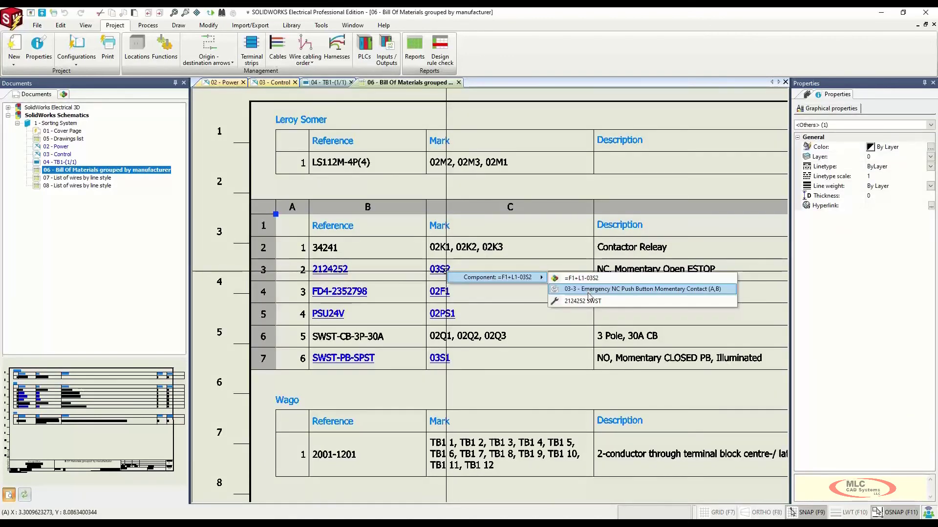
{"action": "left_click", "coordinate": [635, 288]}
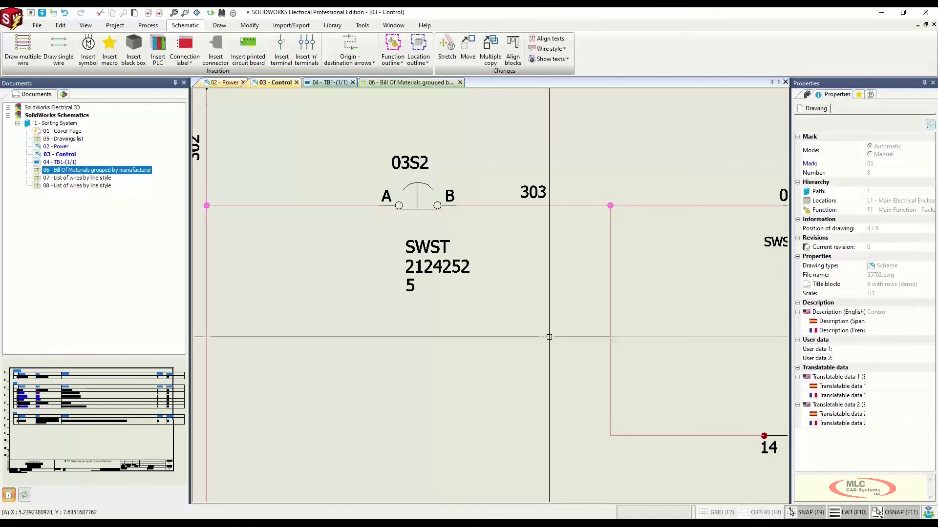
Open drawing 07 - List of wires by line style and examine its wire tables and the destination link of the first 24V wire.
{"action": "double_click", "coordinate": [85, 179]}
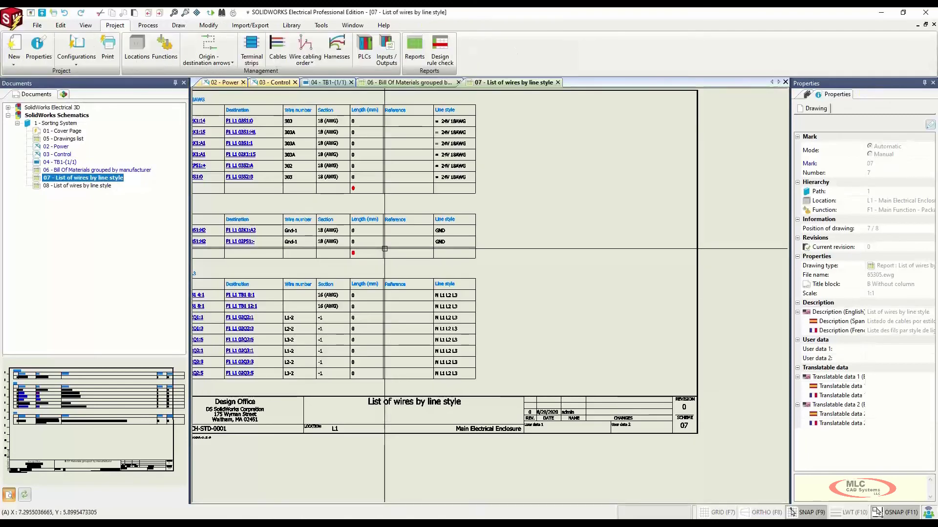
{"action": "scroll", "coordinate": [312, 190], "scroll_direction": "up", "scroll_amount": 5}
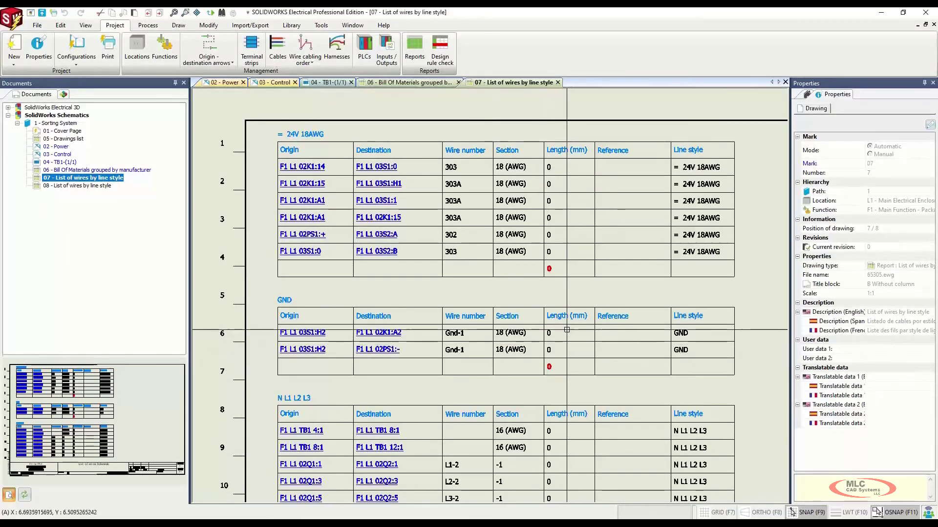
{"action": "scroll", "coordinate": [462, 186], "scroll_direction": "up", "scroll_amount": 1}
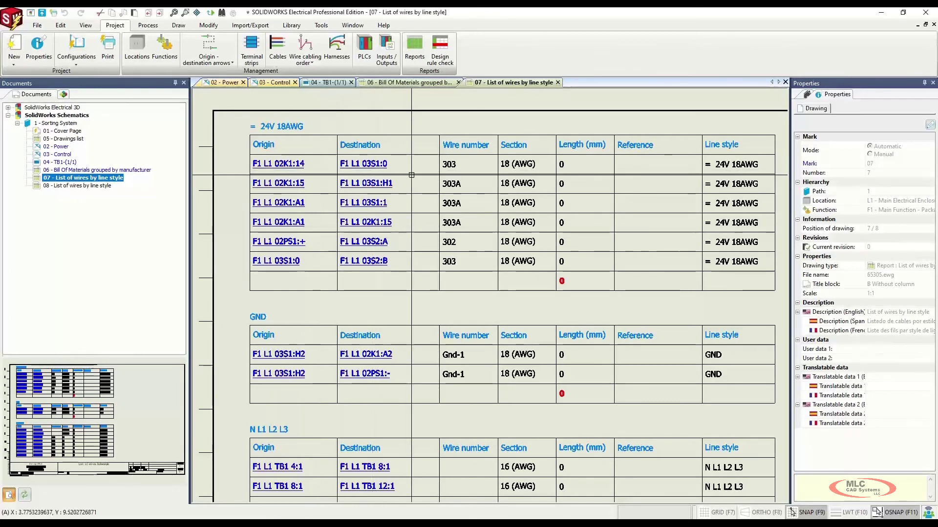
{"action": "left_click", "coordinate": [428, 190]}
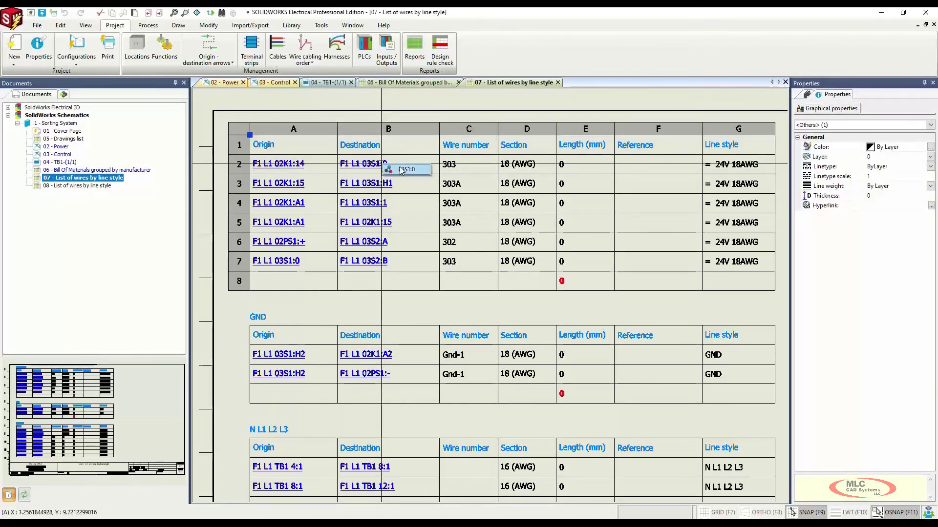
{"action": "key", "text": "Escape"}
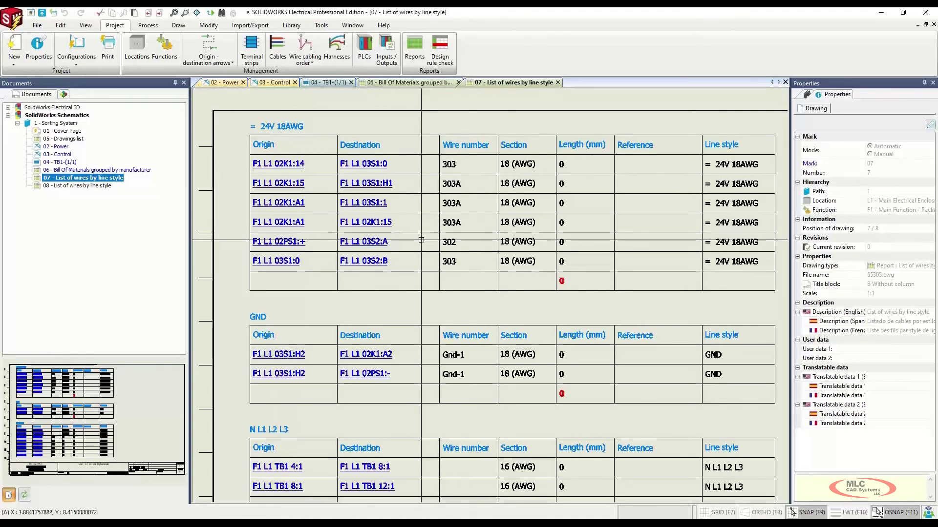
Create a folder in the Sorting System book with the English description Reports.
{"action": "right_click", "coordinate": [56, 125]}
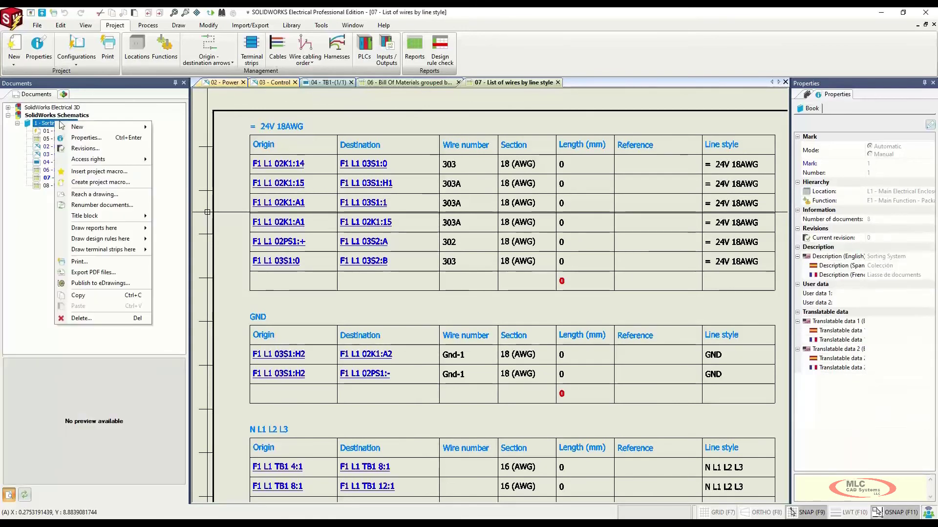
{"action": "mouse_move", "coordinate": [88, 127]}
{"action": "left_click", "coordinate": [186, 130]}
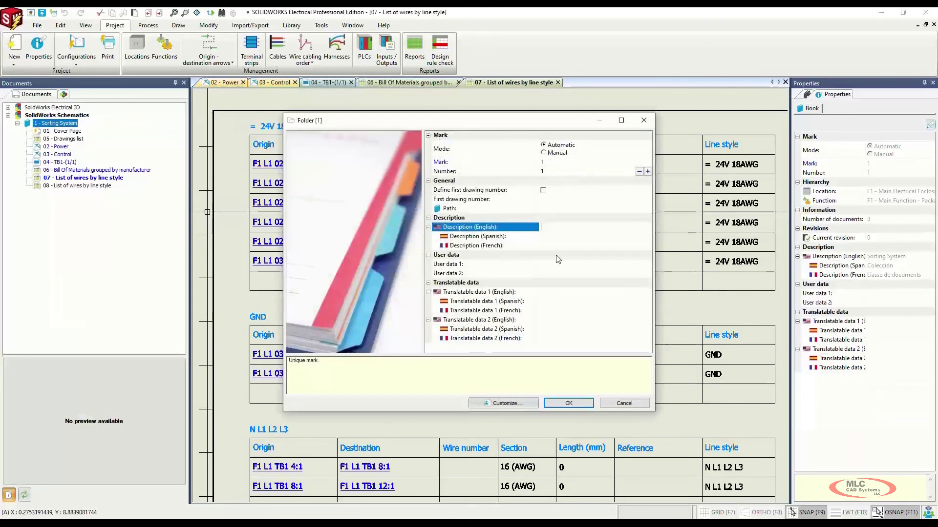
{"action": "type", "text": "Reports"}
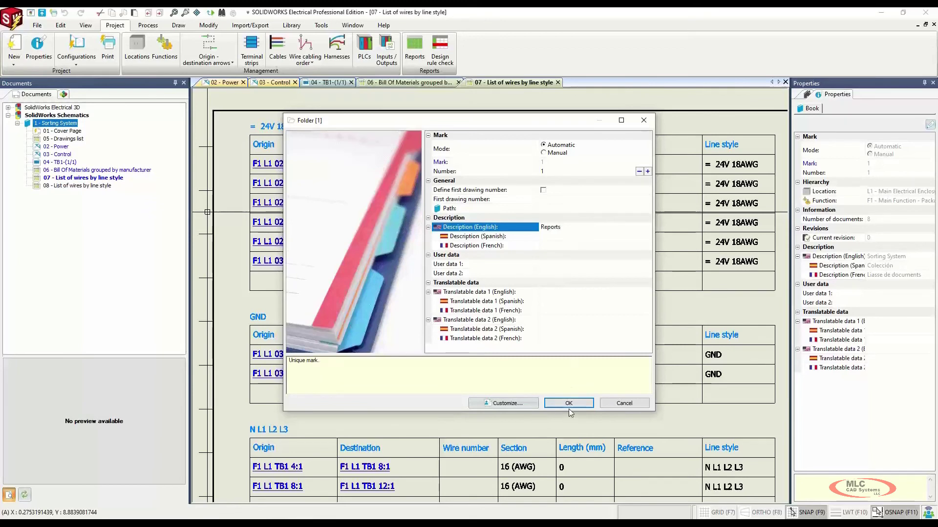
{"action": "left_click", "coordinate": [569, 407]}
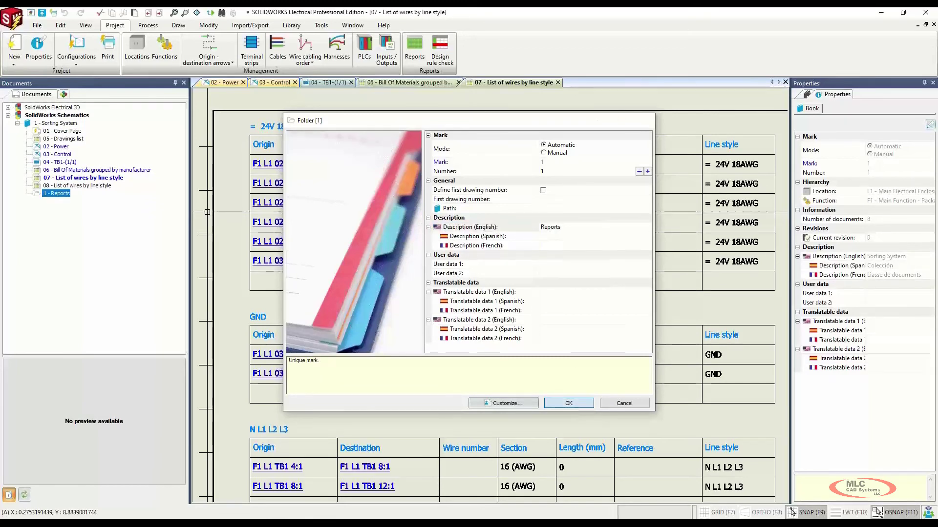
Move the TB1 terminal strip drawing, the bill of materials and both wire list drawings into the Reports folder.
{"action": "left_click_drag", "start_coordinate": [98, 186], "coordinate": [73, 167]}
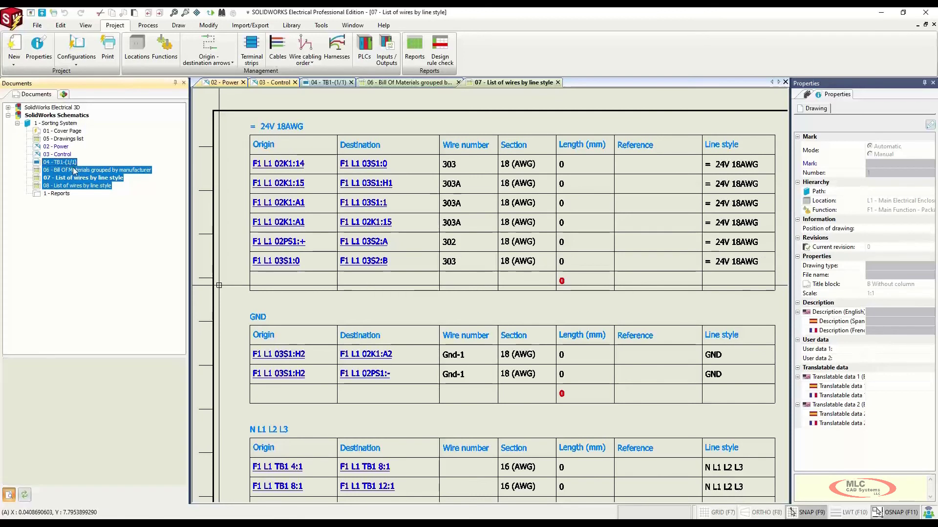
{"action": "left_click_drag", "start_coordinate": [69, 166], "coordinate": [66, 200]}
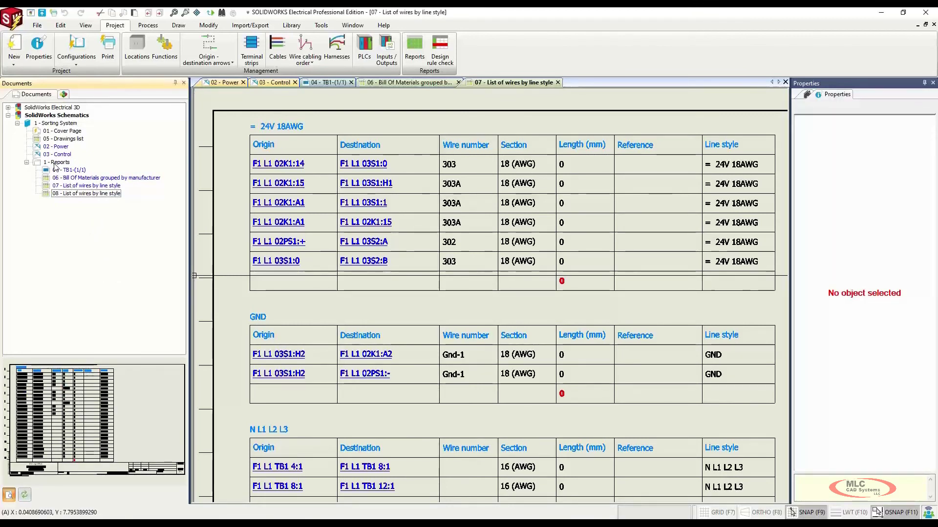
{"action": "left_click", "coordinate": [63, 140]}
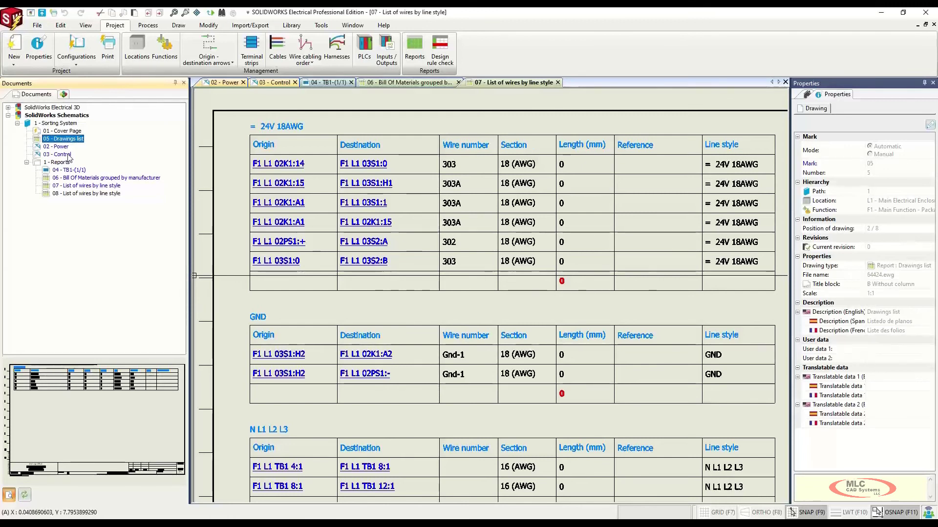
Renumber the current book's documents with recalculated order numbers, and move the Power drawing below the Control drawing.
{"action": "right_click", "coordinate": [63, 124]}
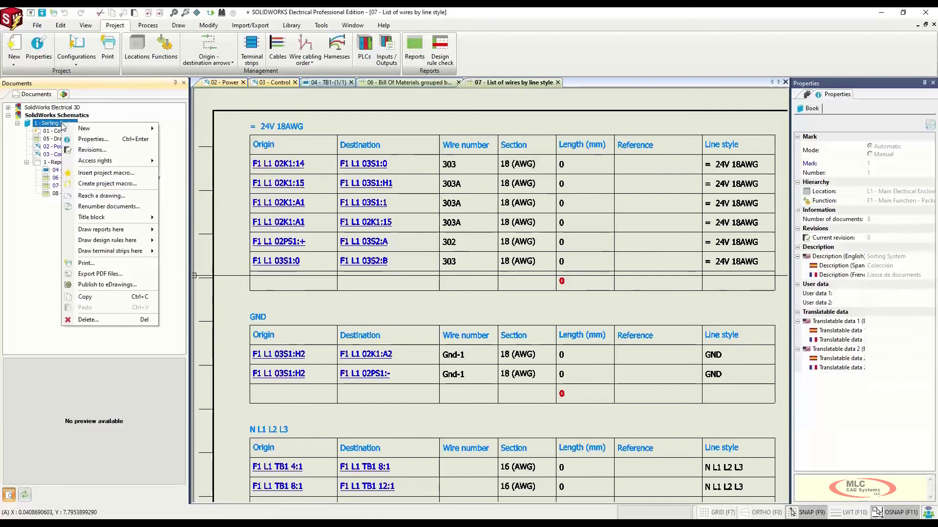
{"action": "left_click", "coordinate": [120, 207]}
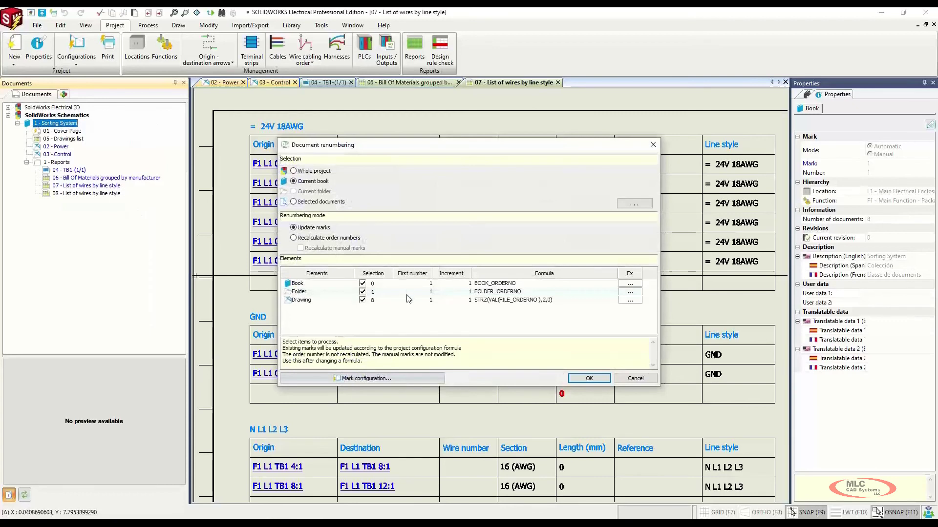
{"action": "left_click", "coordinate": [319, 239]}
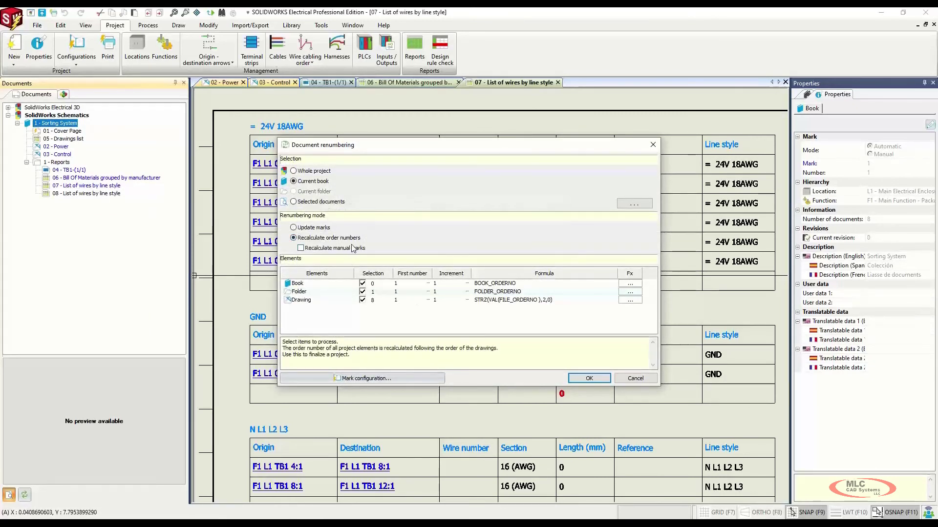
{"action": "left_click", "coordinate": [594, 378]}
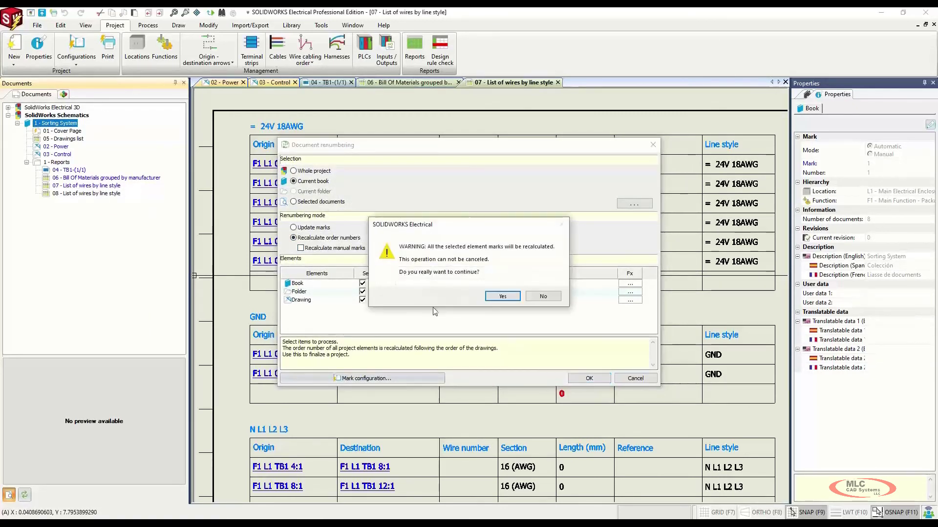
{"action": "left_click", "coordinate": [504, 296]}
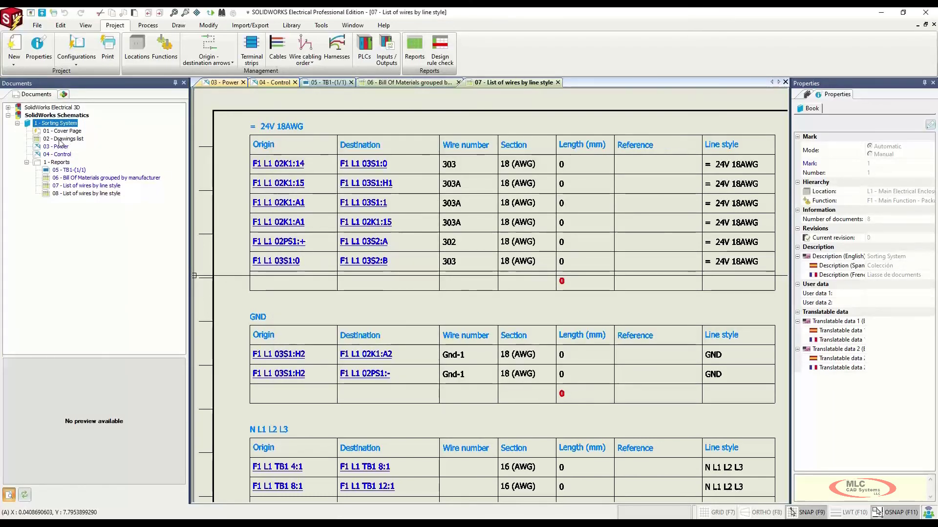
{"action": "left_click_drag", "start_coordinate": [62, 149], "coordinate": [80, 161]}
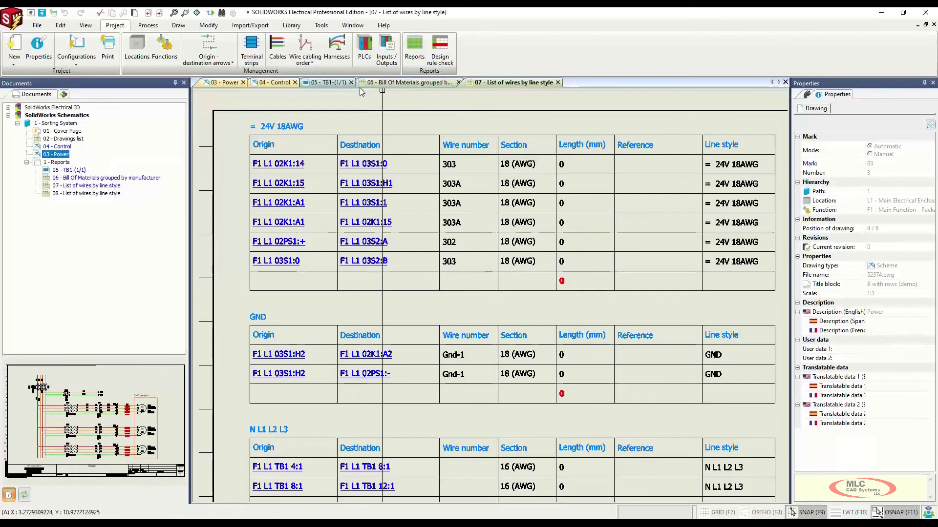
Show the Control drawing and renumber the marks of the whole project with recalculated order numbers.
{"action": "left_click", "coordinate": [275, 82]}
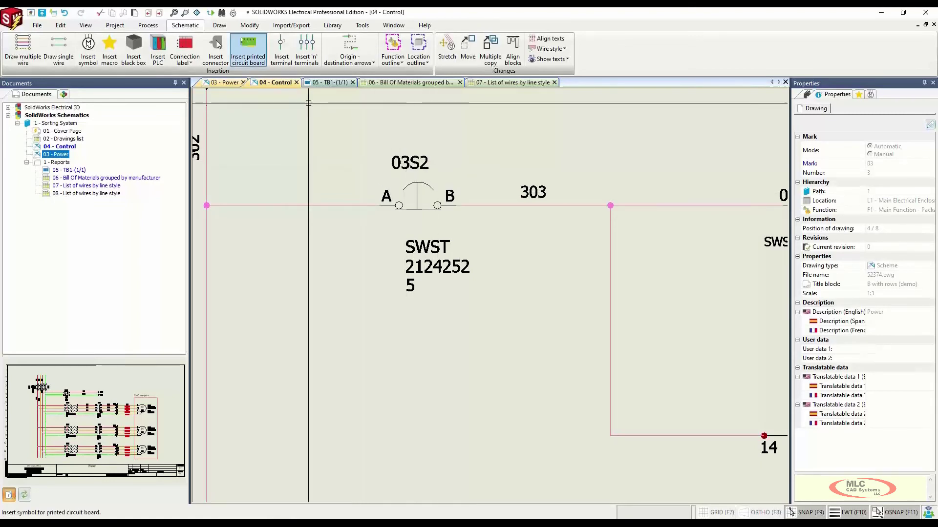
{"action": "left_click", "coordinate": [116, 25]}
{"action": "left_click", "coordinate": [147, 26]}
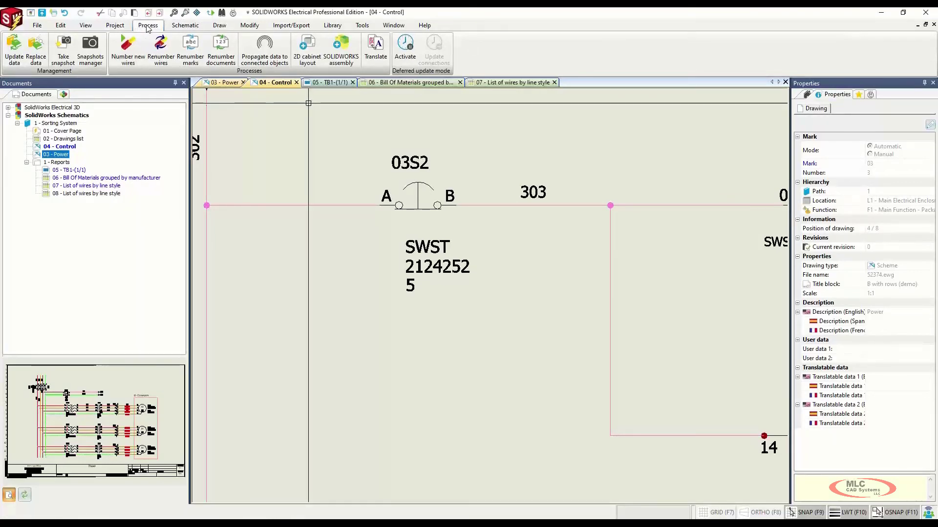
{"action": "left_click", "coordinate": [191, 48]}
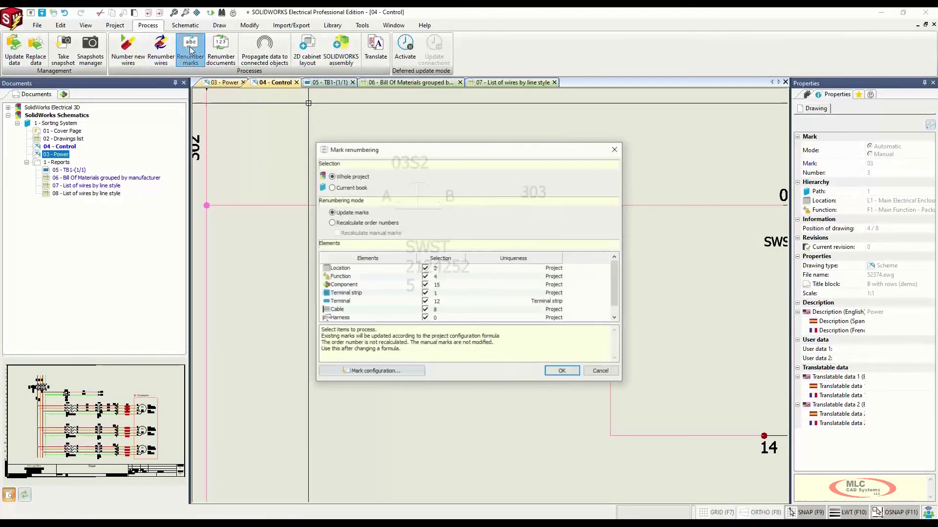
{"action": "left_click", "coordinate": [366, 224]}
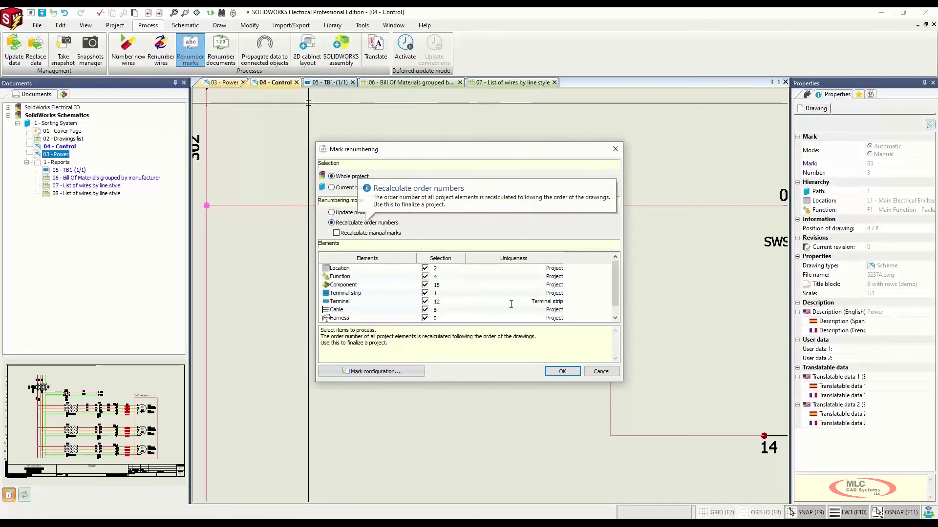
{"action": "left_click", "coordinate": [562, 375]}
{"action": "left_click", "coordinate": [507, 296]}
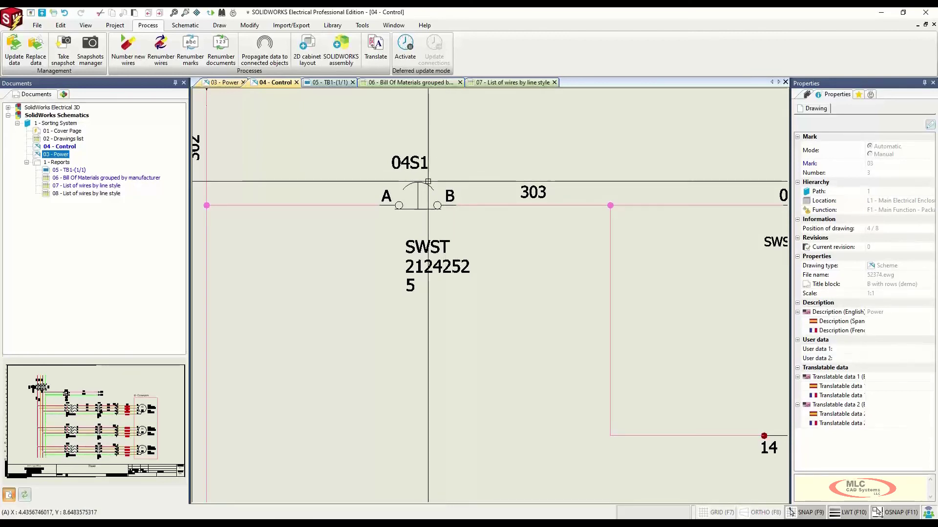
Export all drawings of the Sorting System book to SolidWorks Schematics.pdf on the Desktop, continuing without updating the report drawings.
{"action": "right_click", "coordinate": [55, 123]}
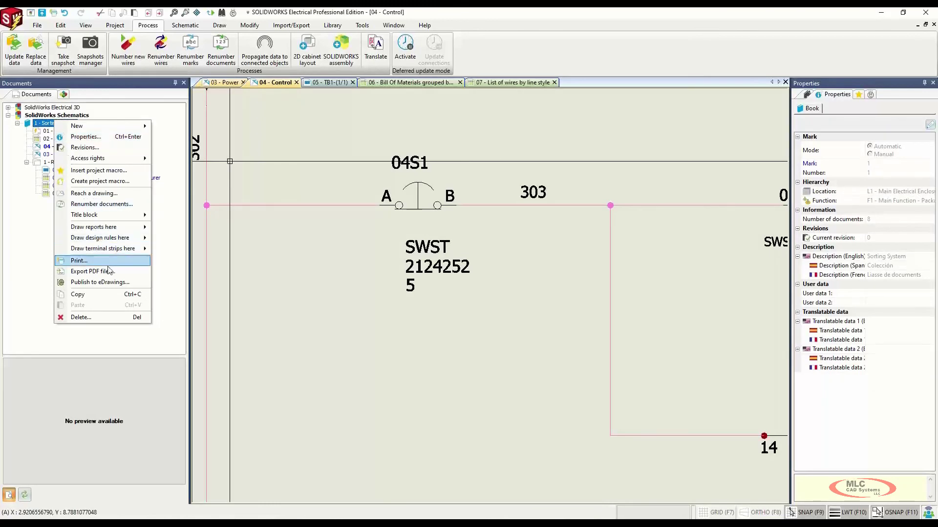
{"action": "left_click", "coordinate": [146, 271]}
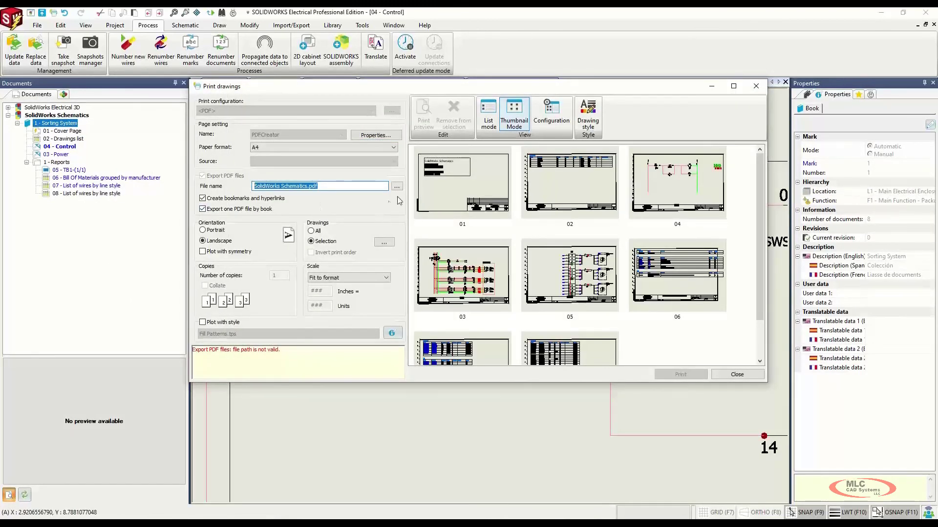
{"action": "left_click", "coordinate": [311, 231]}
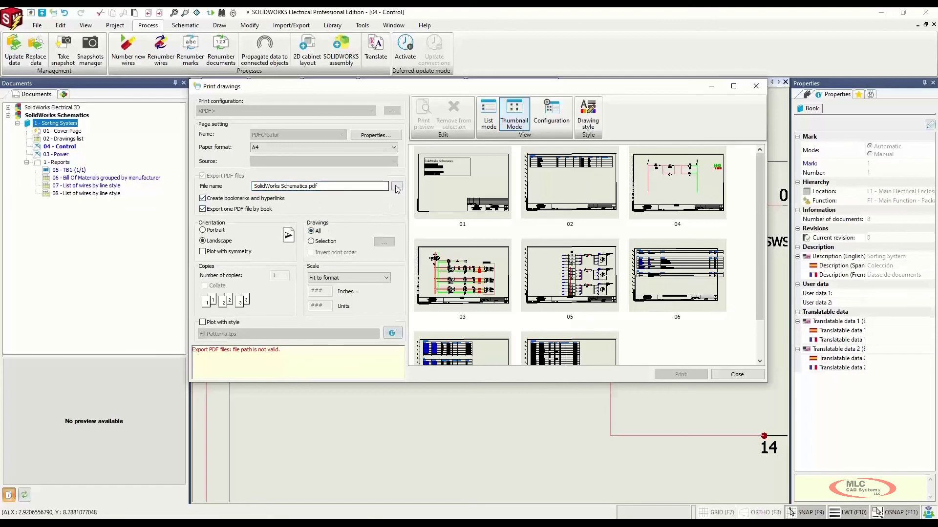
{"action": "left_click", "coordinate": [397, 186]}
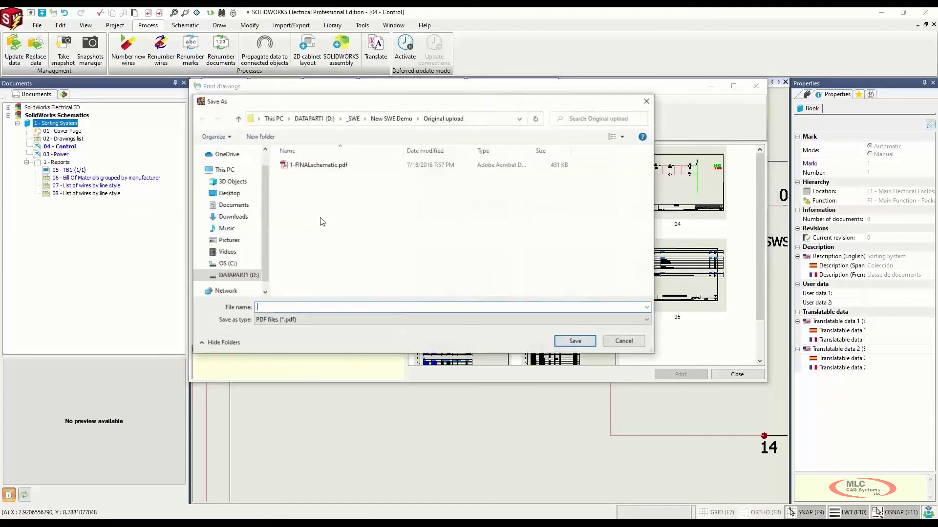
{"action": "left_click", "coordinate": [227, 194]}
{"action": "left_click", "coordinate": [362, 307]}
{"action": "type", "text": "SolidWorks Schematics.pdf"}
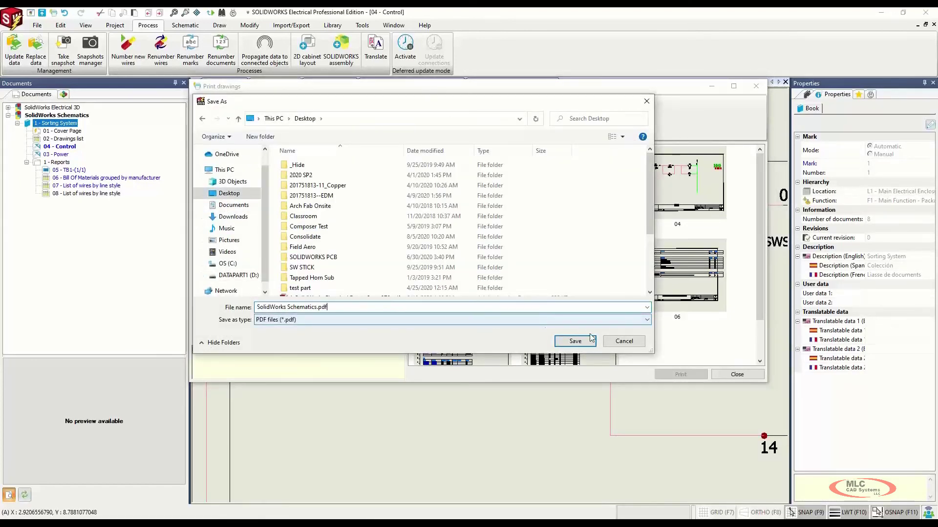
{"action": "left_click", "coordinate": [585, 342]}
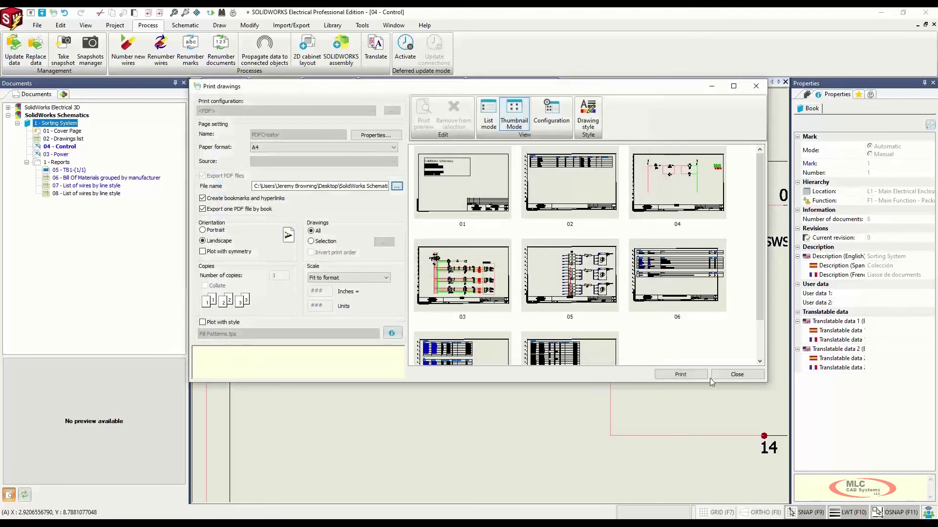
{"action": "left_click", "coordinate": [702, 375]}
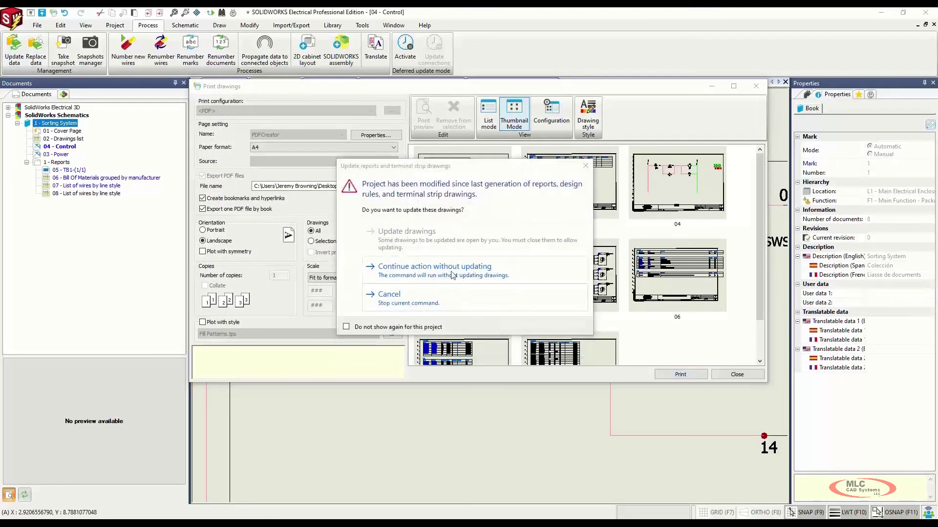
{"action": "left_click", "coordinate": [453, 276]}
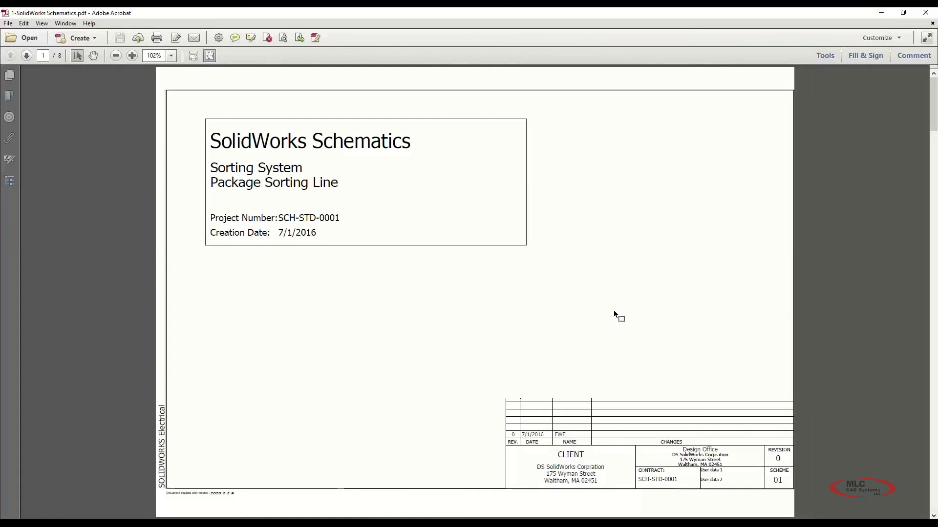
Page through the exported PDF in Adobe Acrobat from the cover page to the Power drawing.
{"action": "scroll", "coordinate": [237, 231], "scroll_direction": "down", "scroll_amount": 3}
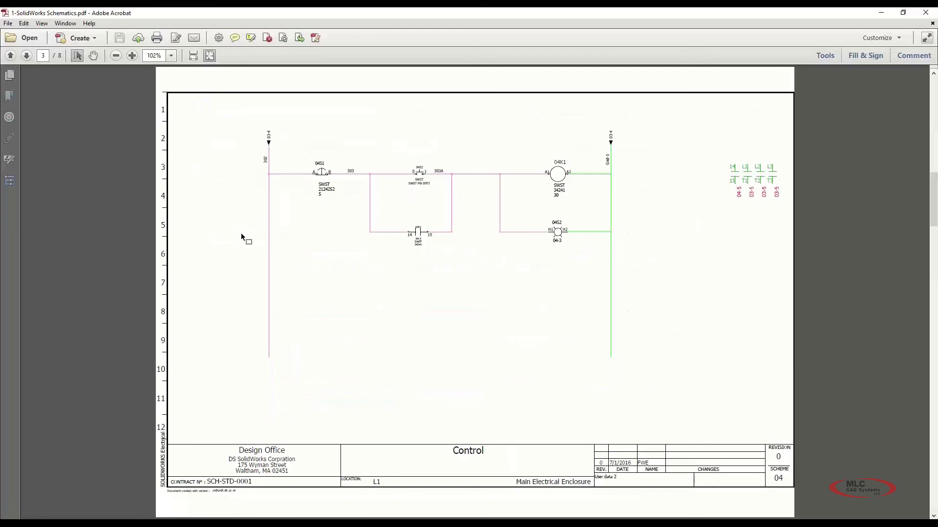
{"action": "scroll", "coordinate": [241, 233], "scroll_direction": "up", "scroll_amount": 1}
{"action": "scroll", "coordinate": [241, 233], "scroll_direction": "down", "scroll_amount": 1}
{"action": "scroll", "coordinate": [241, 233], "scroll_direction": "down", "scroll_amount": 1}
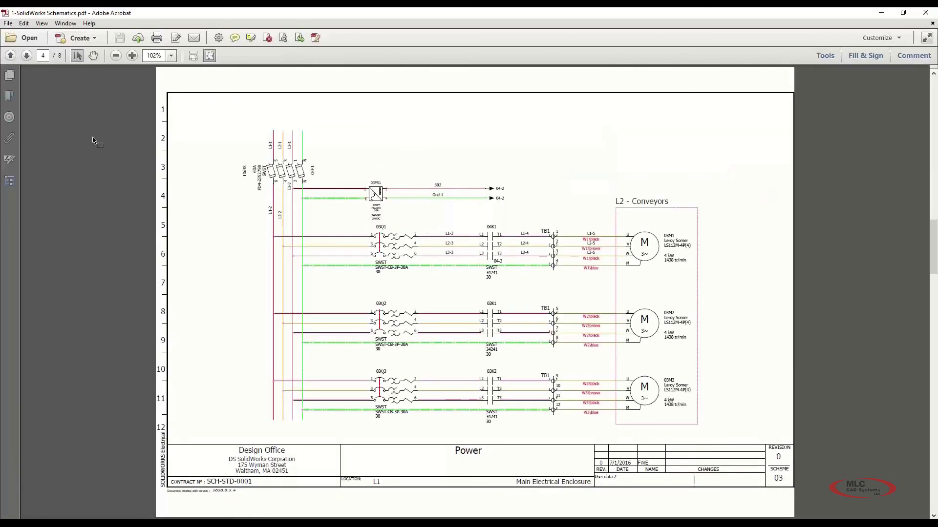
Expand the PDF's document bookmarks down to Reports and view the 07 wire list, the bill of materials and the Power drawing.
{"action": "left_click", "coordinate": [10, 96]}
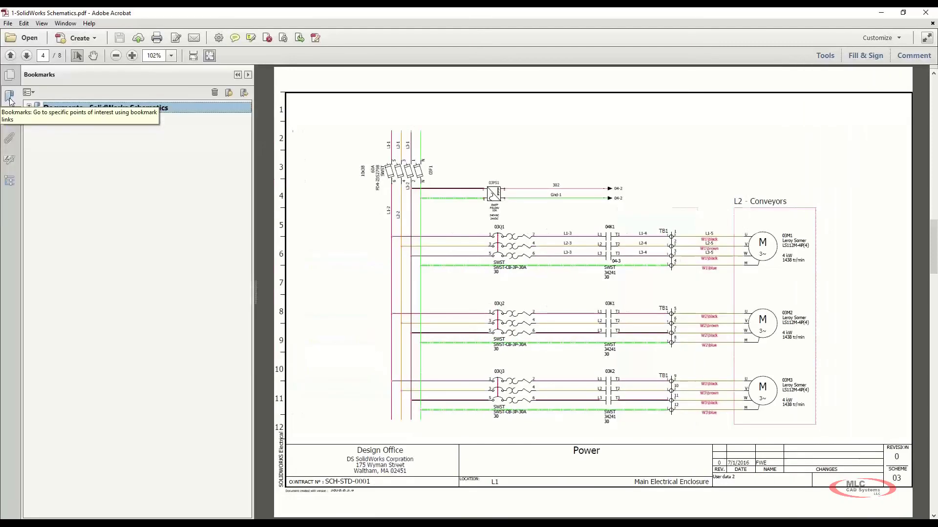
{"action": "left_click", "coordinate": [29, 106]}
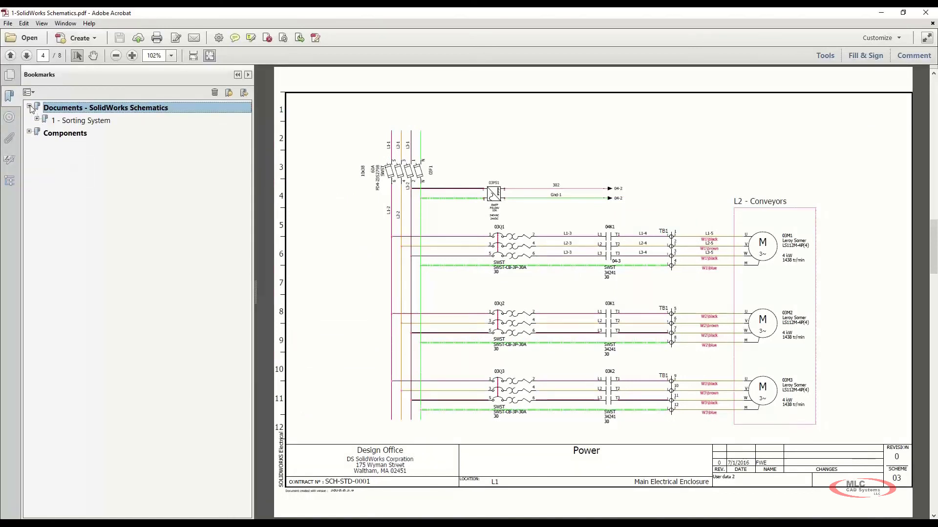
{"action": "left_click", "coordinate": [37, 119]}
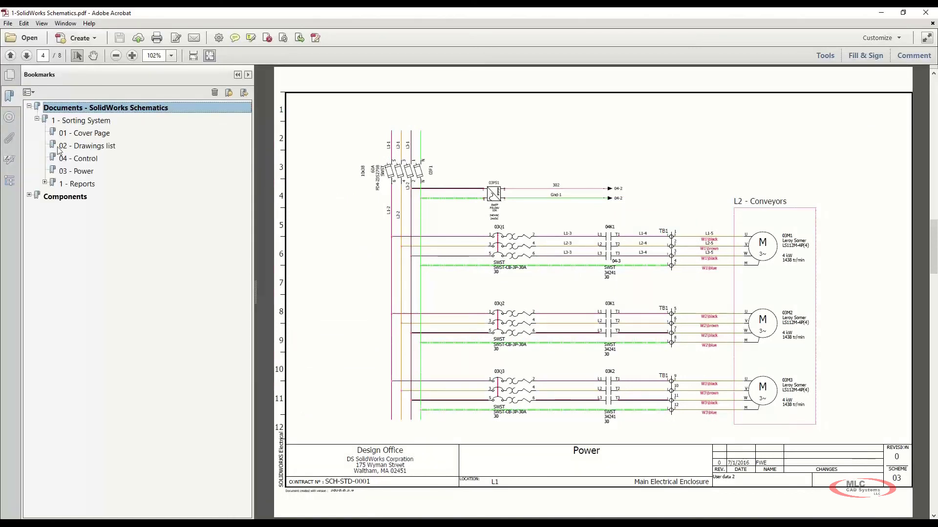
{"action": "left_click", "coordinate": [45, 183]}
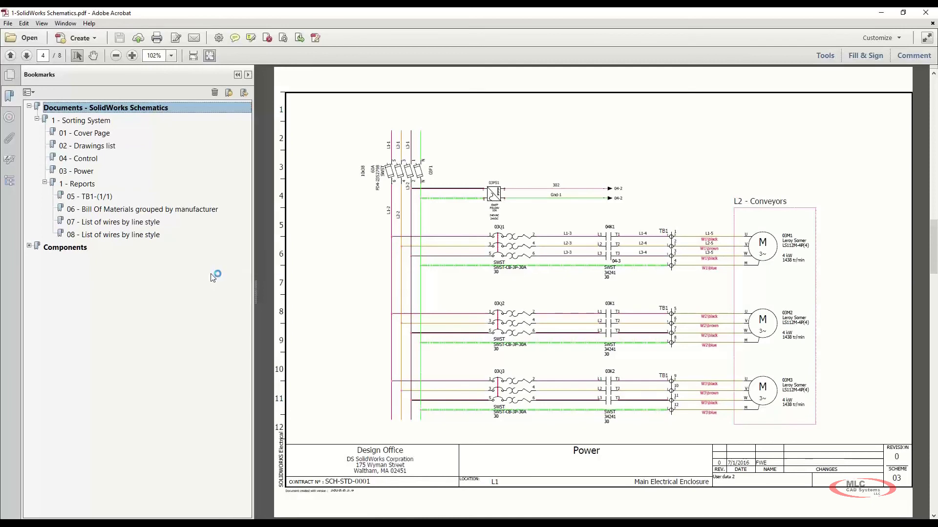
{"action": "left_click", "coordinate": [118, 226]}
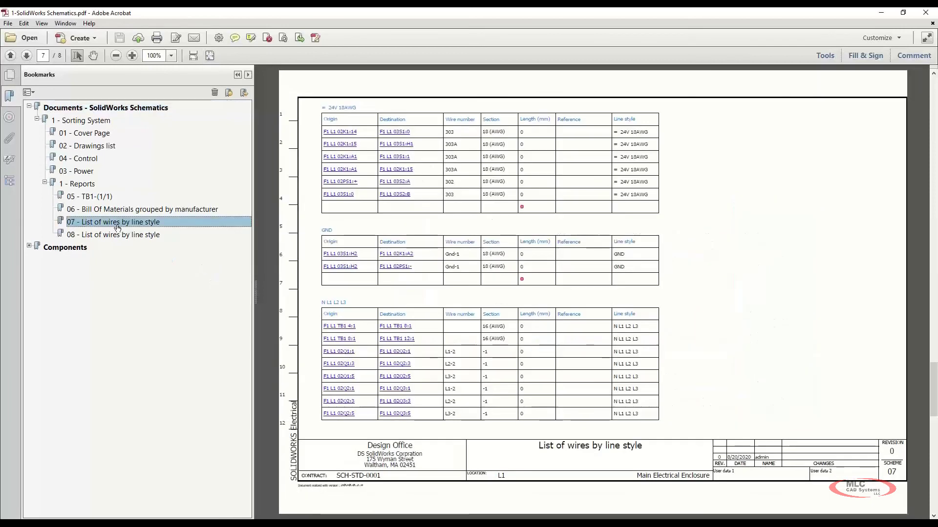
{"action": "left_click", "coordinate": [103, 210]}
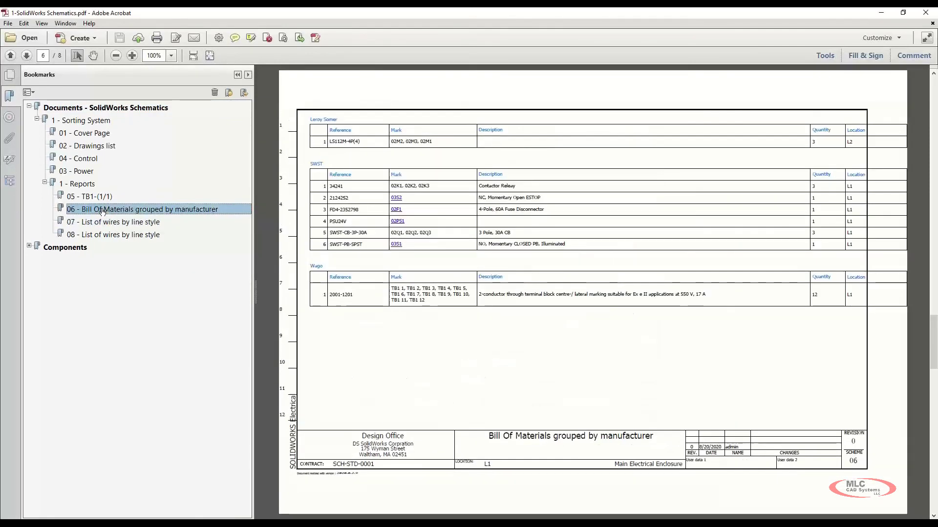
{"action": "left_click", "coordinate": [78, 172]}
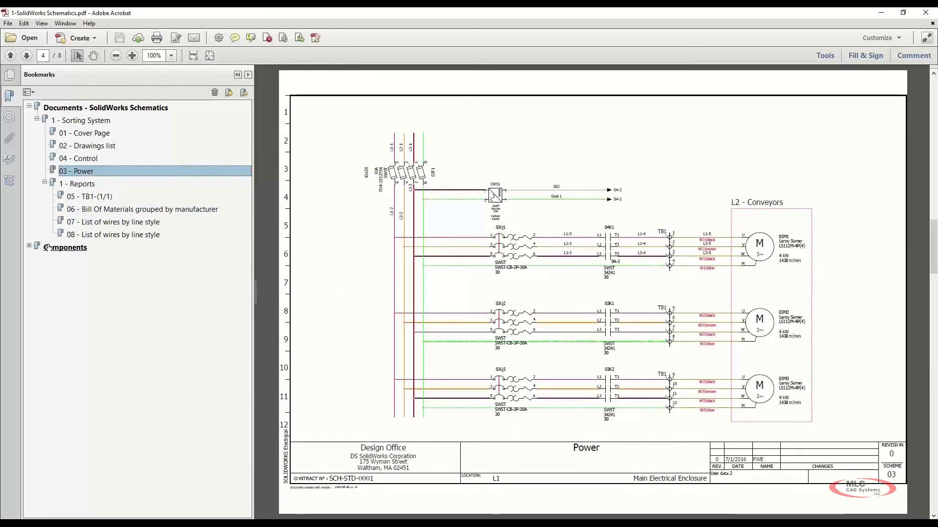
Expand the component bookmarks of both locations and go to the 3-pole power contact of 03K1.
{"action": "left_click", "coordinate": [28, 106]}
{"action": "left_click", "coordinate": [29, 119]}
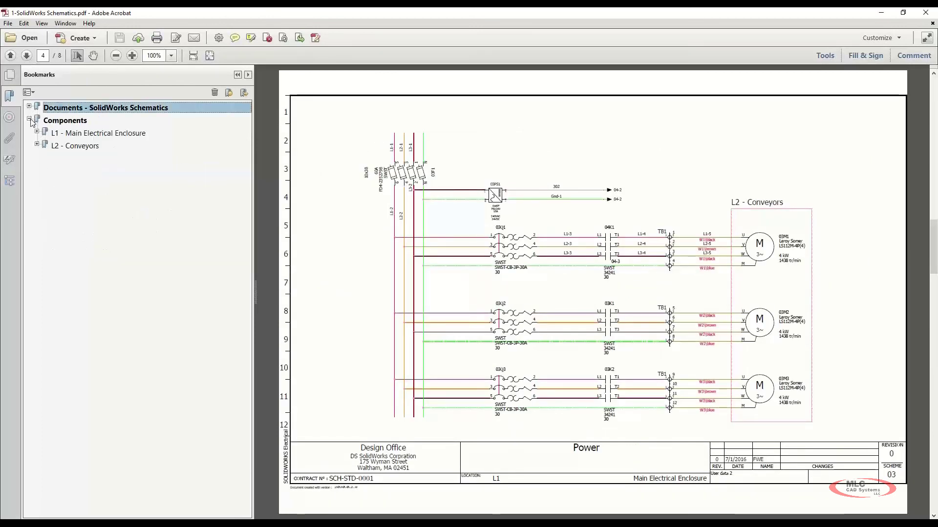
{"action": "left_click", "coordinate": [37, 144]}
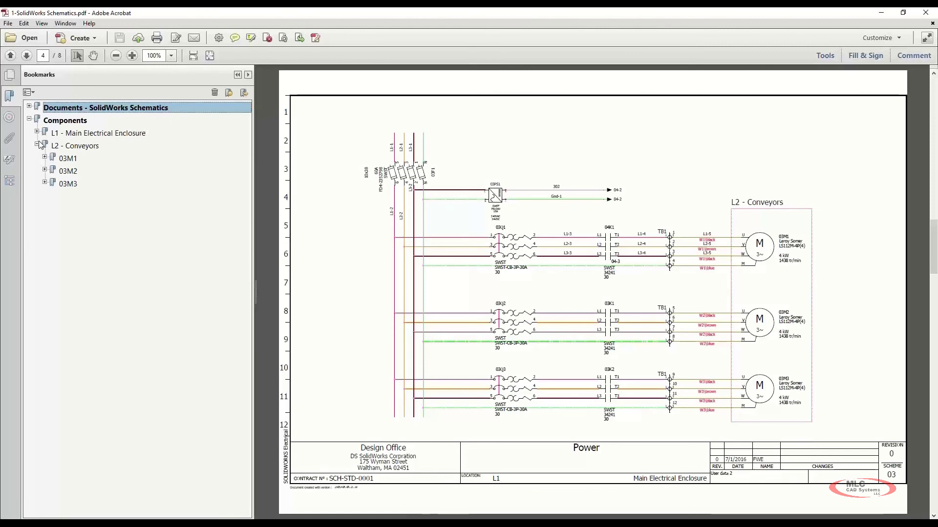
{"action": "left_click", "coordinate": [37, 131]}
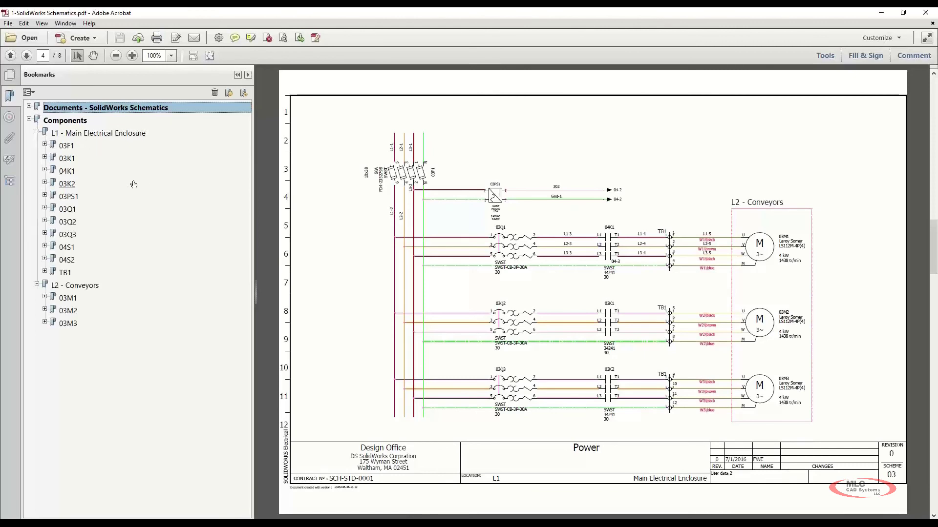
{"action": "left_click", "coordinate": [45, 158]}
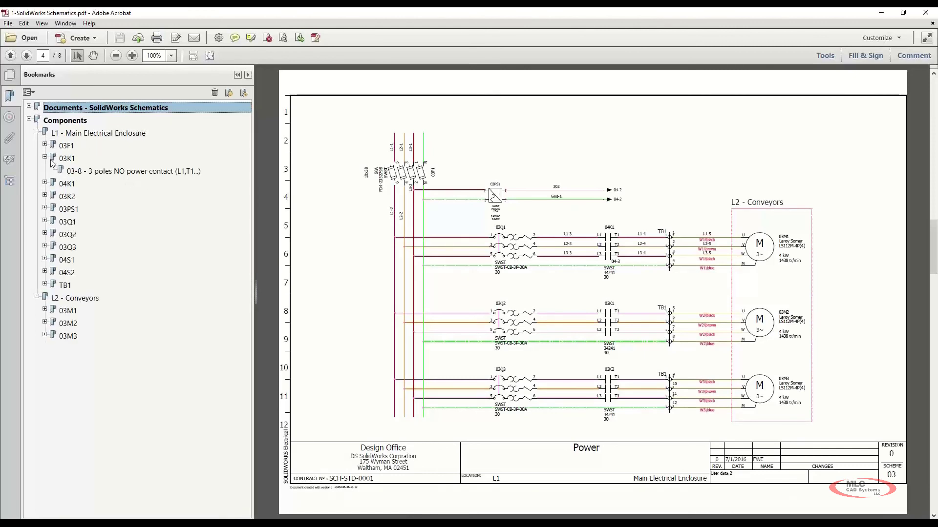
{"action": "left_click", "coordinate": [78, 171]}
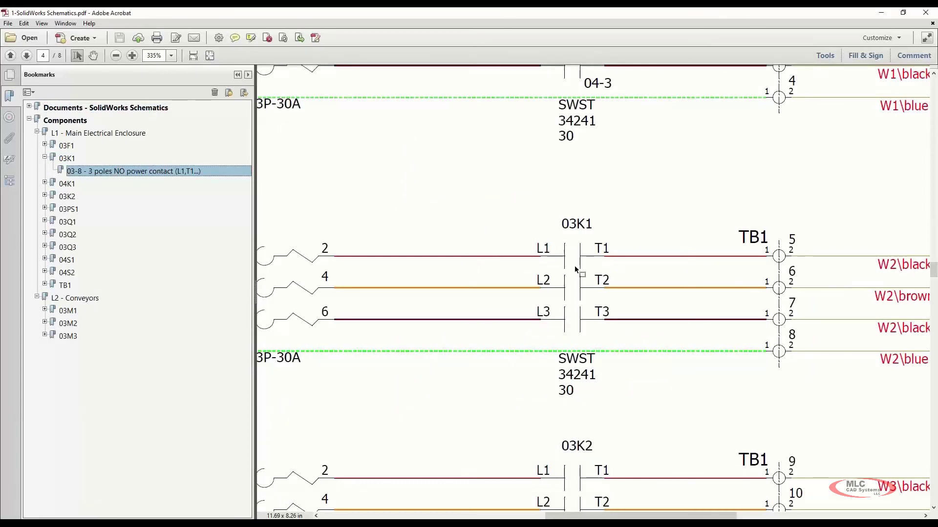
Go to the 3-pole power contact of 04K1 and follow its hyperlinks through the NO contact and relay coil back to the power contact.
{"action": "left_click", "coordinate": [45, 183]}
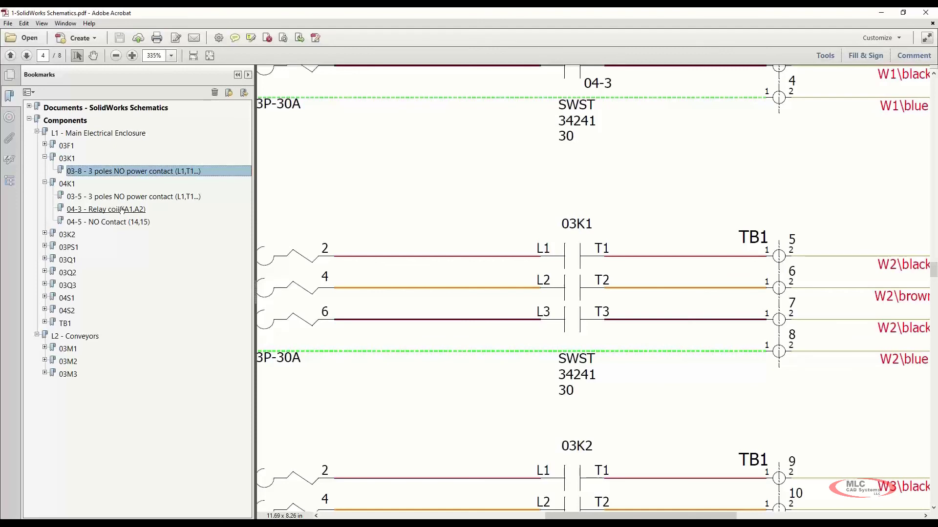
{"action": "left_click", "coordinate": [110, 198]}
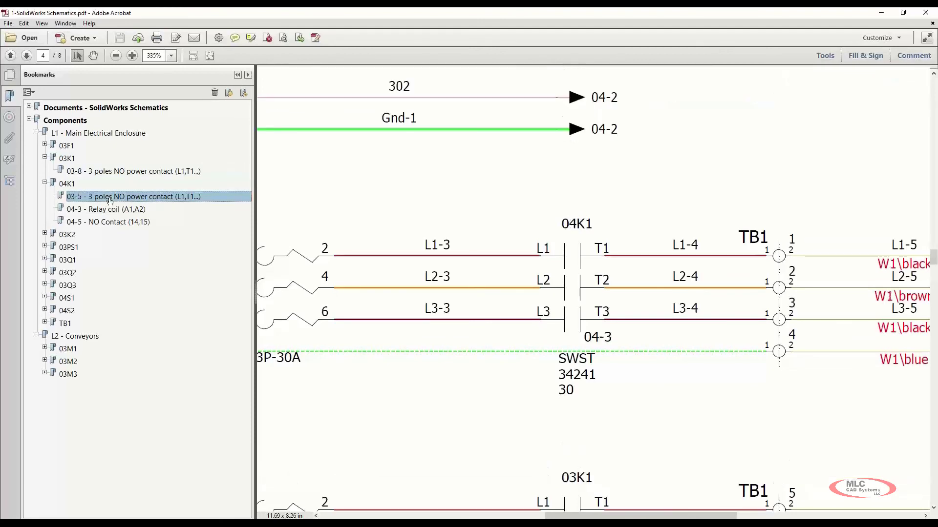
{"action": "left_click", "coordinate": [581, 281]}
{"action": "left_click", "coordinate": [577, 284]}
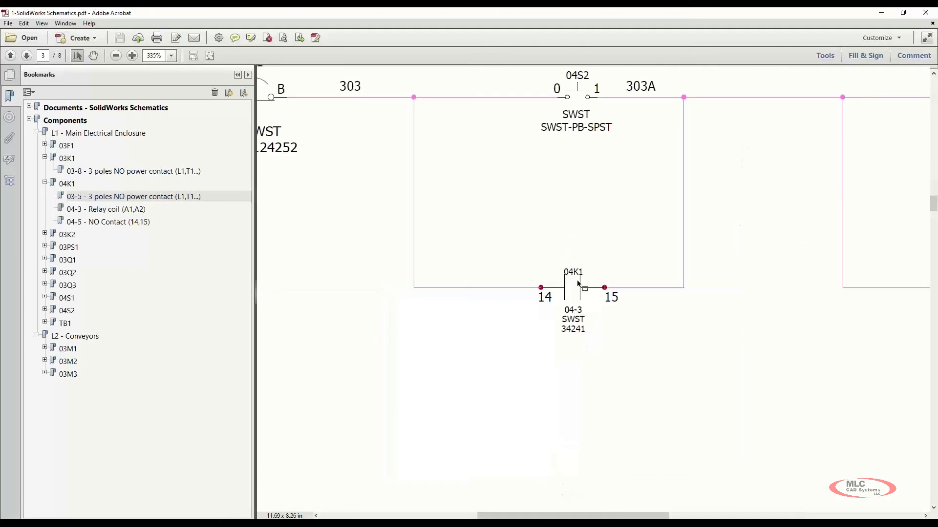
{"action": "left_click", "coordinate": [573, 282]}
{"action": "left_click", "coordinate": [575, 279]}
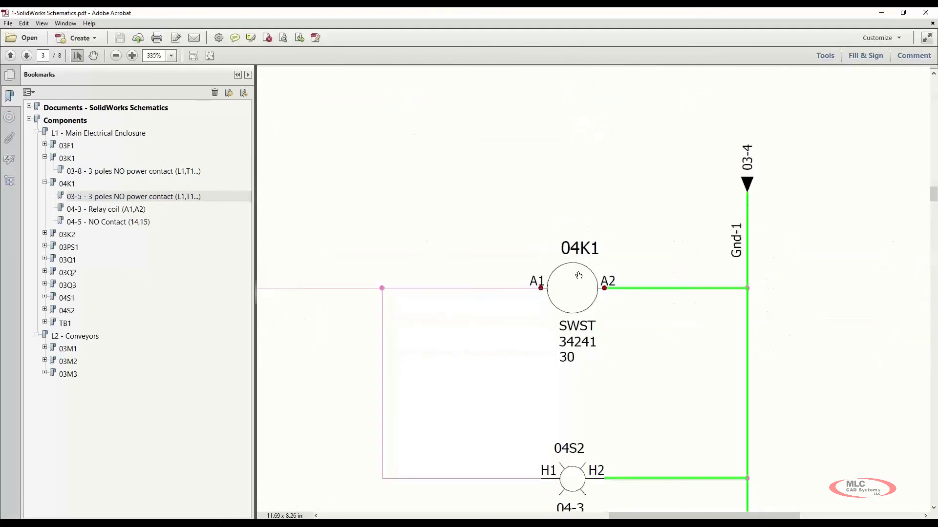
{"action": "left_click", "coordinate": [582, 277]}
{"action": "left_click", "coordinate": [575, 281]}
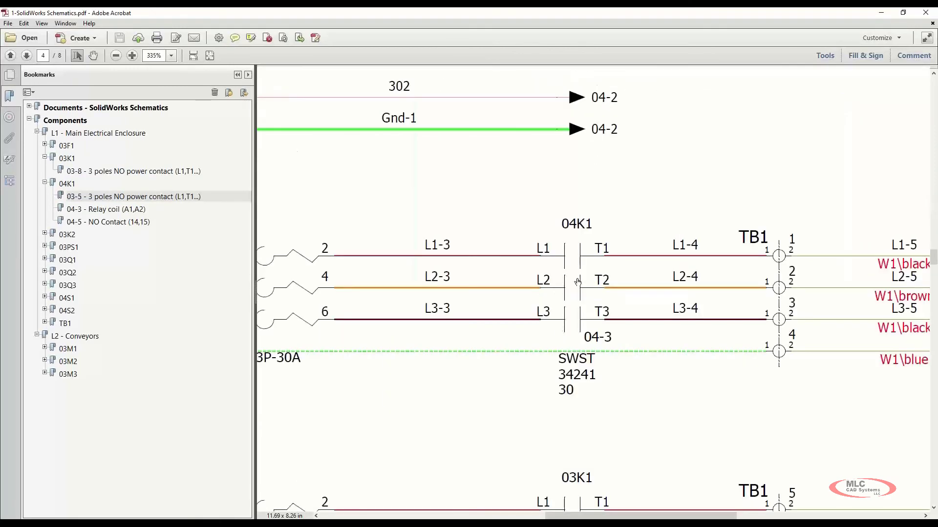
Follow the wire 302 cross-reference arrow from the Power drawing to the Control drawing and back.
{"action": "scroll", "coordinate": [600, 267], "scroll_direction": "up", "scroll_amount": 2}
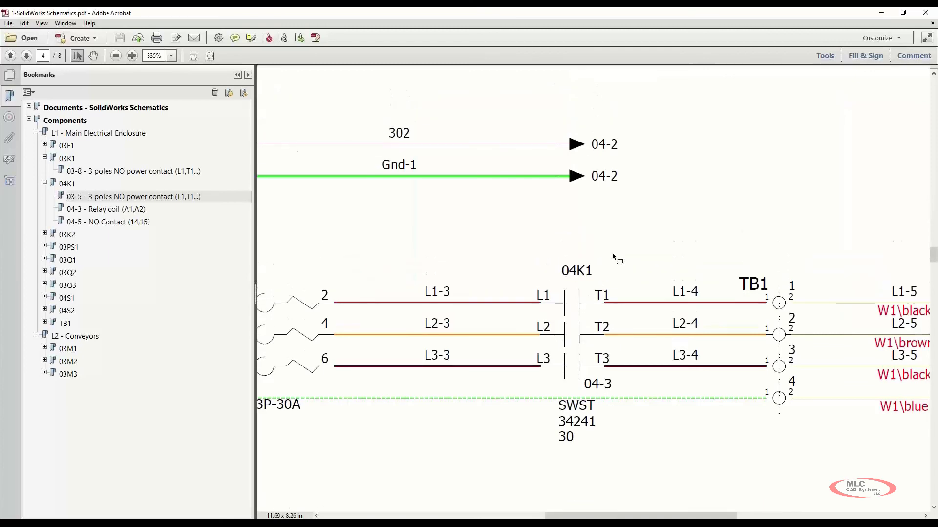
{"action": "left_click", "coordinate": [600, 150]}
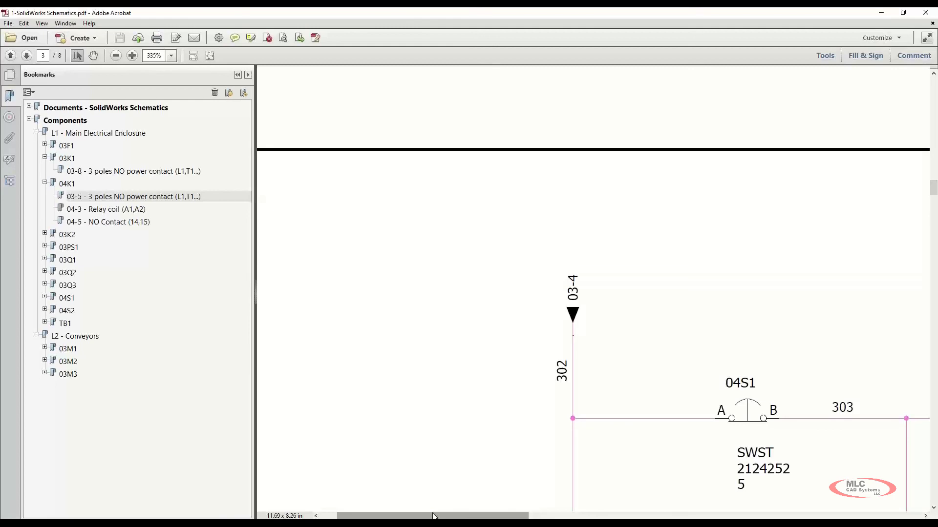
{"action": "scroll", "coordinate": [643, 373], "scroll_direction": "down", "scroll_amount": 1}
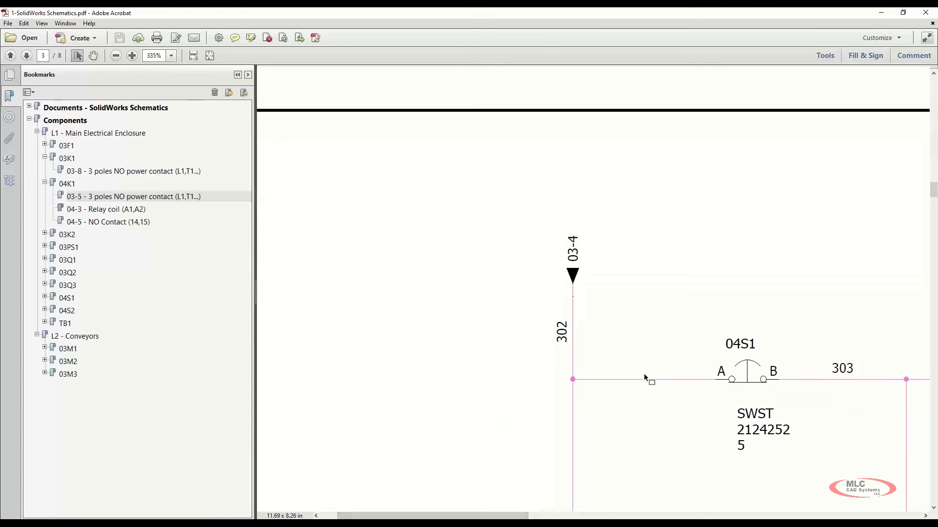
{"action": "left_click", "coordinate": [573, 251]}
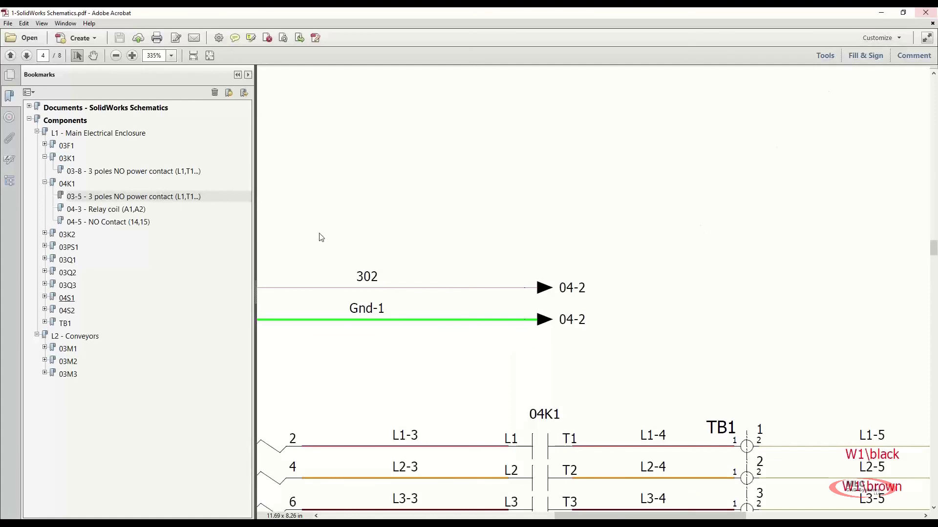
Return to the bill of materials through the document bookmarks and follow the mark link of reference 2124252 to its symbol.
{"action": "left_click", "coordinate": [30, 119]}
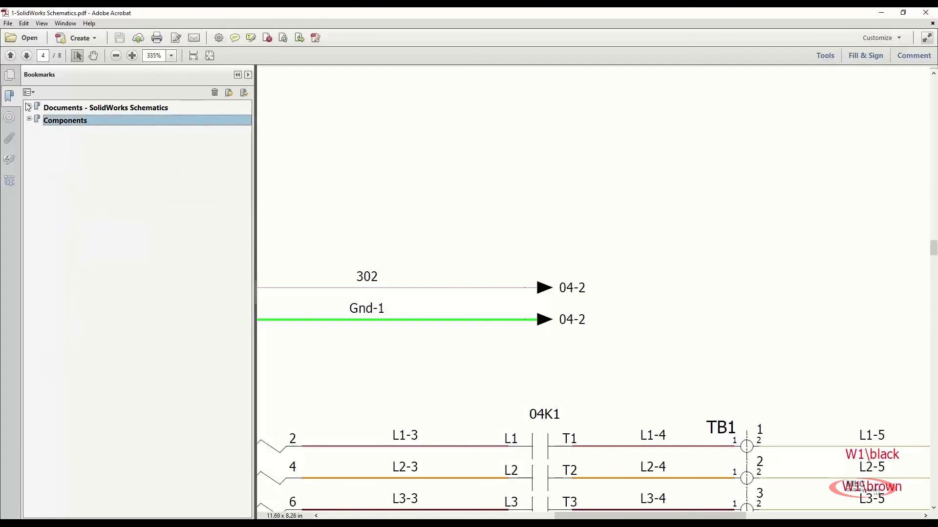
{"action": "left_click", "coordinate": [29, 106]}
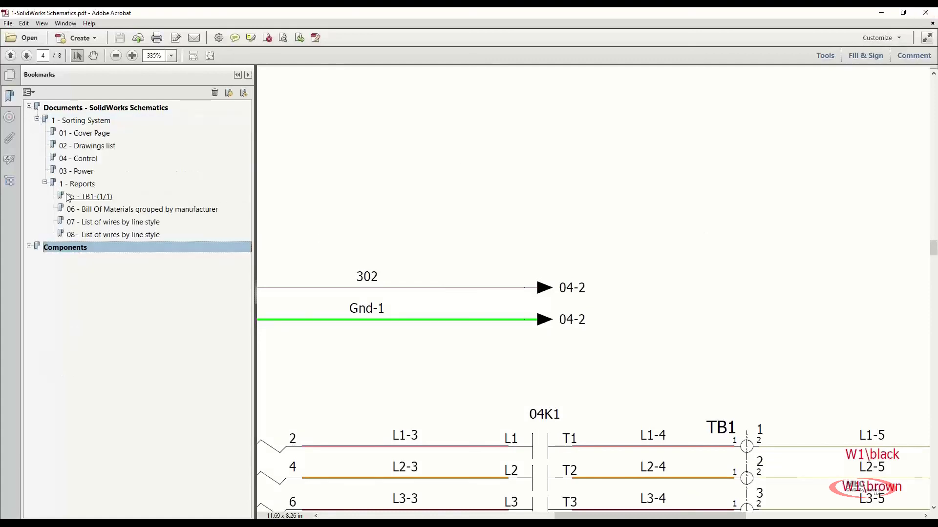
{"action": "left_click", "coordinate": [83, 209]}
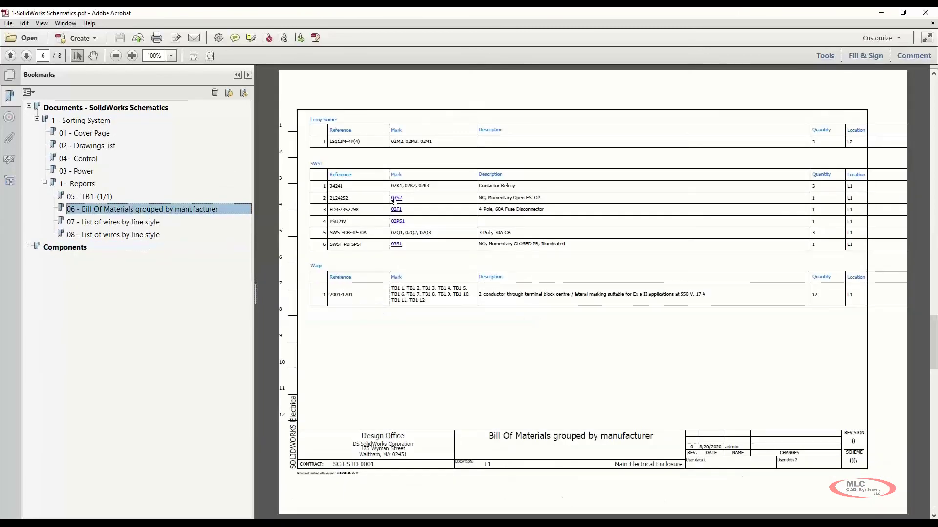
{"action": "left_click", "coordinate": [396, 197]}
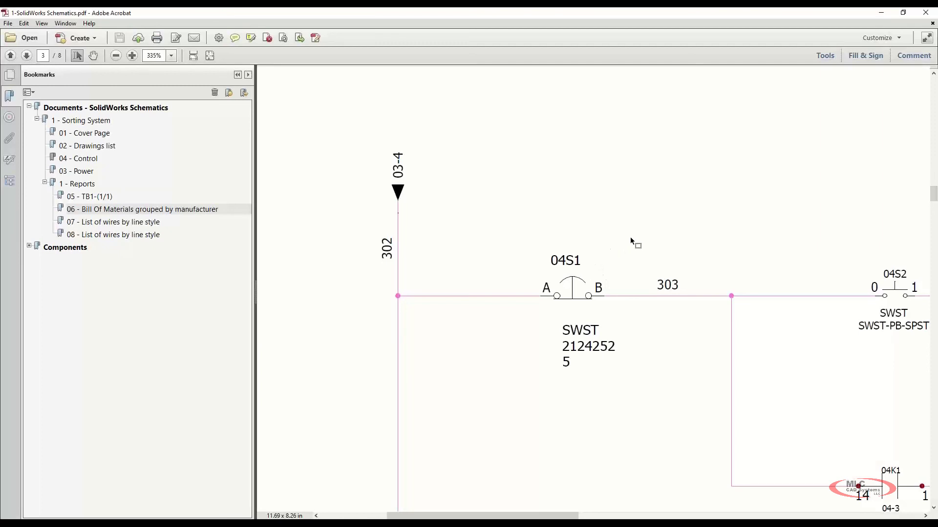
Return to SOLIDWORKS Electrical, collapse the SolidWorks Schematics book and expand the SolidWorks Electrical 3D book.
{"action": "left_click", "coordinate": [882, 14]}
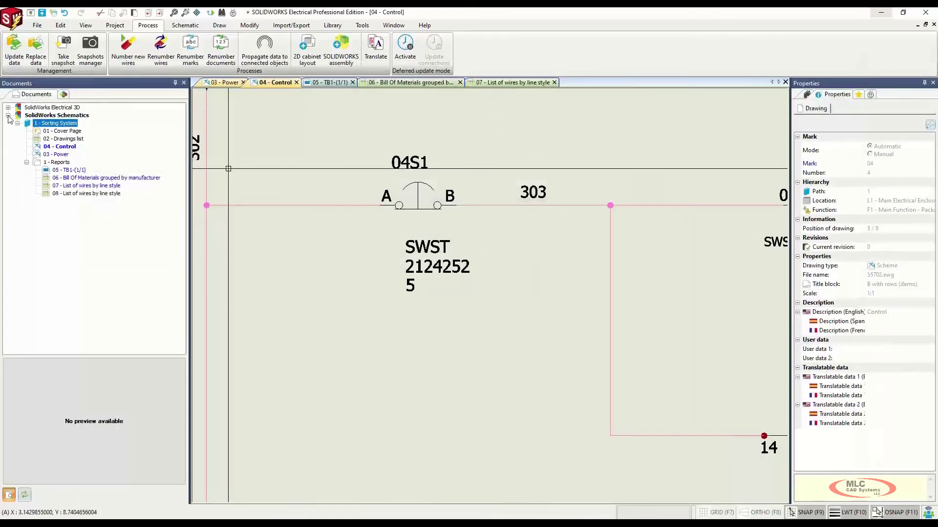
{"action": "left_click", "coordinate": [8, 115]}
{"action": "left_click", "coordinate": [8, 108]}
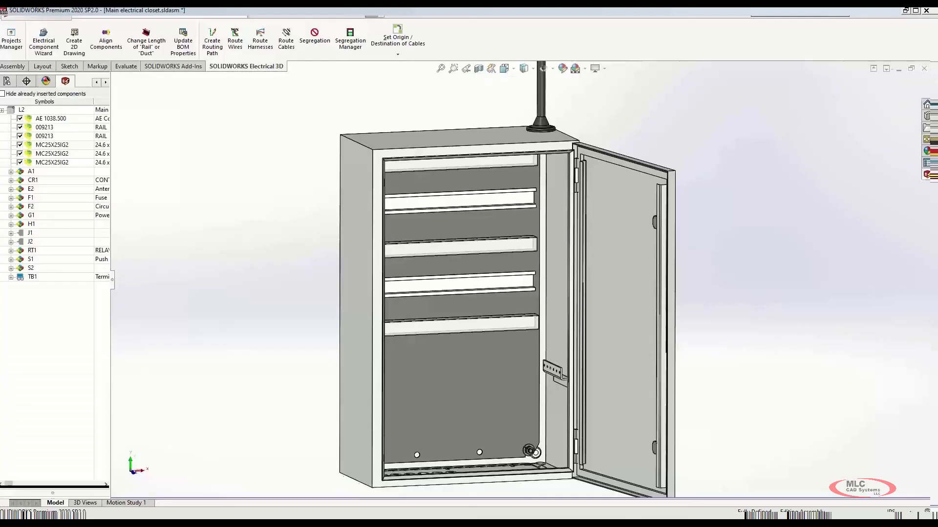
Insert contactor CR1 on the cabinet's upper rail and fuse component F1 to the right of it.
{"action": "right_click", "coordinate": [40, 188]}
{"action": "left_click", "coordinate": [46, 191]}
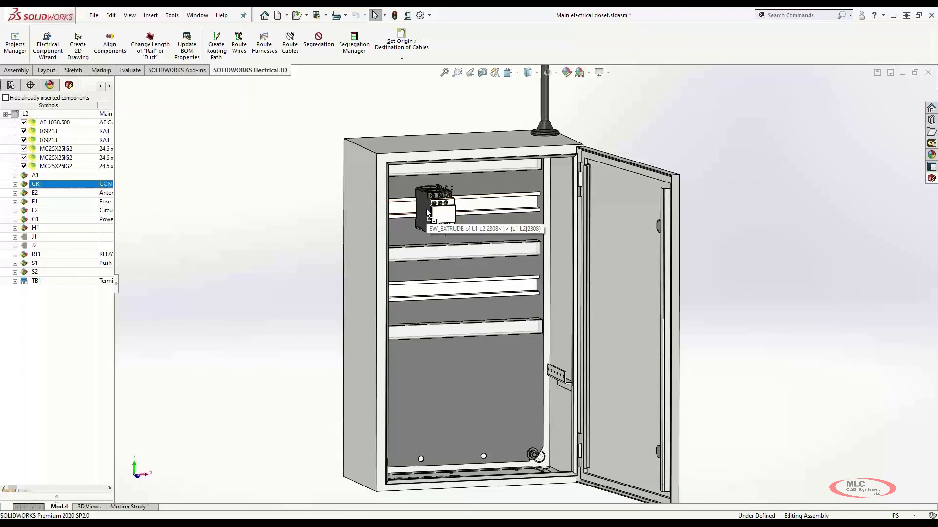
{"action": "left_click", "coordinate": [424, 213]}
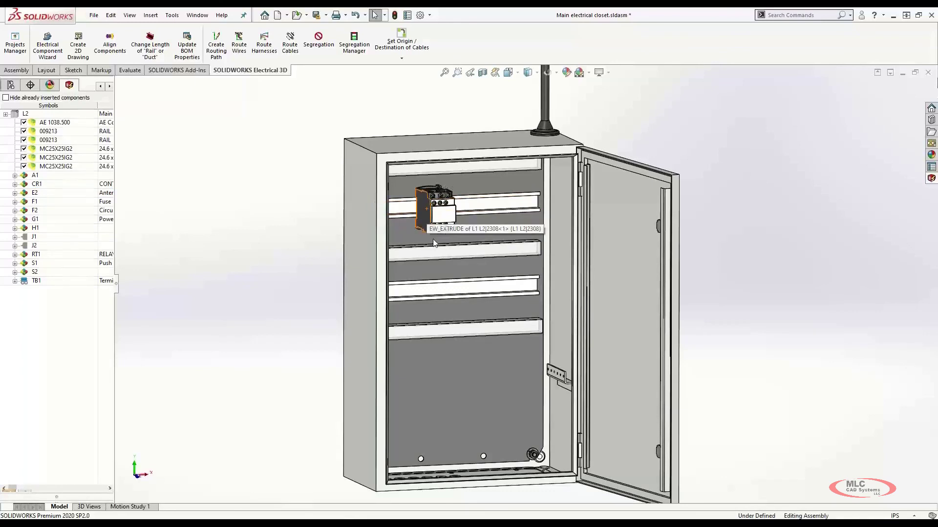
{"action": "right_click", "coordinate": [43, 205]}
{"action": "left_click", "coordinate": [59, 210]}
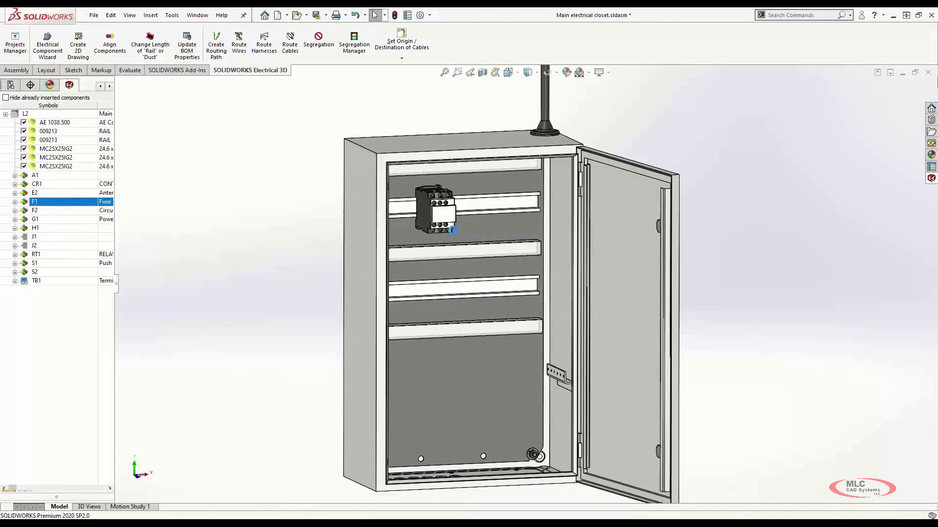
{"action": "left_click", "coordinate": [486, 209]}
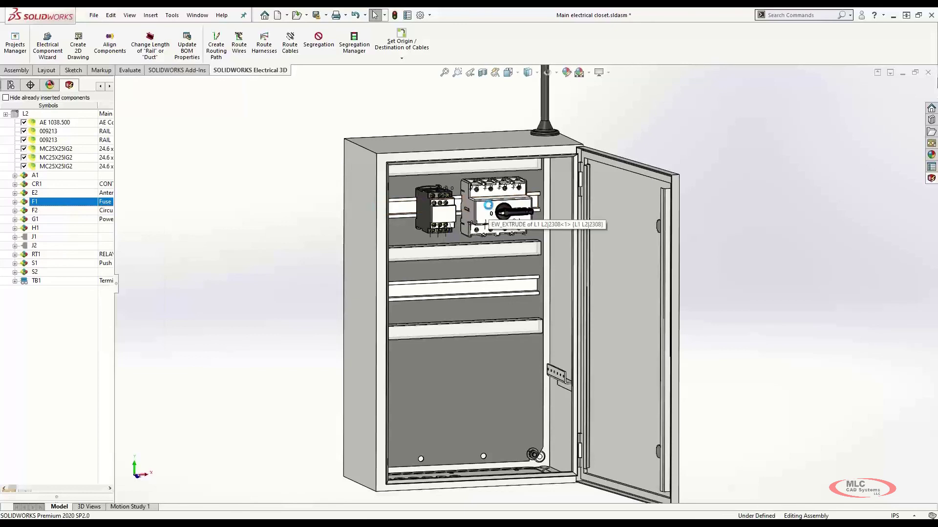
Insert circuit breaker F2 on the upper rail, to the left of contactor CR1.
{"action": "right_click", "coordinate": [38, 211]}
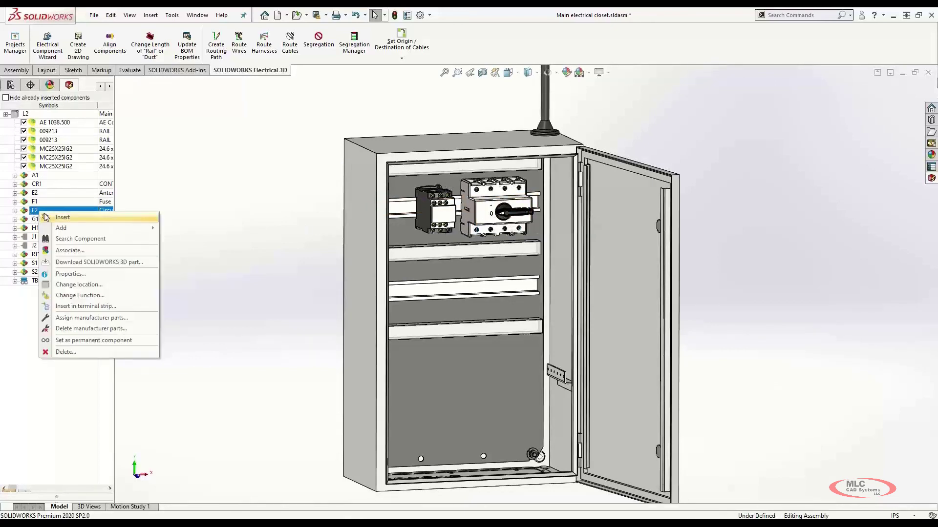
{"action": "left_click", "coordinate": [48, 218]}
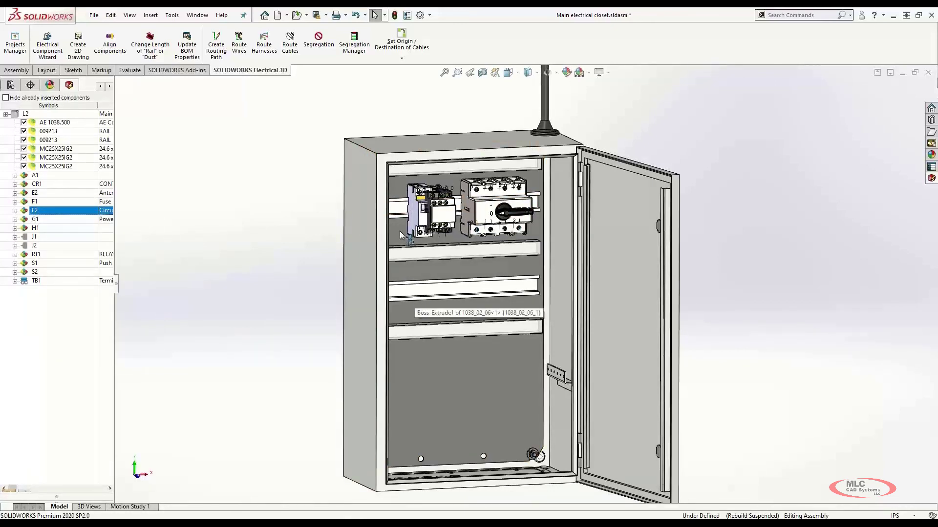
{"action": "left_click", "coordinate": [401, 211]}
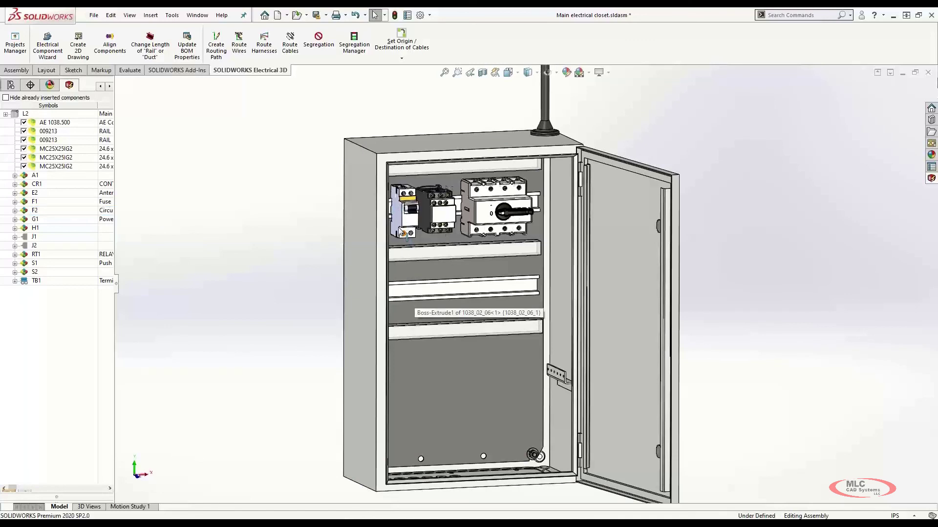
Insert power supply G1 on the cabinet's lower rail and relay RT1 to the right of it.
{"action": "right_click", "coordinate": [35, 220]}
{"action": "left_click", "coordinate": [57, 230]}
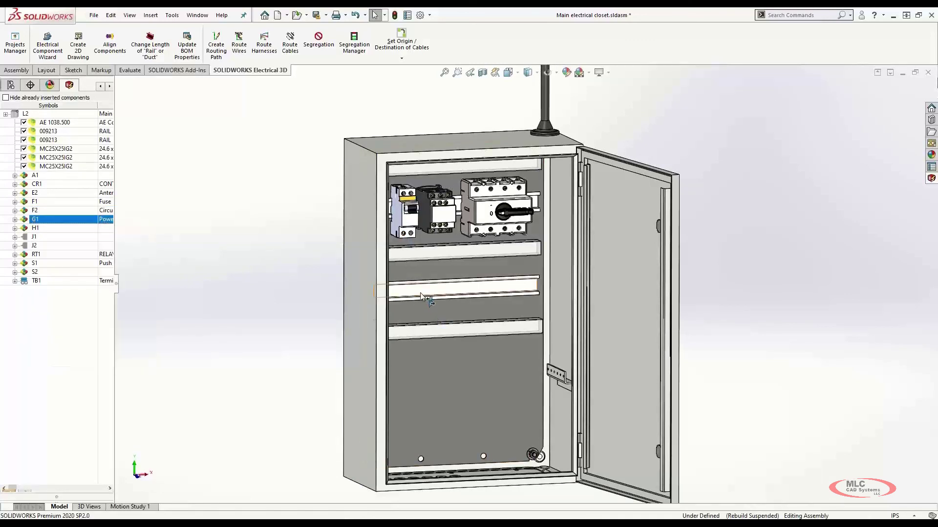
{"action": "left_click", "coordinate": [420, 313]}
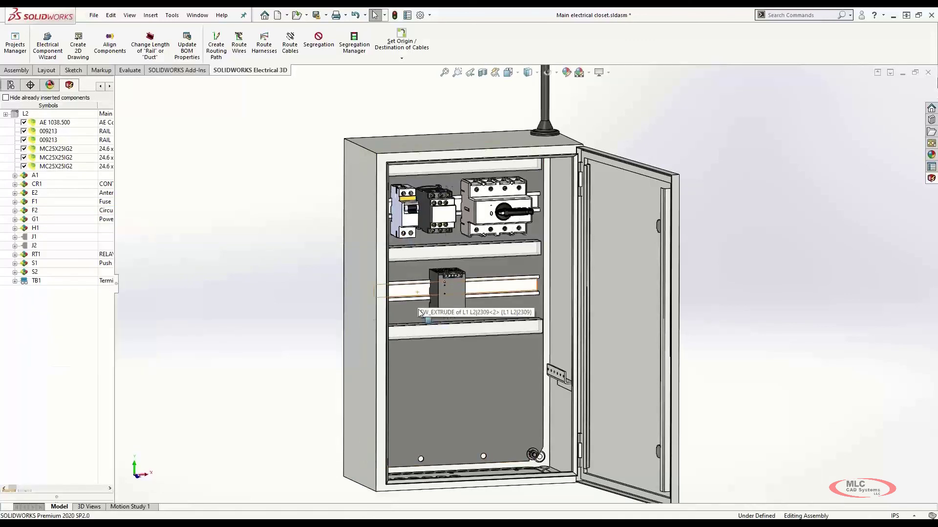
{"action": "right_click", "coordinate": [36, 255]}
{"action": "left_click", "coordinate": [58, 263]}
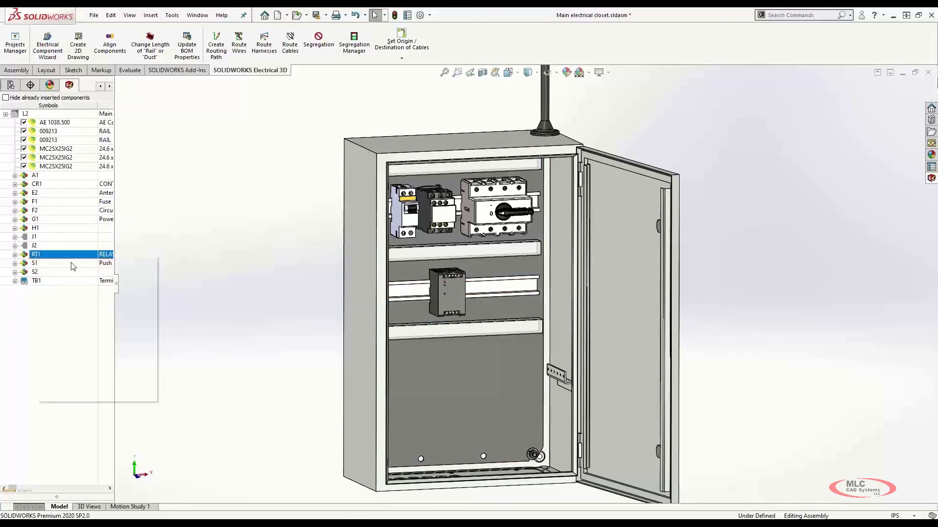
{"action": "left_click", "coordinate": [493, 292]}
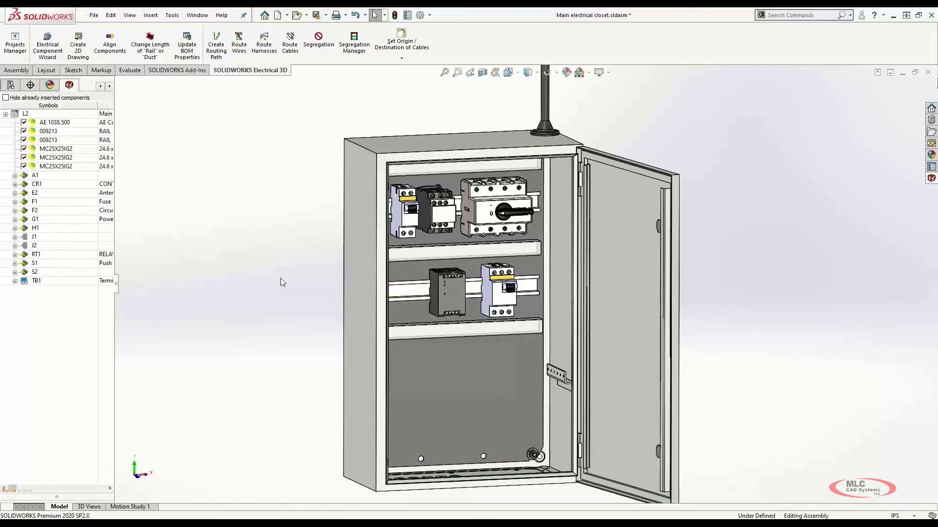
Hide the already inserted components in the component list and insert H1 on the outer face of the cabinet door.
{"action": "middle_click_drag", "start_coordinate": [280, 283], "coordinate": [228, 293]}
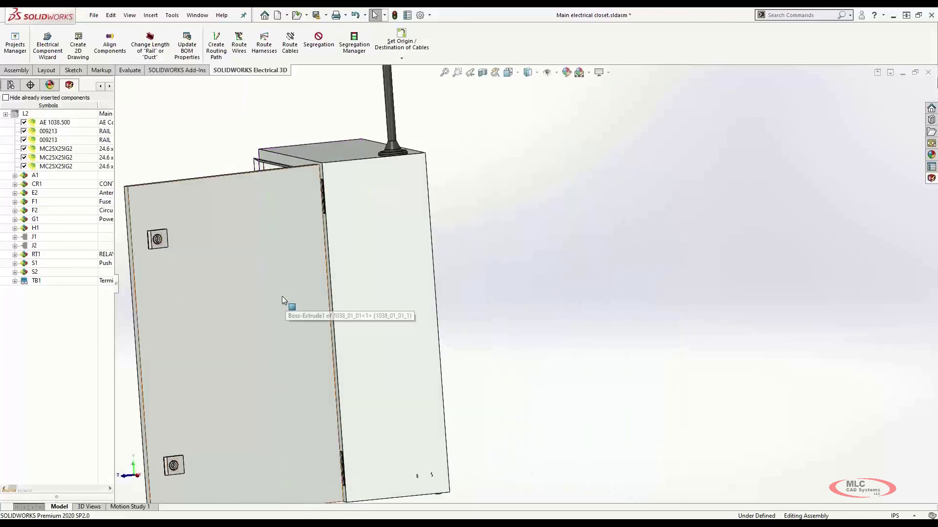
{"action": "middle_click_drag", "start_coordinate": [302, 291], "coordinate": [556, 251], "text": "ctrl"}
{"action": "scroll", "coordinate": [508, 245], "scroll_direction": "down", "scroll_amount": 1}
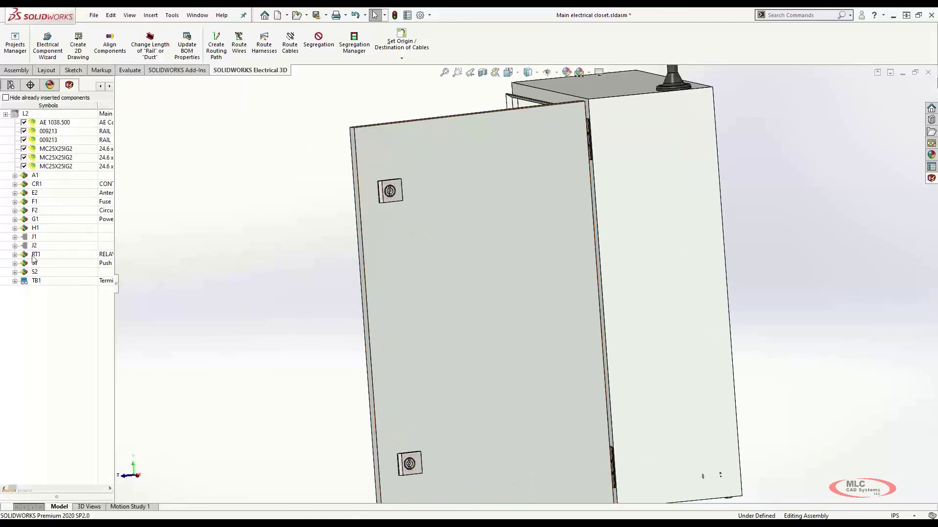
{"action": "left_click", "coordinate": [6, 98]}
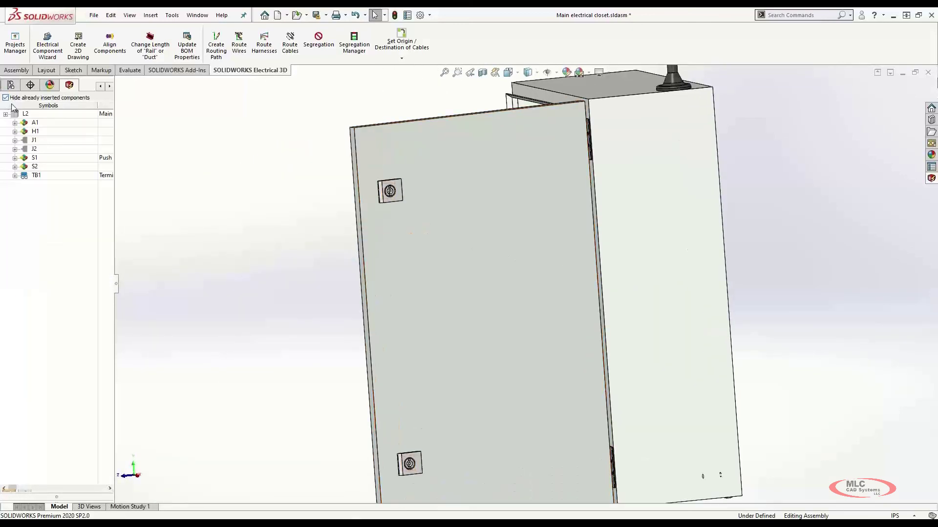
{"action": "right_click", "coordinate": [32, 132]}
{"action": "left_click", "coordinate": [49, 139]}
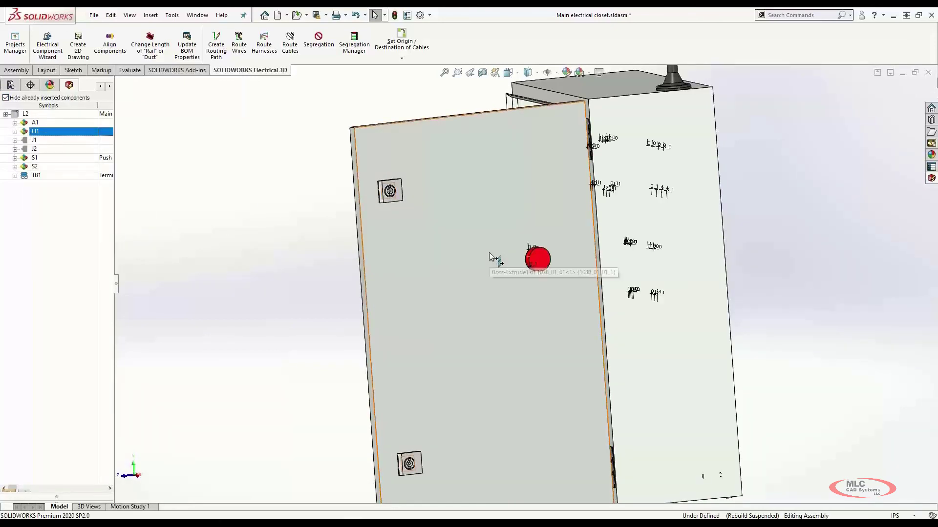
{"action": "left_click", "coordinate": [526, 272]}
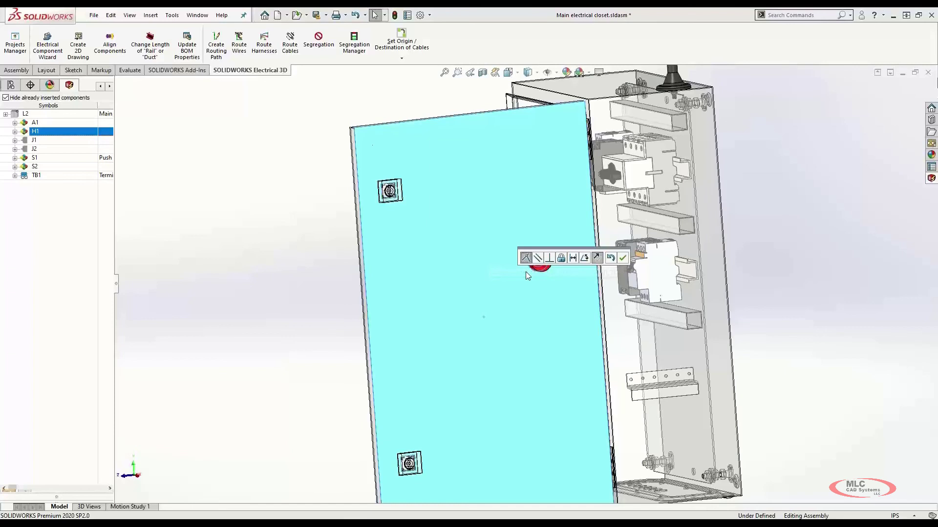
{"action": "left_click", "coordinate": [622, 258]}
Insert push button S1 on the outer door face beside H1, flipping it so the green button faces outward.
{"action": "right_click", "coordinate": [33, 158]}
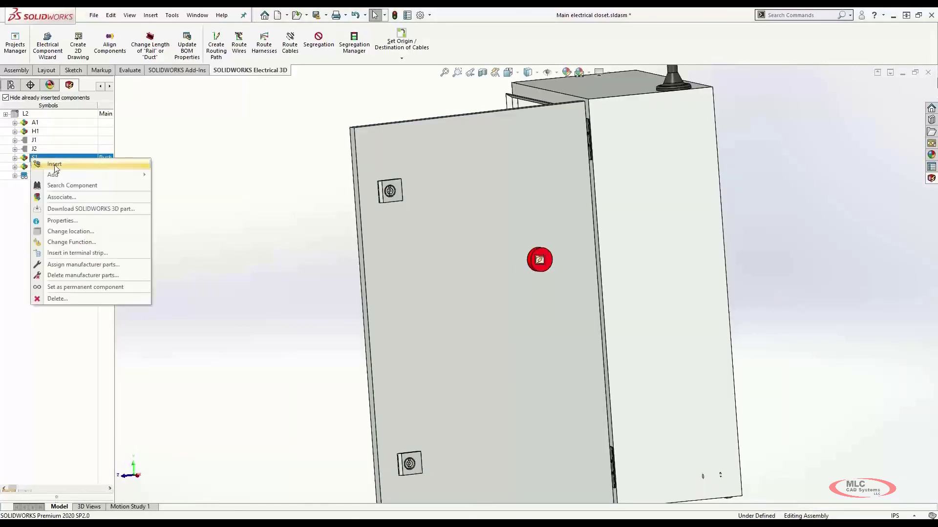
{"action": "left_click", "coordinate": [54, 165]}
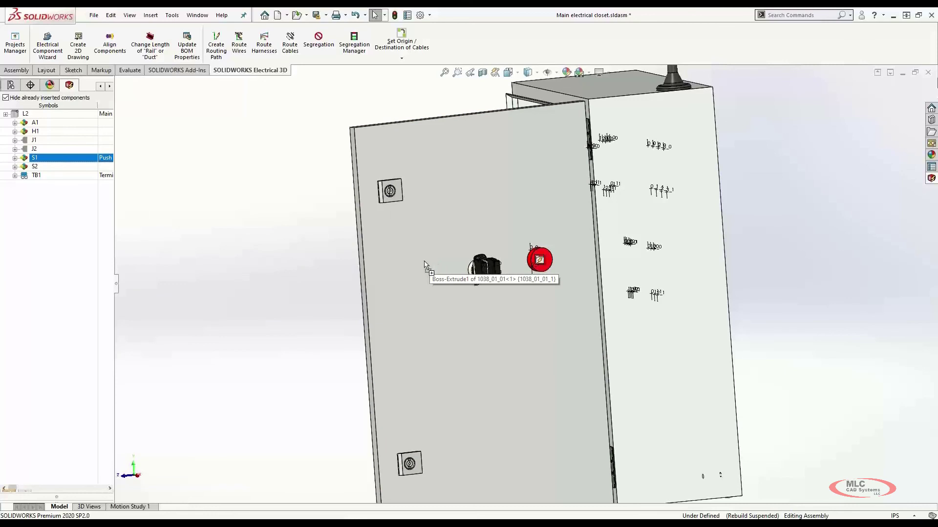
{"action": "key", "text": "Tab"}
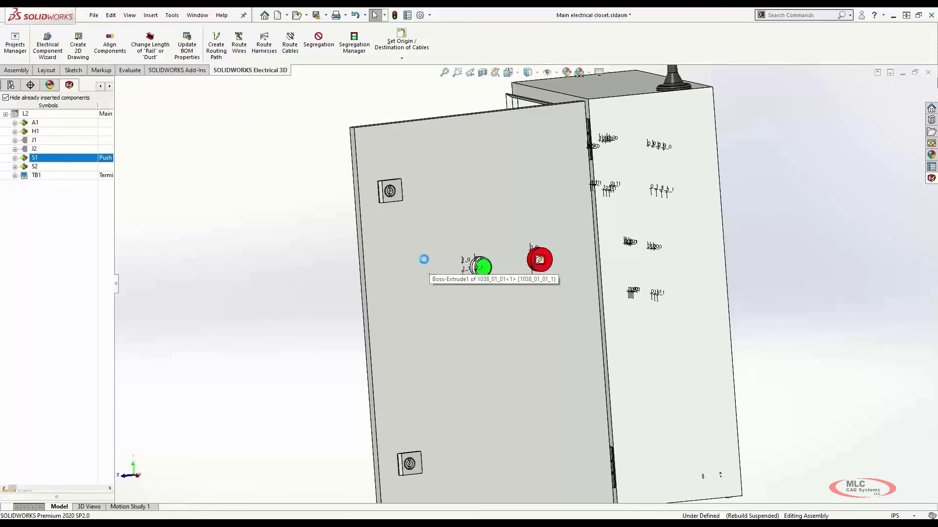
{"action": "left_click", "coordinate": [415, 286]}
{"action": "left_click", "coordinate": [403, 302]}
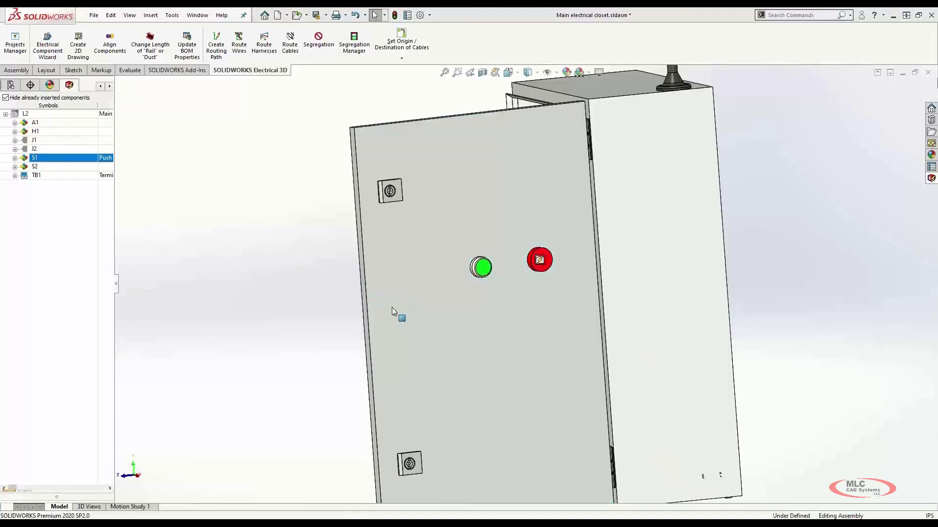
Insert S2 on the outer door face below H1 and S1, keeping the proposed coincident mate.
{"action": "right_click", "coordinate": [41, 167]}
{"action": "left_click", "coordinate": [57, 173]}
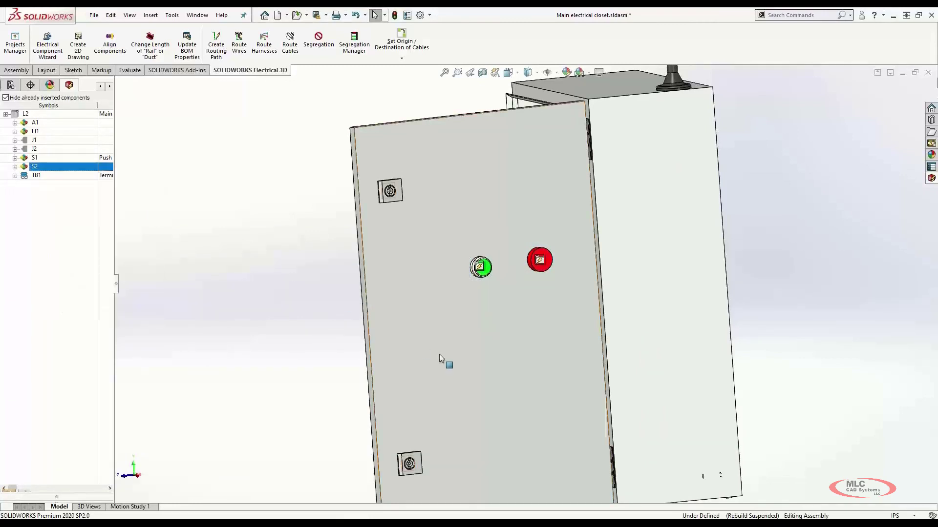
{"action": "left_click", "coordinate": [441, 359]}
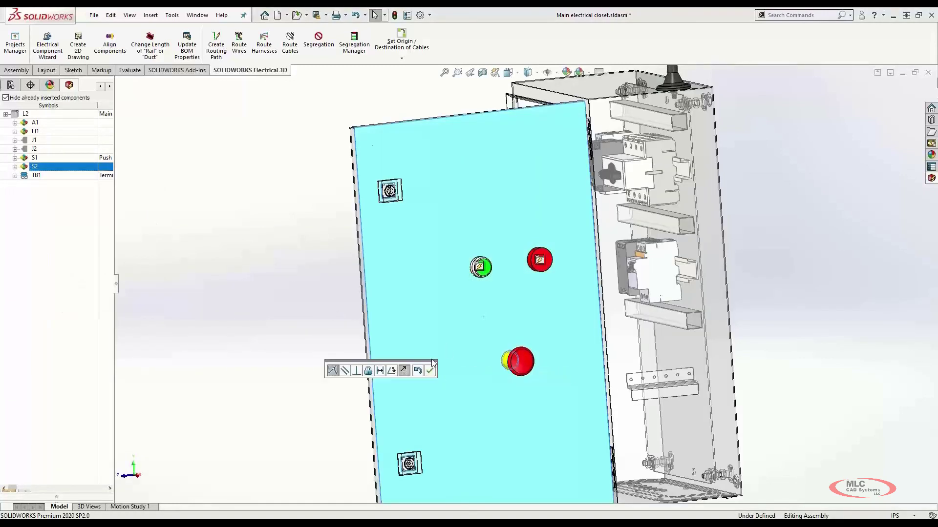
{"action": "left_click", "coordinate": [430, 370]}
Insert the terminals of strip TB1 on the lower rail inside the cabinet, to the left of power supply G1.
{"action": "scroll", "coordinate": [291, 315], "scroll_direction": "up", "scroll_amount": 3}
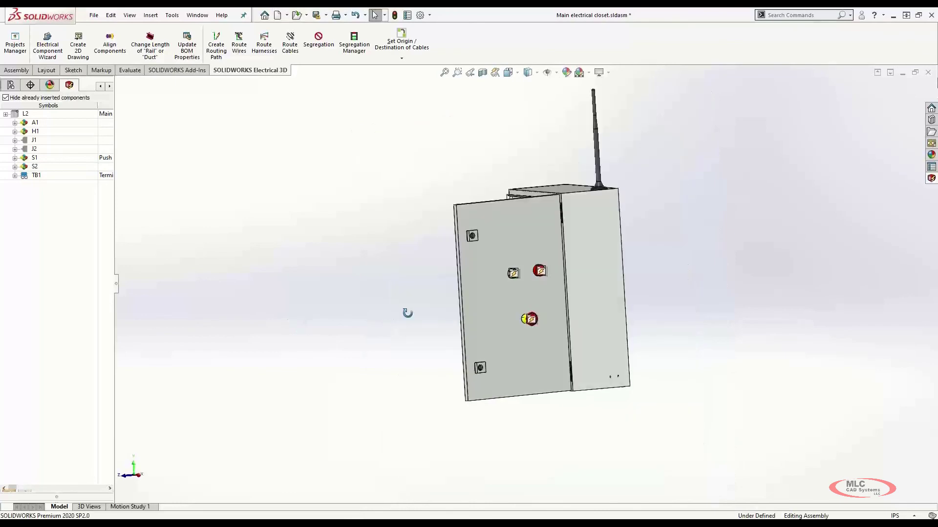
{"action": "middle_click_drag", "start_coordinate": [407, 313], "coordinate": [486, 295]}
{"action": "scroll", "coordinate": [487, 297], "scroll_direction": "down", "scroll_amount": 6}
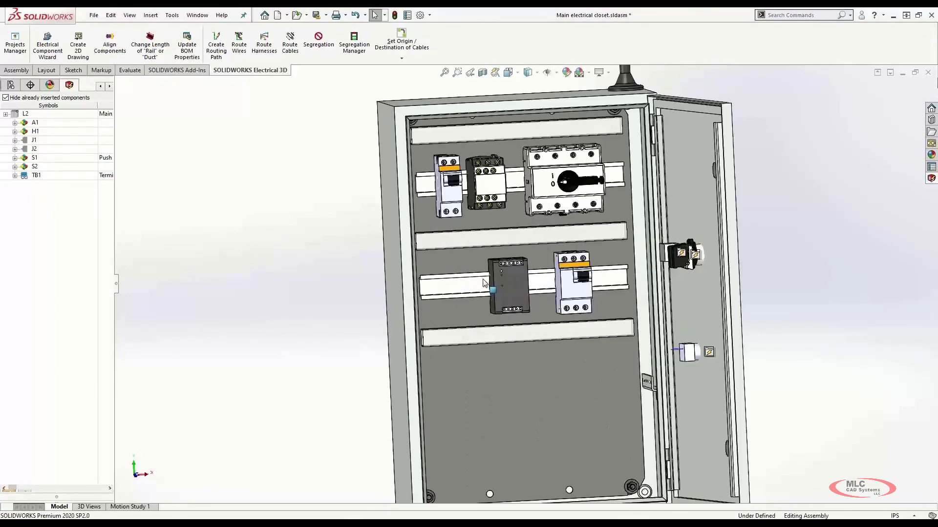
{"action": "right_click", "coordinate": [36, 177]}
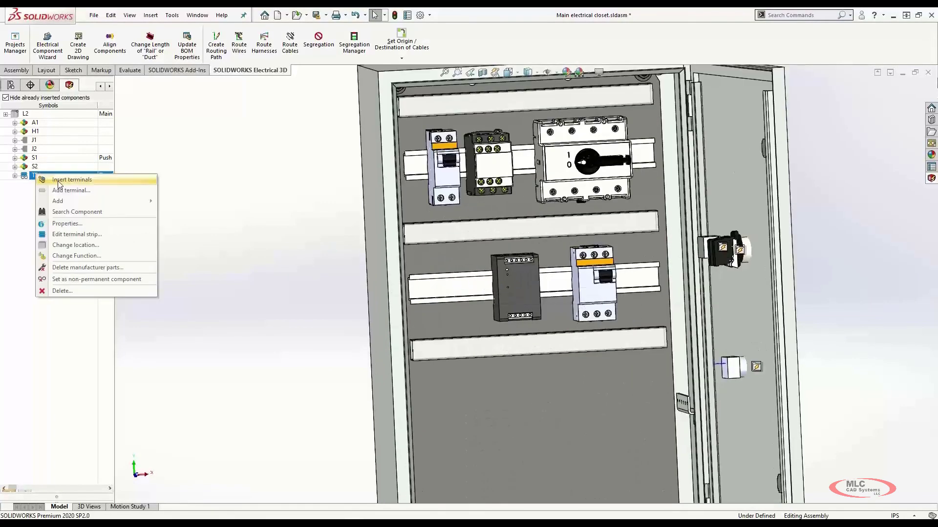
{"action": "left_click", "coordinate": [59, 181]}
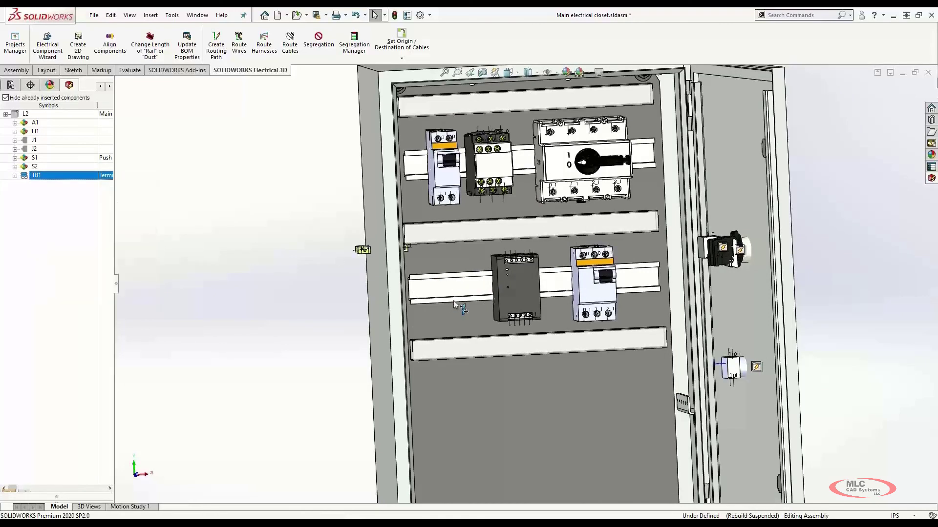
{"action": "left_click", "coordinate": [433, 293]}
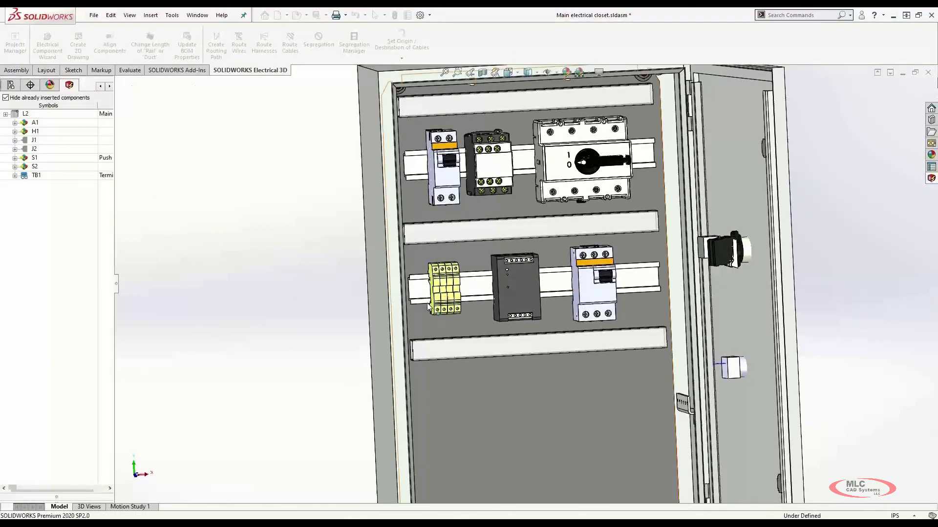
Route the wires of all components as SOLIDWORKS Route with splines, setting the first routing distance to 3 and the second to 5.
{"action": "middle_click_drag", "start_coordinate": [305, 247], "coordinate": [311, 250]}
{"action": "scroll", "coordinate": [310, 250], "scroll_direction": "up", "scroll_amount": 1}
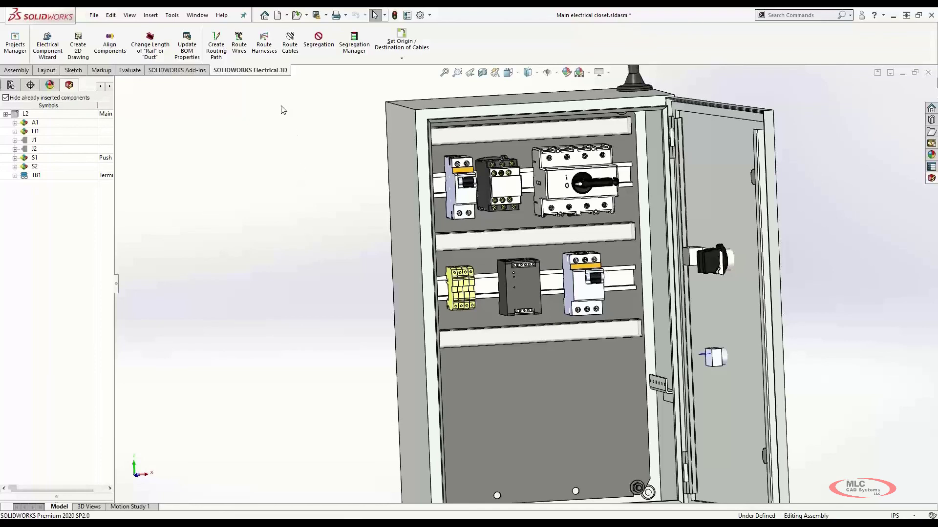
{"action": "left_click", "coordinate": [239, 43]}
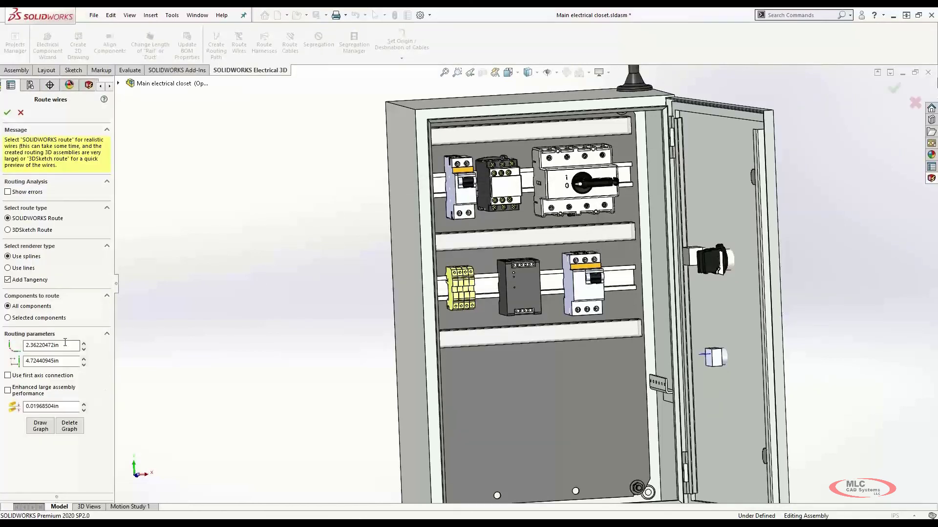
{"action": "left_click_drag", "start_coordinate": [65, 343], "coordinate": [1, 343]}
{"action": "type", "text": "3"}
{"action": "key", "text": "Tab"}
{"action": "type", "text": "5"}
{"action": "left_click", "coordinate": [7, 115]}
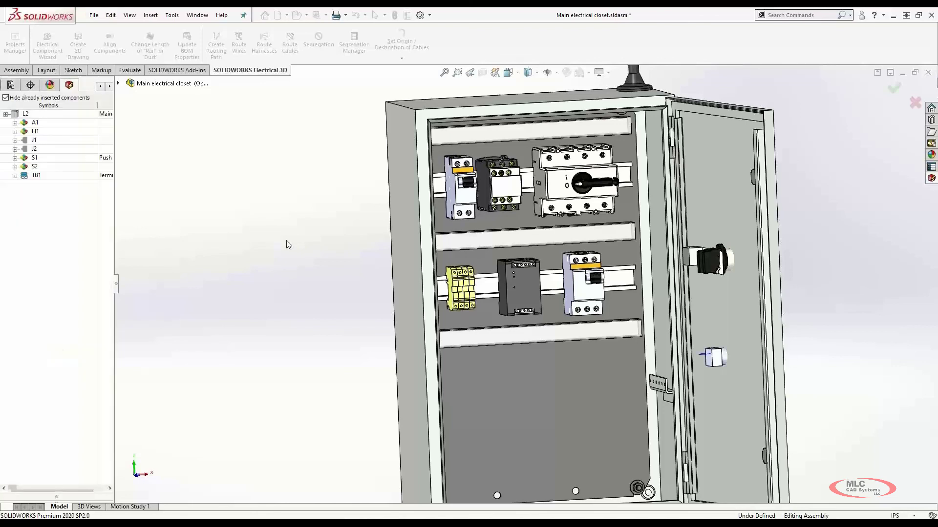